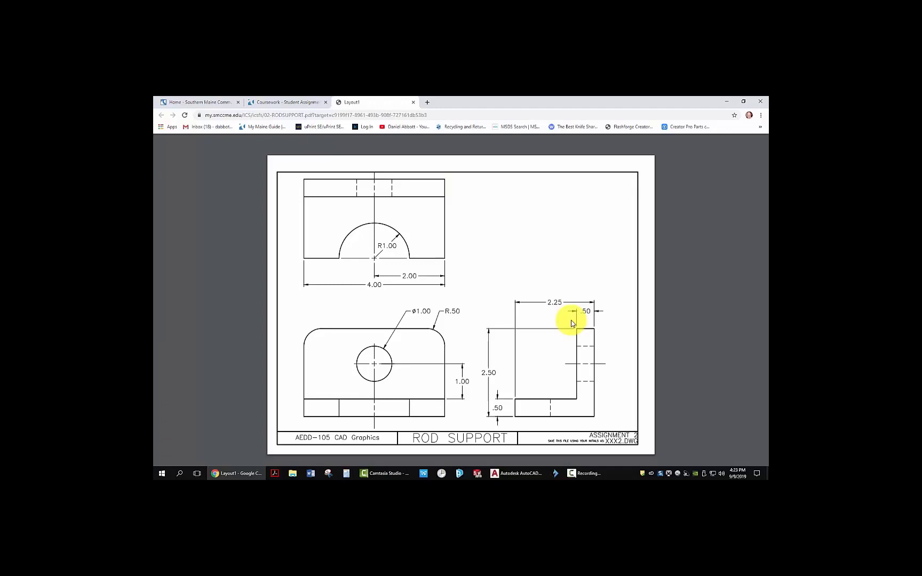
Switch from the reference drawing to AutoCAD and start a new blank drawing.
key(super+d)
click(517, 473)
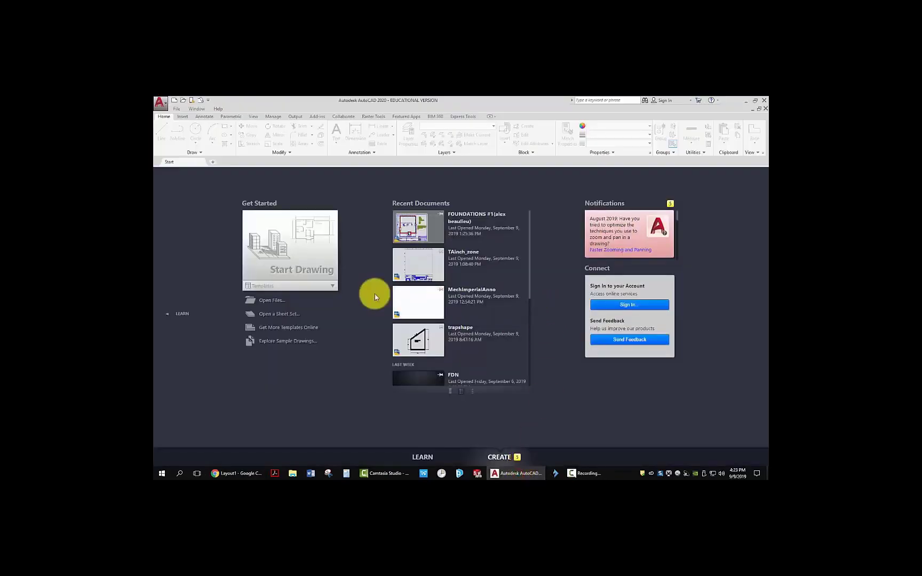
click(293, 248)
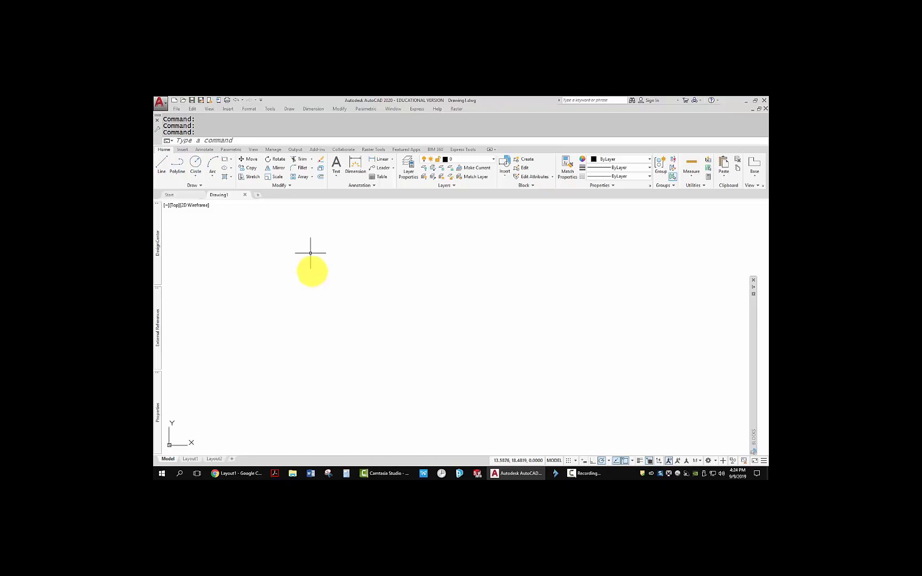
click(311, 255)
key(Escape)
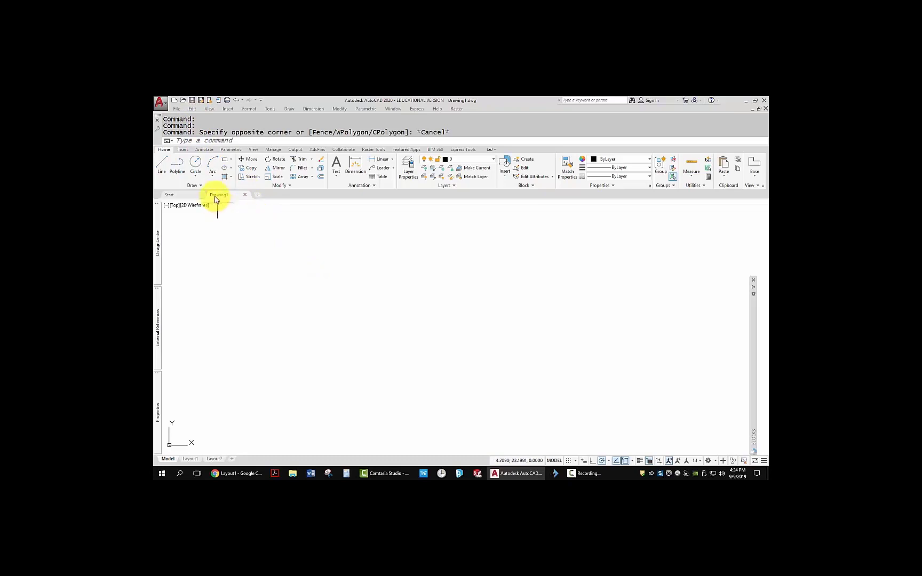
Open the existing drawing JMB1.dwg and look over its layer list and the open drawings in DesignCenter.
click(182, 101)
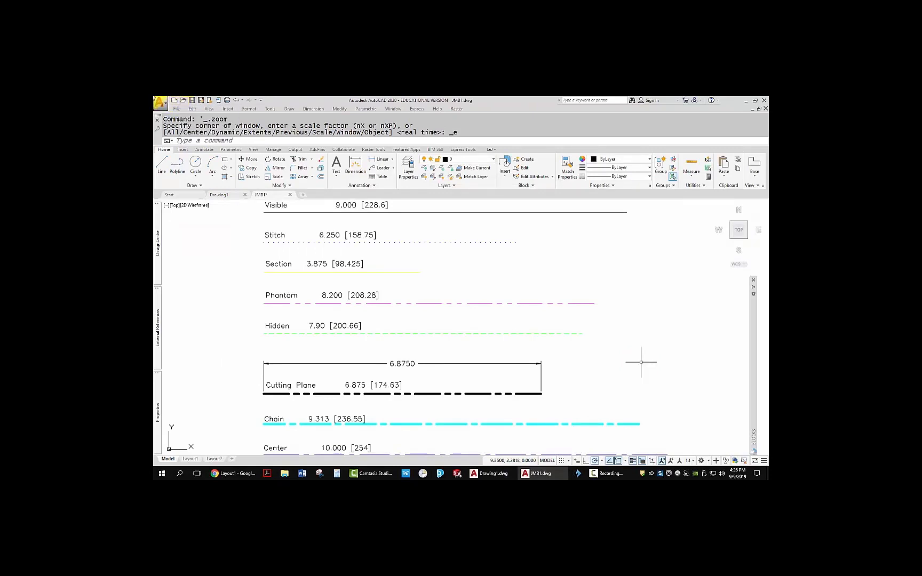
click(492, 159)
click(492, 159)
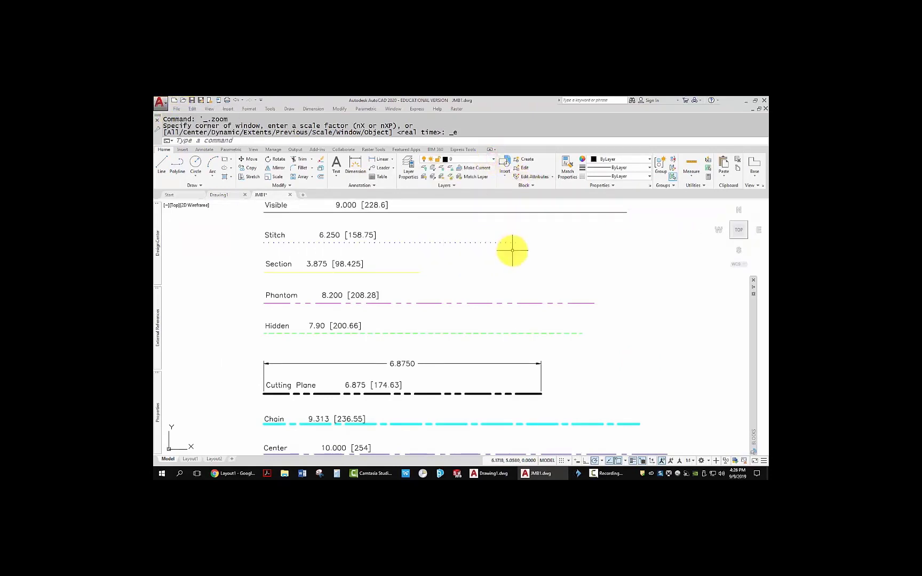
click(157, 243)
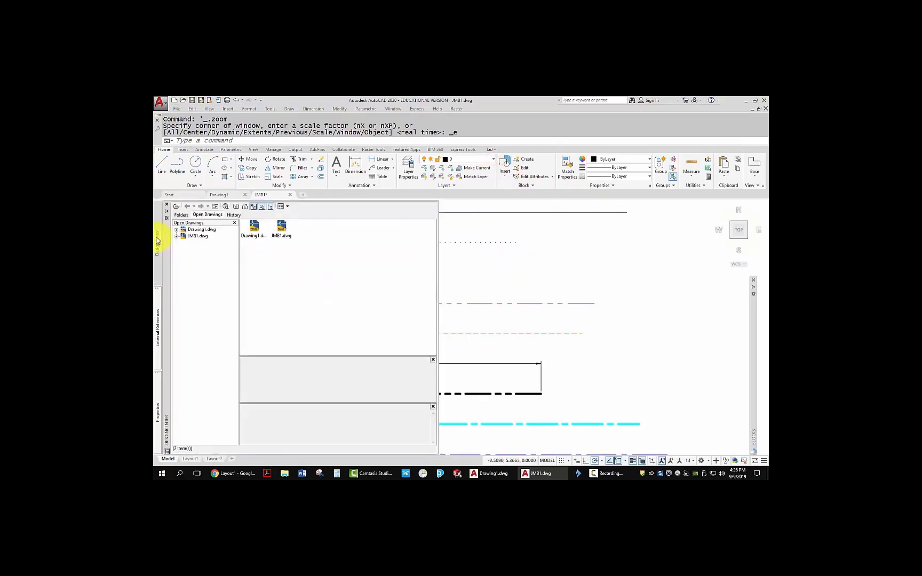
click(587, 270)
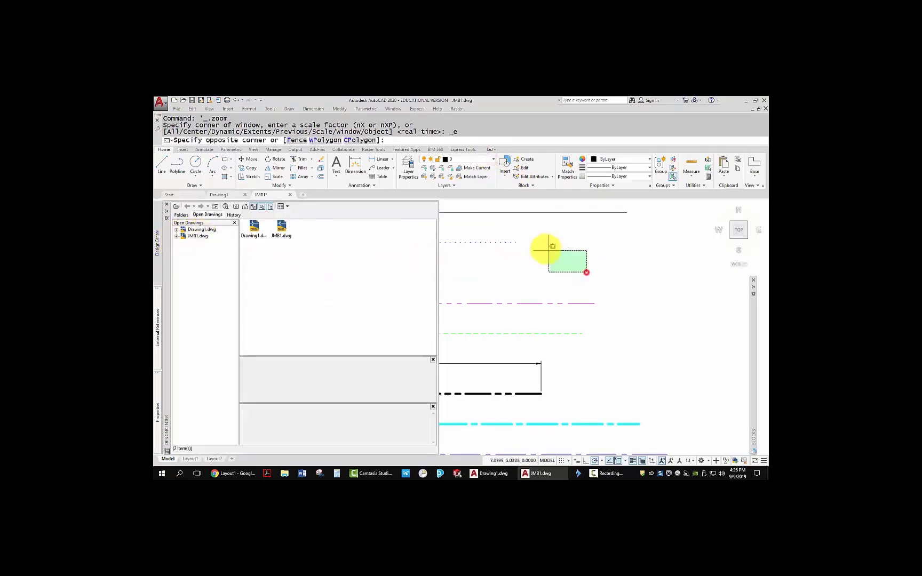
key(Escape)
key(Escape)
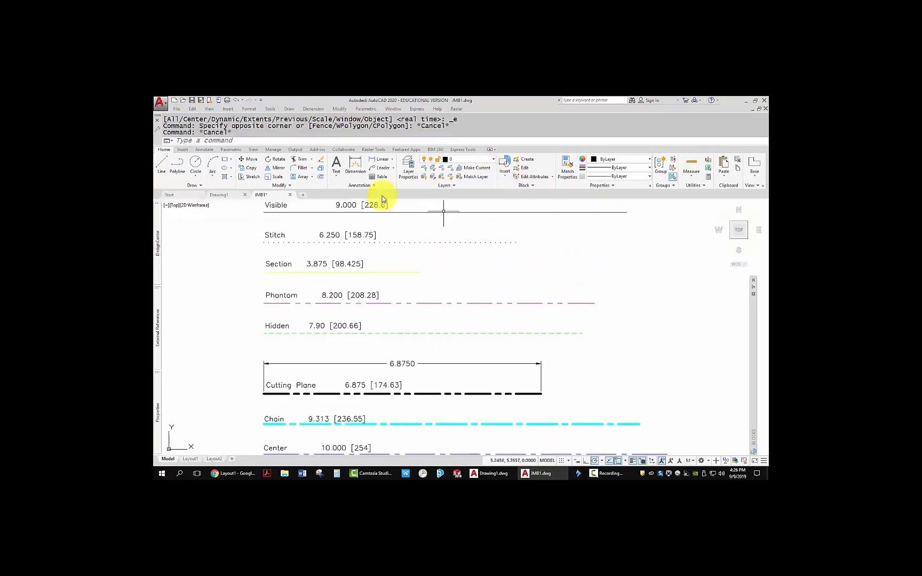
Return to Drawing1 and use DesignCenter to add all the layers of JMB1.dwg to it.
click(224, 194)
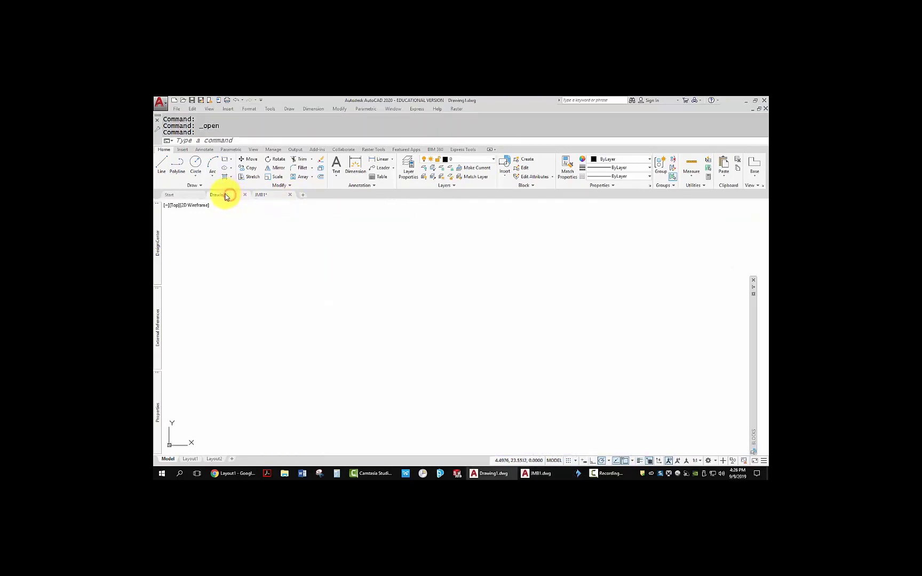
click(494, 159)
click(494, 158)
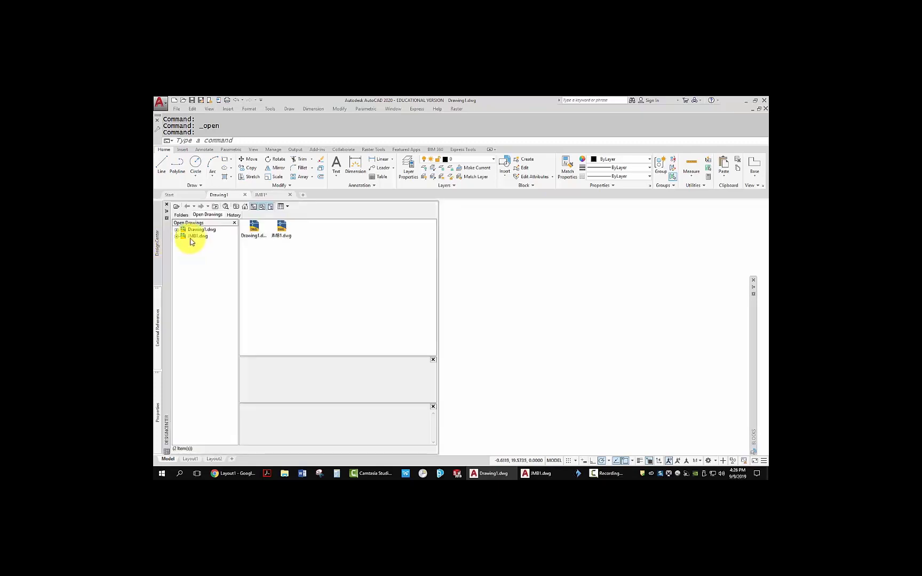
click(177, 237)
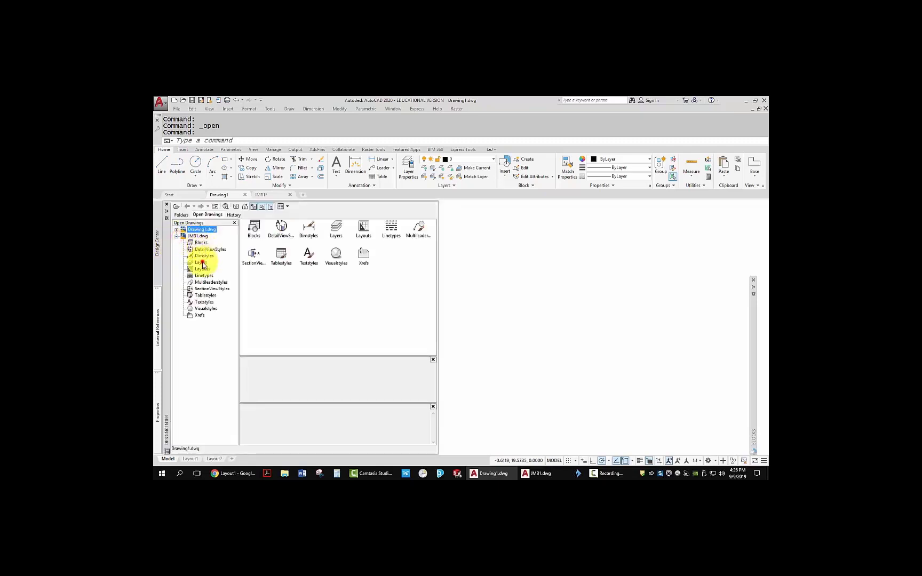
click(201, 262)
drag(399, 269, 255, 226)
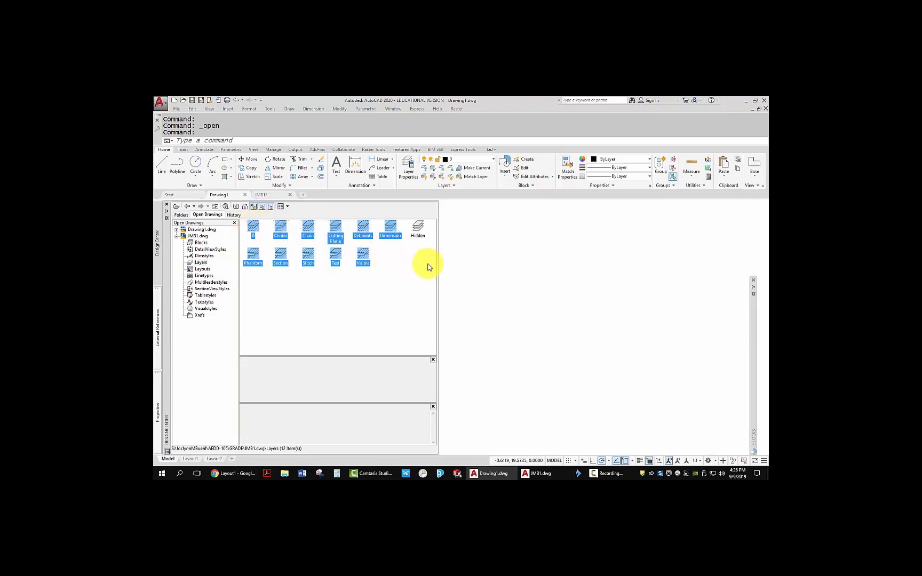
drag(429, 263, 251, 227)
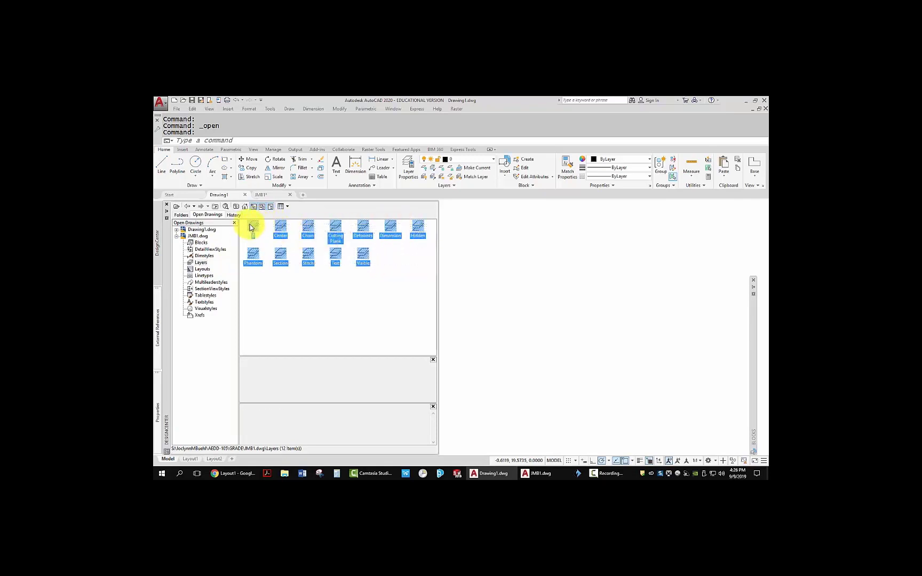
right_click(281, 231)
click(302, 229)
click(570, 257)
key(Escape)
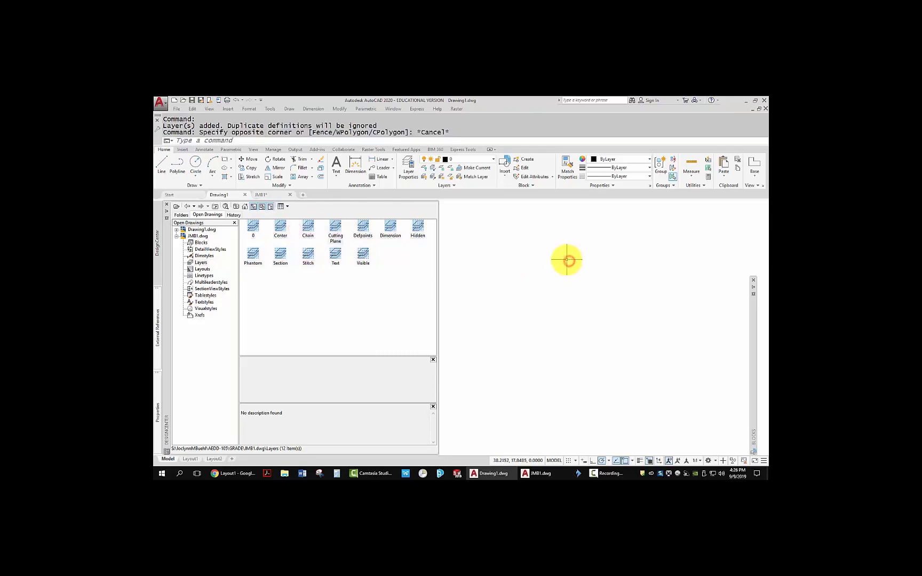
Make Visible the current layer and draw a horizontal line from 0,0, 4 units to the right.
click(492, 159)
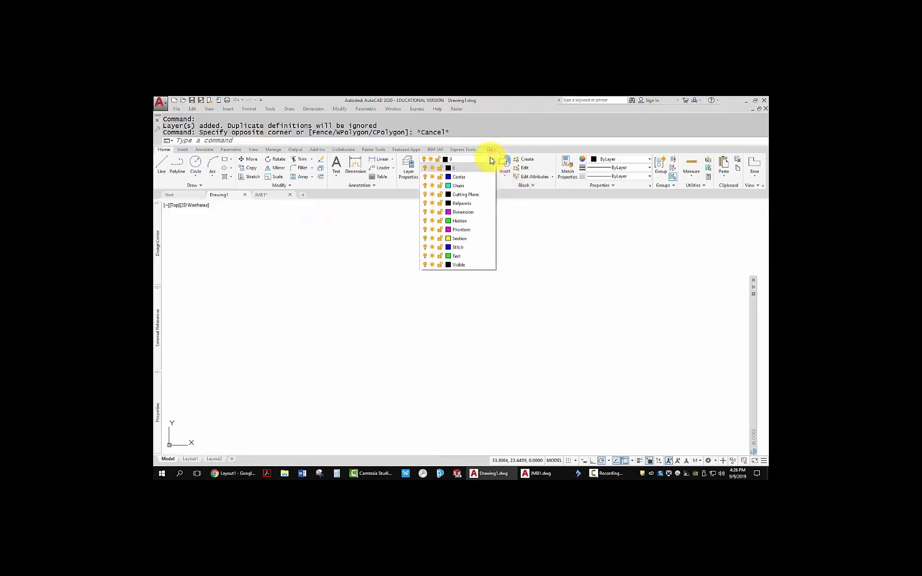
click(458, 264)
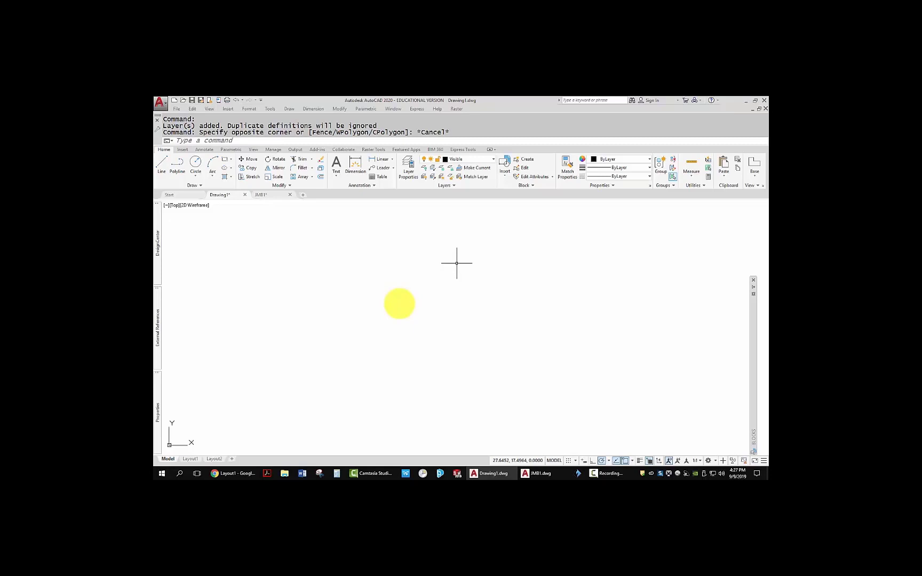
text(L)
key(Return)
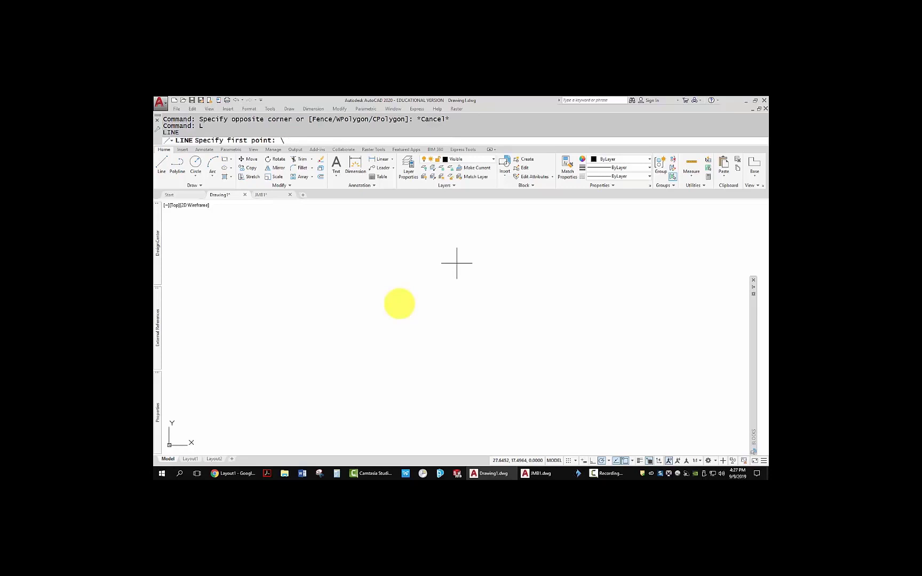
text(0,0)
key(Return)
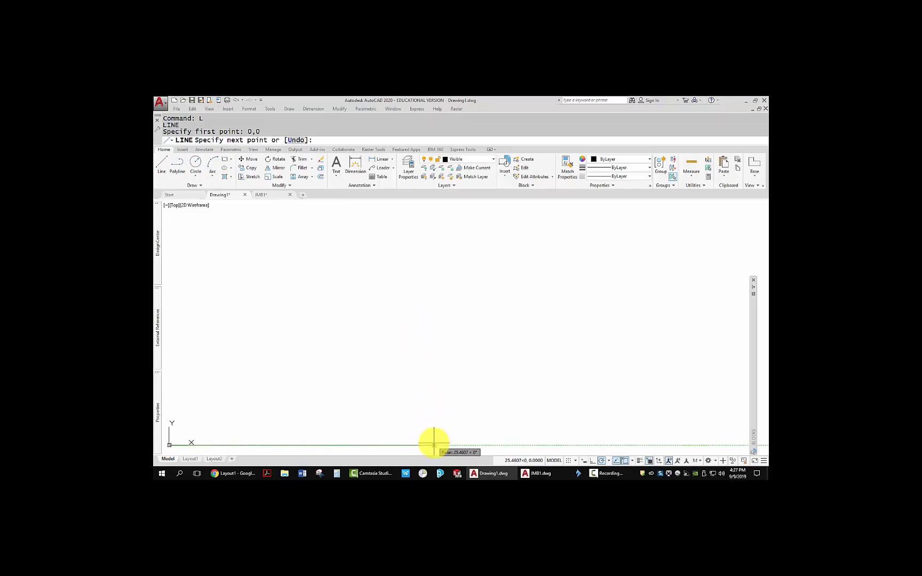
text(4)
key(Return)
Continue the line 2.5 units up, then left to above the starting corner, and close it into the front view rectangle.
scroll(482, 408, up, 5)
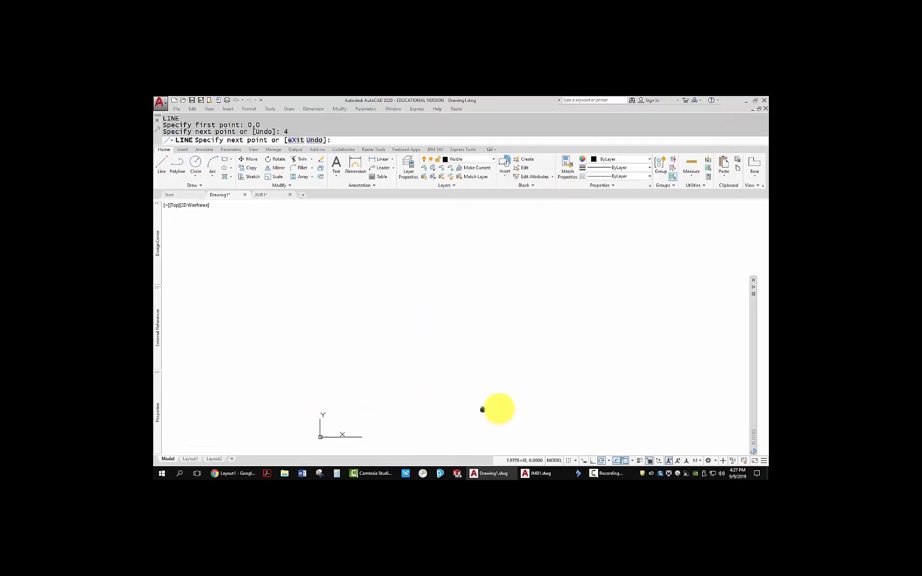
scroll(420, 427, up, 5)
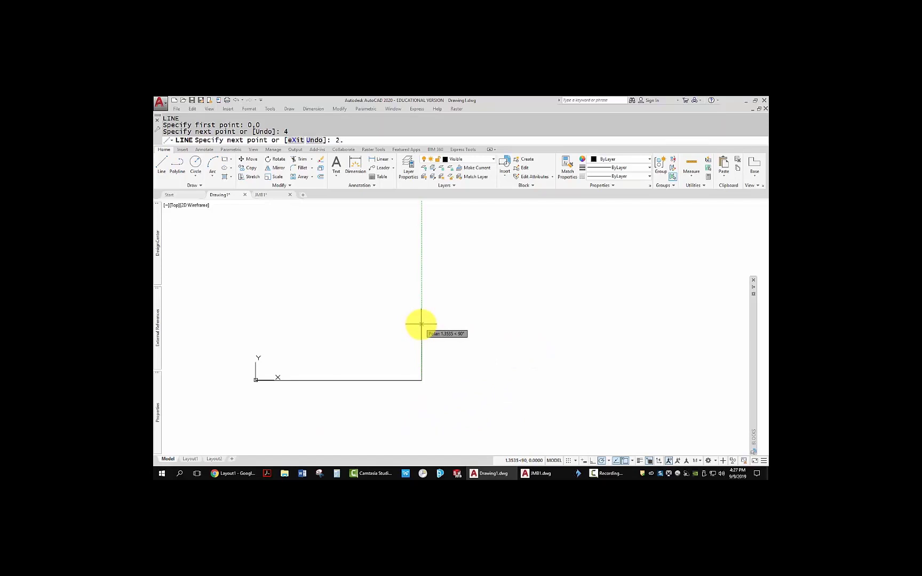
text(2.5)
key(Return)
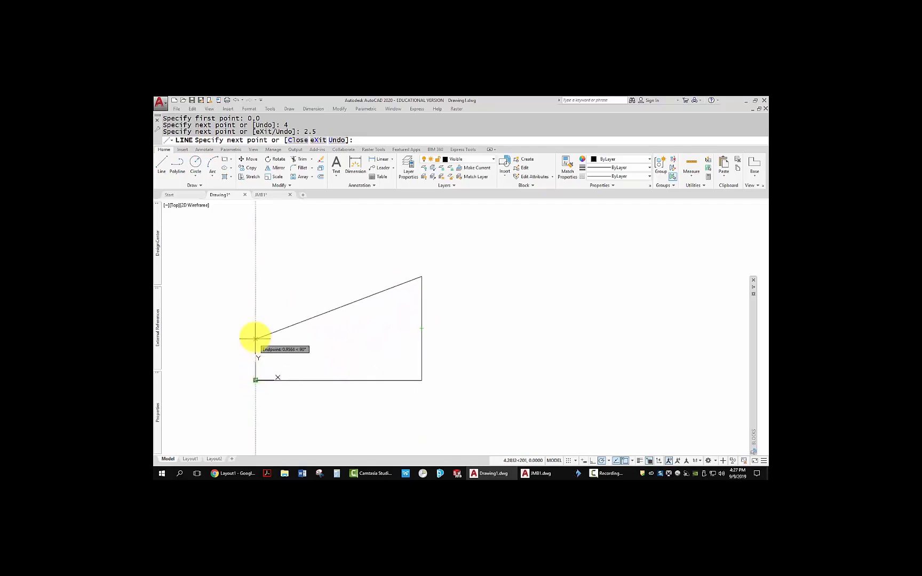
click(256, 276)
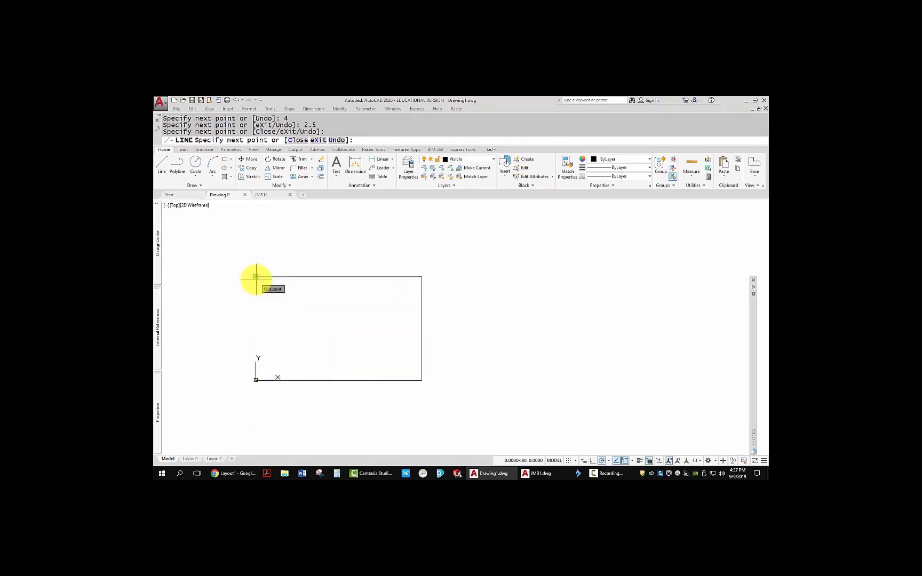
text(c)
key(Return)
Start a polyline 2 units right of the rectangle's lower right corner and draw its 2.25-unit horizontal base.
scroll(496, 368, down, 3)
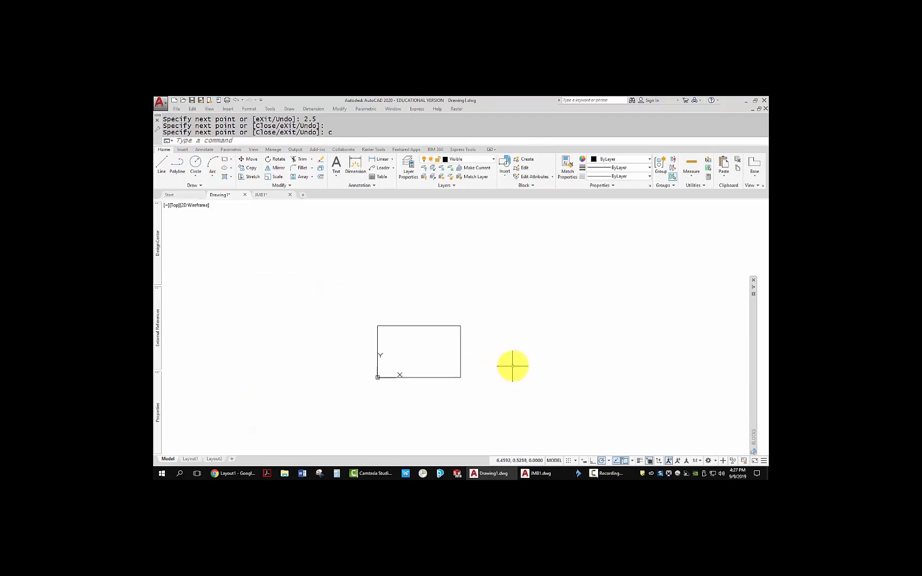
middle_drag(511, 364, 393, 326)
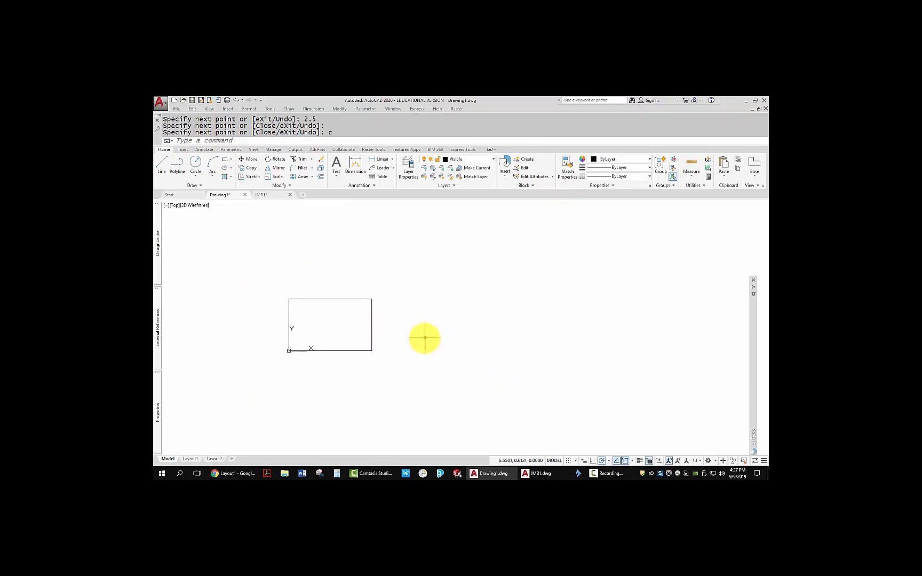
text(pline)
key(Return)
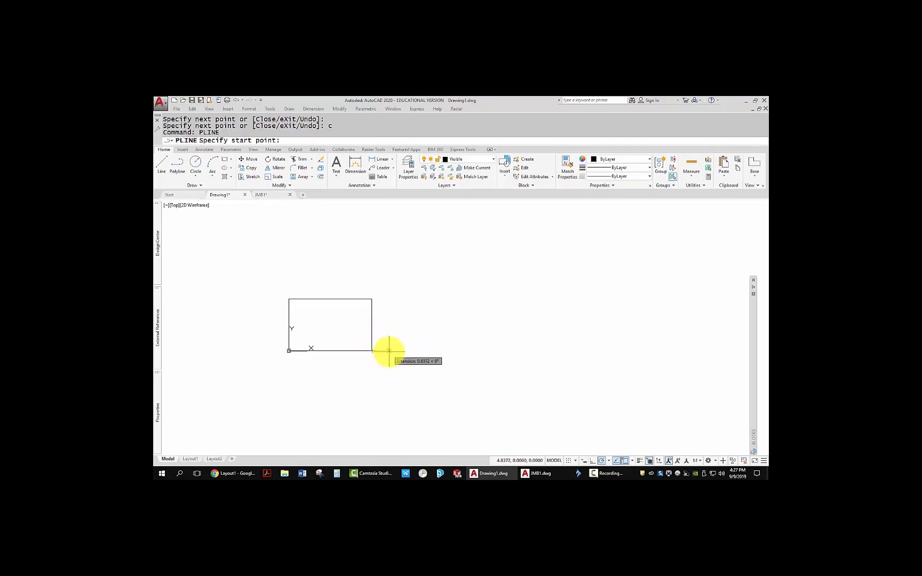
text(2)
key(Return)
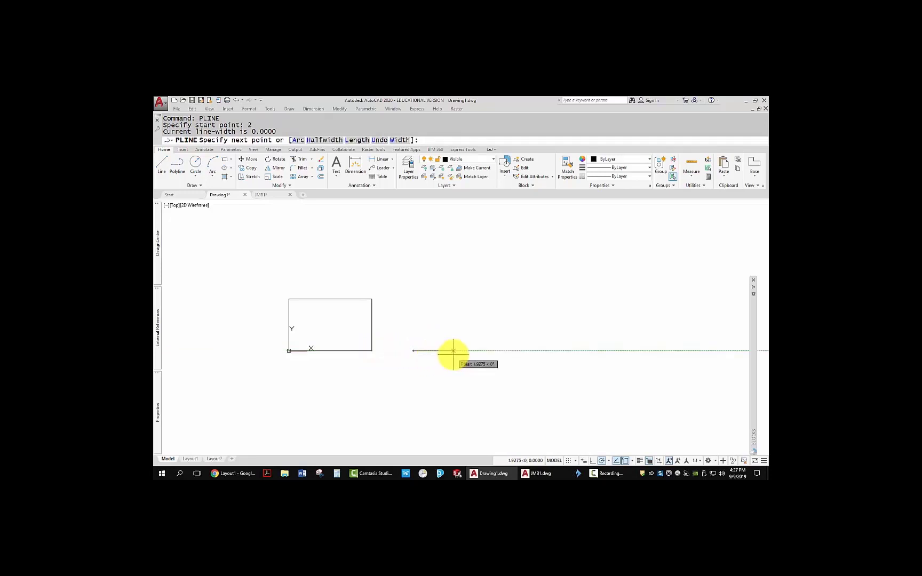
text(2.25)
key(Return)
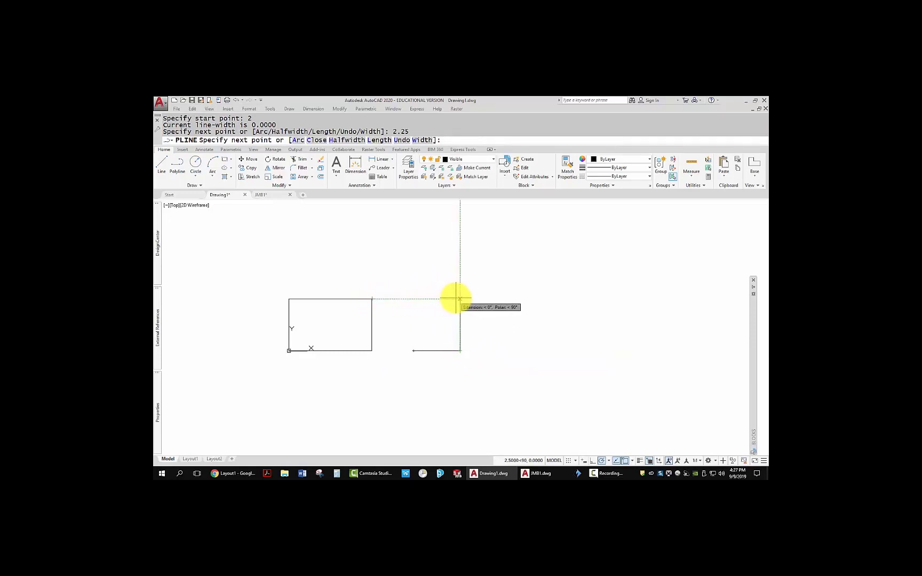
Continue the polyline up to the rectangle's top level, .5 left, 2 down and left to above its start, then close the L-shaped side view.
click(456, 298)
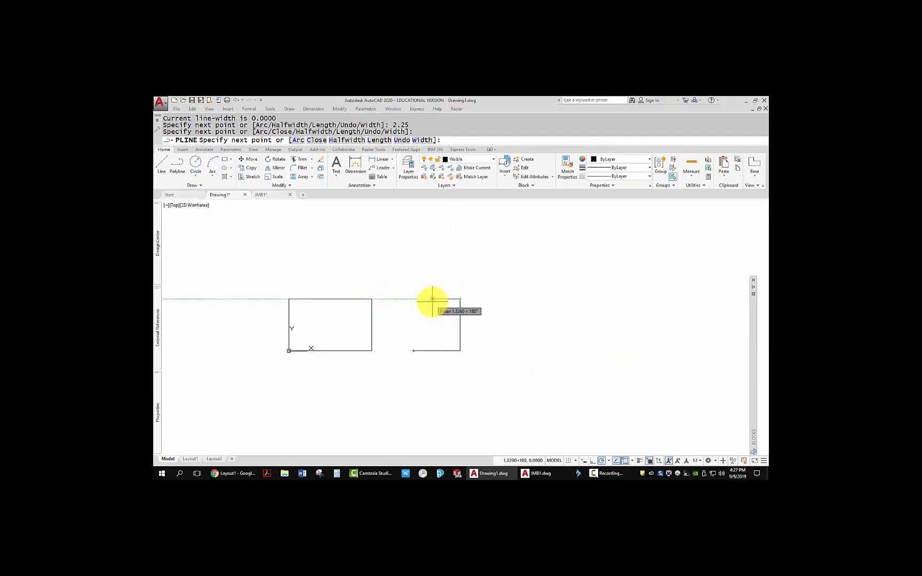
text(.5)
key(Return)
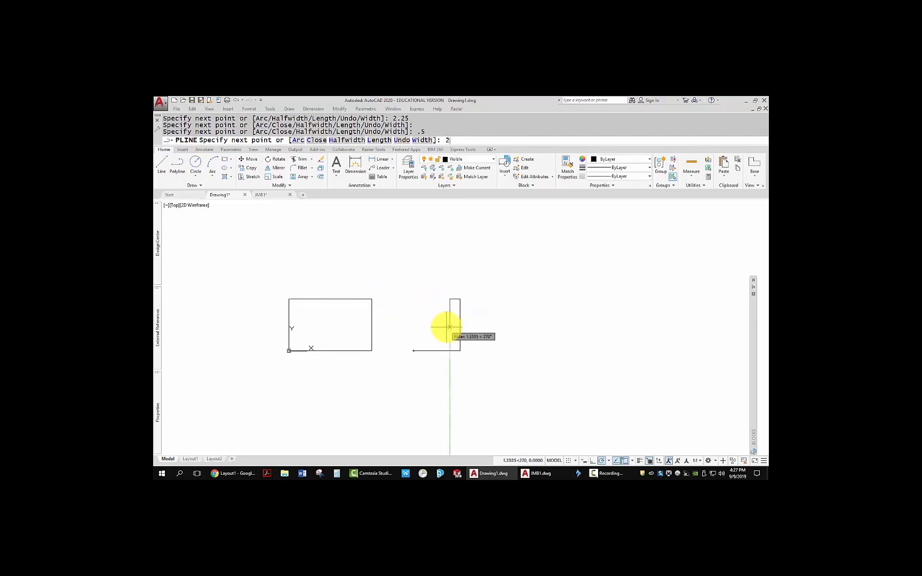
text(2)
key(Return)
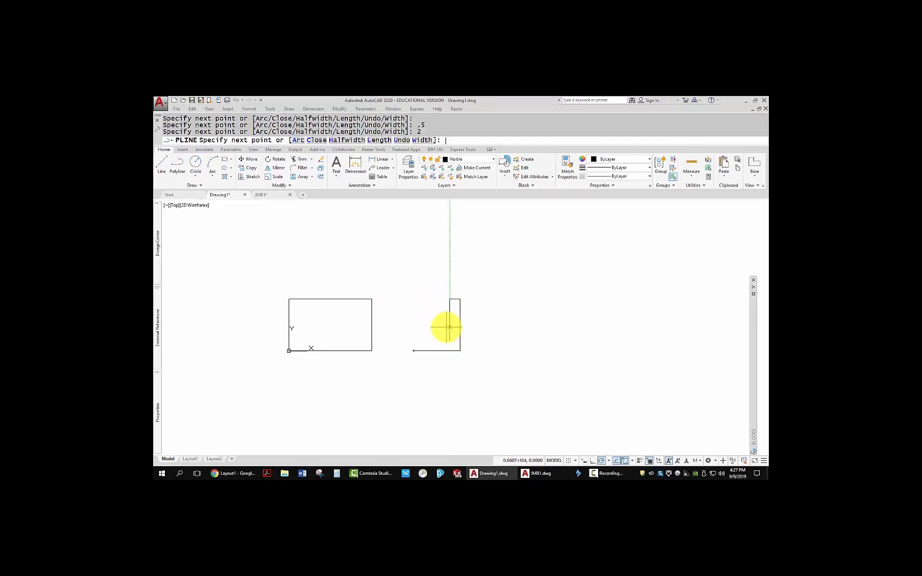
click(413, 340)
text(c)
key(Return)
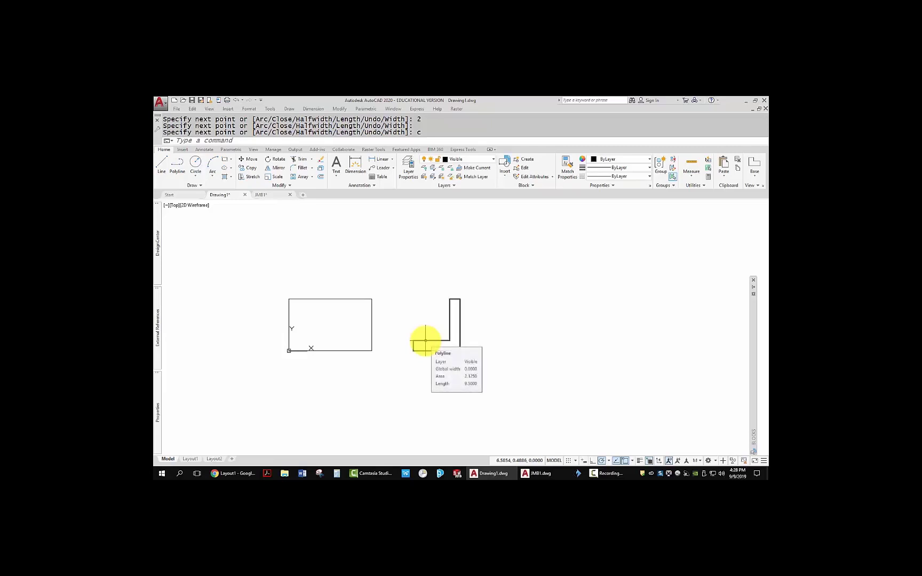
Turn the lineweight display on to check the outlines' thickness, then turn it off again.
click(639, 460)
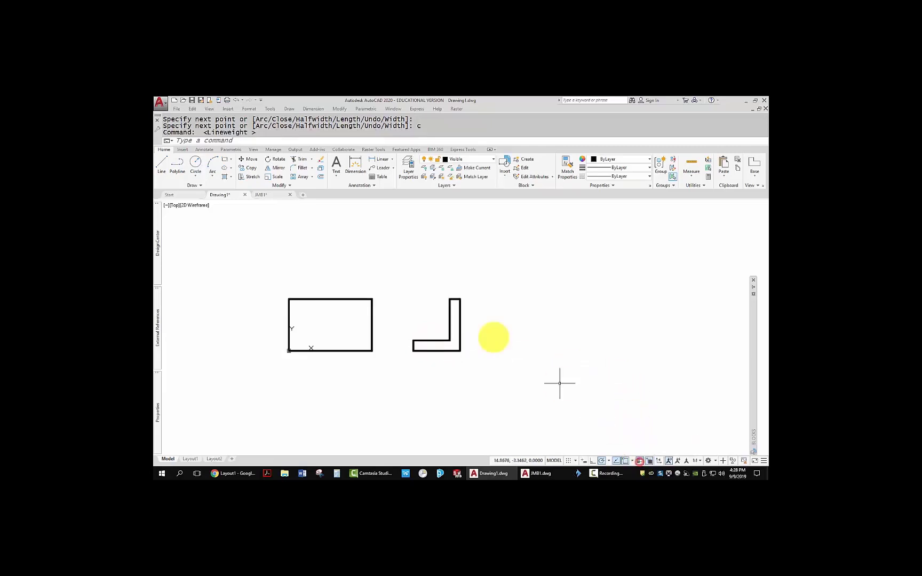
middle_drag(477, 316, 505, 346)
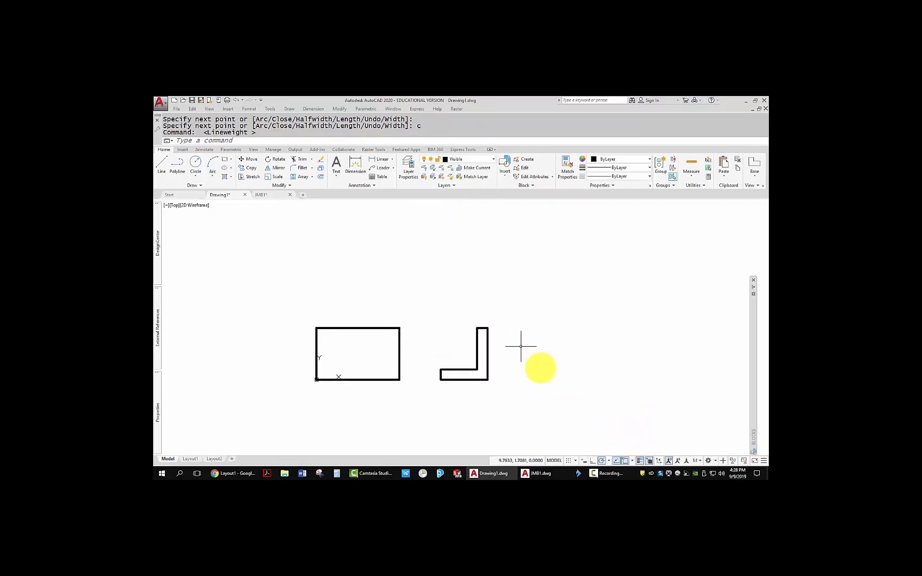
click(640, 460)
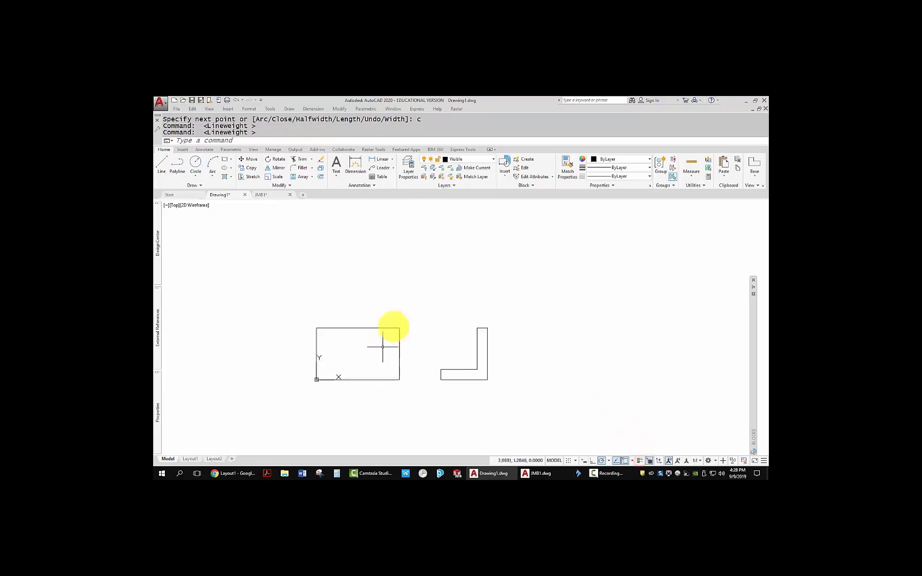
Draw the top view as a closed rectangle 2.25 units high, starting 2 units above the front view and matching its width.
text(l)
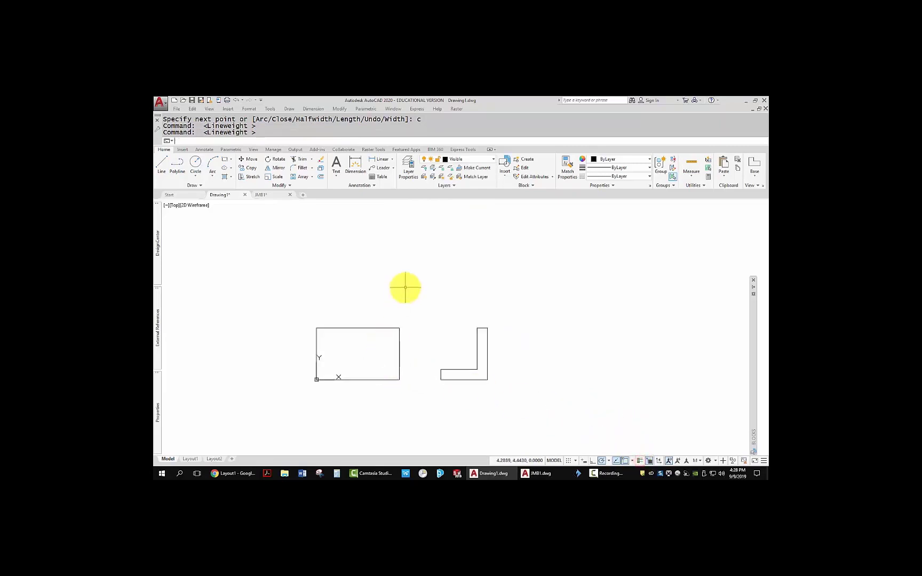
key(Return)
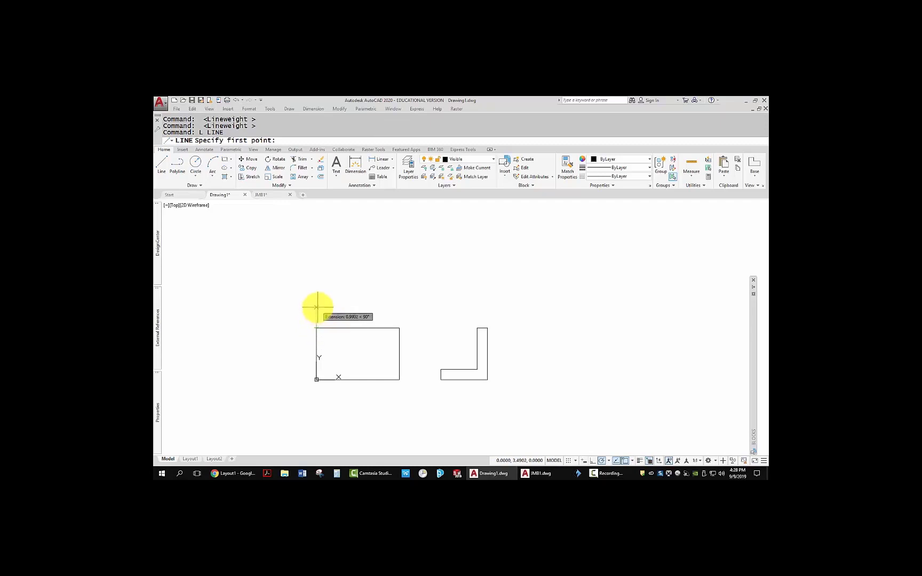
text(2)
key(Return)
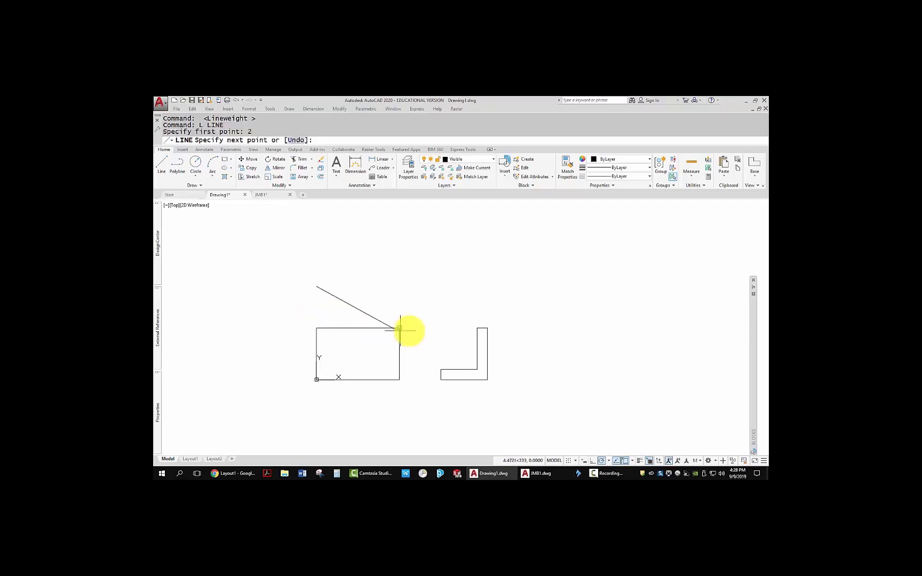
click(400, 287)
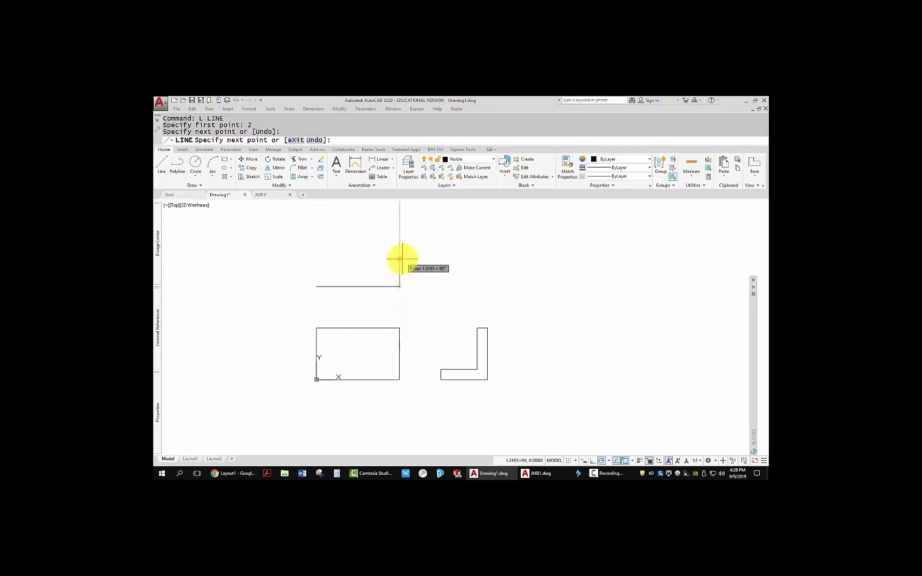
text(2.25)
key(Return)
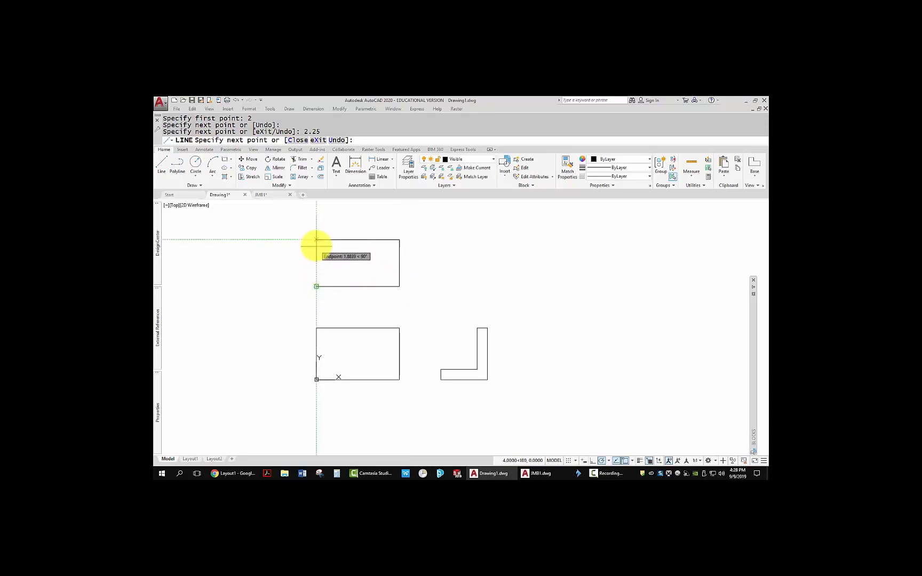
click(317, 241)
text(c)
key(Return)
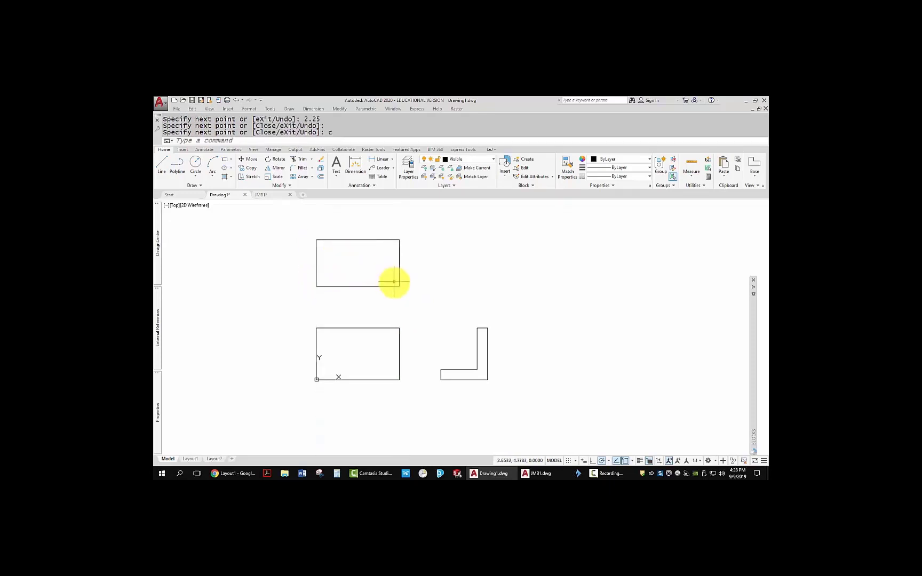
middle_drag(429, 355, 451, 336)
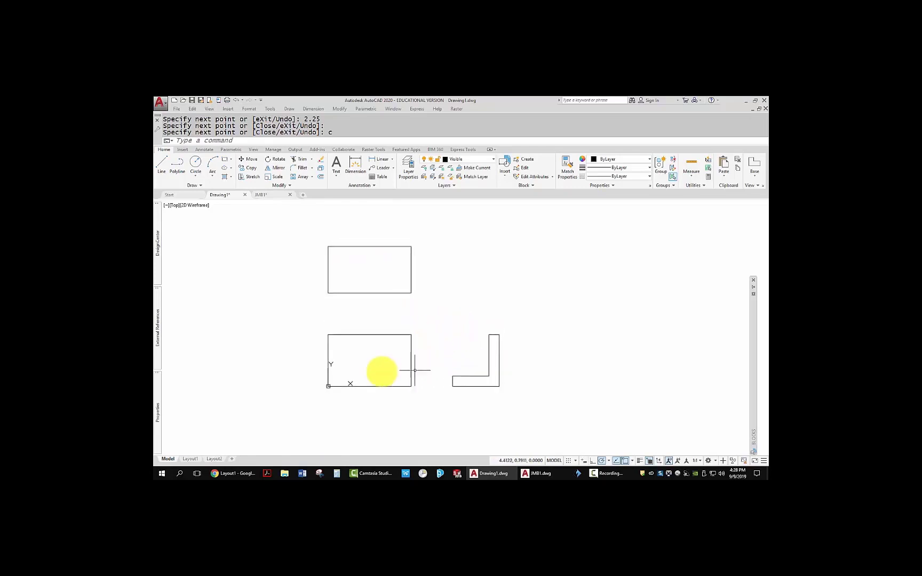
text(l)
key(Return)
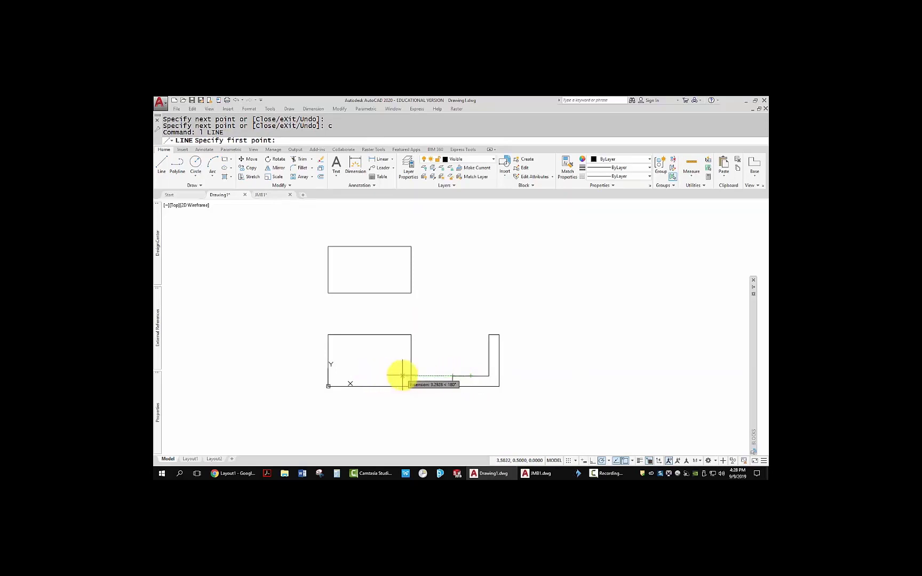
key(Escape)
key(Escape)
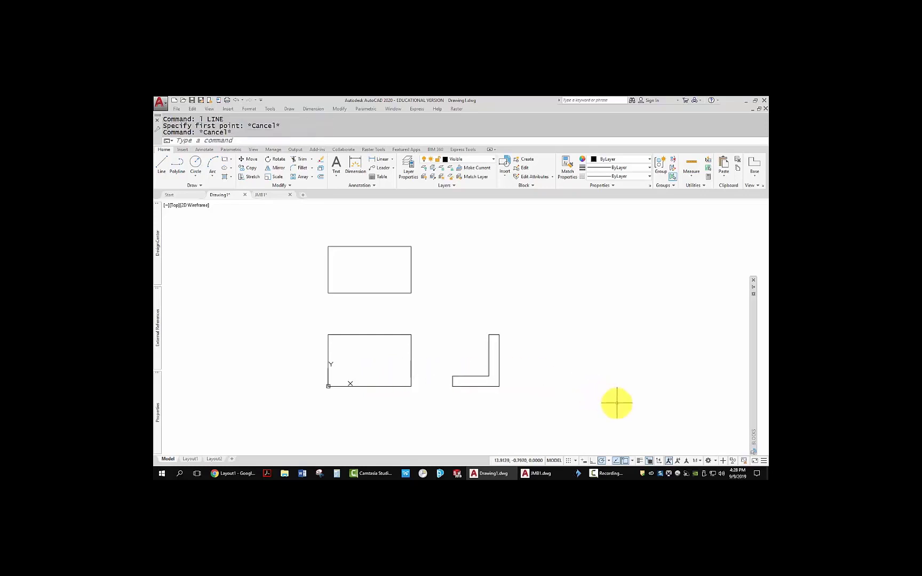
click(632, 461)
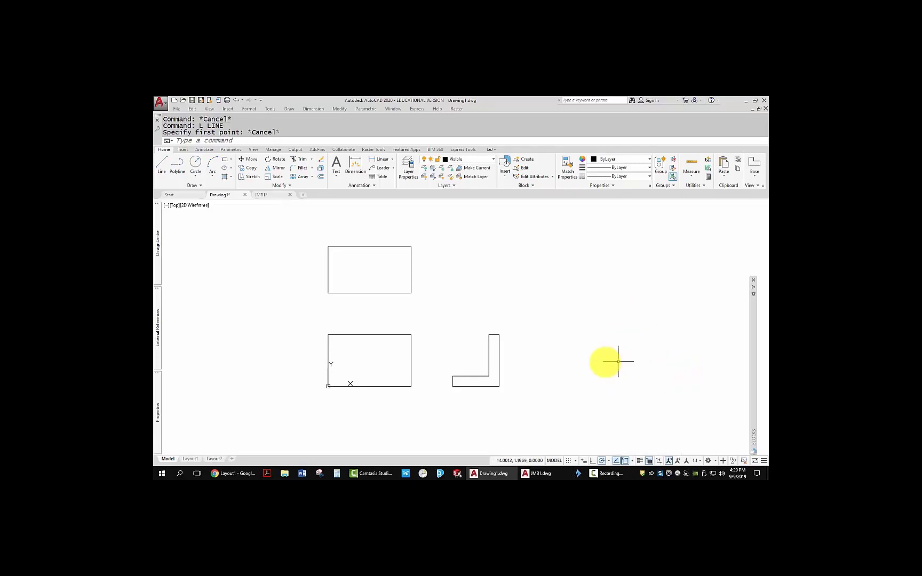
Draw a horizontal line across the full width of the front view, level with the top of the side view's base.
text(l)
key(Return)
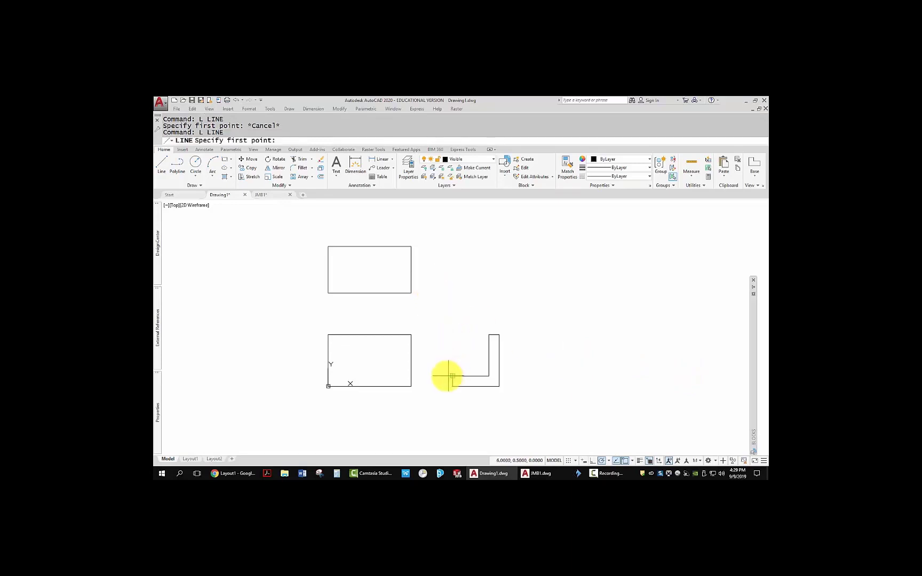
click(411, 376)
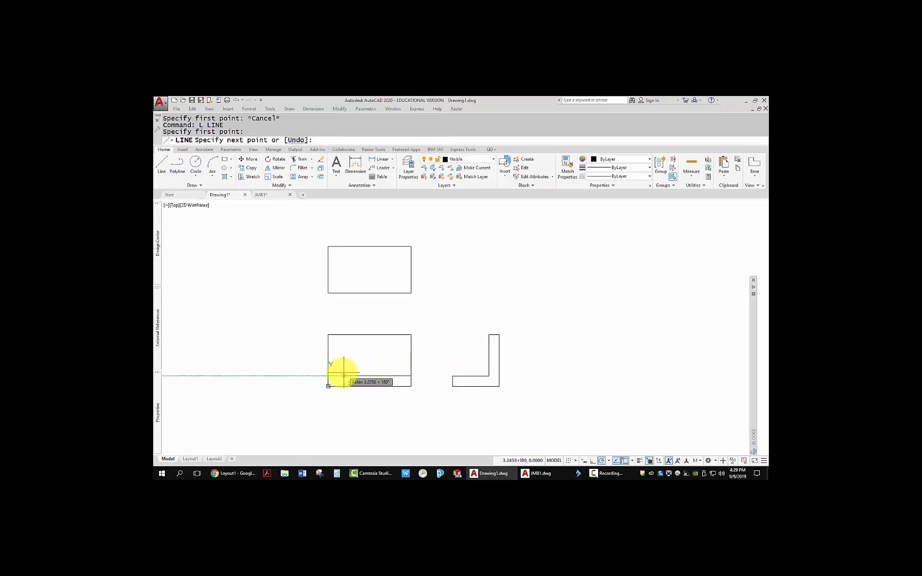
click(328, 376)
key(Escape)
Move all three views so that the front view's lower left corner lies at 2,2.
middle_drag(449, 372, 480, 385)
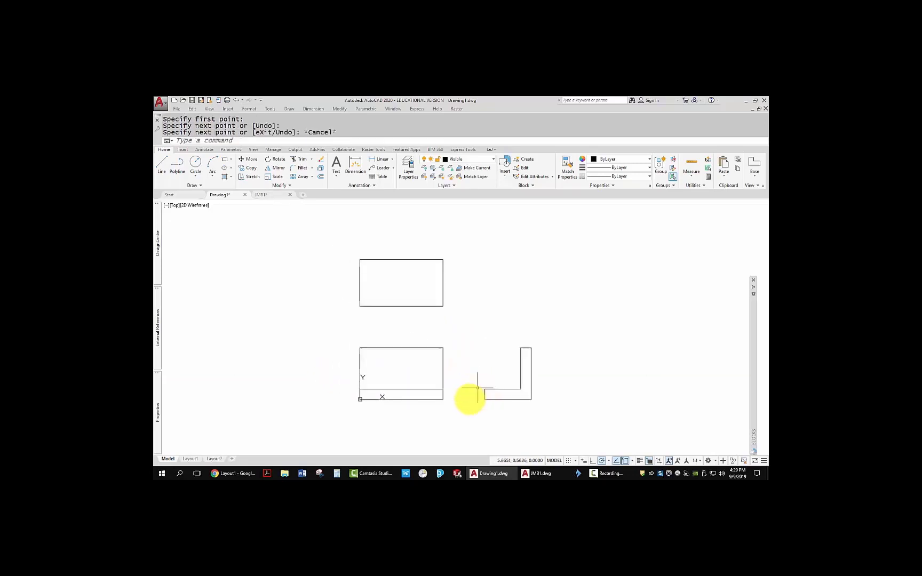
middle_drag(585, 356, 579, 359)
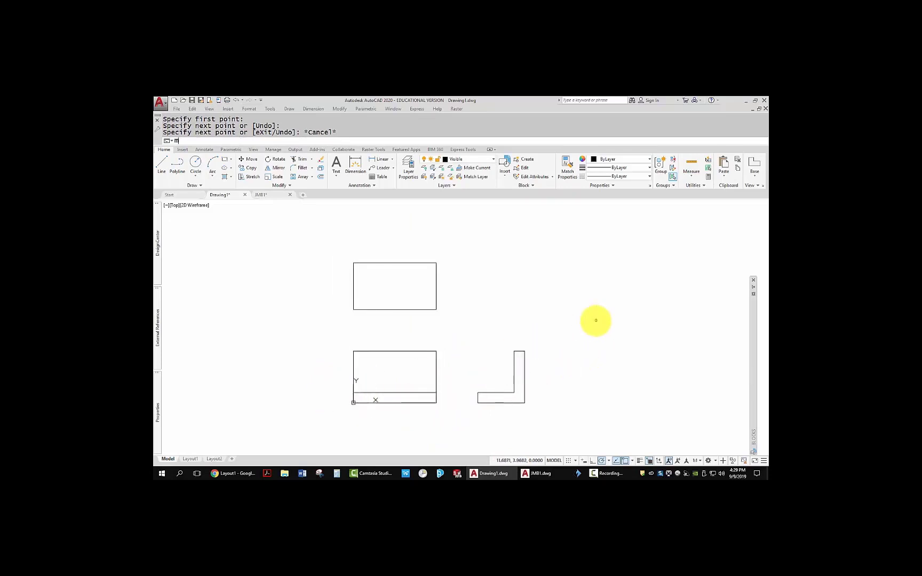
text(m)
key(Return)
click(599, 232)
click(430, 383)
right_click(327, 425)
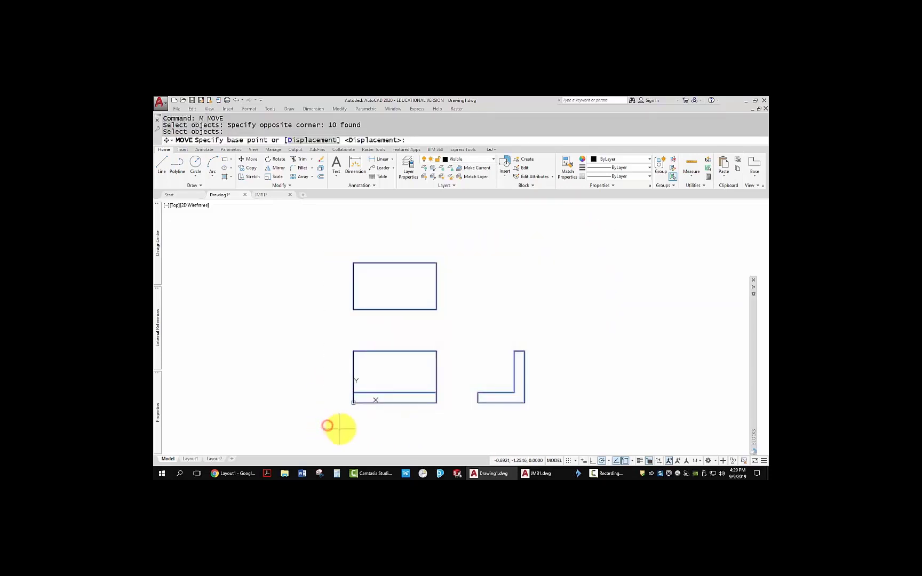
click(352, 402)
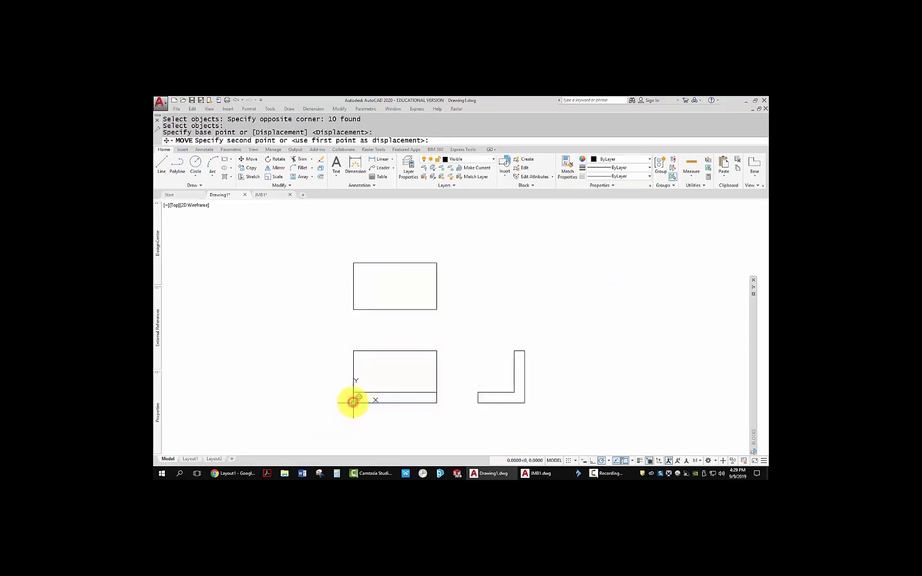
text(2,2)
key(Return)
key(Escape)
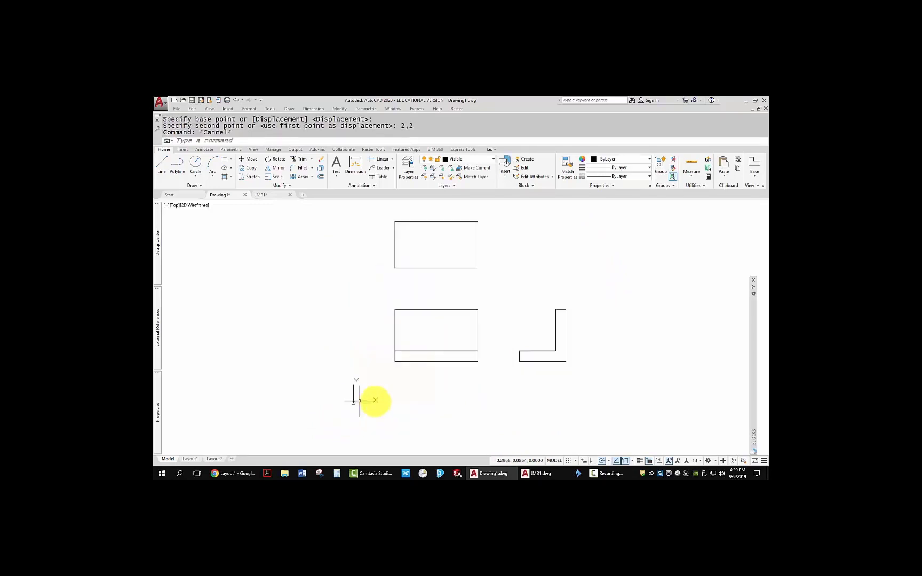
Set polar tracking to 45° increments and draw a 45° miter line up from where the top view's lower edge aligns with the side view's front edge.
middle_drag(510, 355, 442, 368)
scroll(436, 360, up, 2)
scroll(437, 361, down, 2)
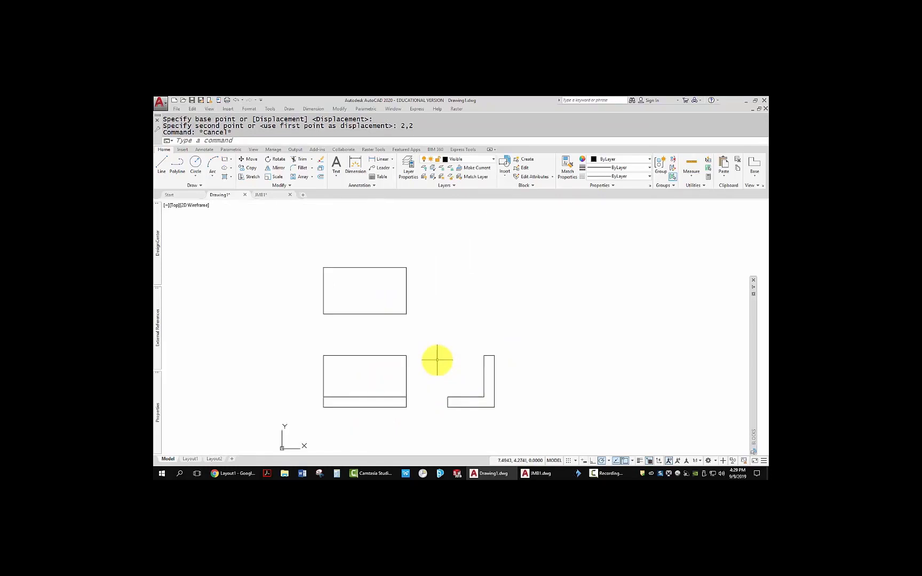
text(l)
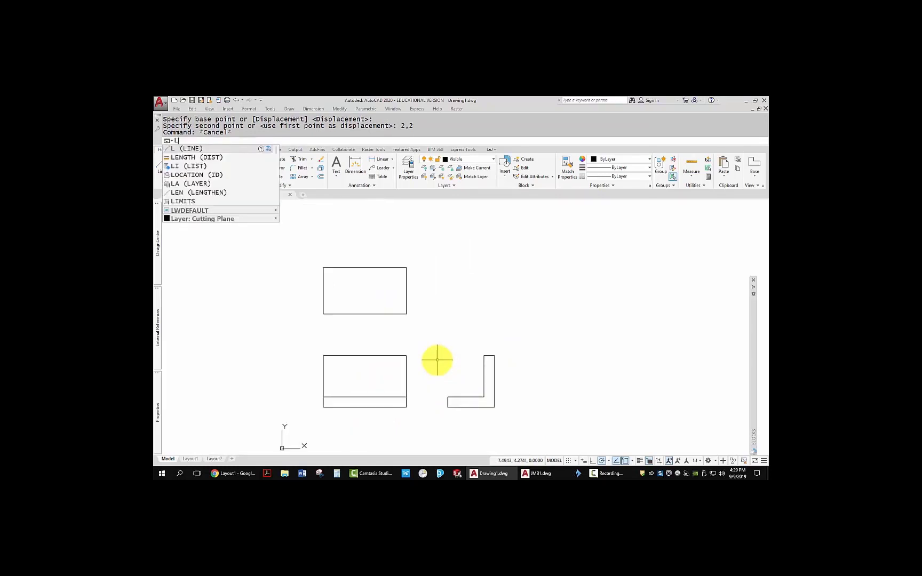
key(Return)
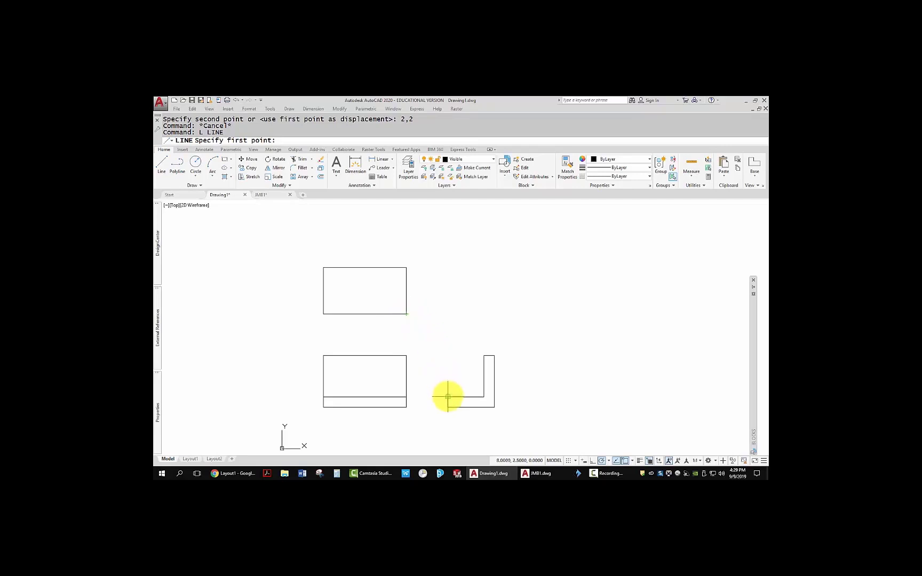
click(447, 315)
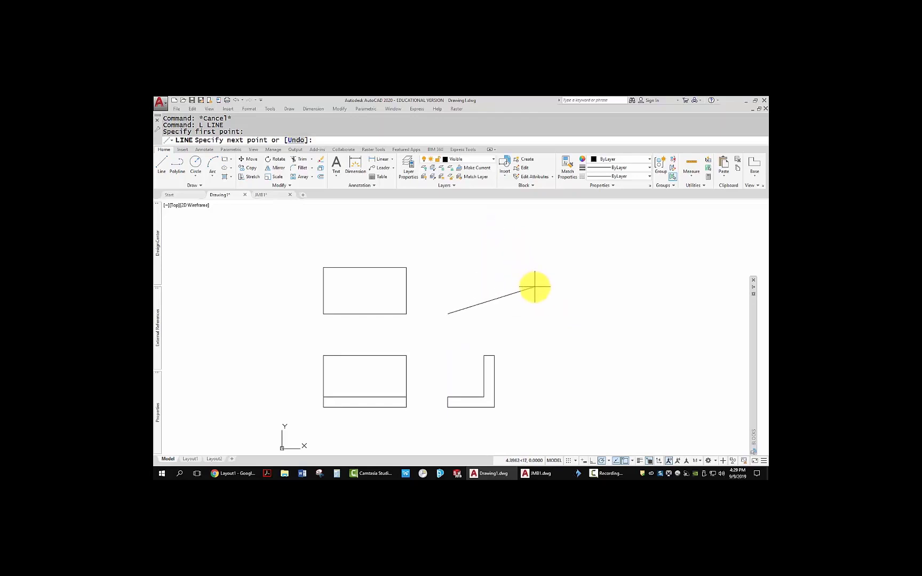
click(609, 461)
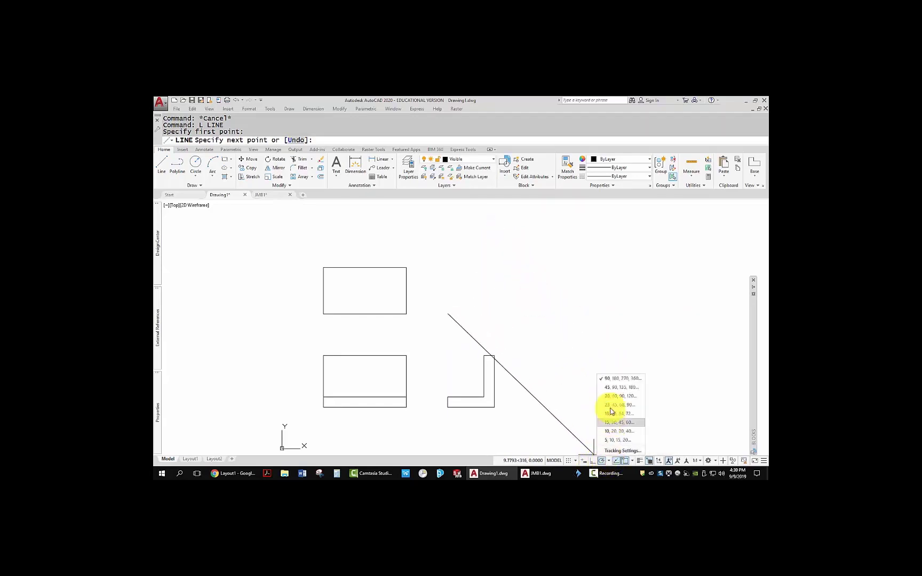
click(605, 388)
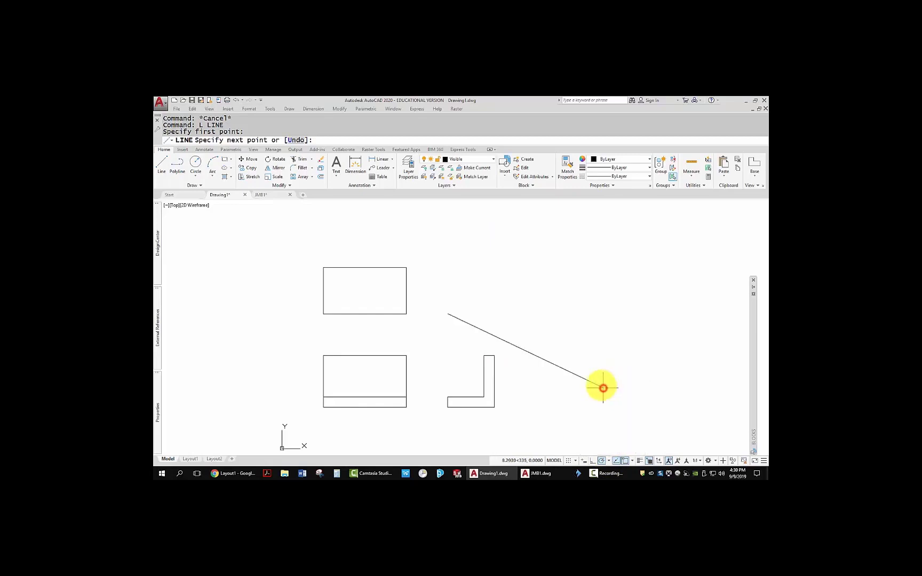
click(529, 232)
key(Escape)
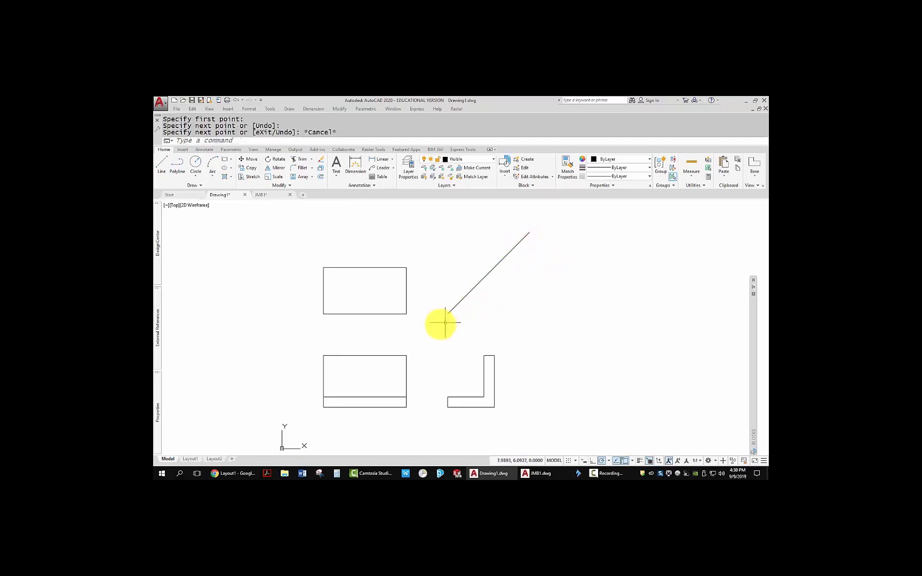
Draw a horizontal line from the miter line, directly above the side view's inner vertical edge, to the top view's far edge.
text(l)
key(Return)
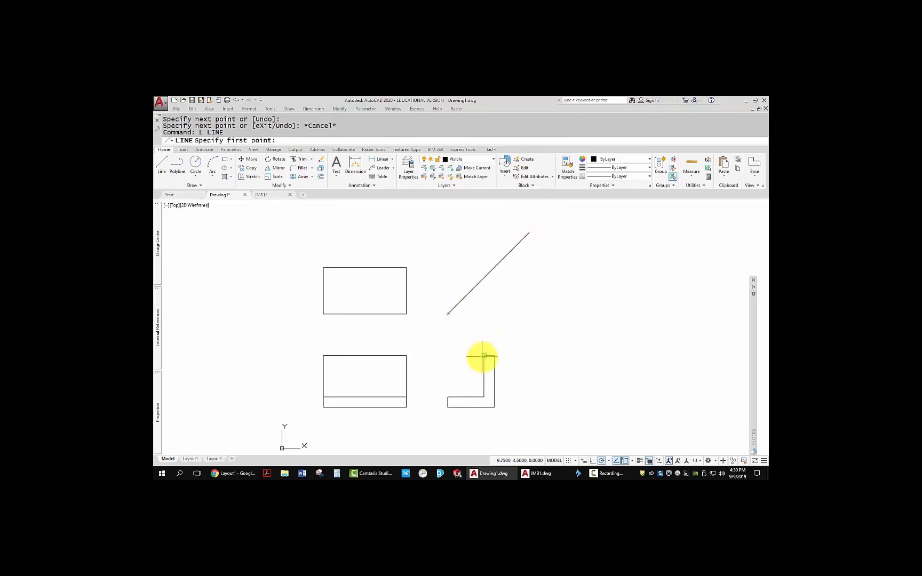
click(483, 277)
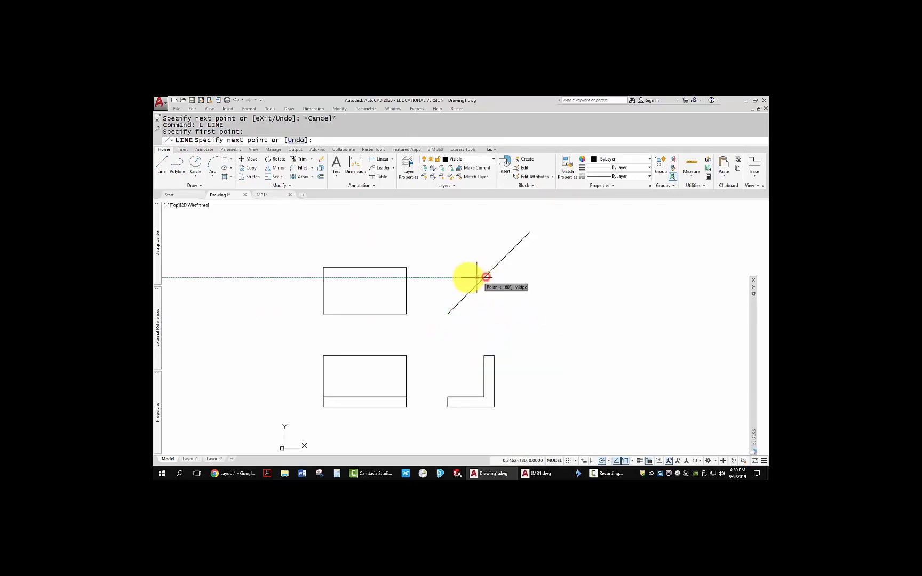
click(323, 278)
key(Escape)
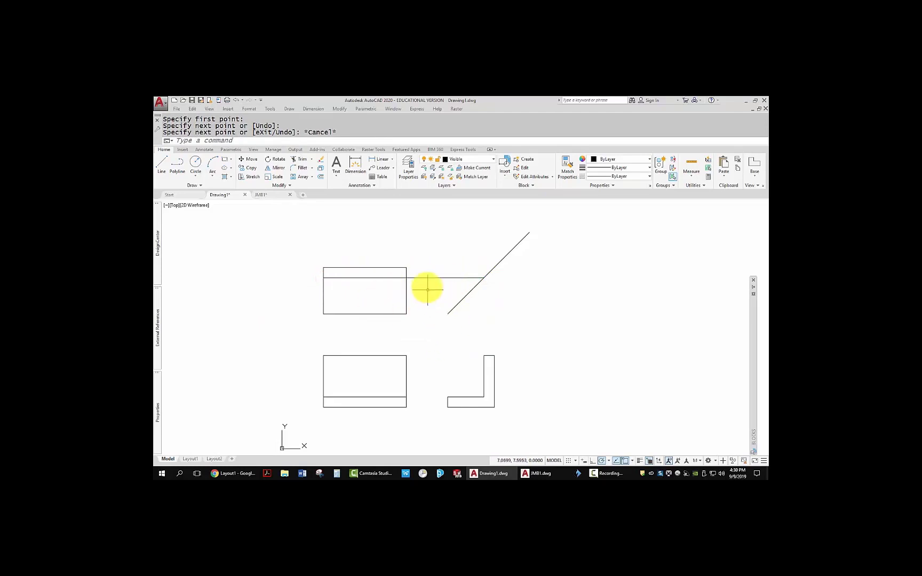
Trim the part of the projection line between the top view and the miter line, using the top view's near edge as cutting edge.
text(tr)
key(Return)
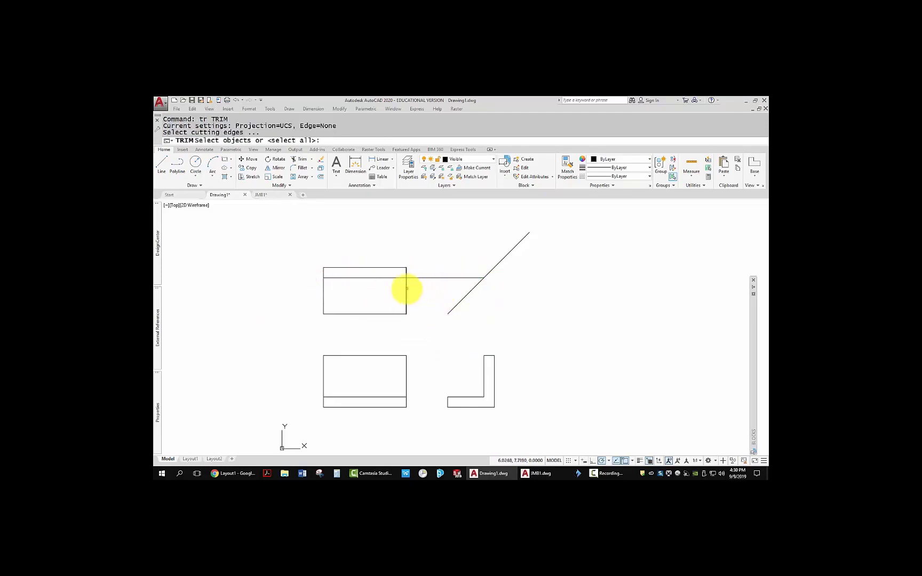
click(407, 289)
key(Return)
click(429, 276)
key(Return)
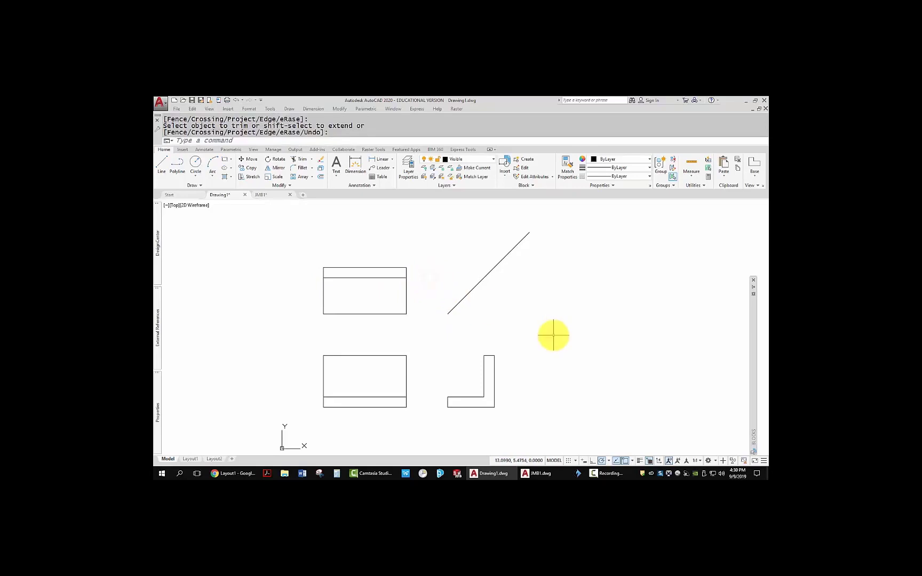
Erase the trimmed horizontal line inside the top view.
click(384, 276)
click(376, 284)
text(e)
key(Return)
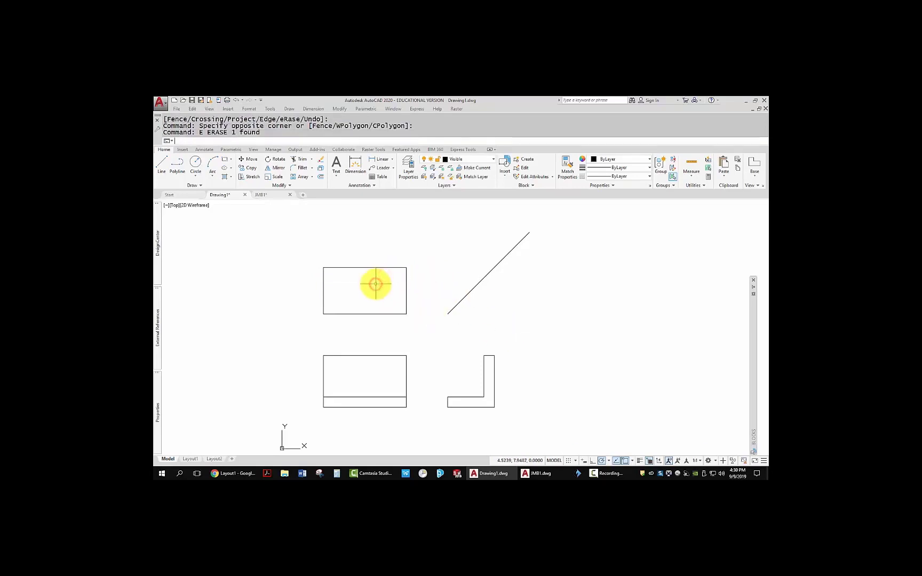
Draw a horizontal line across the top view 0.5 below its far edge, aligned via the miter line with the side view's inner vertical edge.
text(l)
key(Return)
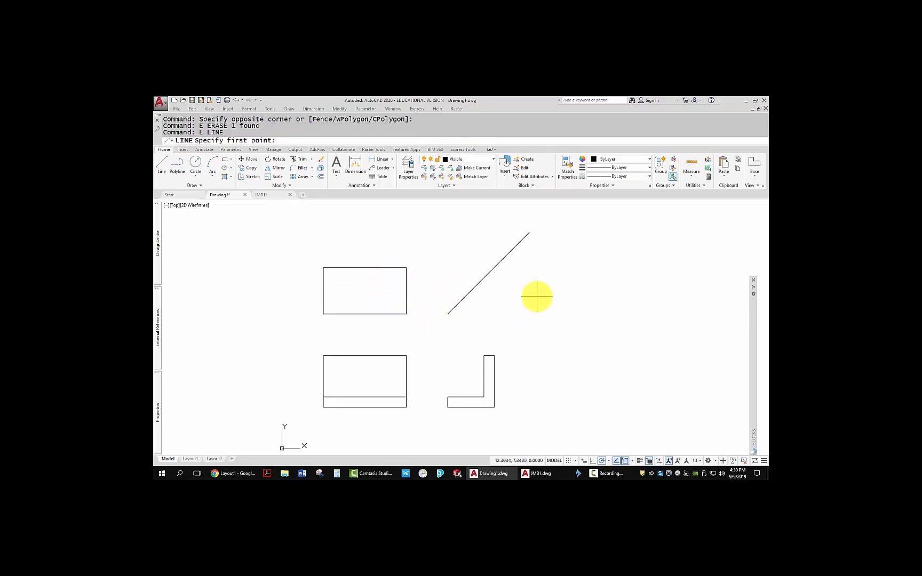
shift+right_click(484, 346)
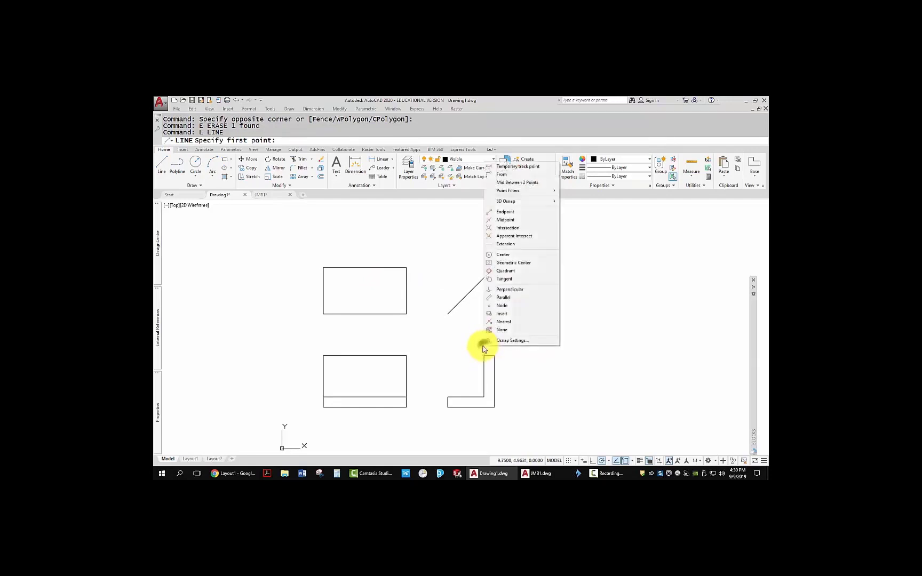
click(516, 167)
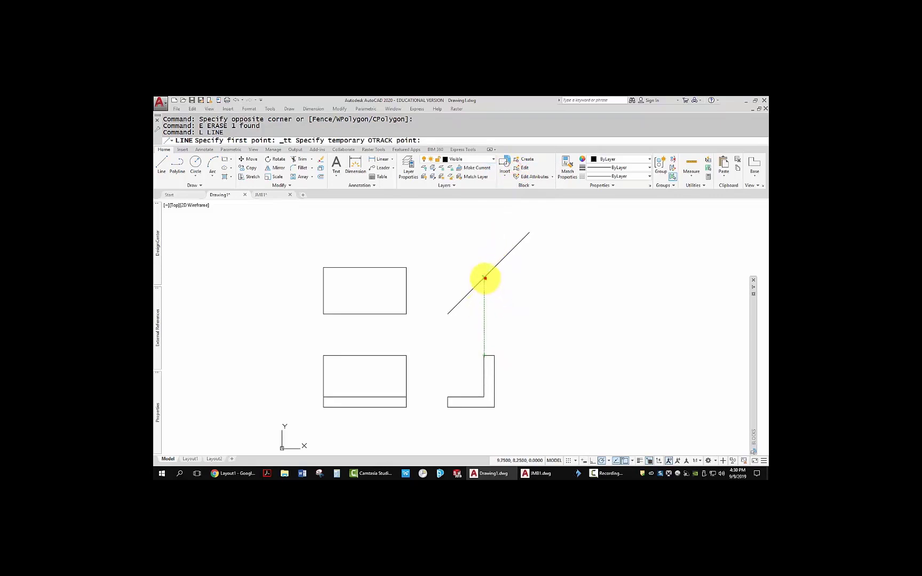
click(485, 278)
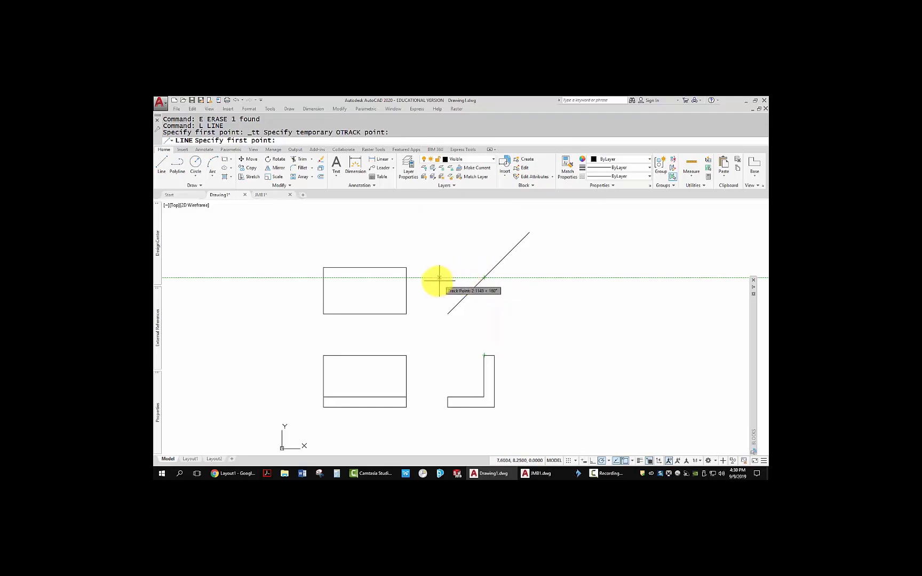
click(406, 278)
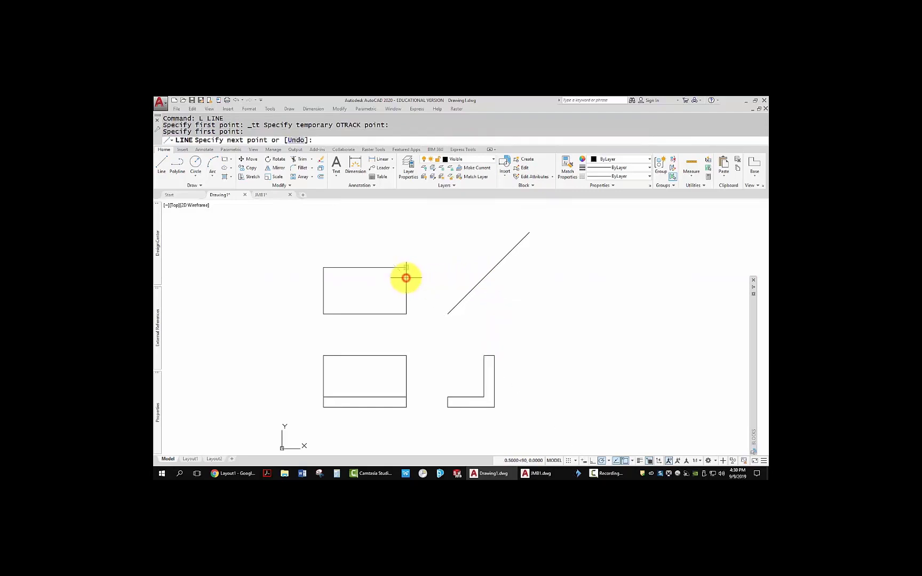
click(324, 277)
key(Return)
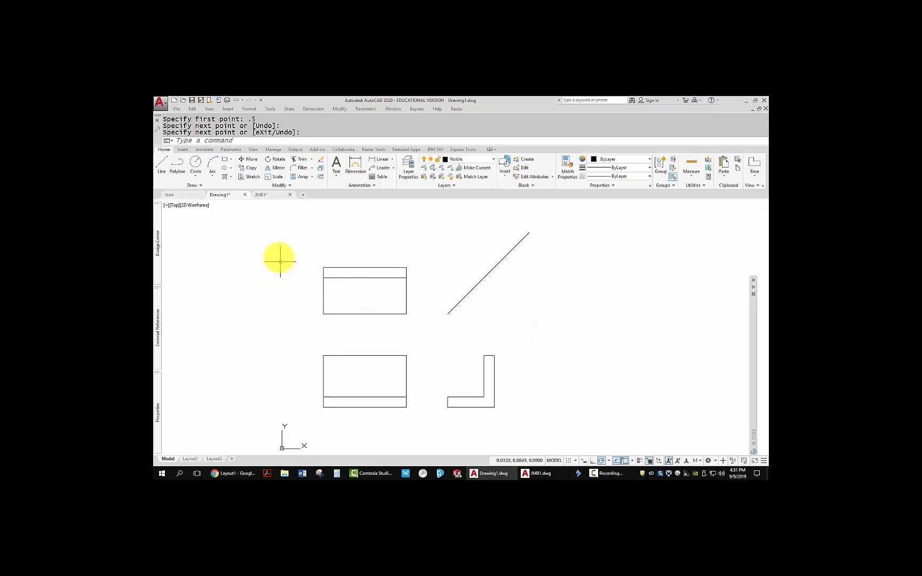
click(196, 164)
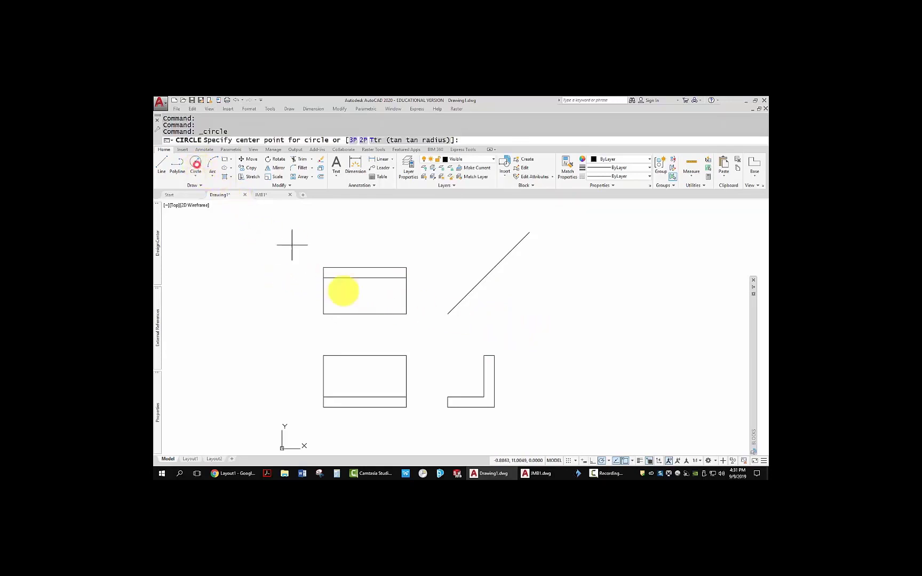
click(365, 314)
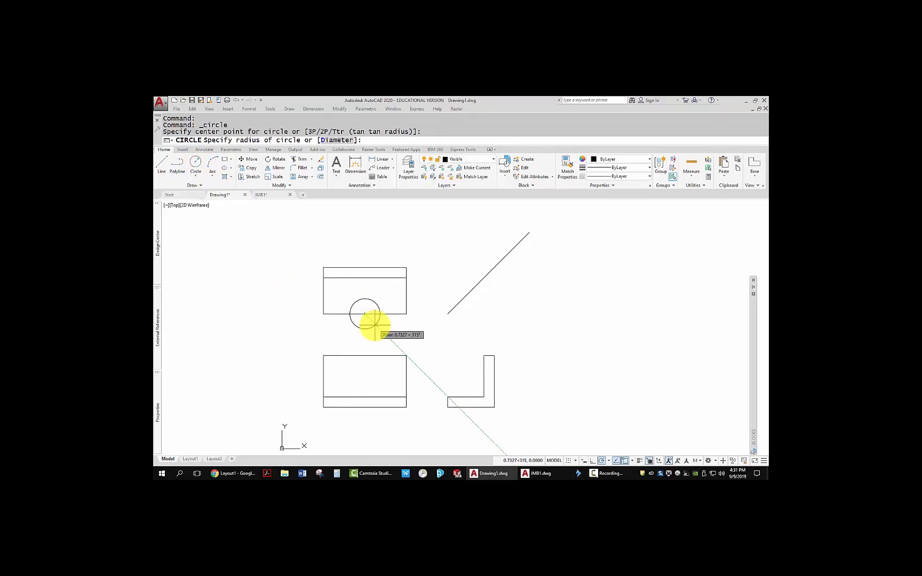
key(Escape)
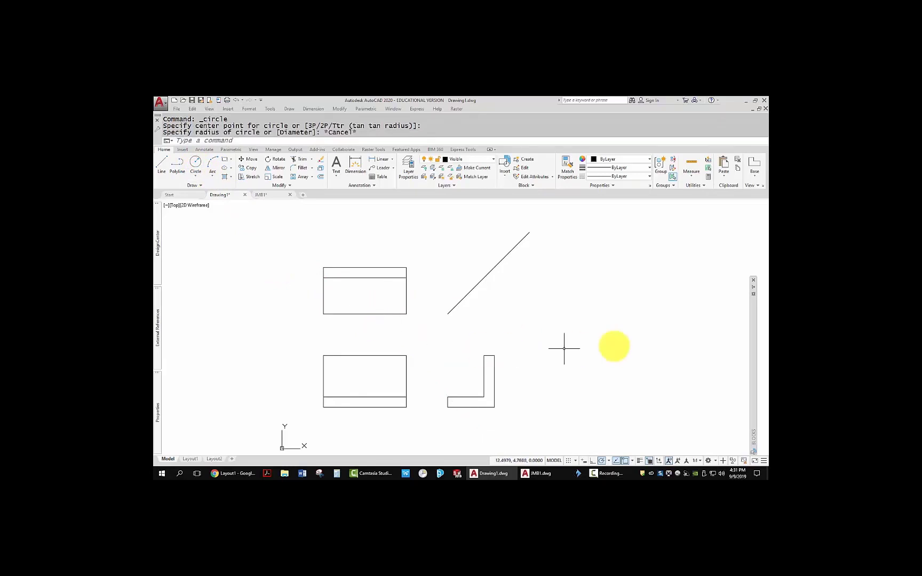
click(633, 462)
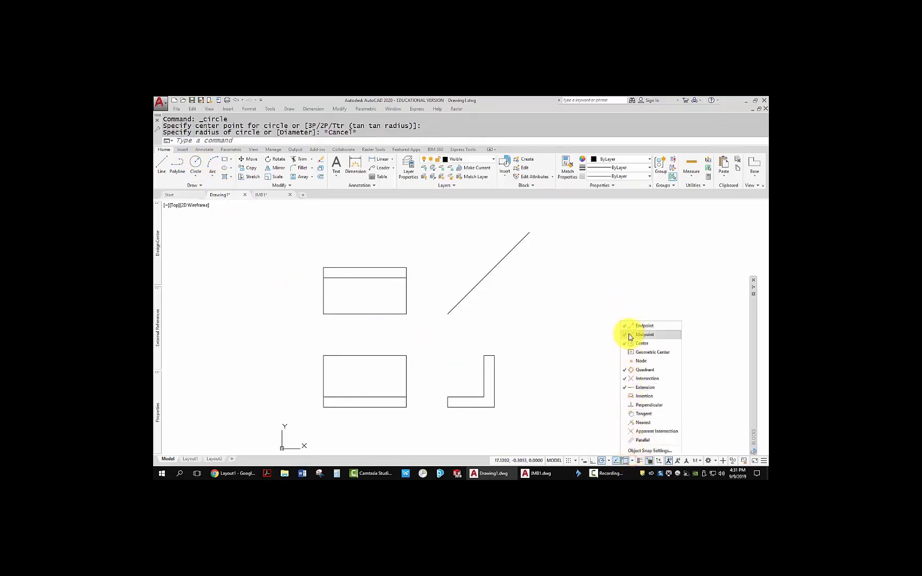
key(Escape)
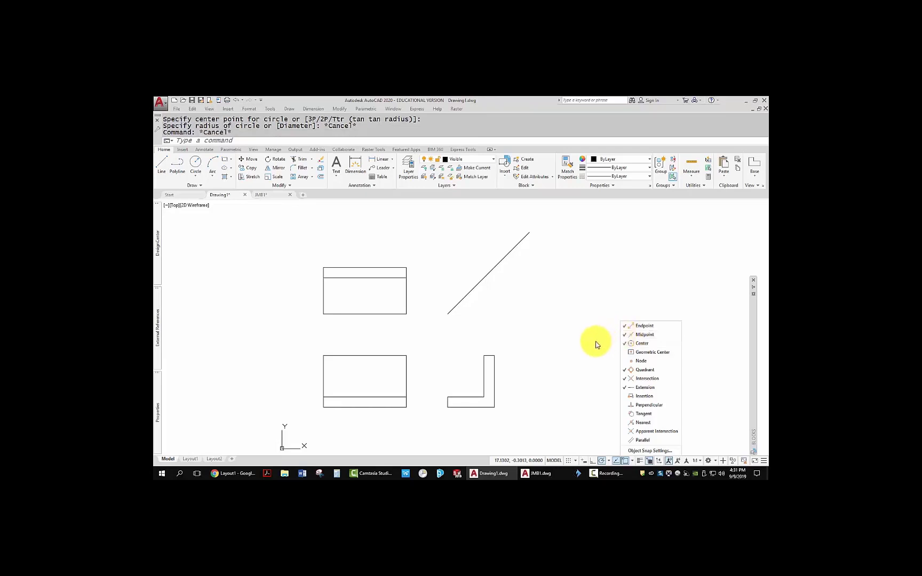
key(Escape)
key(Escape)
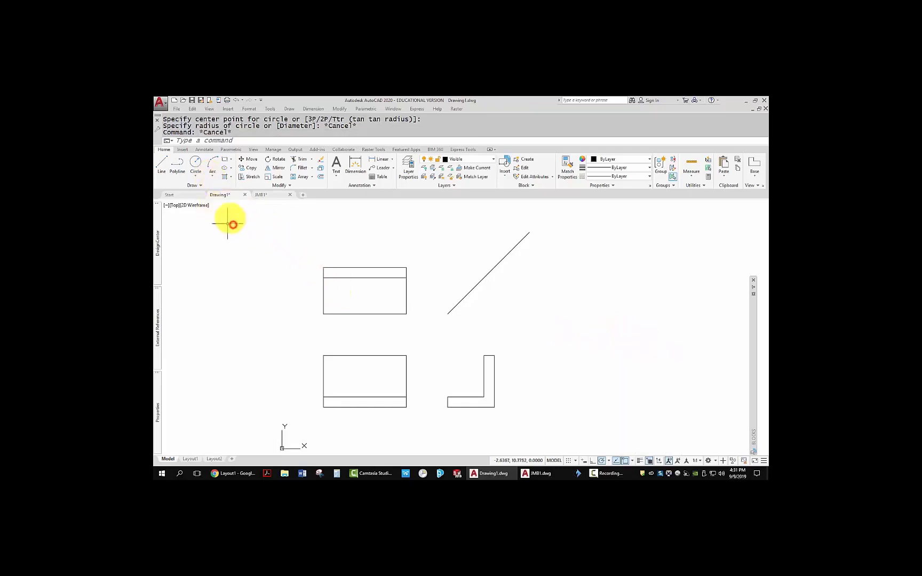
Draw a circle of radius 1 centred on the midpoint of the top view's lower edge.
text(c)
key(Return)
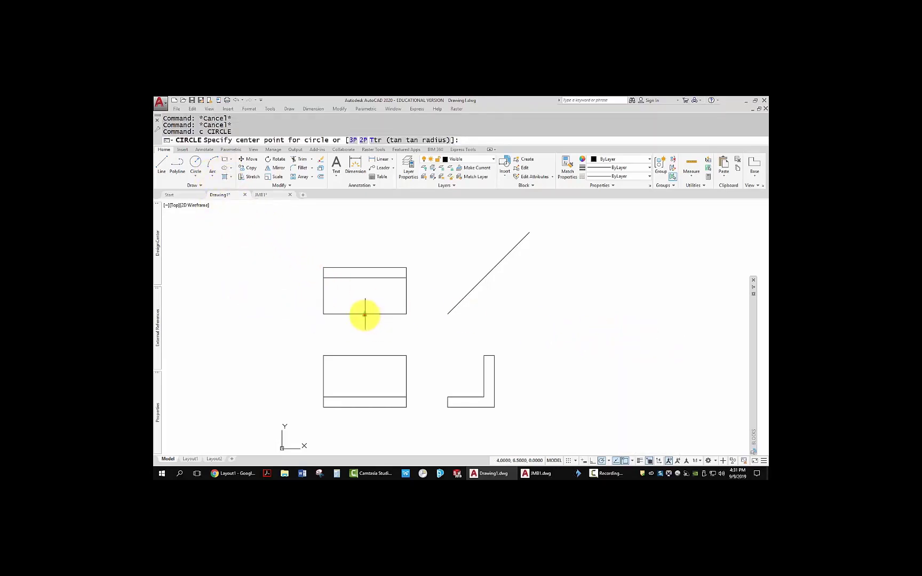
click(365, 314)
text(1)
key(Return)
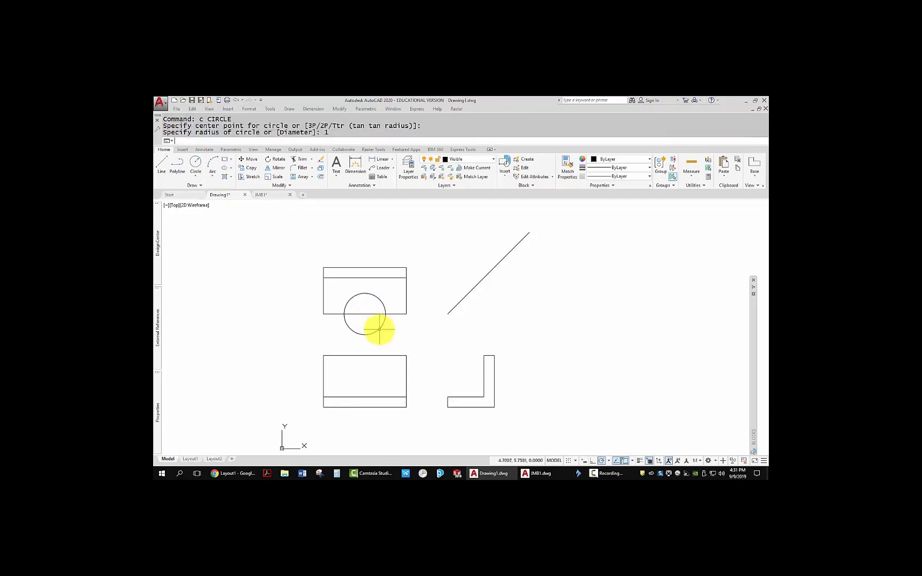
Trim the circle's lower half and the edge segment inside it, using both as cutting edges, to form a semicircular cutout in the top view.
scroll(379, 330, up, 3)
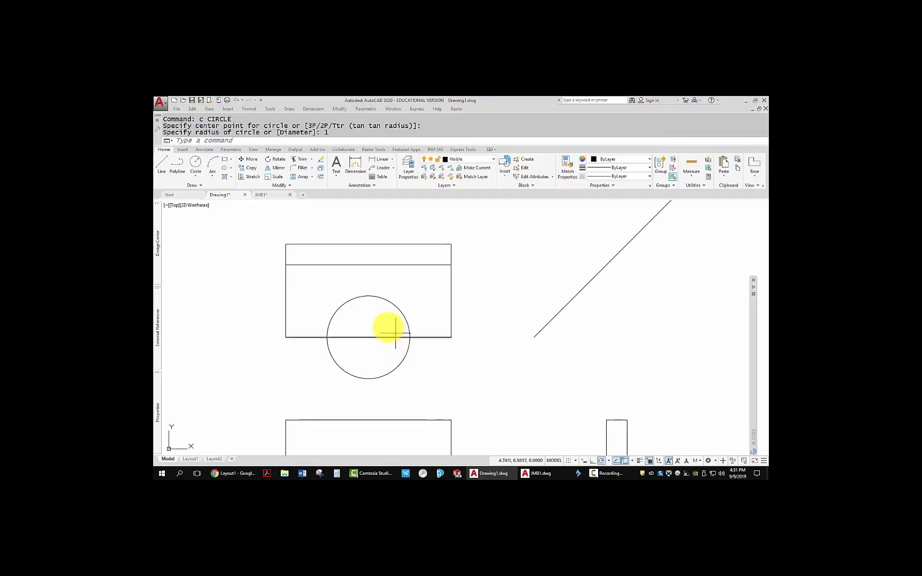
text(tr)
key(Return)
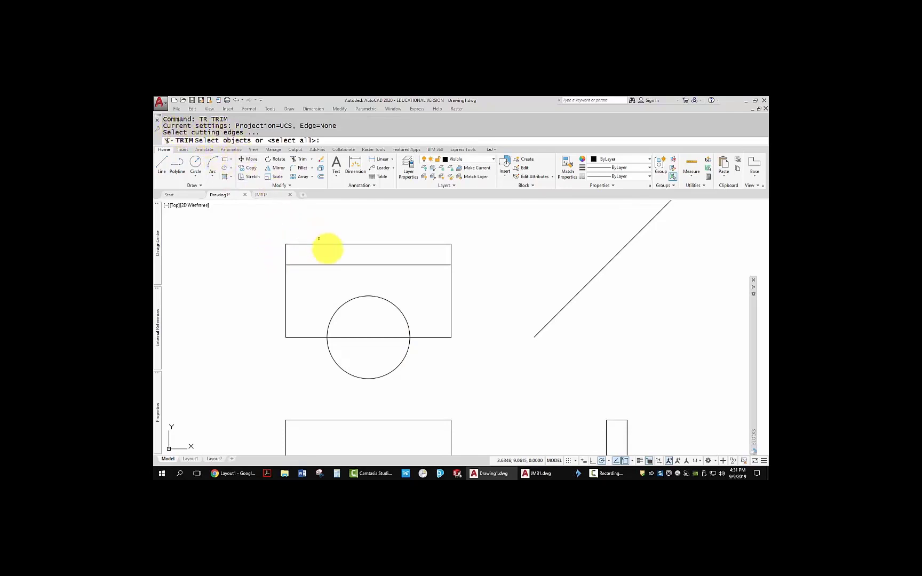
click(369, 295)
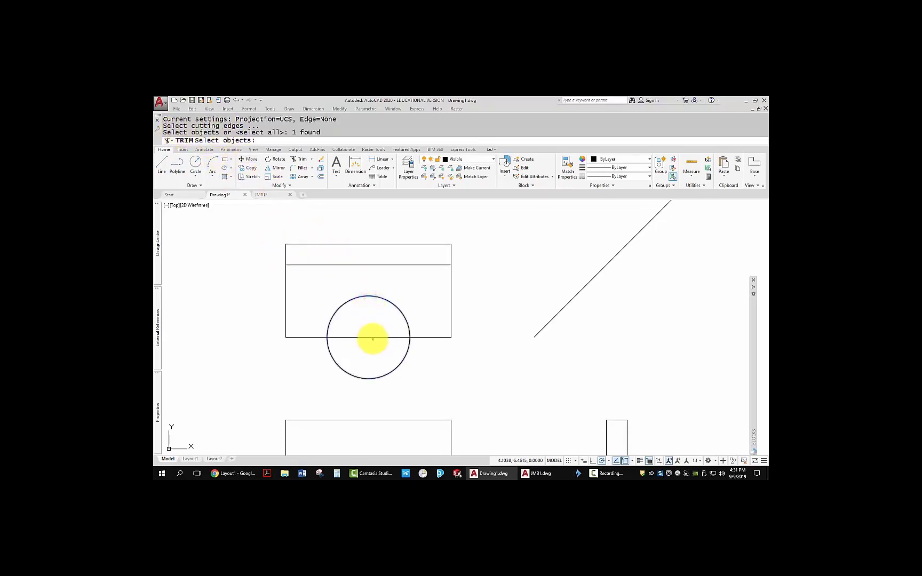
click(371, 337)
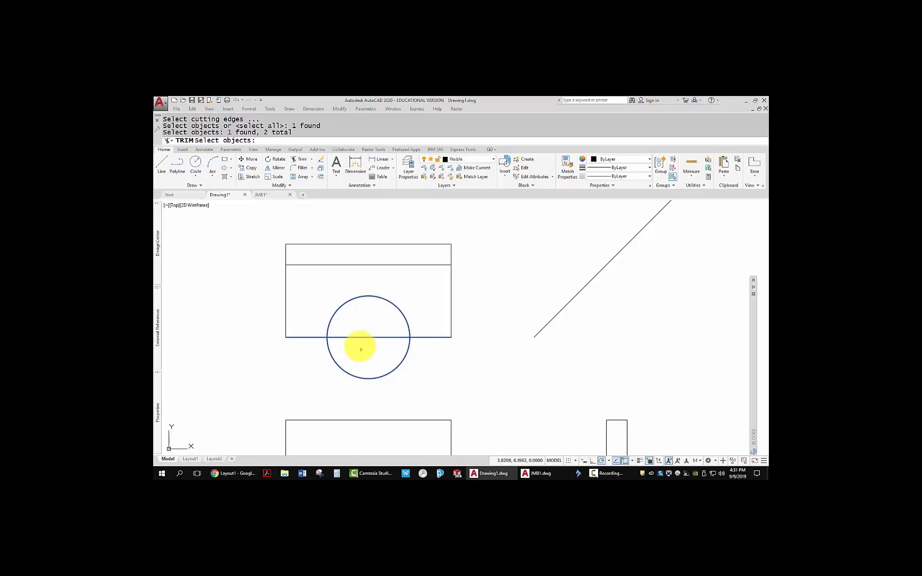
right_click(226, 258)
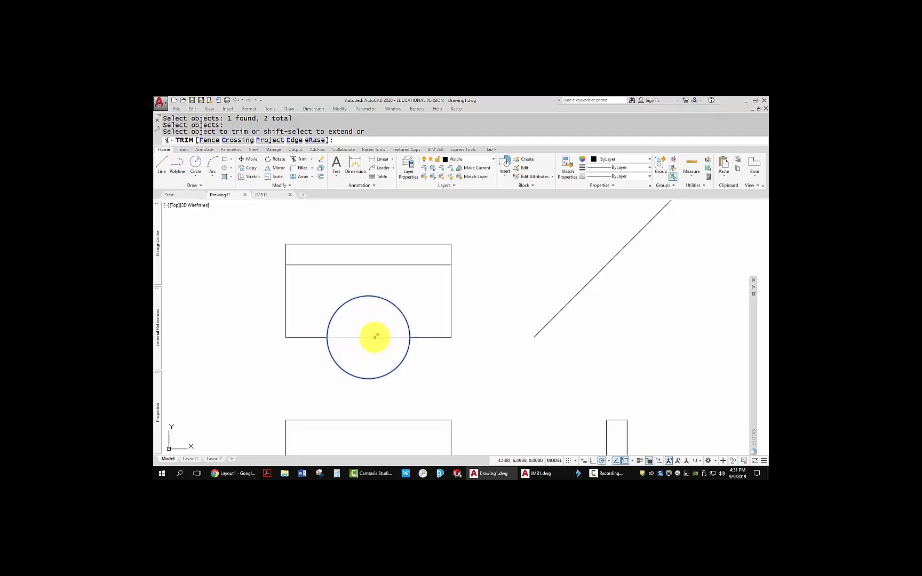
click(381, 324)
click(351, 391)
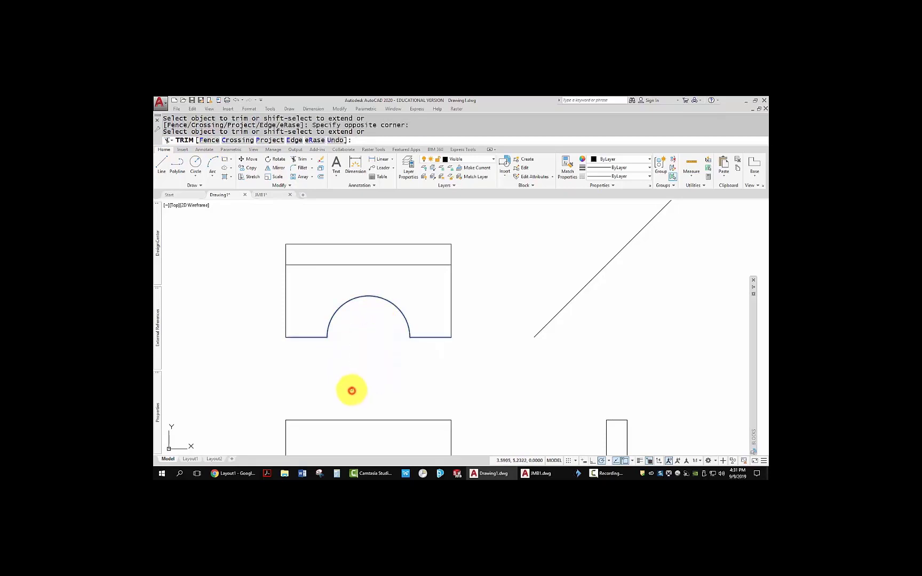
key(Escape)
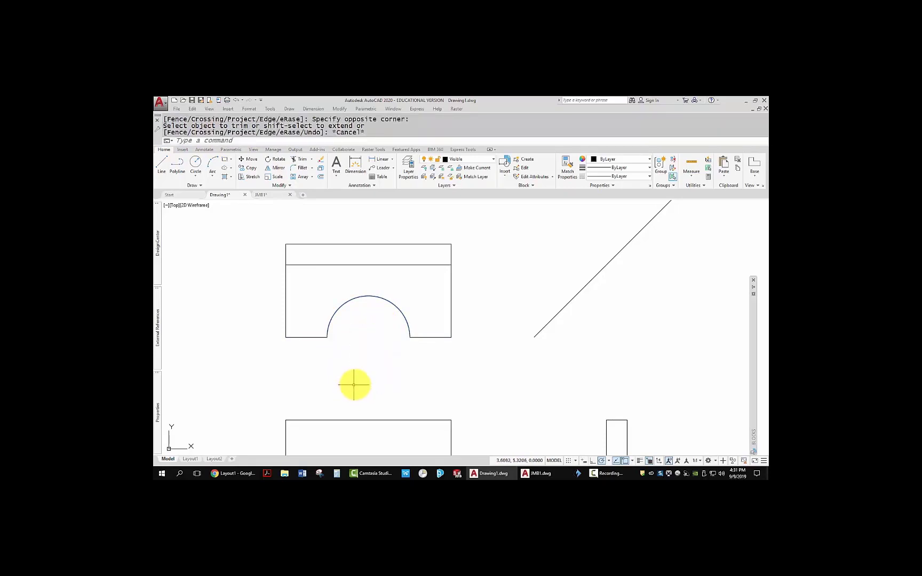
Fillet the front view's upper right corner with a radius of 0.5.
scroll(353, 384, down, 3)
middle_drag(377, 402, 363, 339)
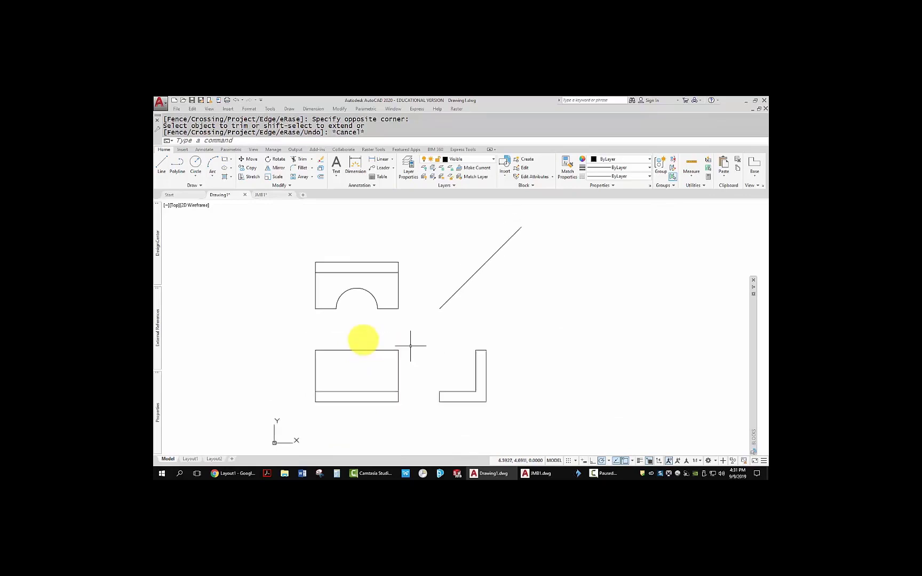
text(f)
key(Return)
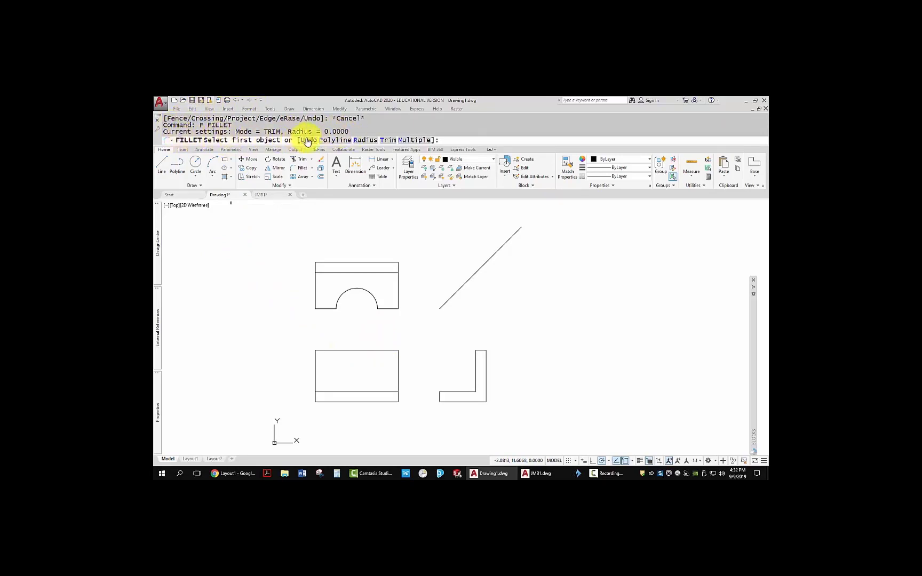
click(360, 141)
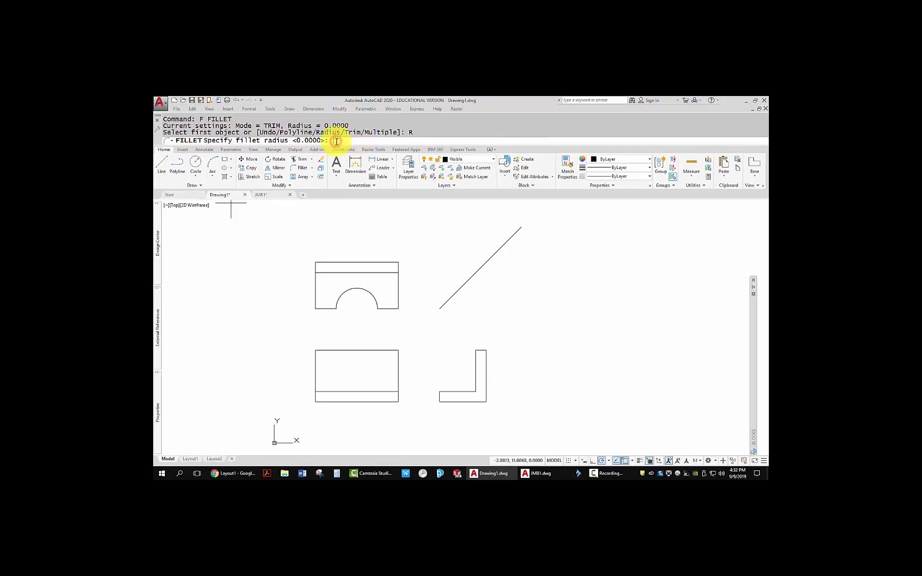
text(.5)
key(Return)
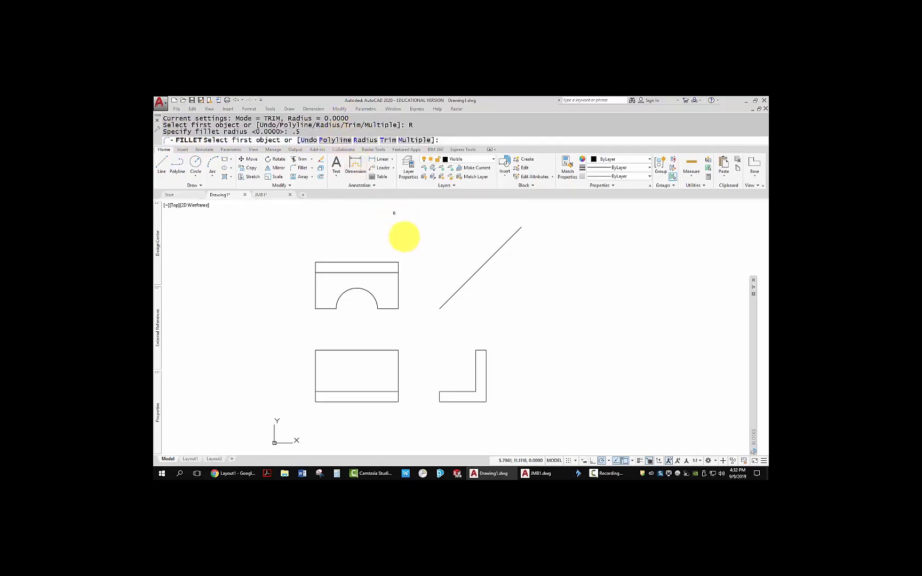
click(397, 361)
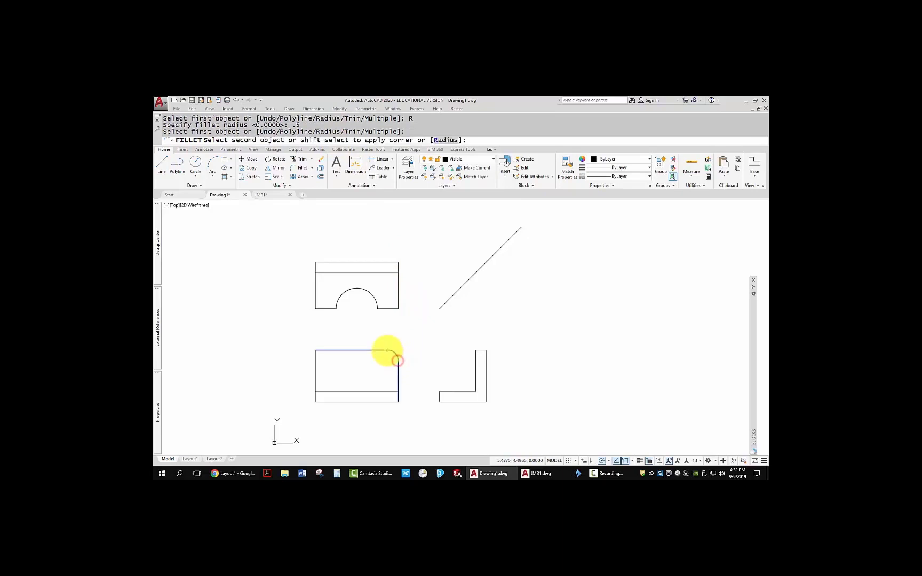
click(387, 350)
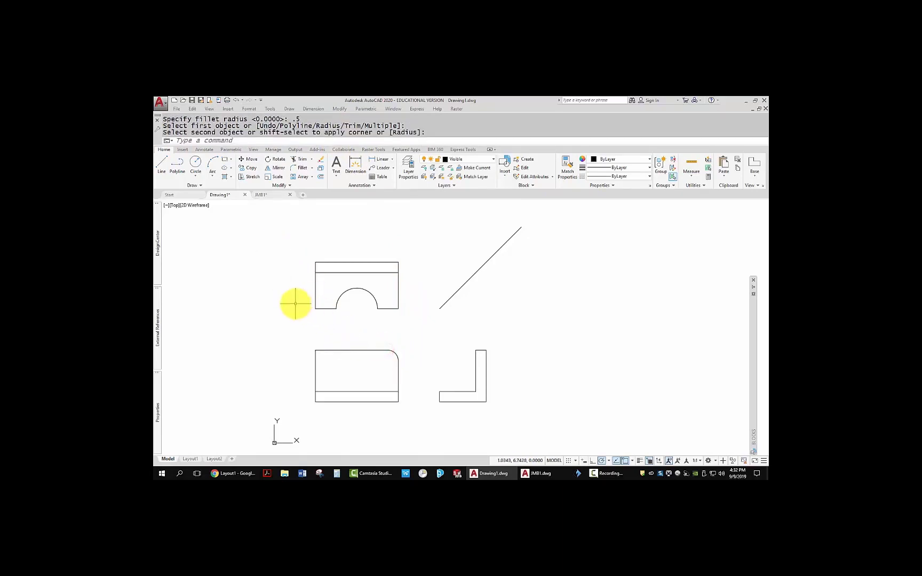
Fillet the front view's upper left corner with the same 0.5 radius.
key(Return)
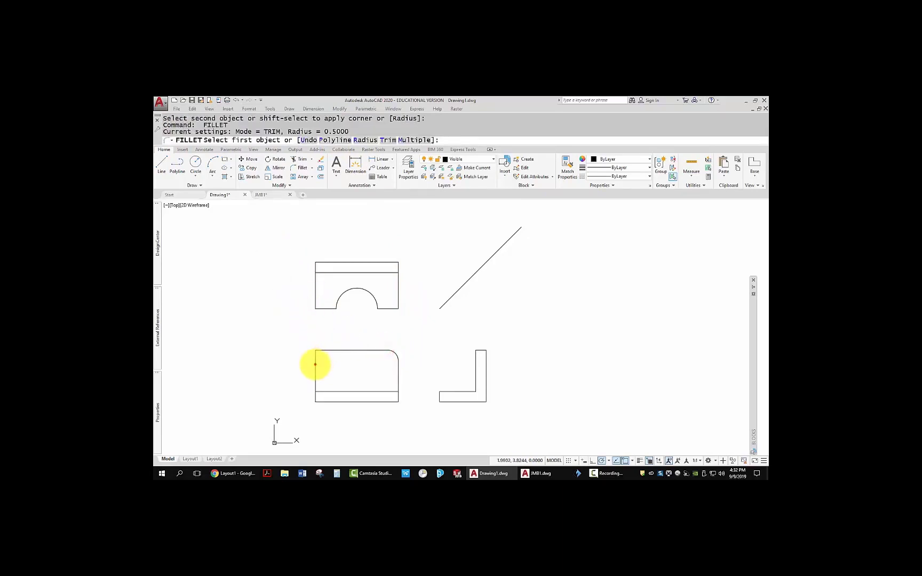
click(315, 365)
click(324, 350)
key(Escape)
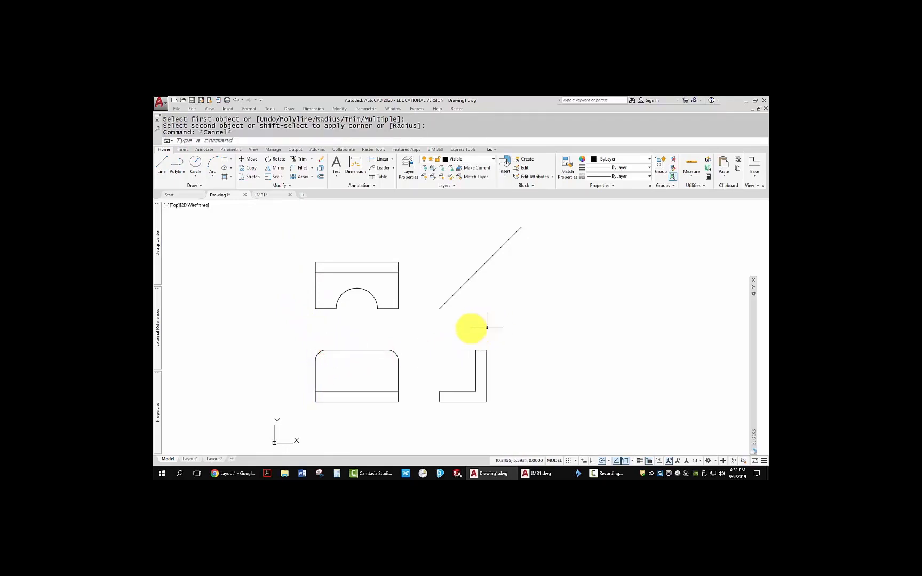
key(Escape)
Draw a circle of diameter 1 in the front view, centred 1 above the midpoint of the inner horizontal line.
middle_drag(446, 336, 460, 343)
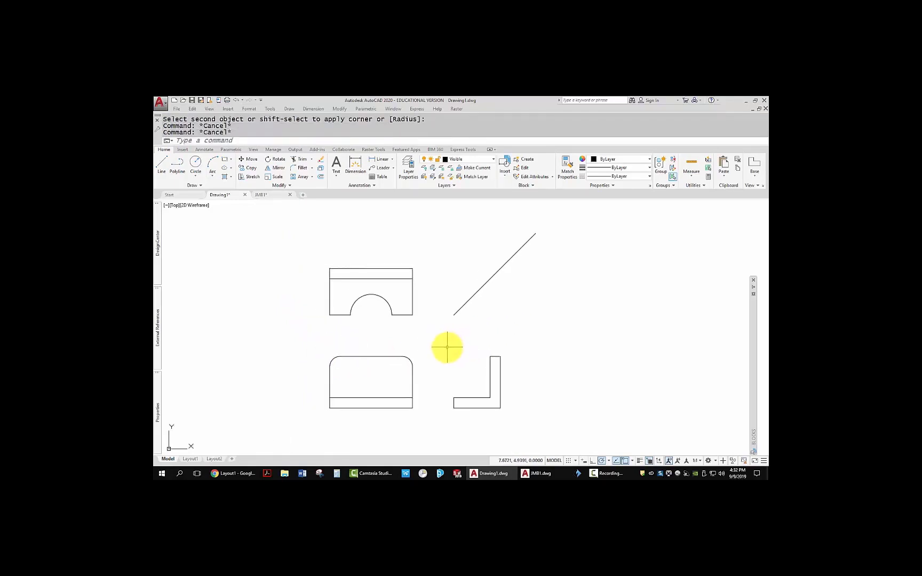
text(c)
key(Return)
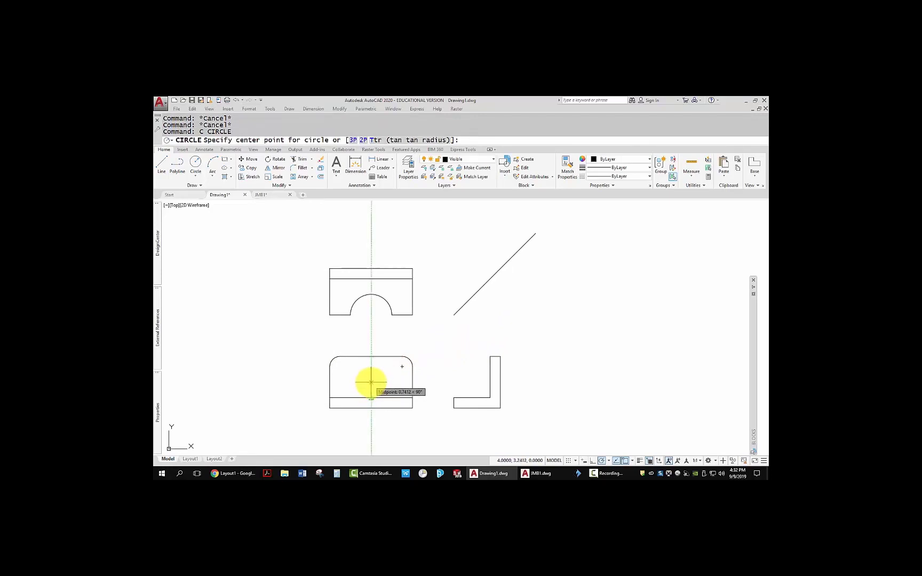
text(1)
key(Return)
text(d)
key(Return)
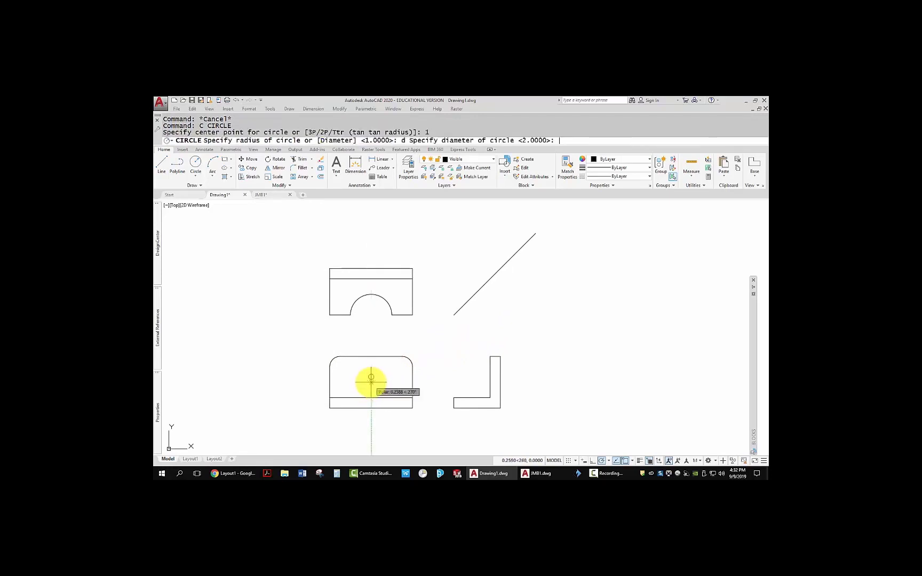
text(1)
key(Return)
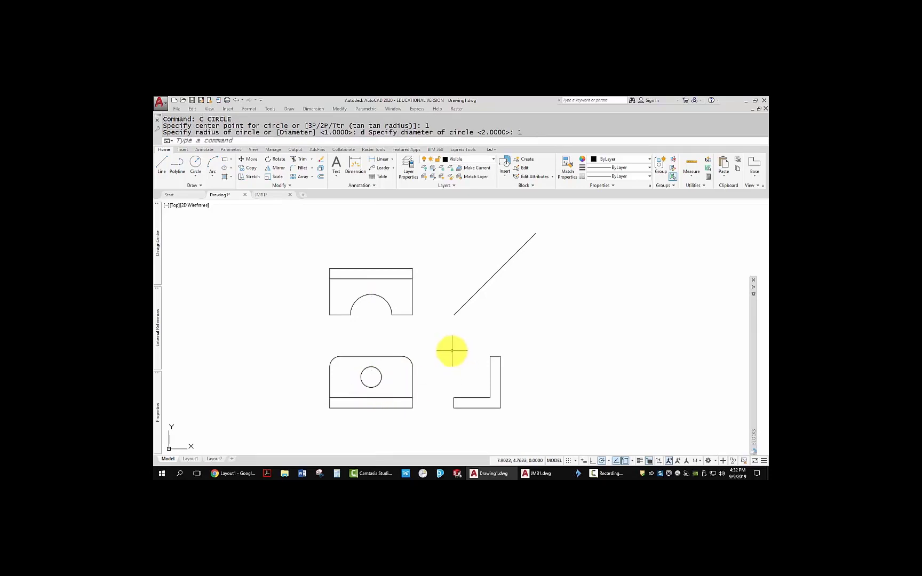
Draw a vertical line across the front view's base strip, aligned with the right end of the top view's semicircular cutout.
middle_drag(452, 352, 428, 356)
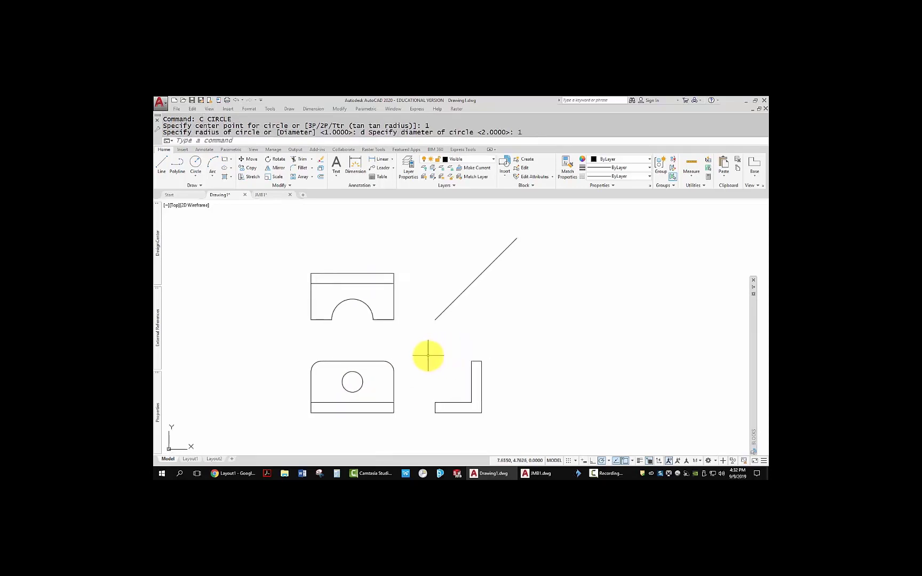
text(l)
key(Return)
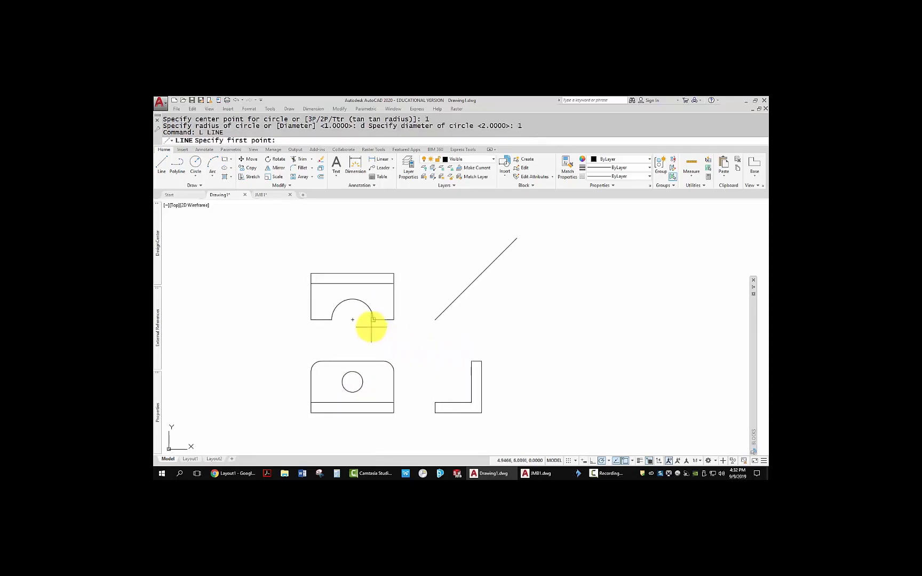
mouse_move(373, 320)
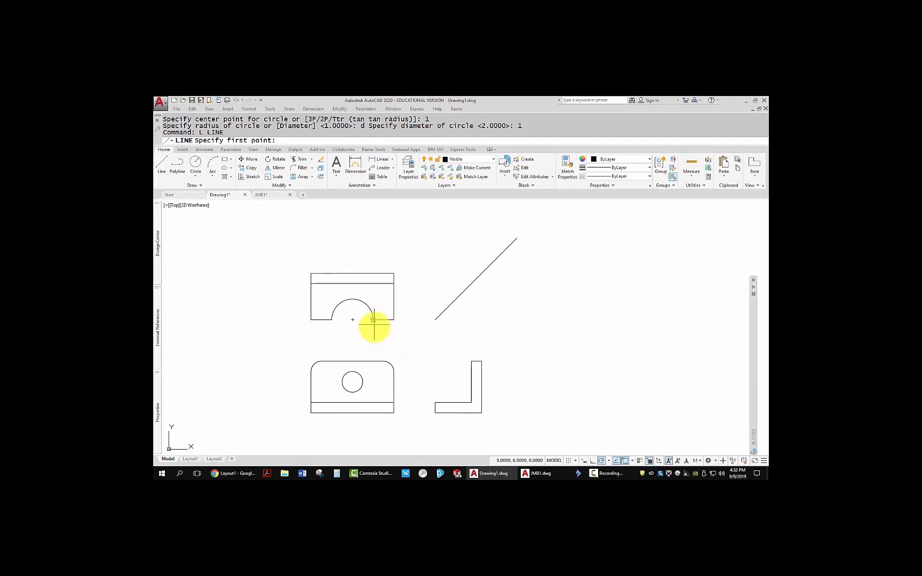
click(373, 402)
click(373, 413)
key(Return)
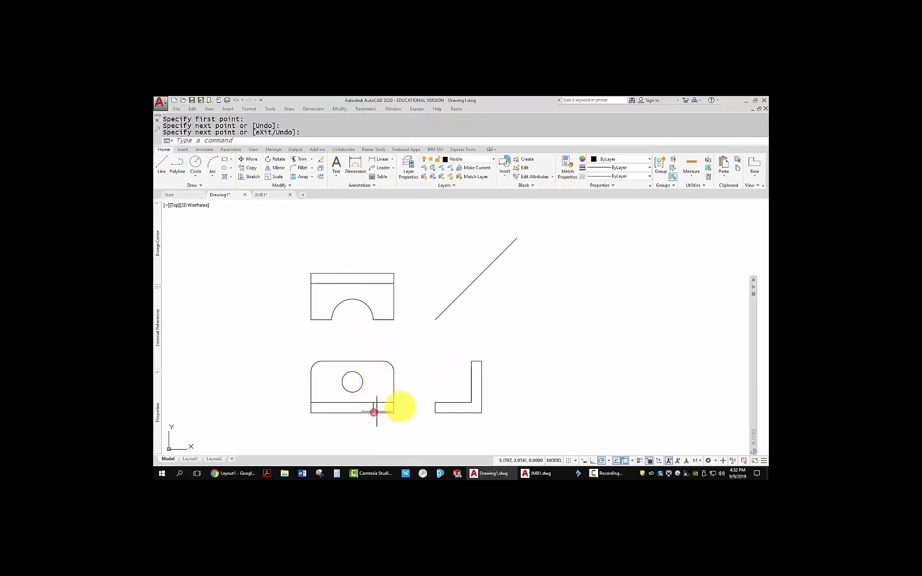
Draw a matching vertical line across the front view's base strip, aligned with the cutout's left end.
key(Return)
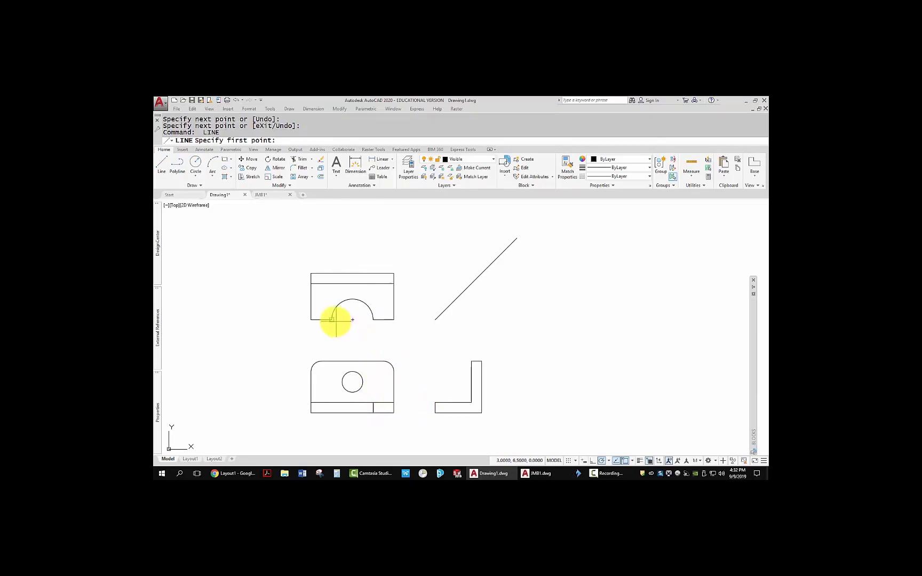
mouse_move(331, 319)
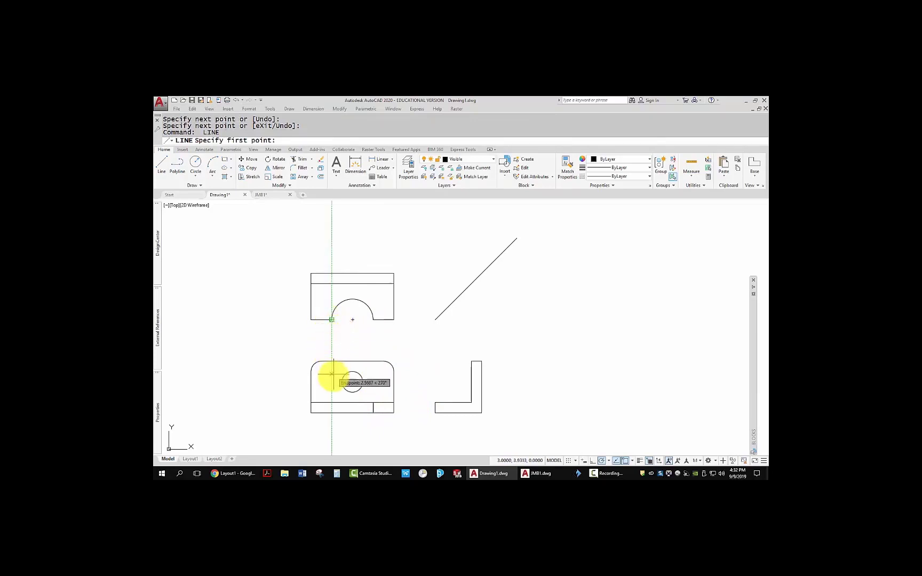
click(331, 403)
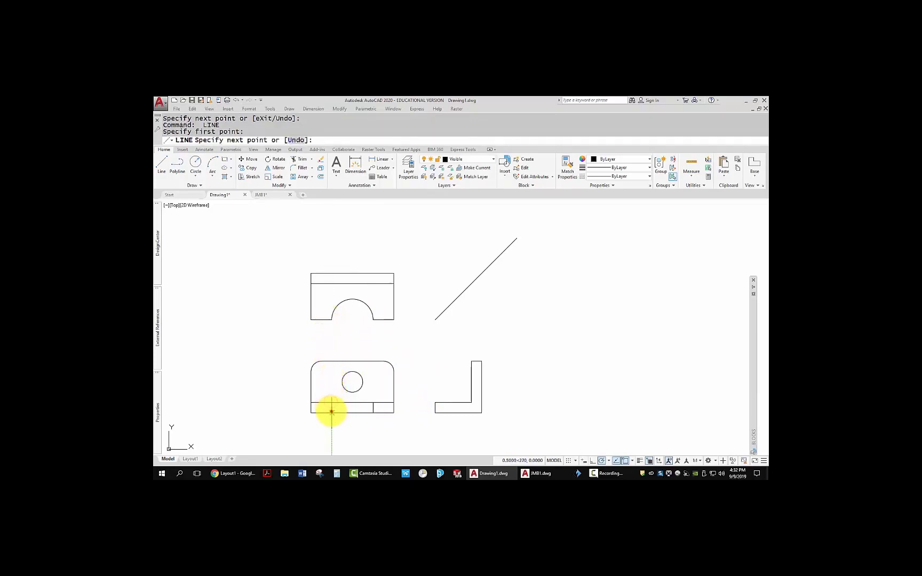
click(331, 412)
key(Return)
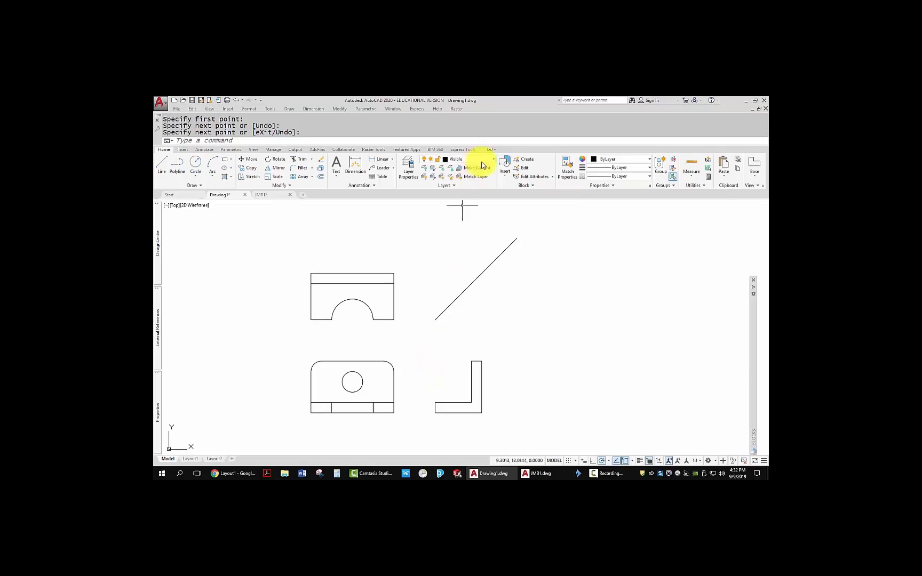
Make the Hidden layer current and draw a line across the side view's upright, level with the top quadrant of the front-view hole.
click(493, 160)
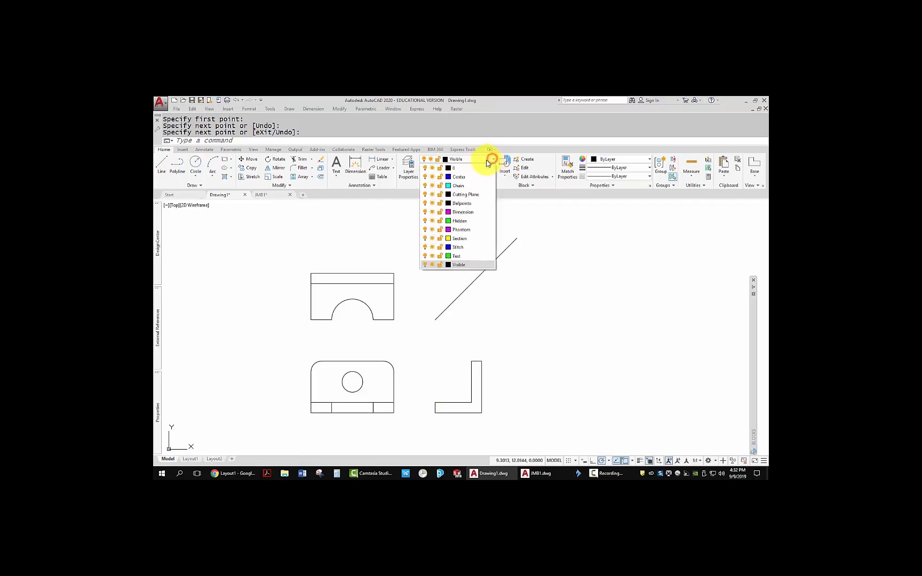
click(460, 221)
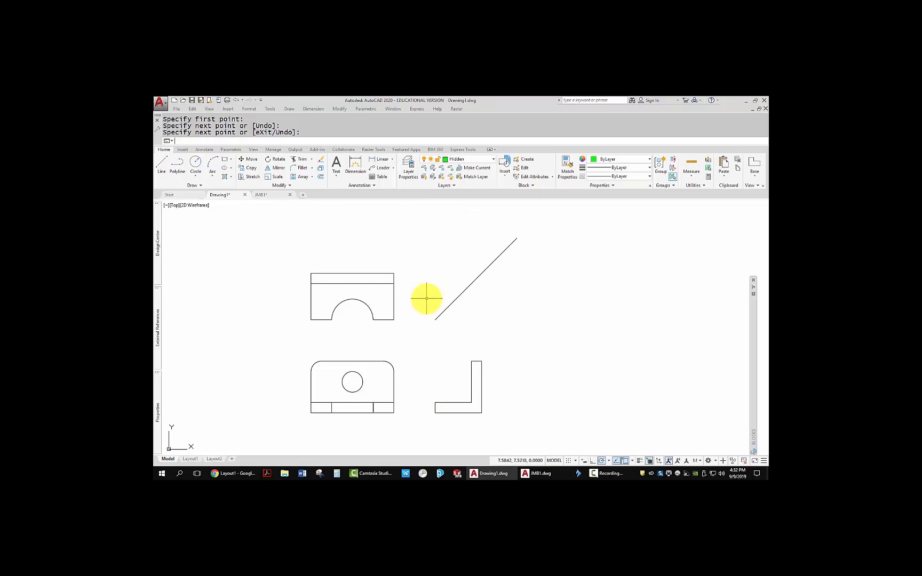
text(l)
key(Return)
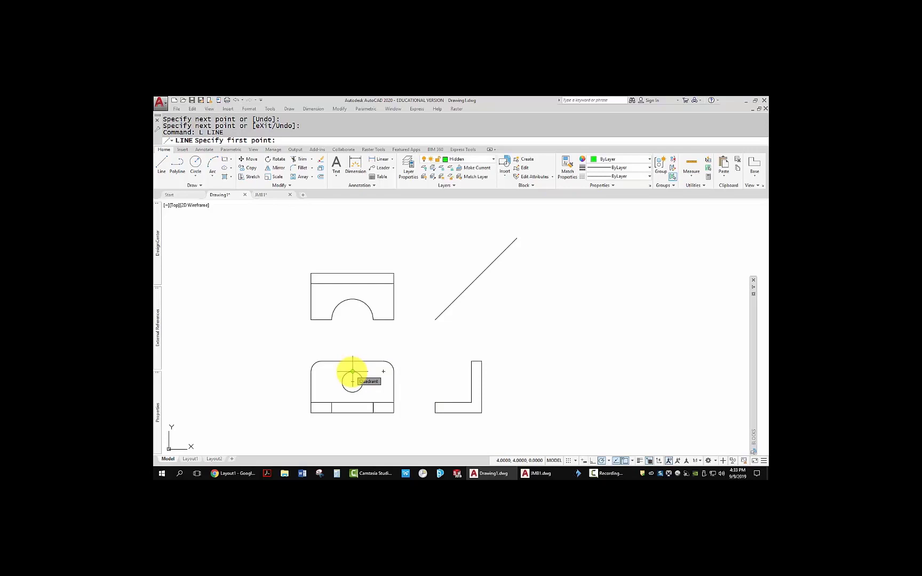
click(469, 372)
click(480, 372)
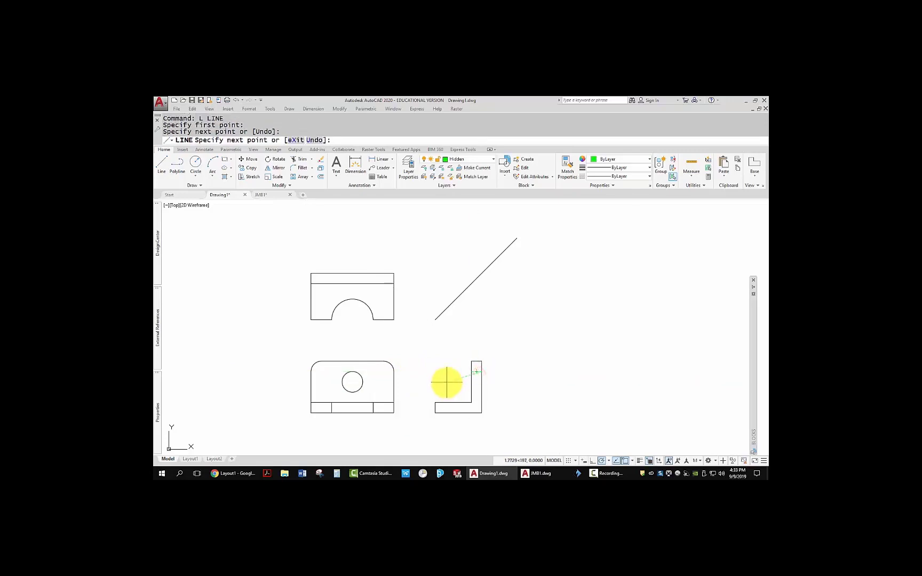
key(Return)
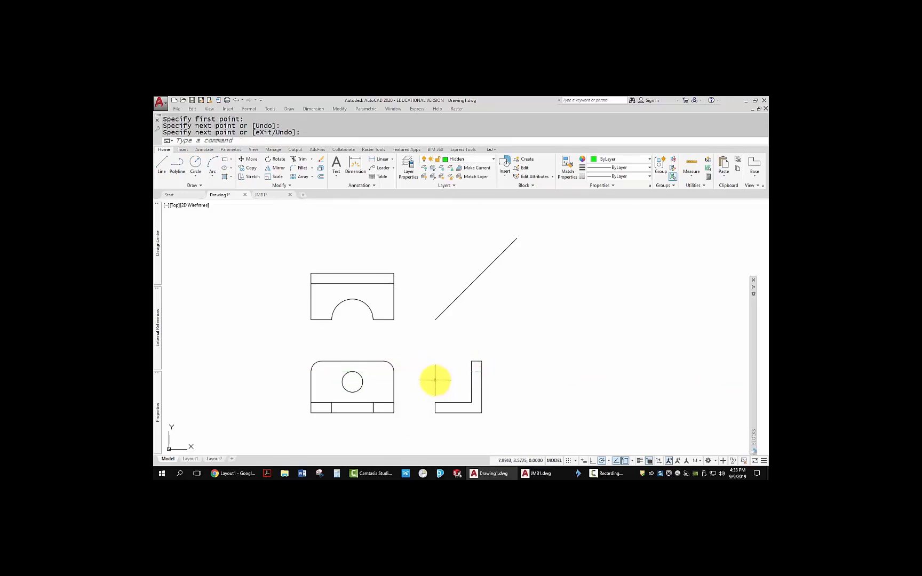
Draw a second hidden line across the side view's upright, level with the hole's bottom quadrant.
key(Return)
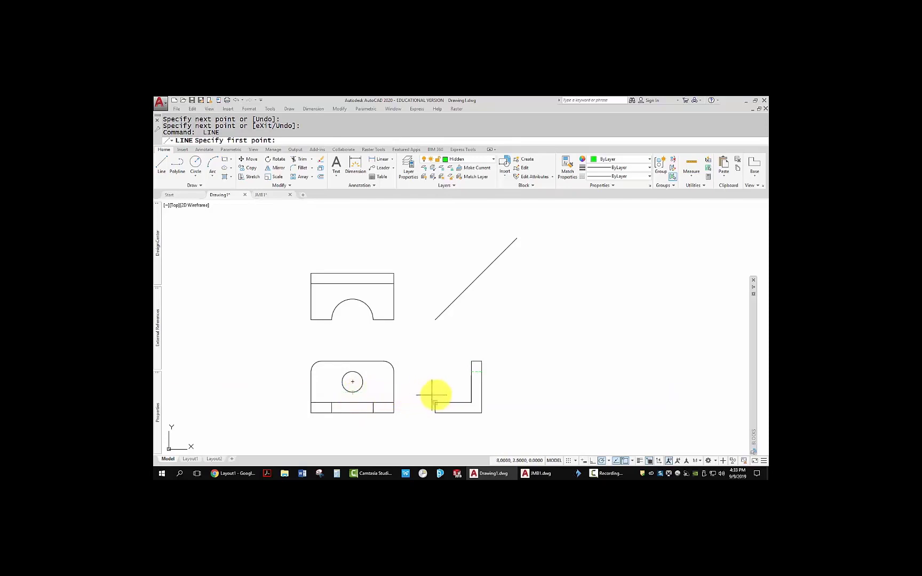
click(471, 392)
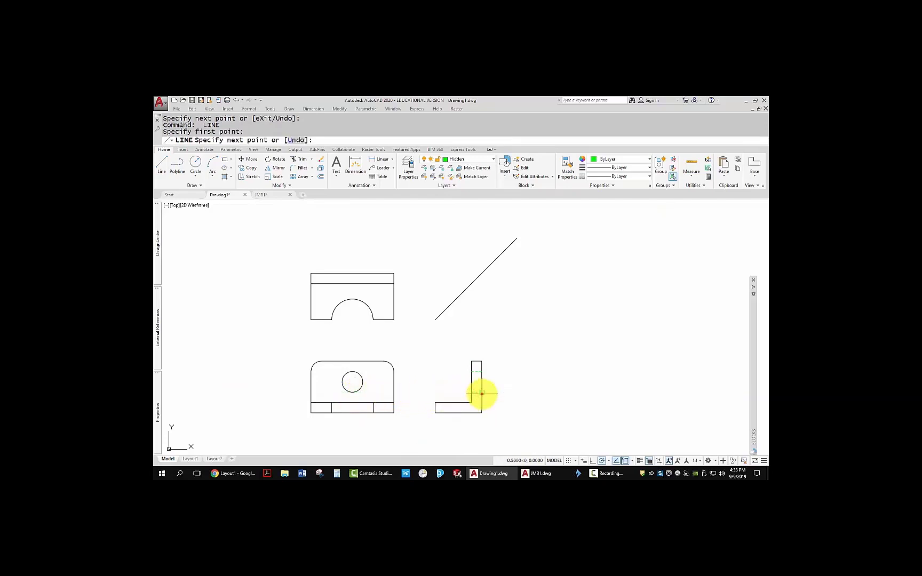
click(481, 392)
key(Return)
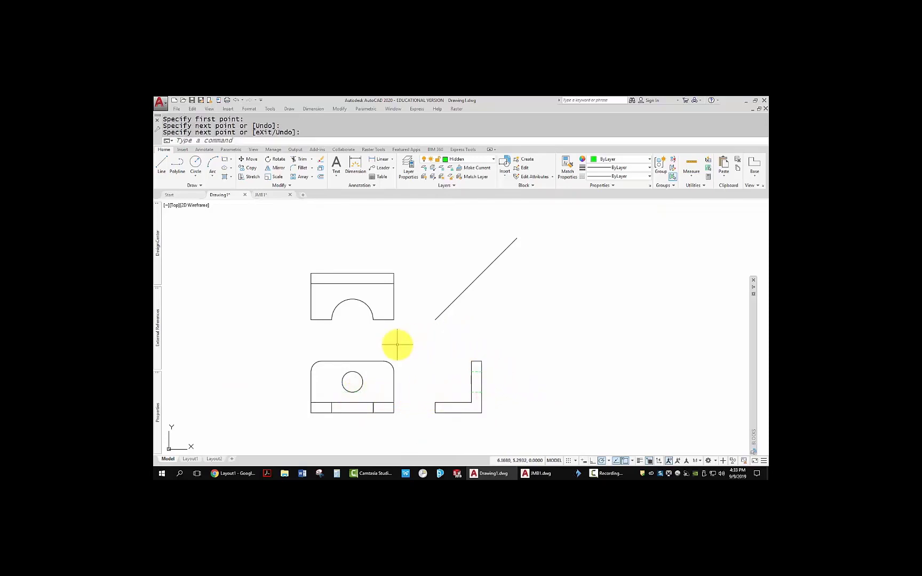
mouse_move(395, 343)
middle_down()
mouse_move(443, 362)
mouse_move(468, 334)
middle_up()
scroll(447, 362, up, 2)
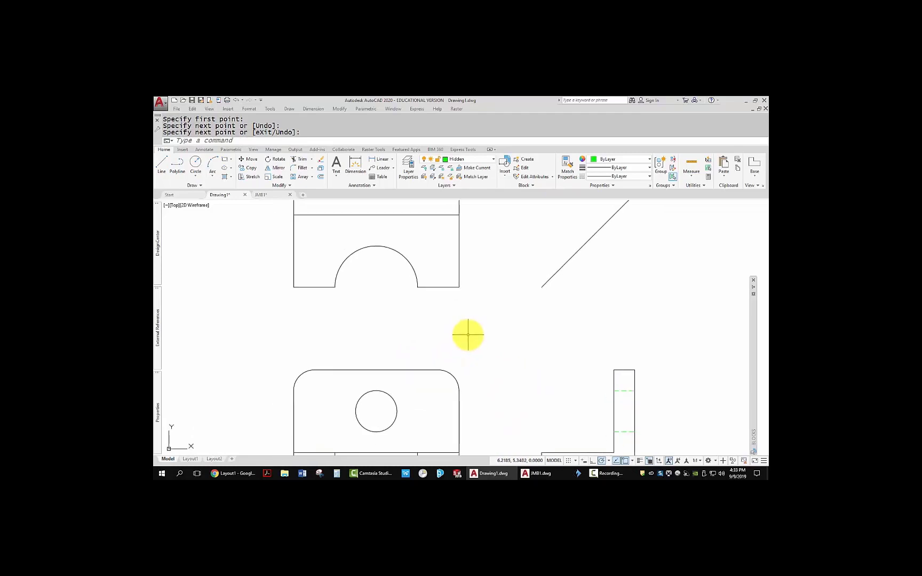
scroll(468, 335, down, 3)
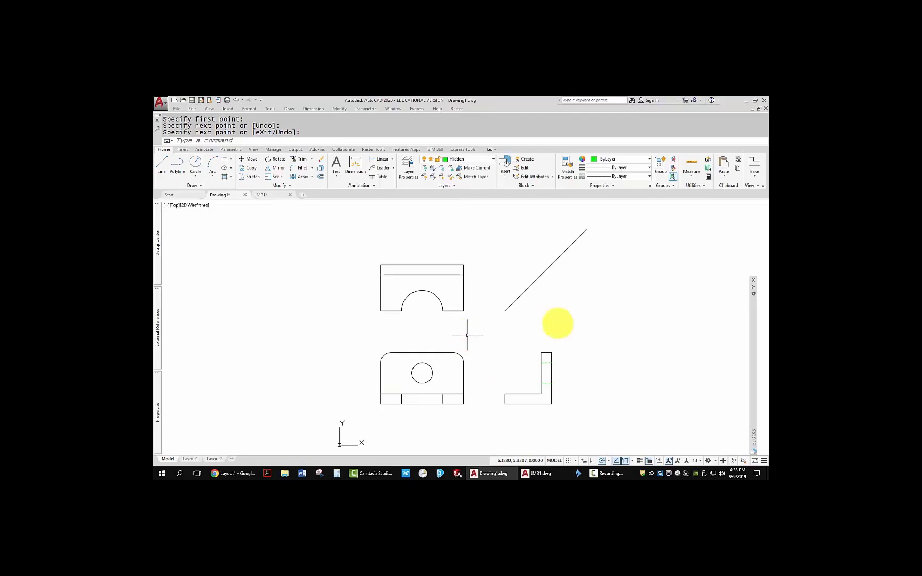
text(OP)
key(Return)
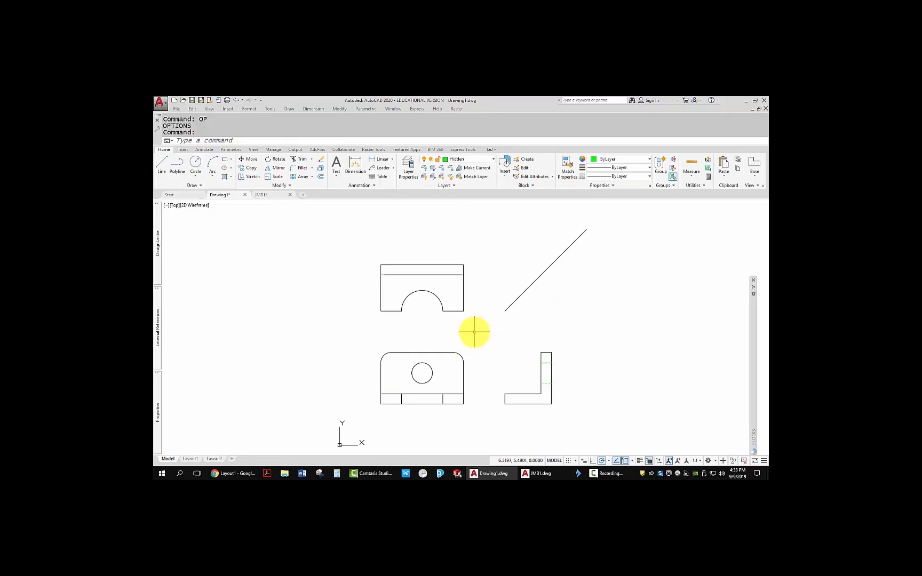
right_click(476, 330)
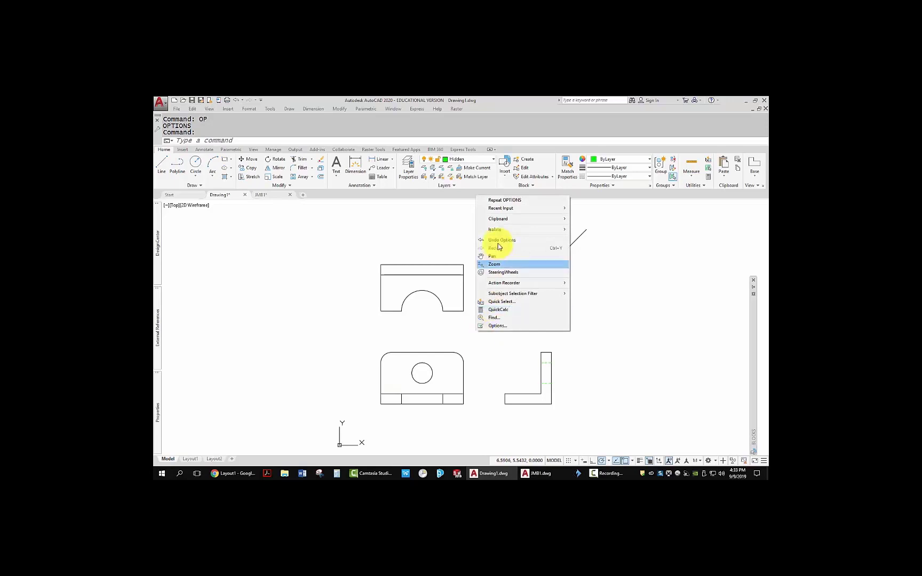
click(618, 353)
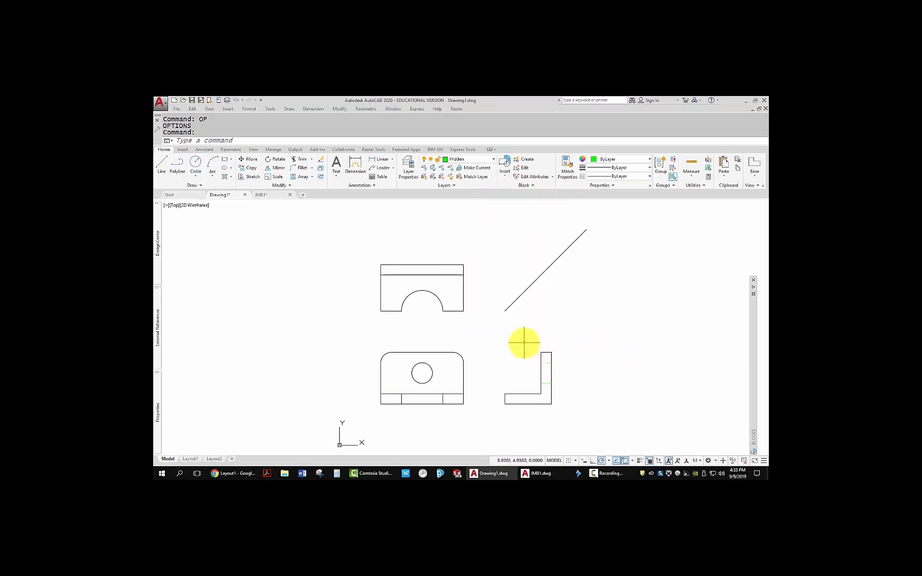
Turn on time-sensitive right-click in the program options and apply the right-click customization.
key(Return)
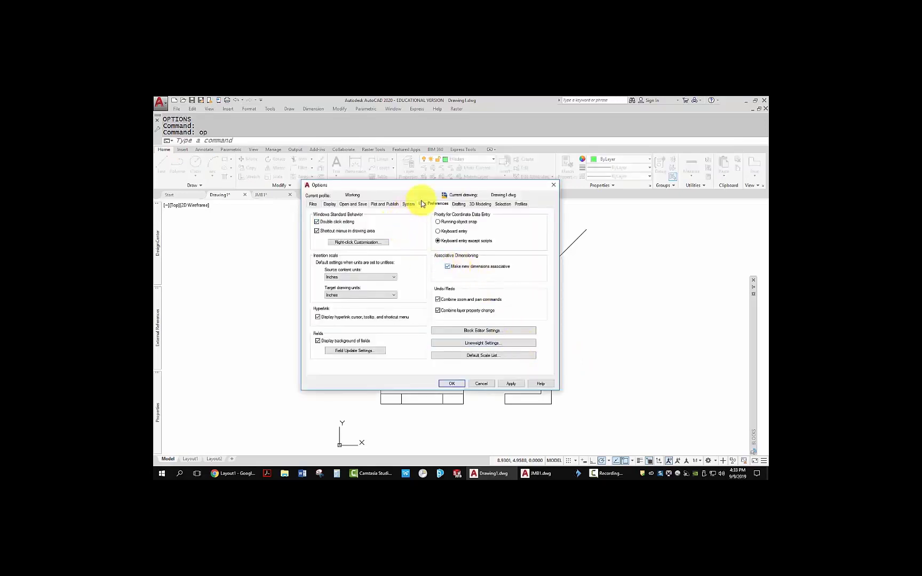
click(362, 243)
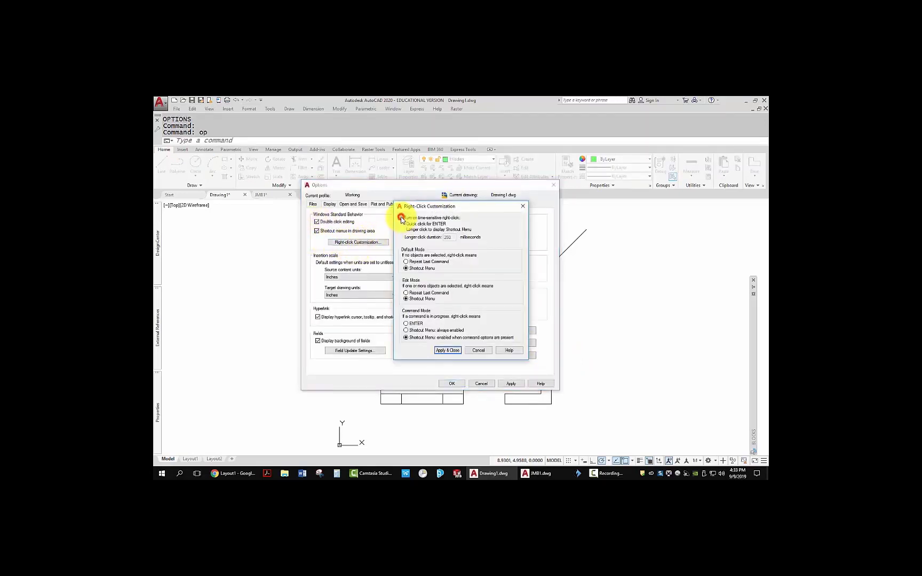
click(401, 217)
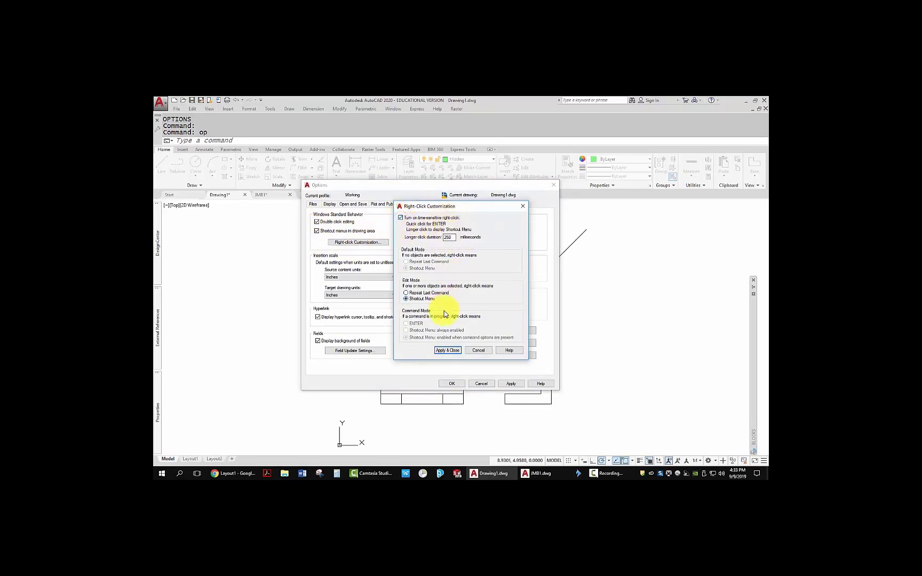
click(448, 351)
click(452, 383)
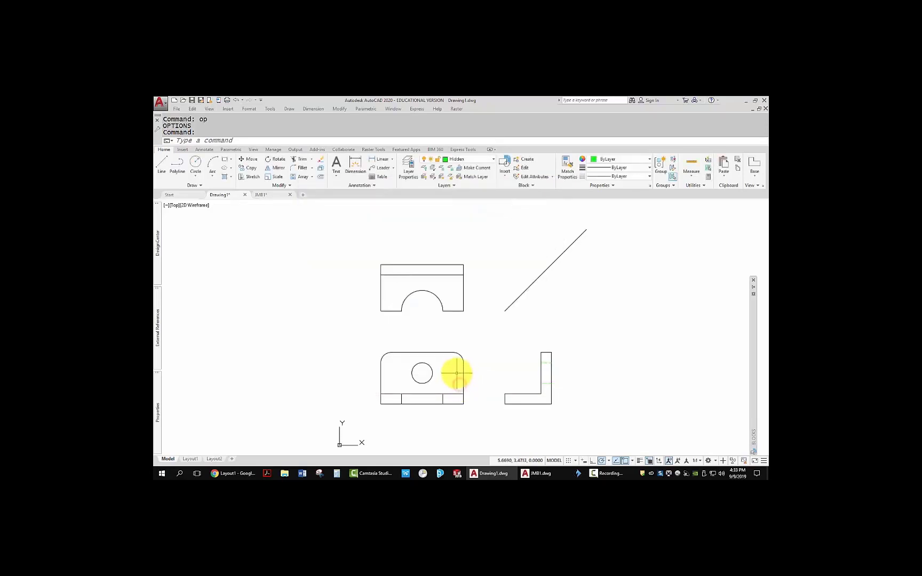
Draw a vertical hidden line across the top view's upper strip, aligned with the right quadrant of the front-view hole.
text(l)
key(Return)
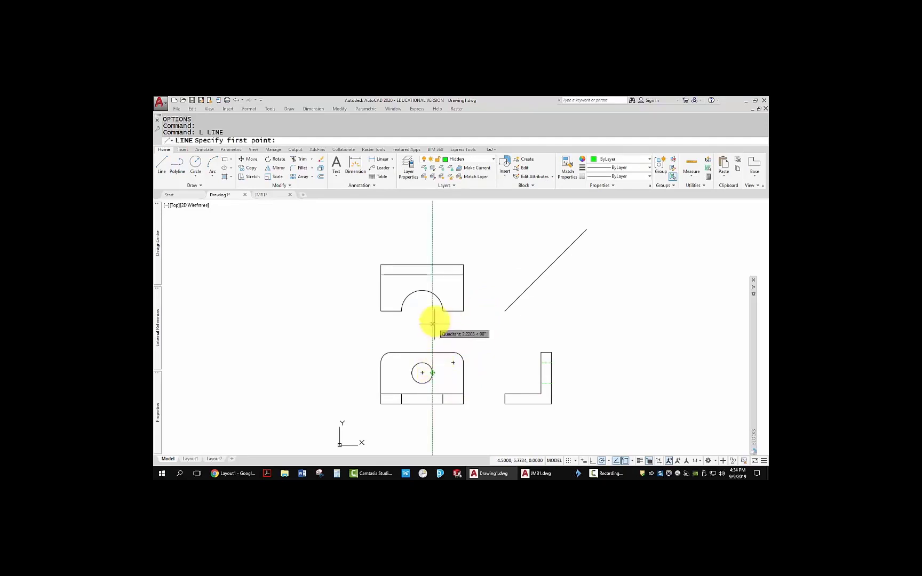
click(432, 275)
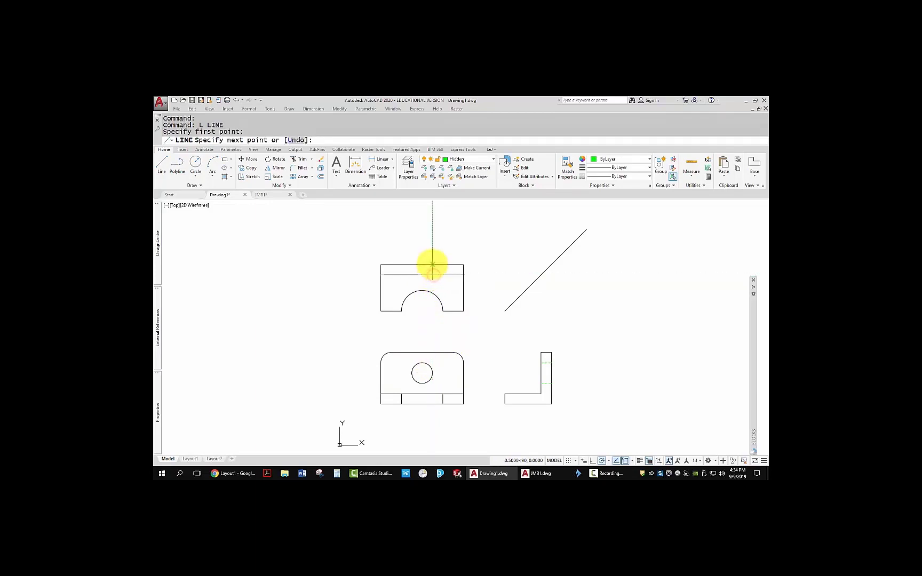
click(432, 264)
right_click(428, 245)
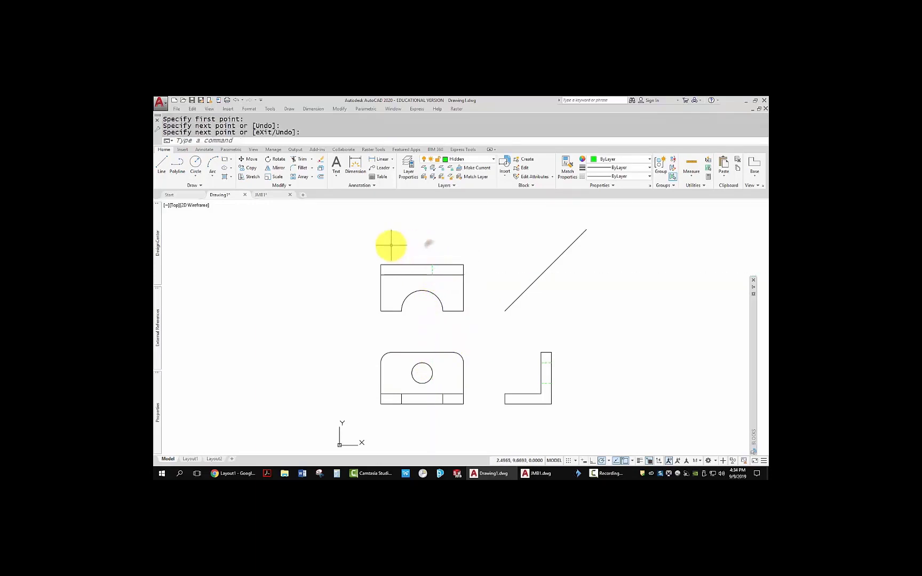
right_click(390, 245)
right_click(390, 246)
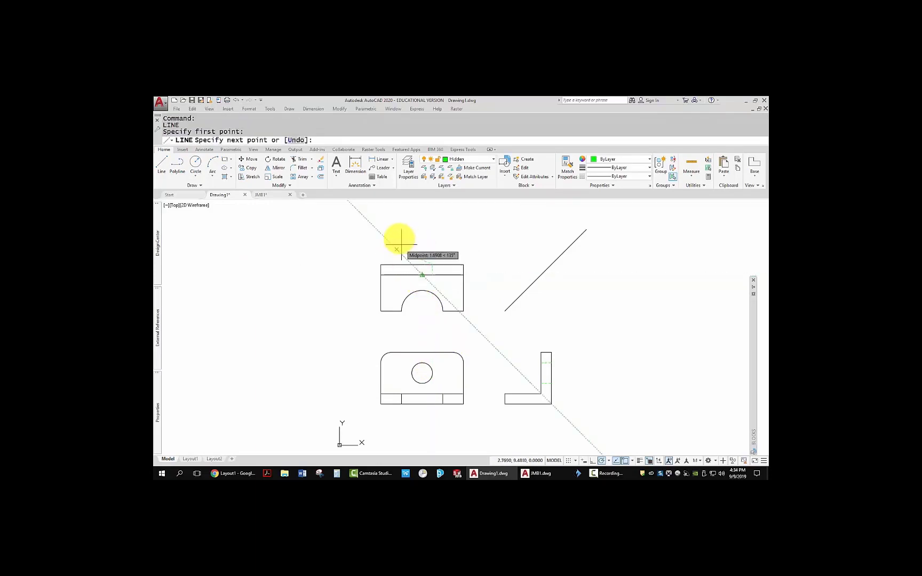
right_click(408, 232)
Draw a second vertical hidden line across the top view's upper strip, aligned with the hole's left quadrant.
right_click(408, 232)
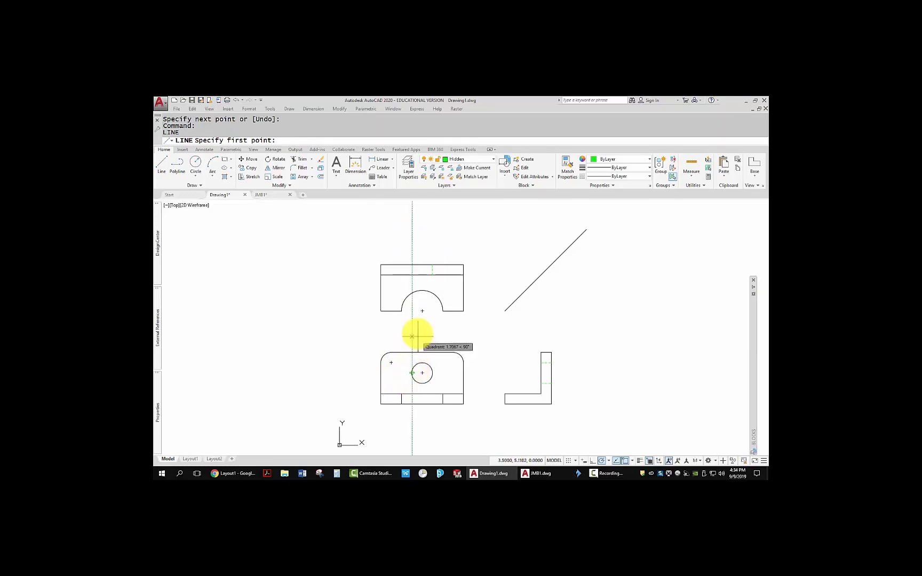
click(413, 275)
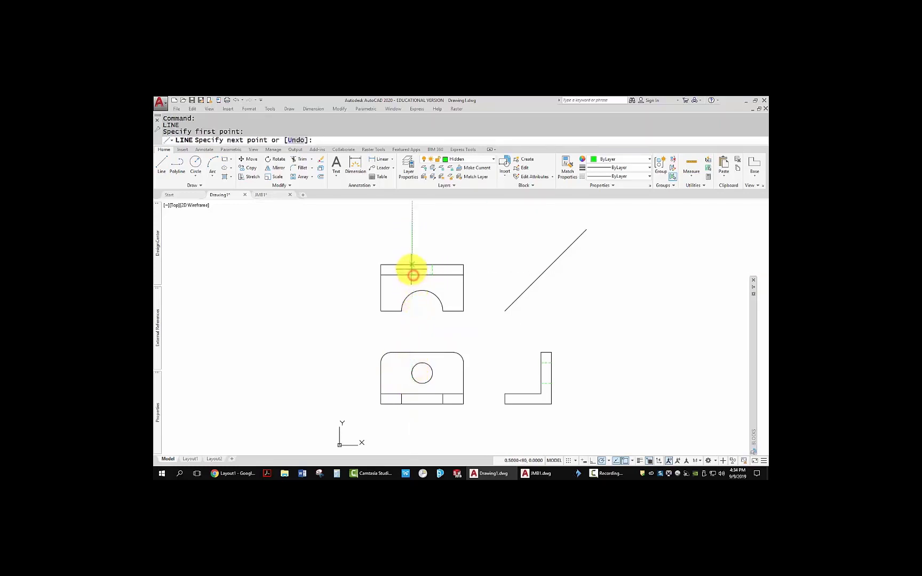
click(412, 265)
key(Return)
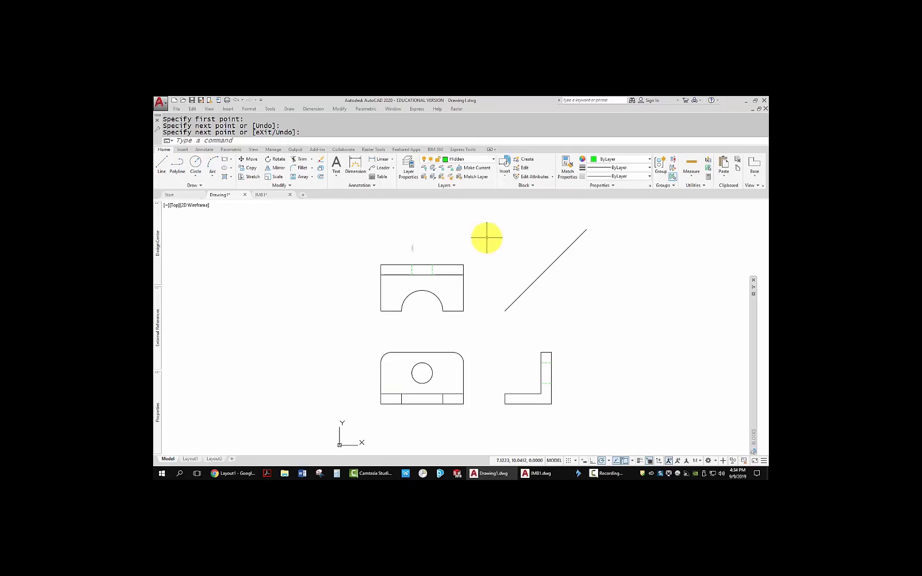
right_click(480, 236)
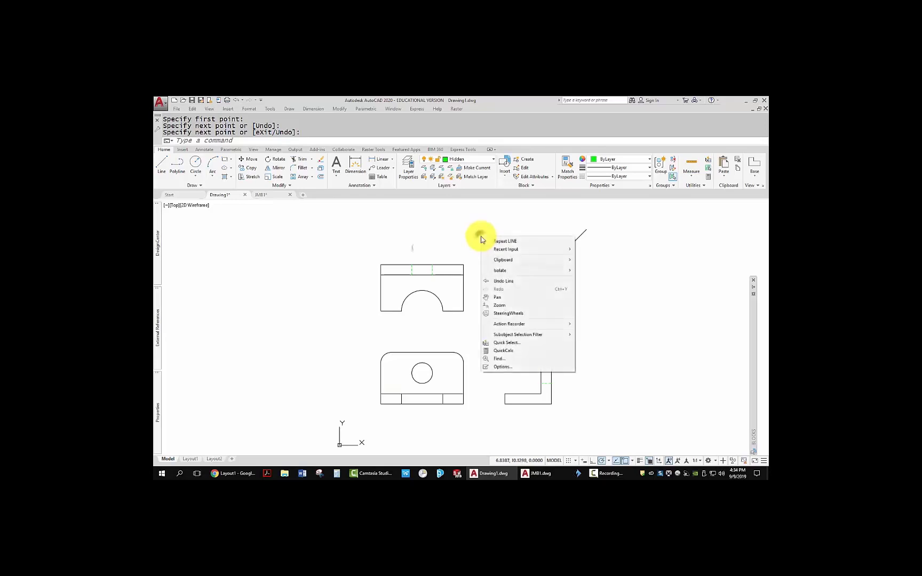
click(487, 241)
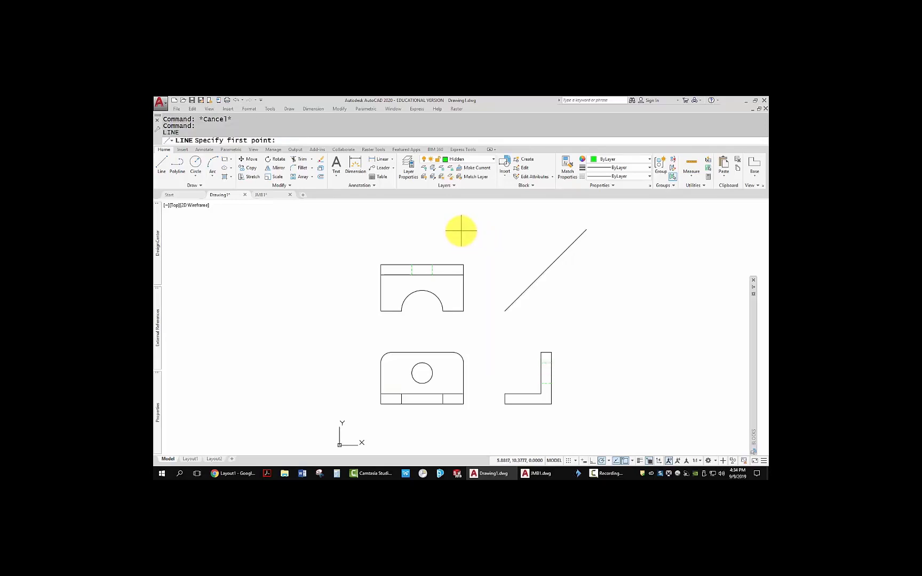
key(Escape)
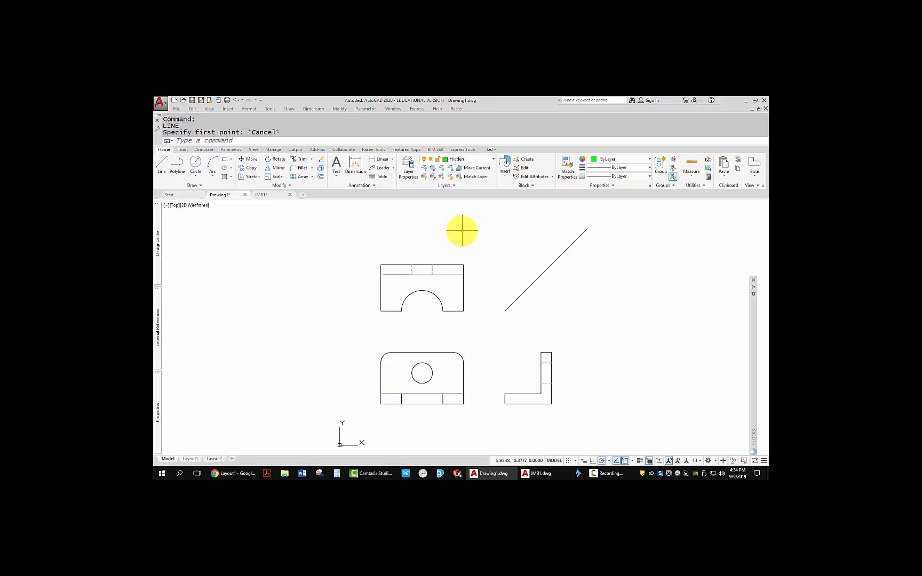
middle_drag(462, 231, 415, 220)
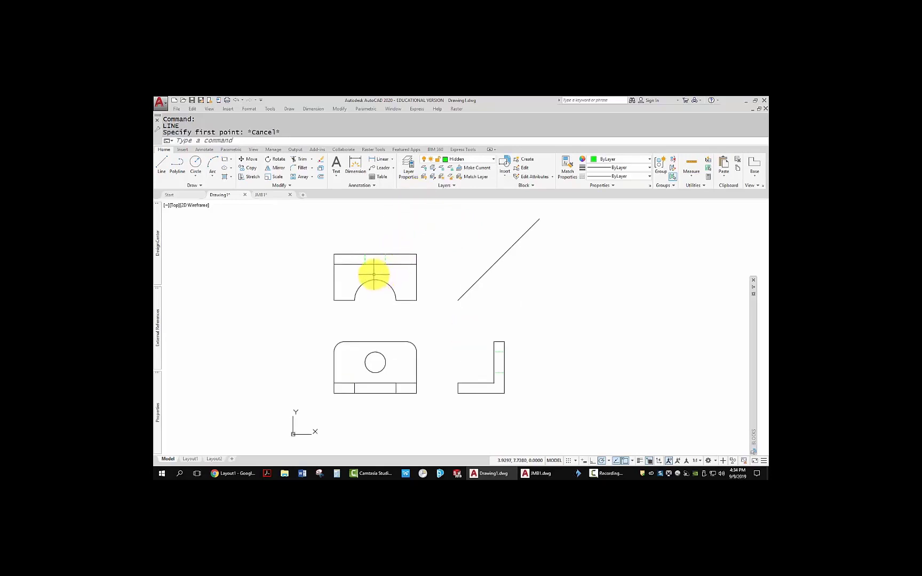
text(l)
key(Return)
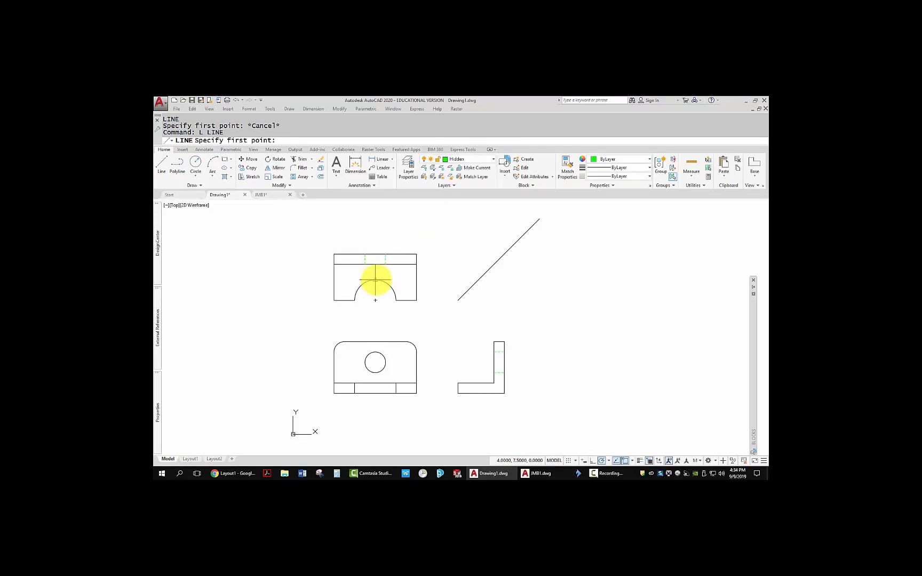
mouse_move(375, 279)
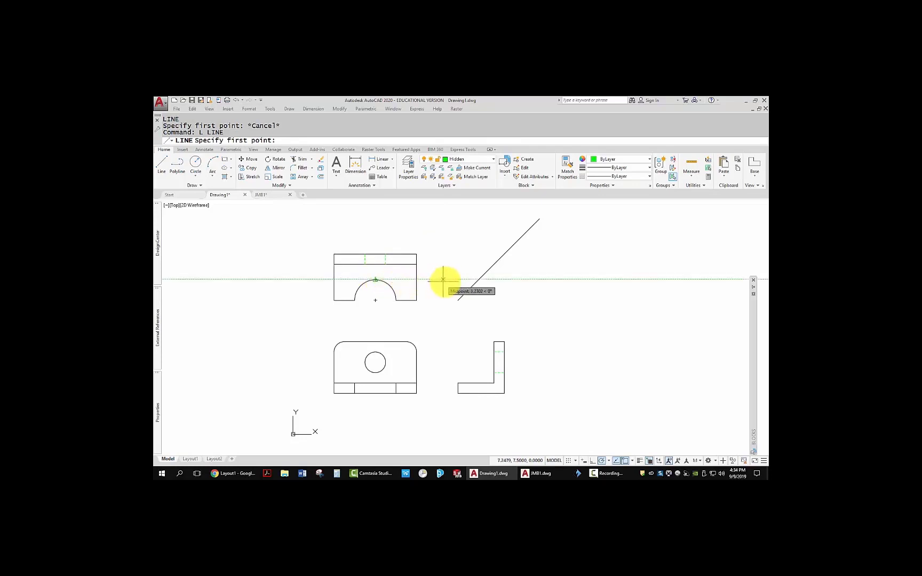
click(479, 279)
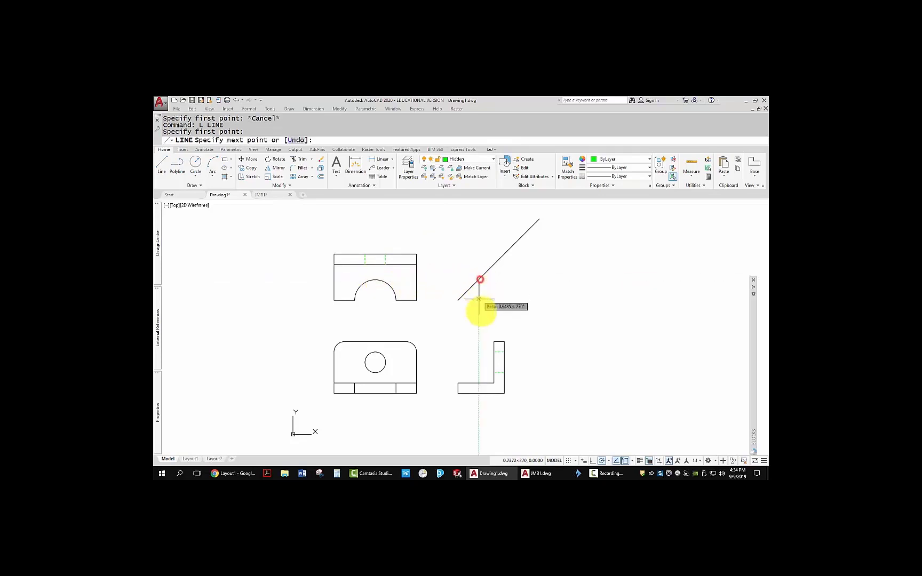
key(Escape)
key(Escape)
key(Escape)
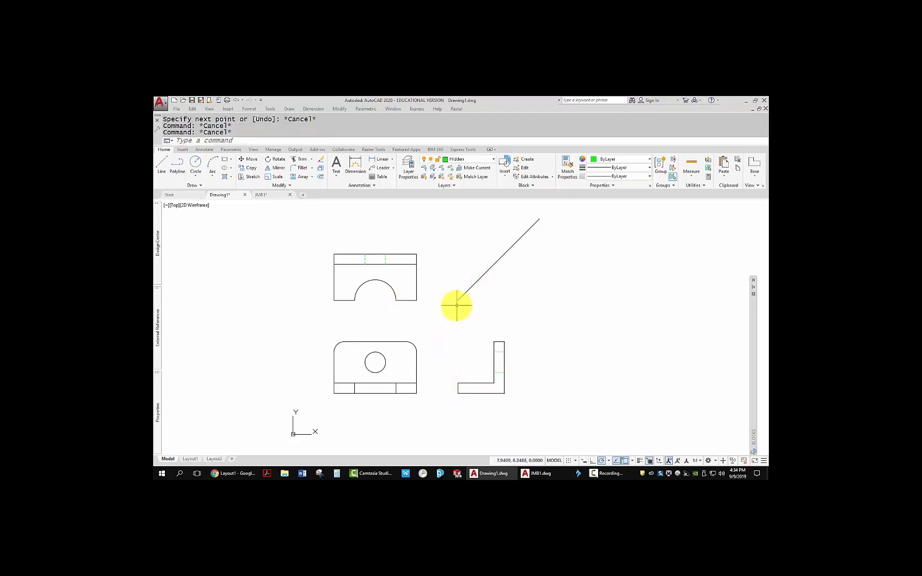
Draw a vertical hidden line through the side view's base, projected from the cutout arc's top quadrant through a temporary track point on the diagonal line.
text(l)
key(Return)
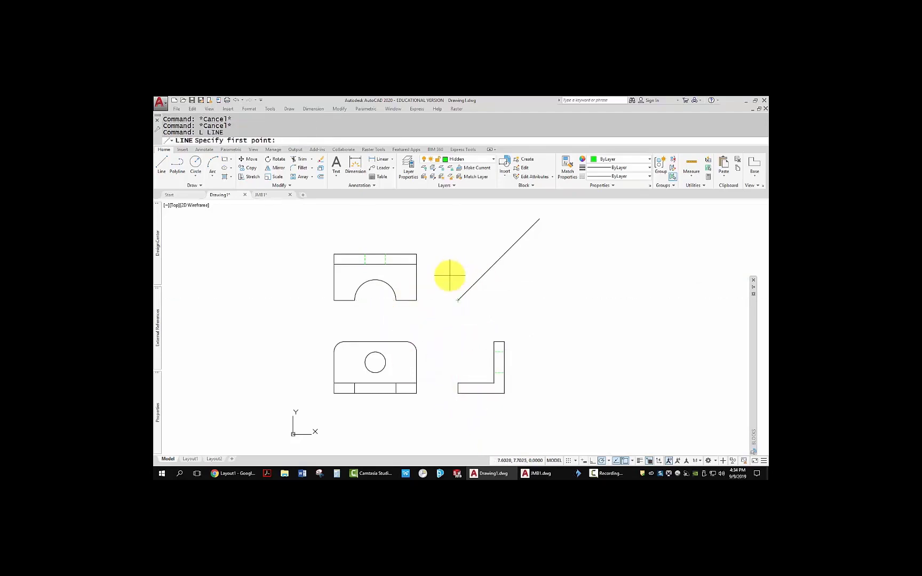
shift+right_click(451, 278)
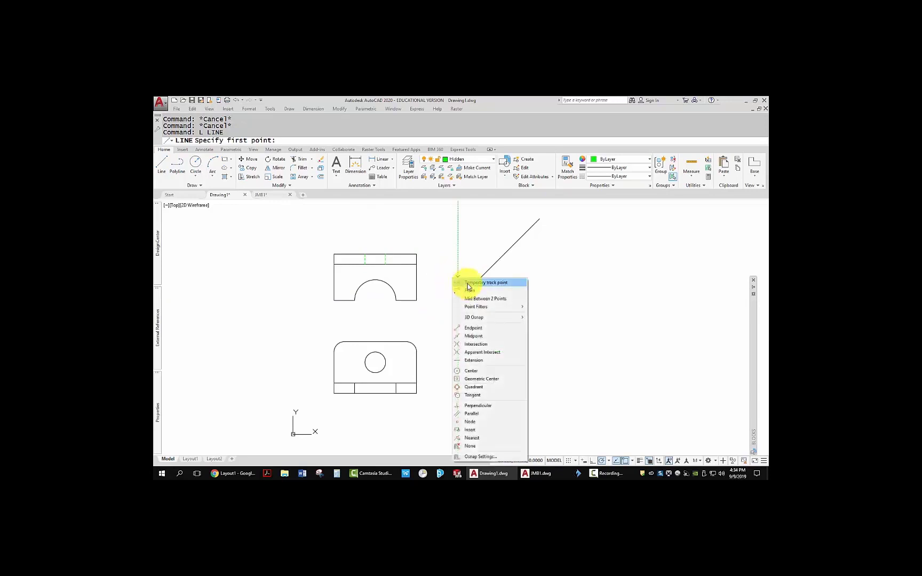
click(470, 283)
click(376, 300)
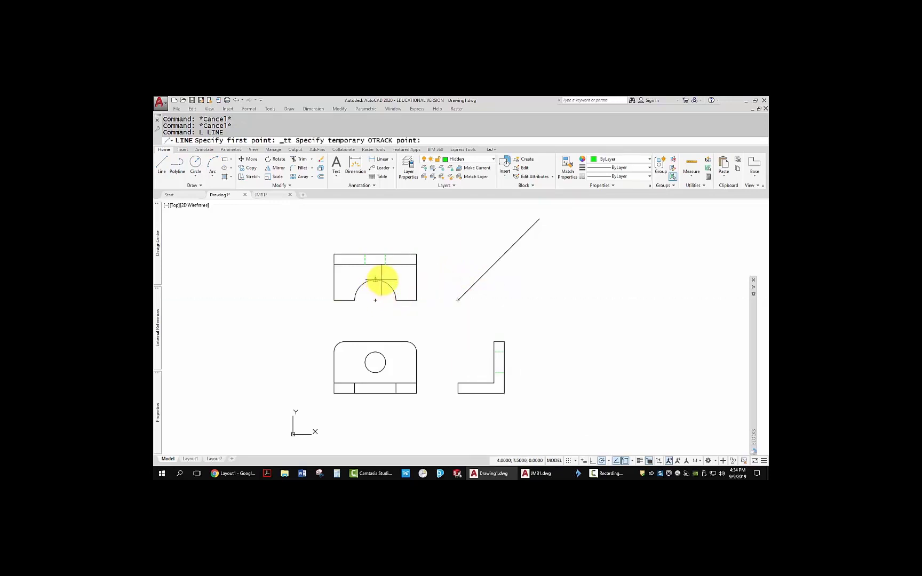
click(480, 279)
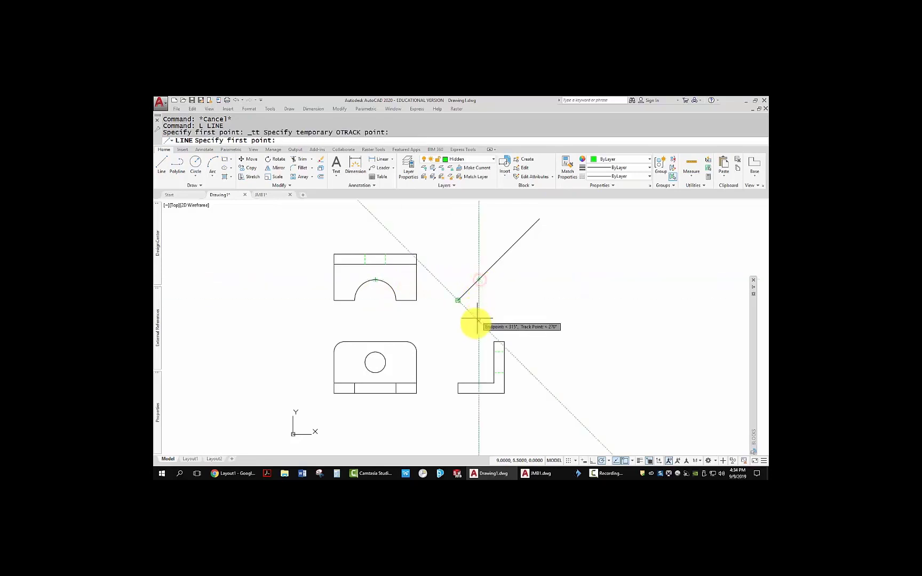
click(479, 382)
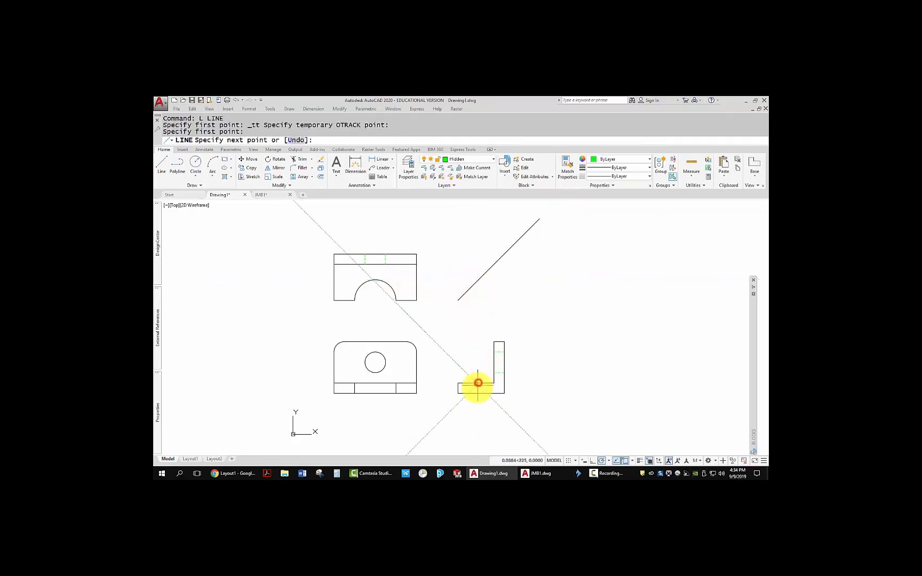
scroll(479, 395, up, 5)
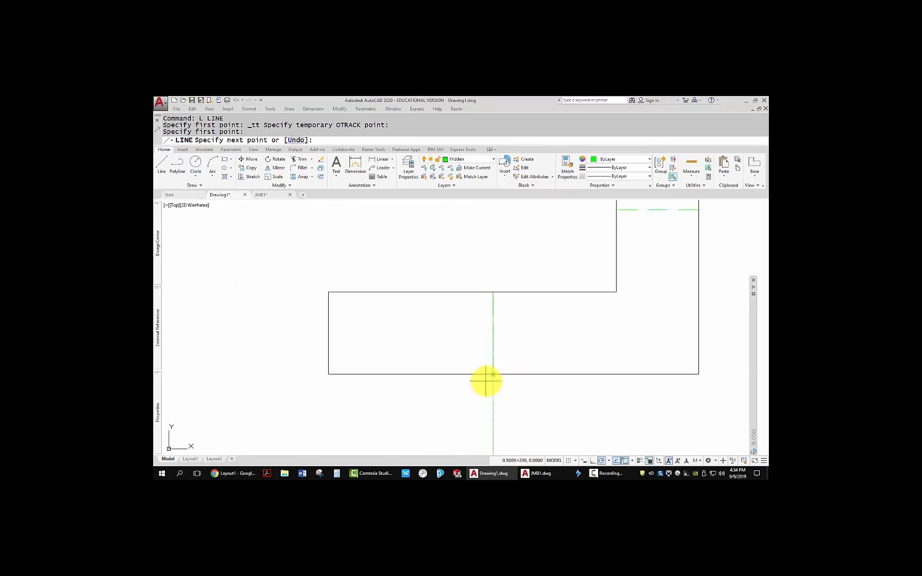
click(493, 375)
key(Escape)
scroll(537, 396, down, 6)
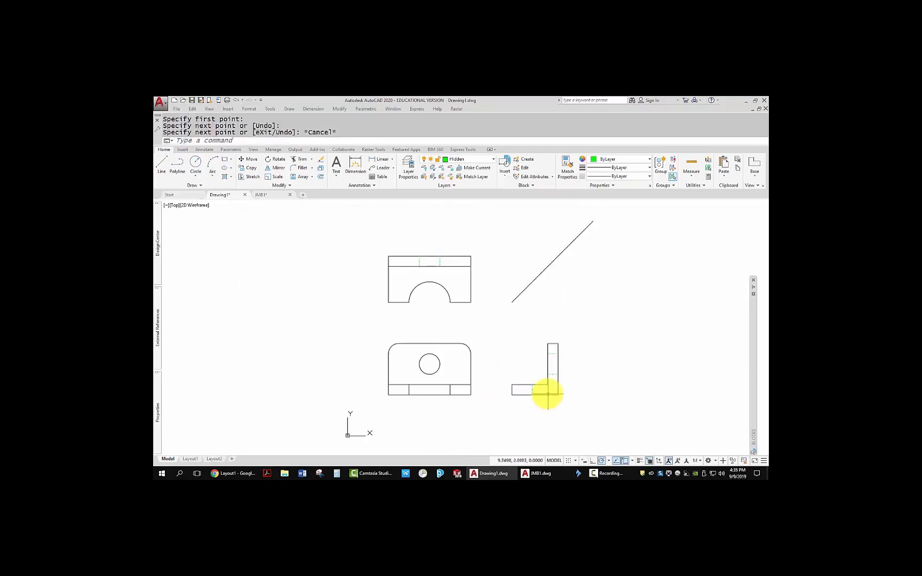
Erase the vertical hidden line in the side view's base.
middle_drag(545, 391, 466, 367)
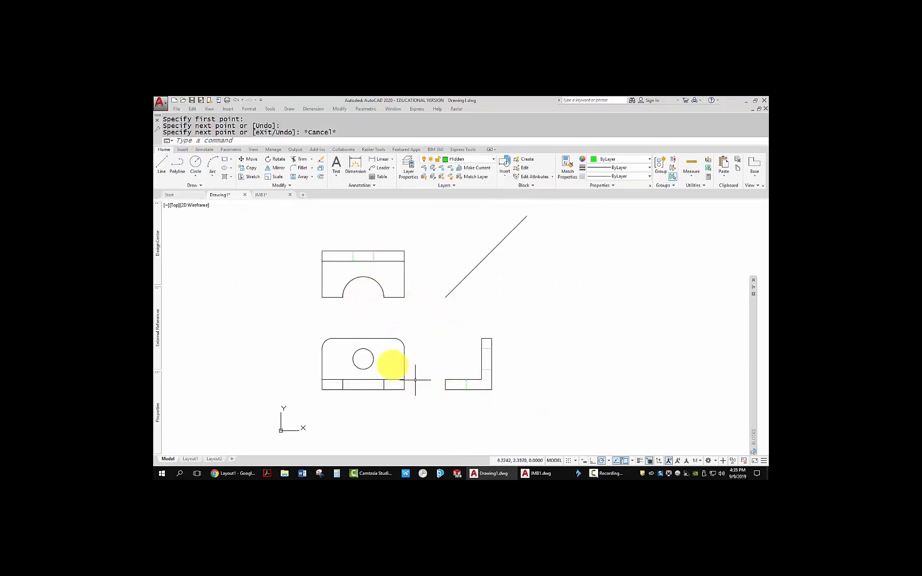
scroll(467, 384, down, 3)
scroll(473, 386, up, 6)
click(469, 377)
click(448, 381)
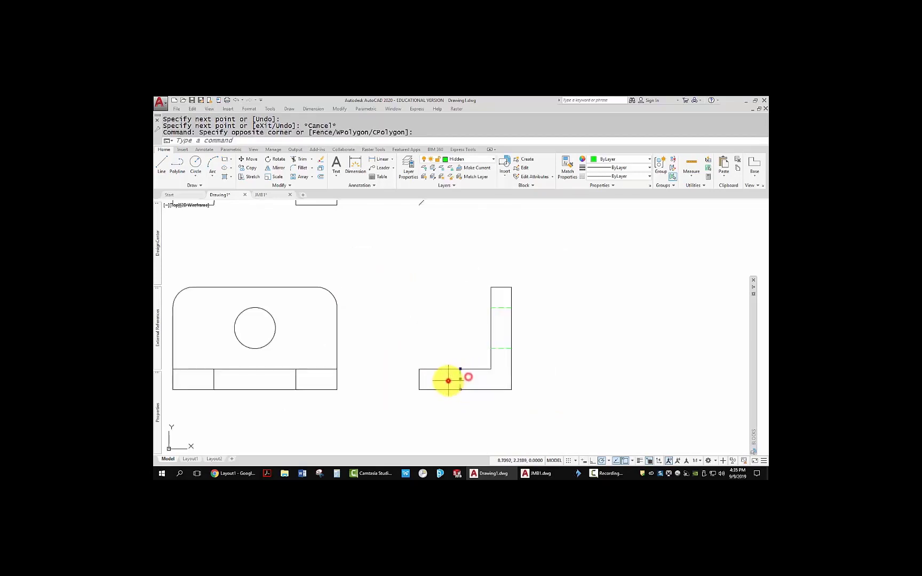
right_click(448, 381)
key(Escape)
click(462, 381)
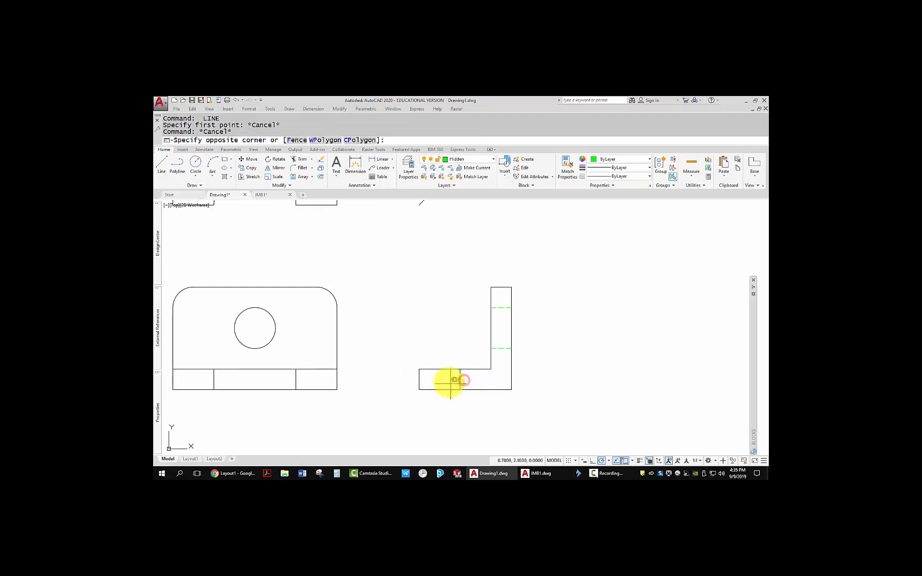
click(446, 383)
key(Delete)
Draw a vertical hidden line across the side view's base, starting 1 unit along its upper edge from the free end.
text(l)
key(Return)
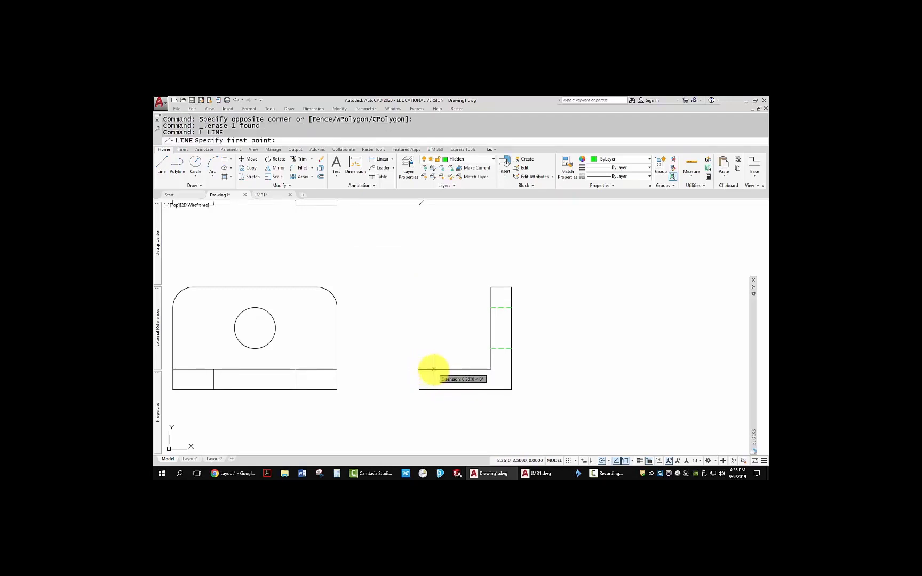
text(1)
key(Return)
click(457, 388)
key(Escape)
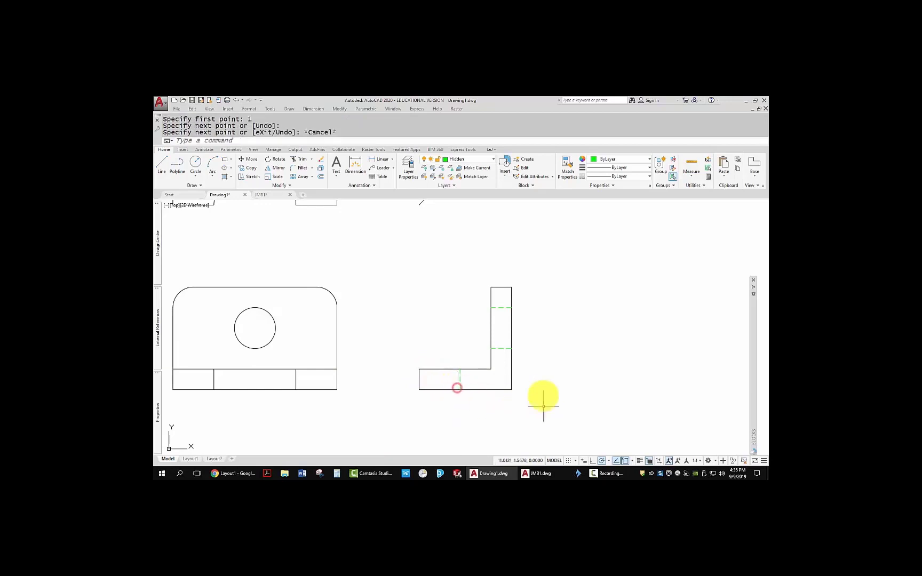
Erase the diagonal projection line between the top and side views.
scroll(536, 387, down, 3)
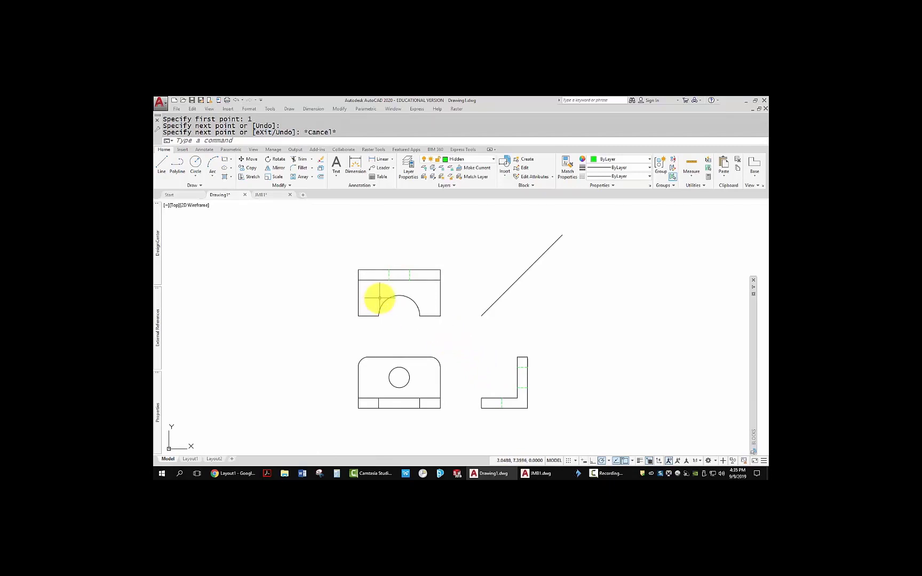
key(XF86AudioLowerVolume)
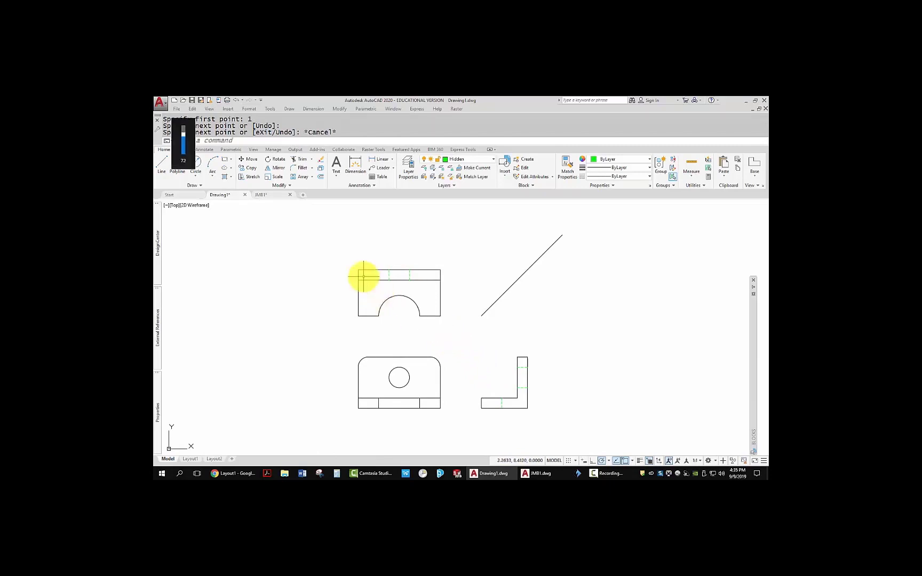
click(549, 297)
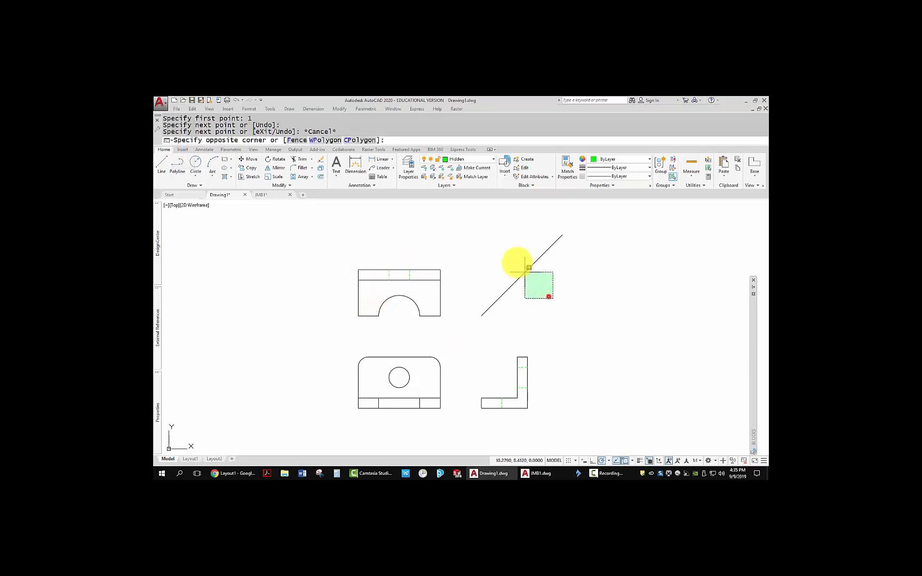
click(514, 259)
key(Delete)
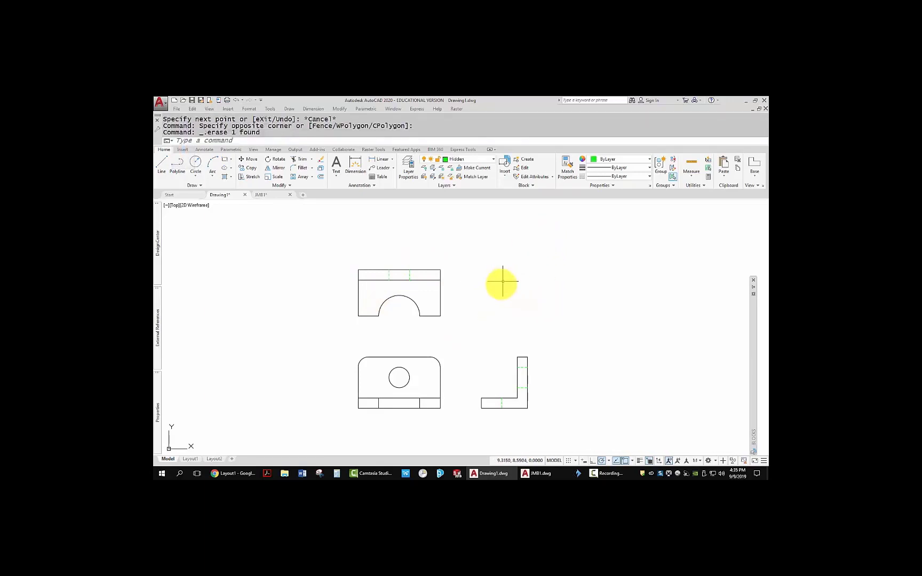
Turn on the lineweight display to check the line thicknesses in the three views, and turn it off again.
click(649, 461)
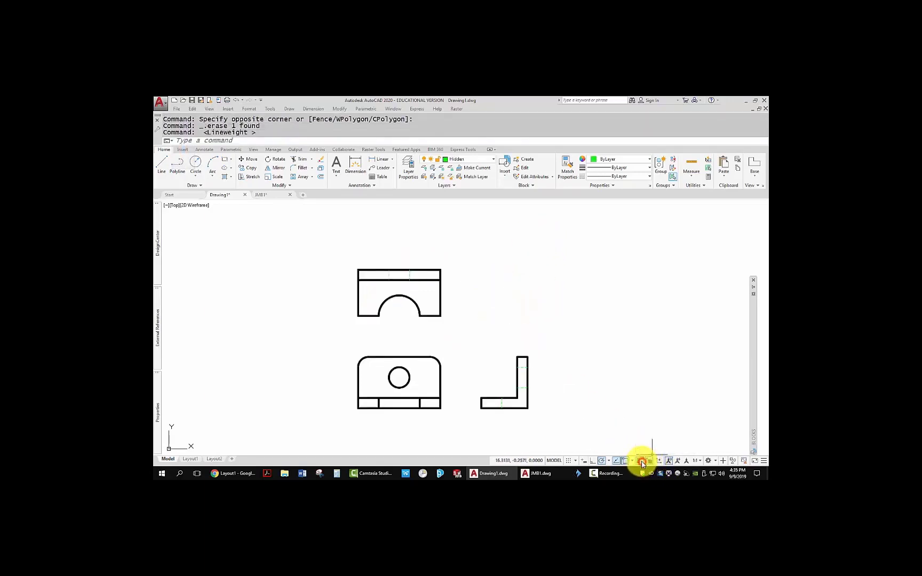
scroll(462, 329, up, 3)
scroll(446, 308, down, 3)
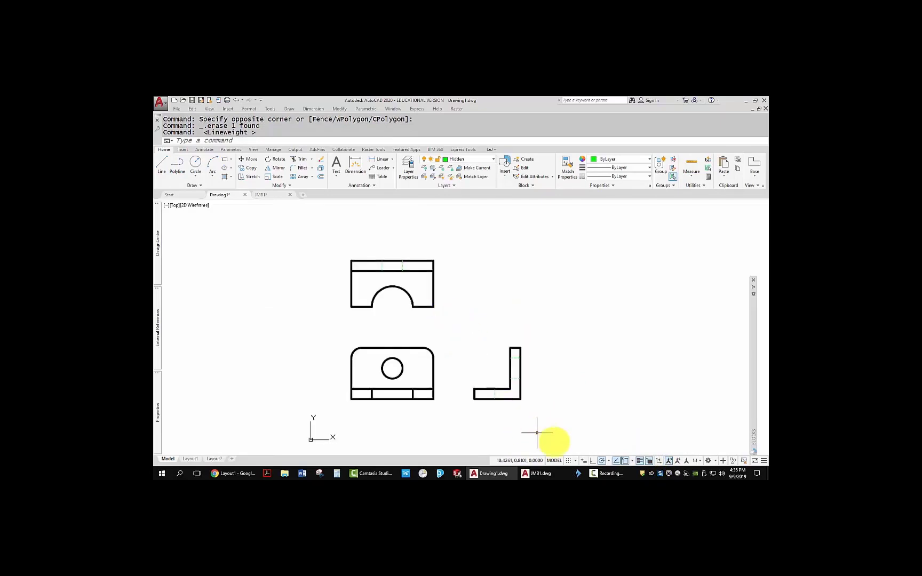
click(639, 461)
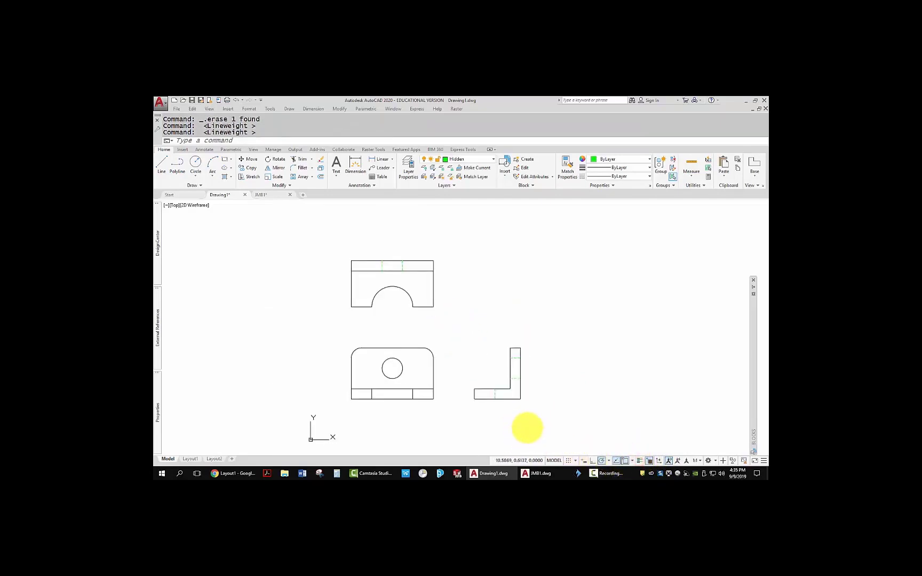
scroll(583, 401, up, 3)
scroll(614, 375, down, 4)
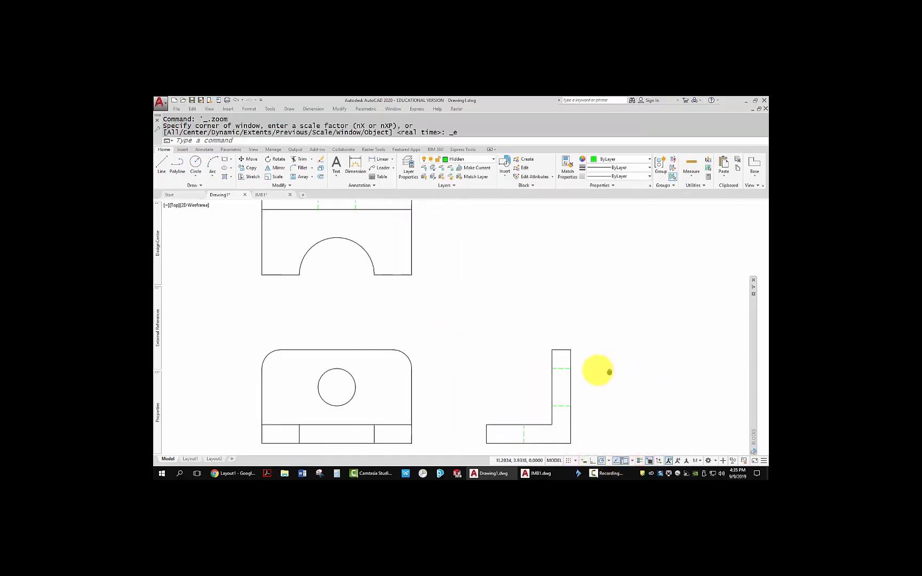
middle_drag(572, 372, 478, 333)
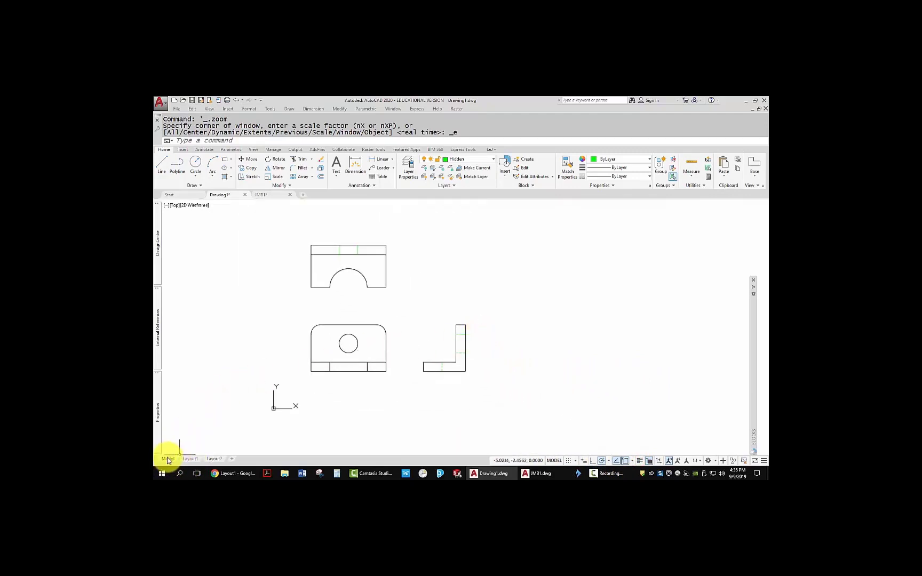
Switch to Layout1 and stretch two opposite corners of the viewport out to near the sheet's dashed printable margin.
click(191, 460)
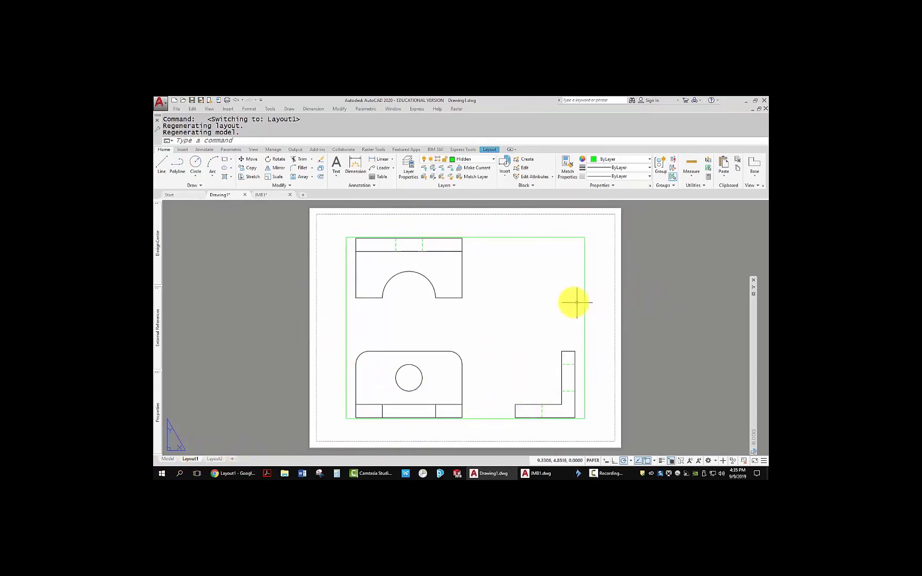
click(584, 243)
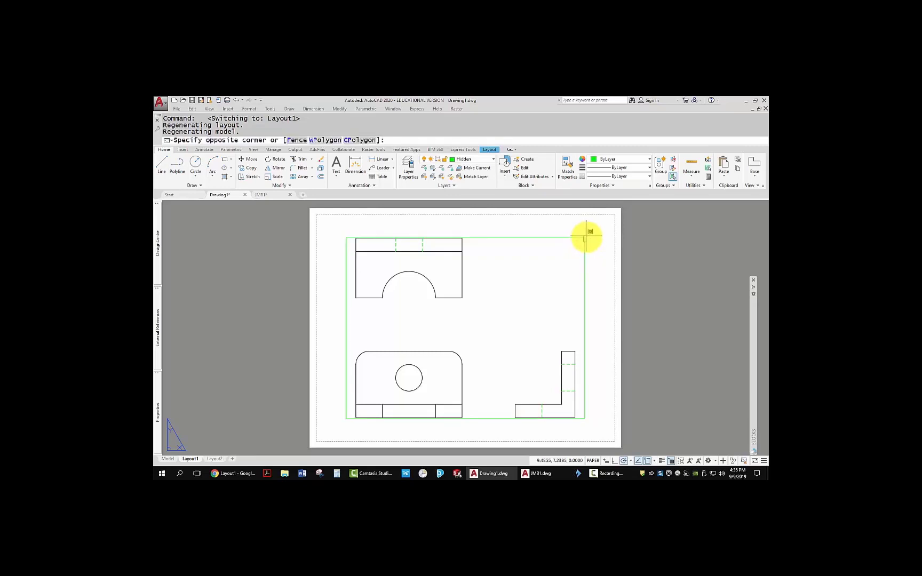
click(586, 236)
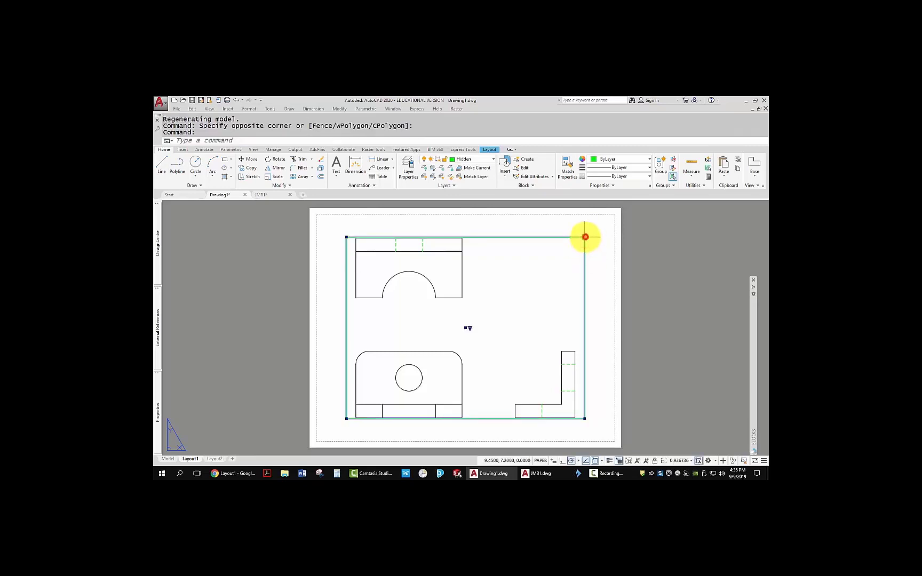
click(585, 237)
click(614, 217)
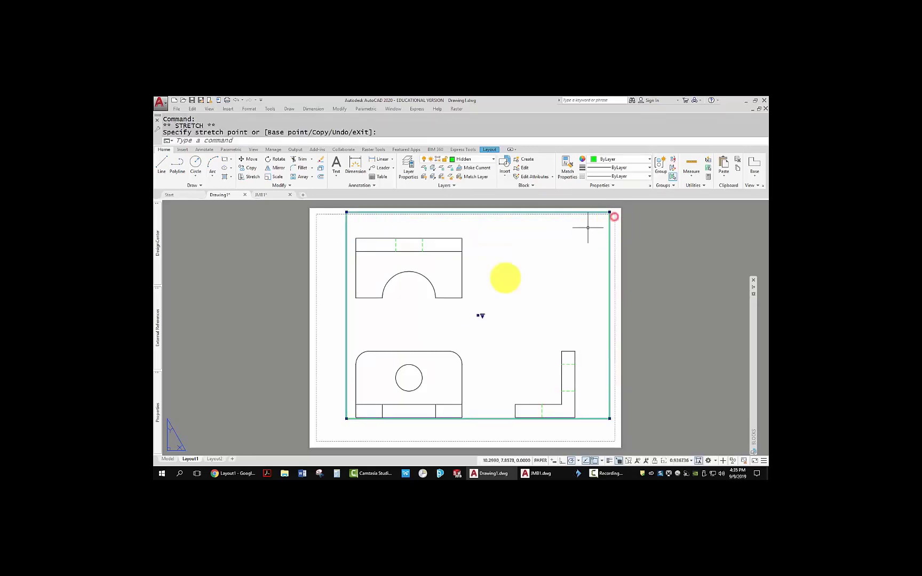
click(345, 419)
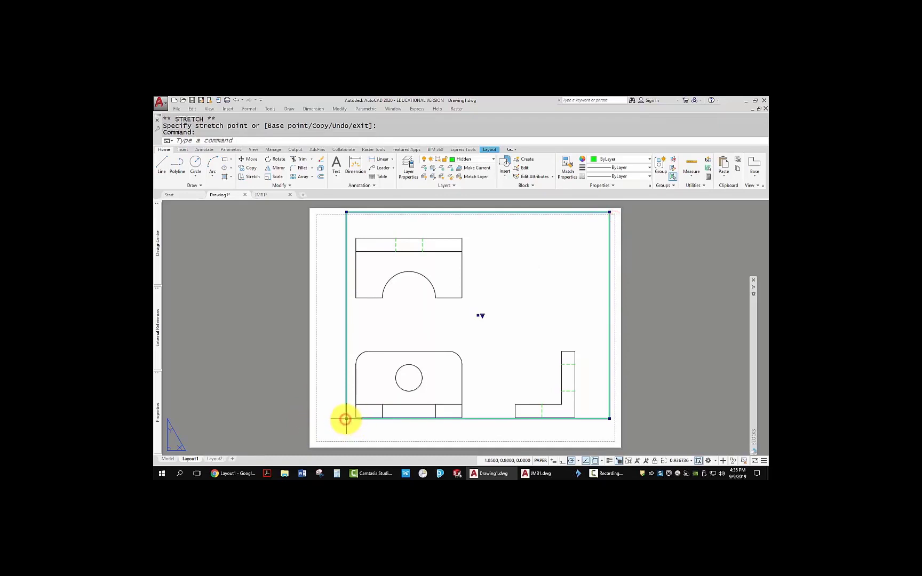
click(323, 438)
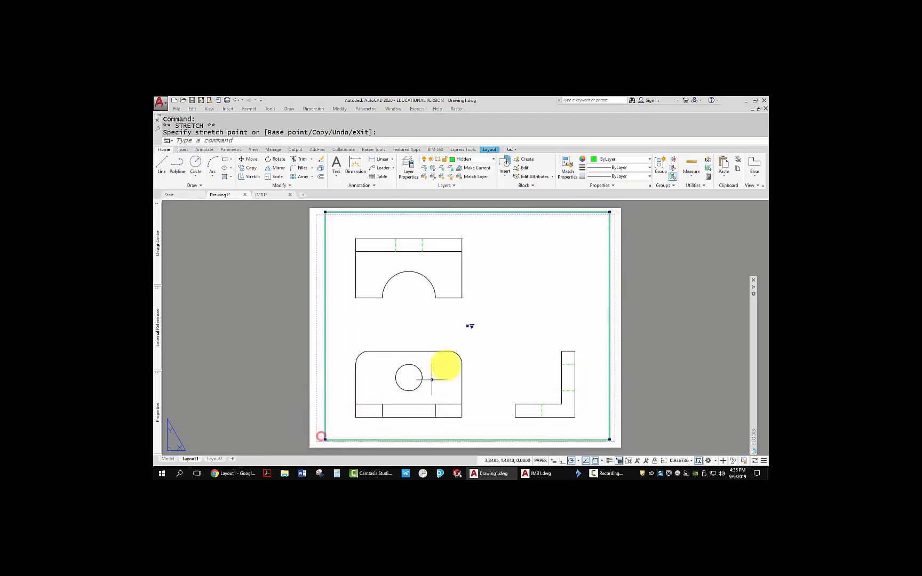
Activate model space inside the Layout1 viewport, set its scale to 1:1, and return to paper space.
double_click(505, 321)
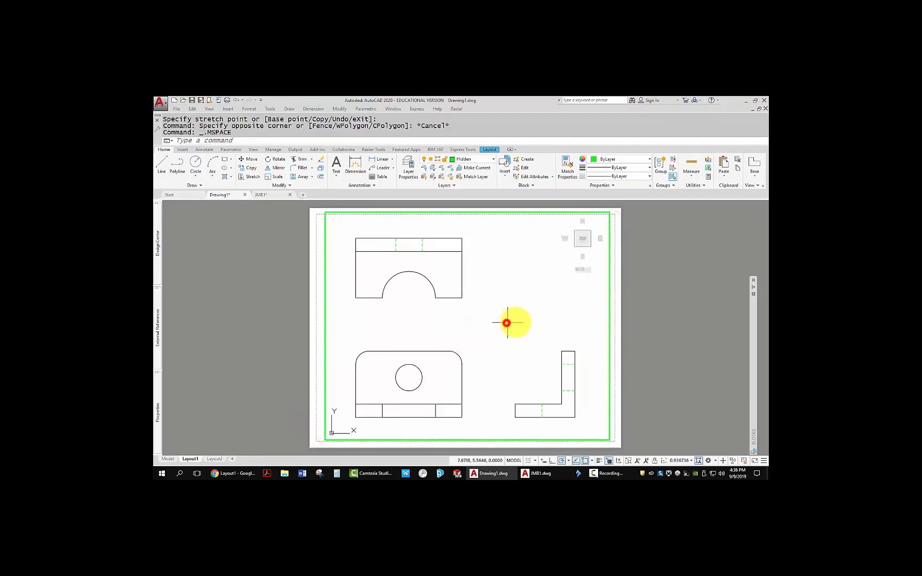
click(691, 461)
click(669, 248)
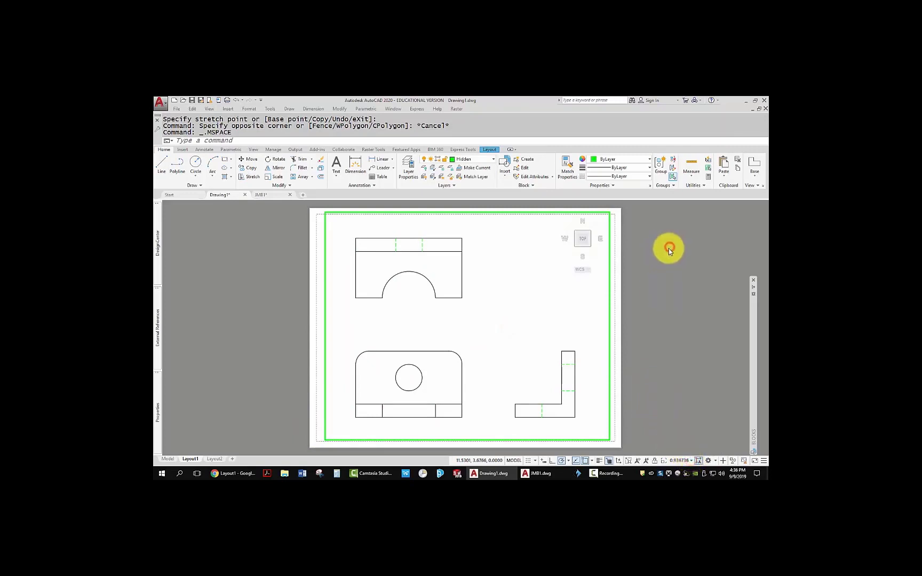
double_click(665, 300)
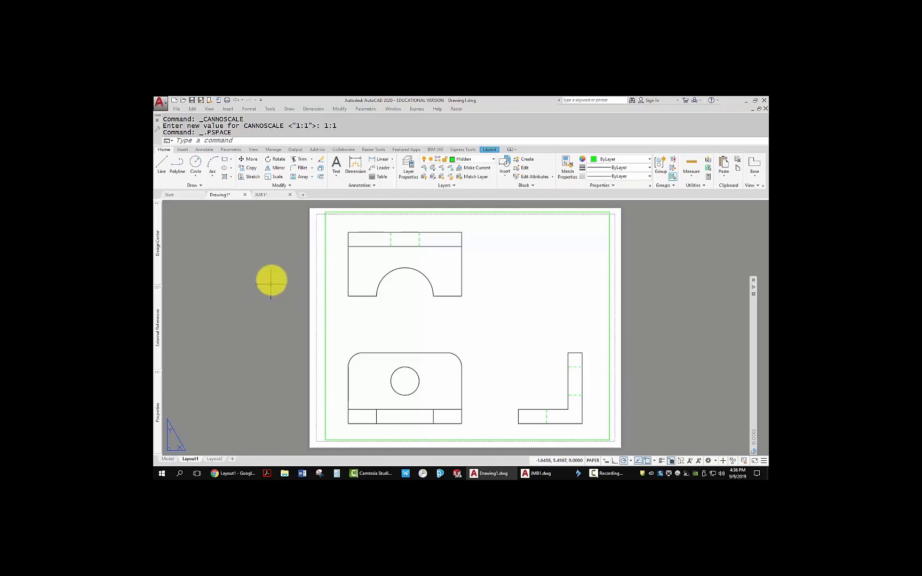
right_click(196, 461)
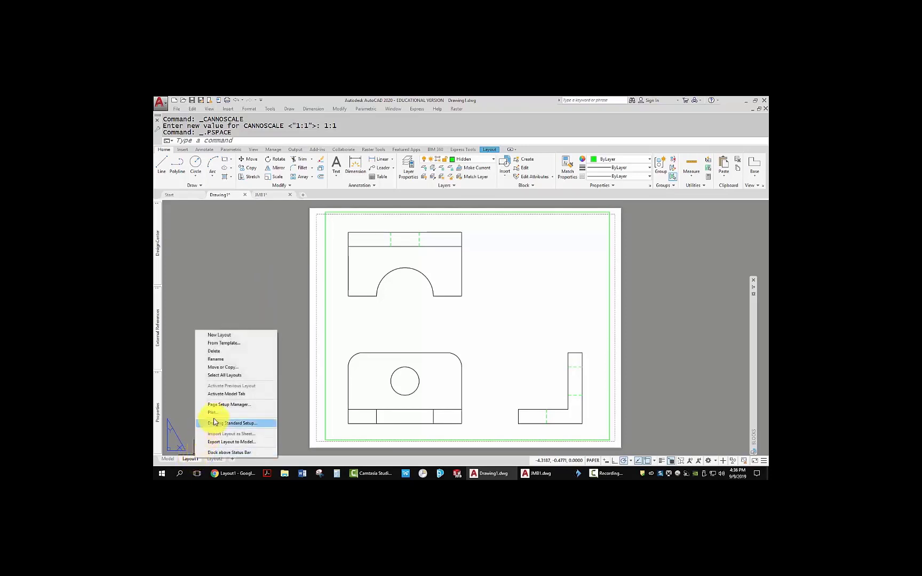
click(223, 406)
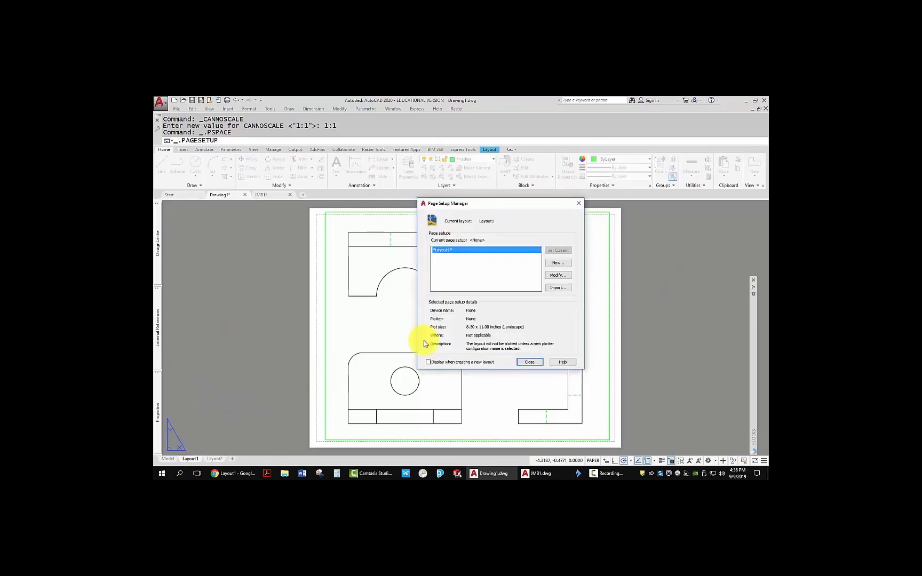
click(579, 206)
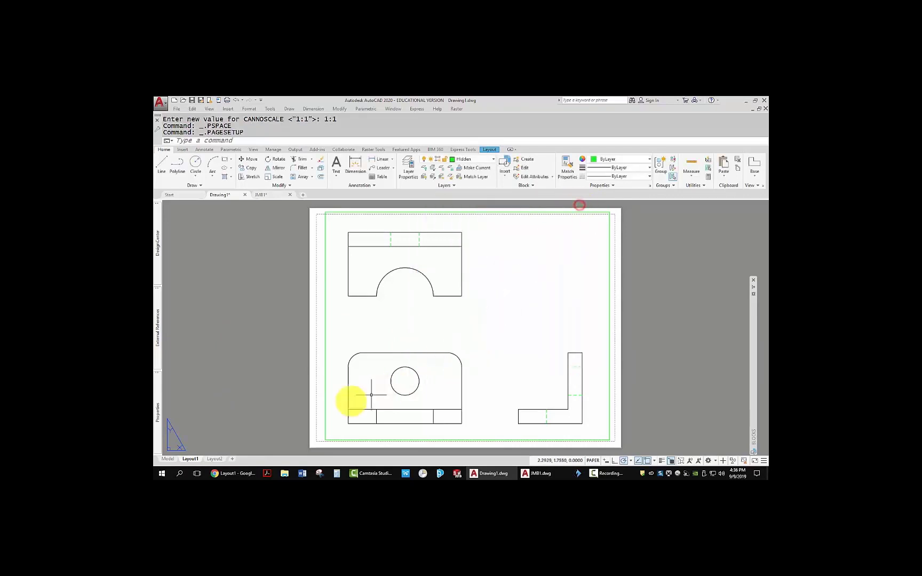
Rename the Layout1 layout as Bsize.
right_click(194, 461)
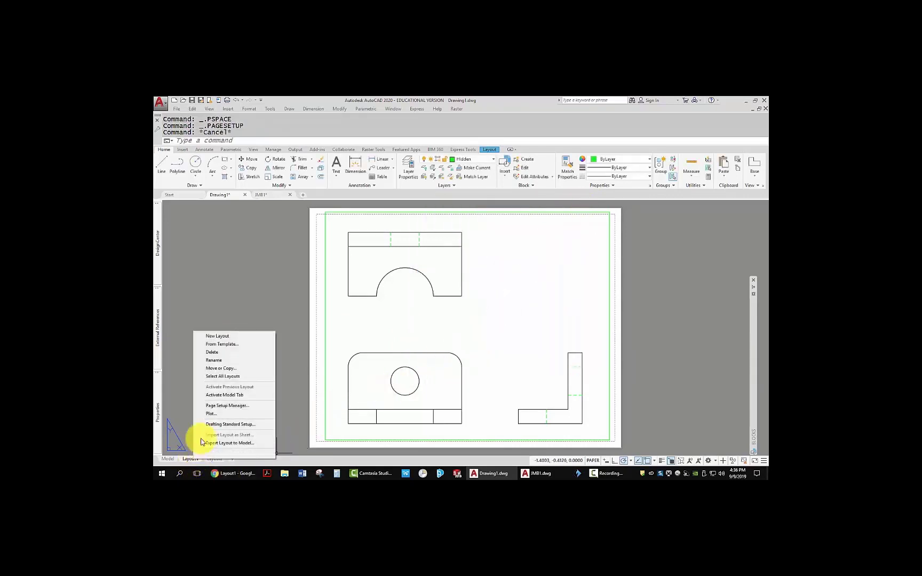
click(214, 361)
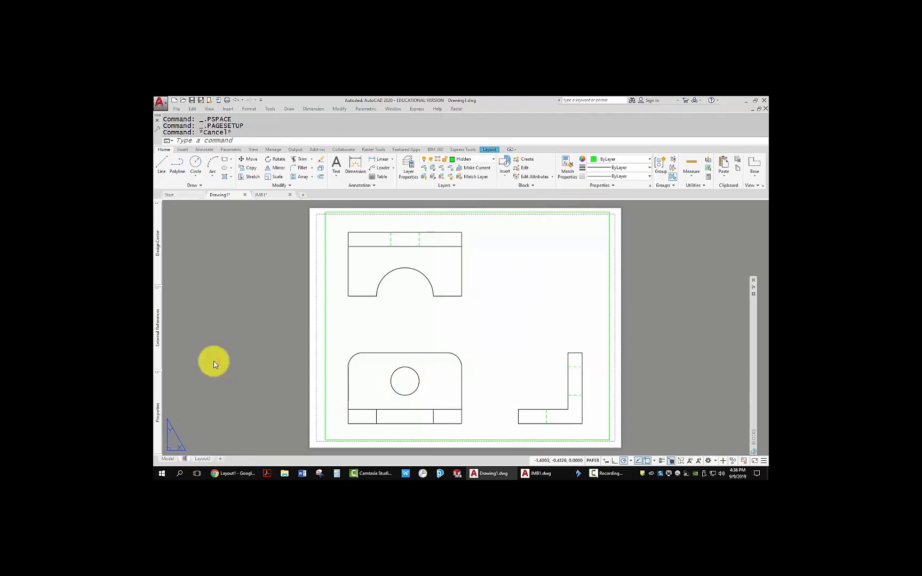
click(230, 364)
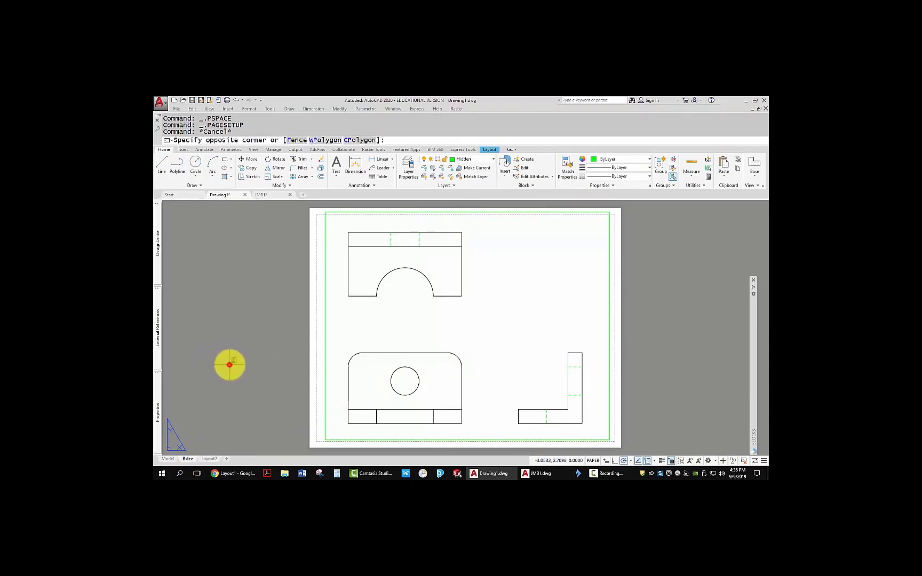
key(Escape)
Open the Bsize layout's page setup for modification.
right_click(189, 460)
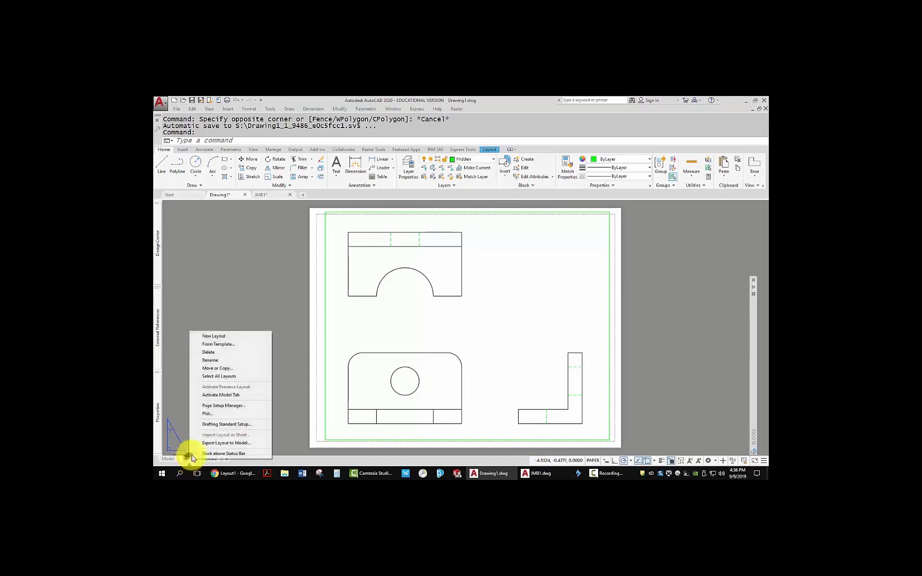
click(216, 406)
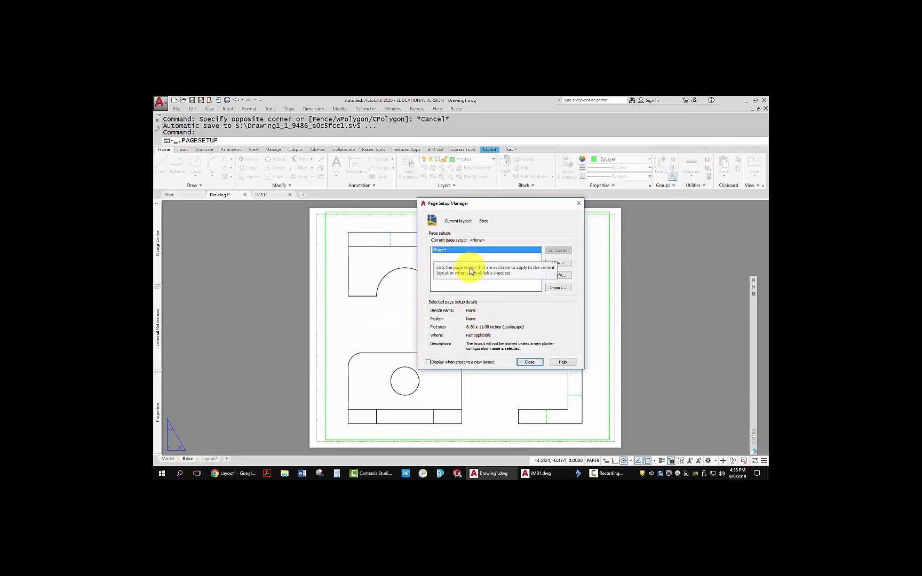
click(557, 276)
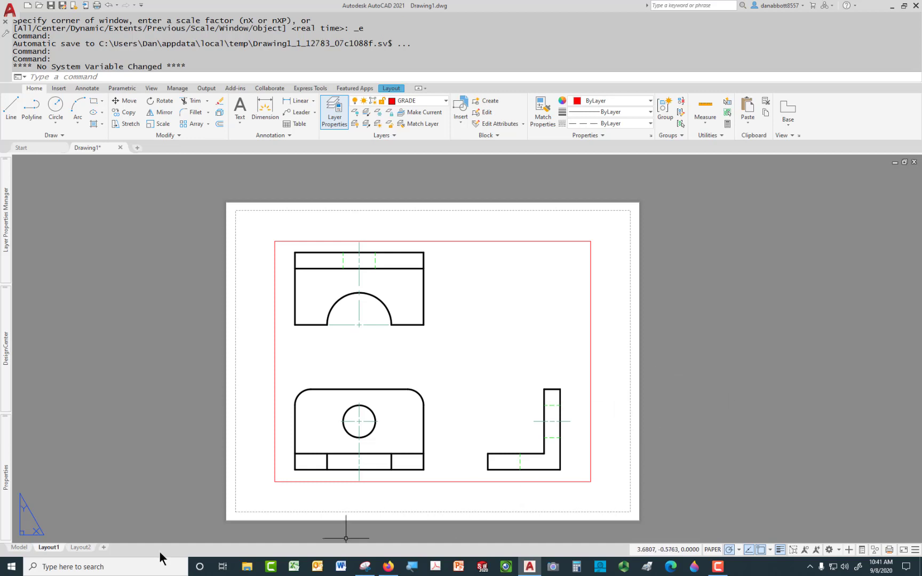
In Layout1's page setup, choose the DWG To PDF.pc3 plotter and the ANSI full bleed B (17.00 x 11.00 Inches) paper size.
right_click(52, 550)
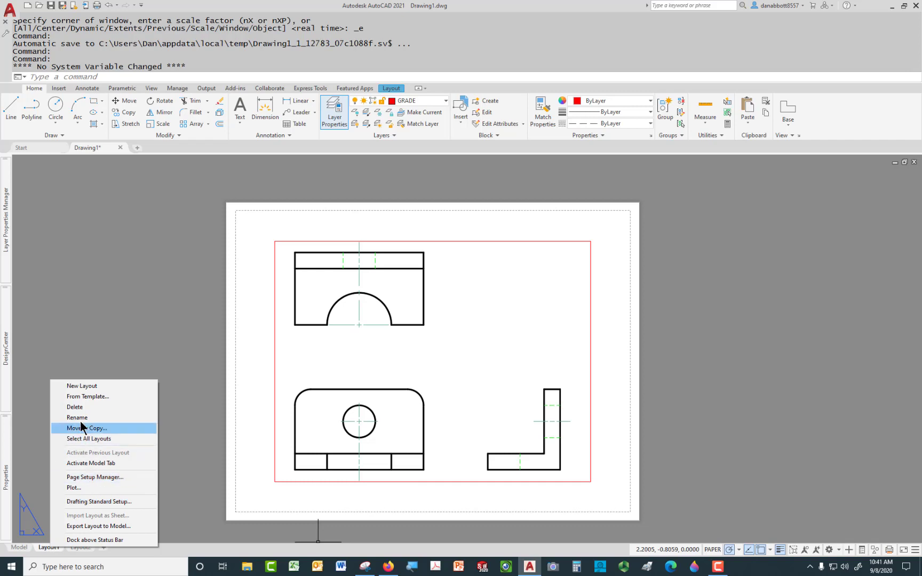
click(103, 476)
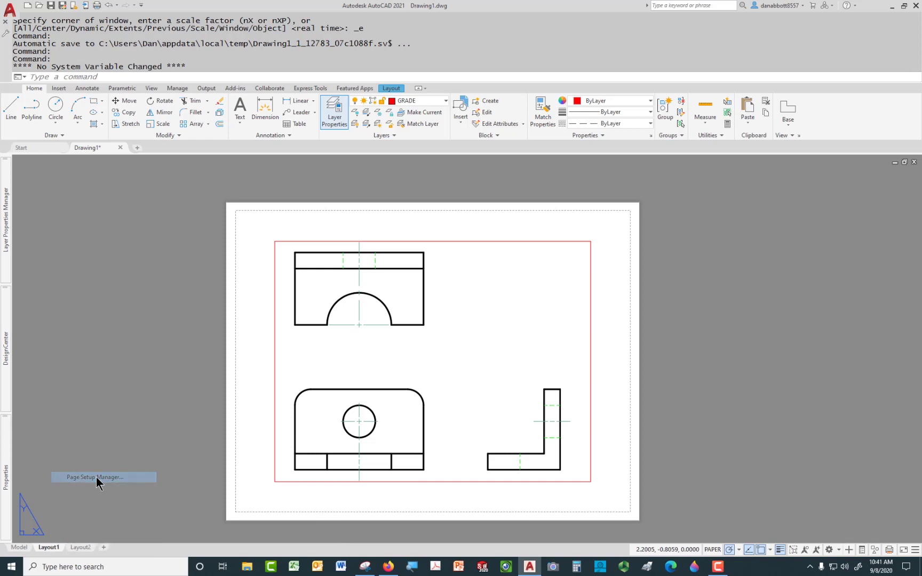
click(545, 266)
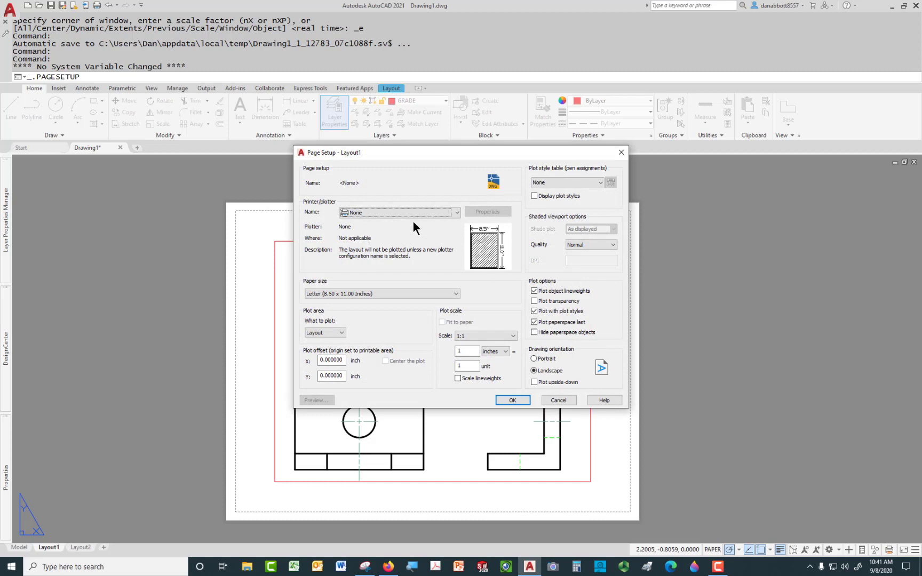
click(457, 212)
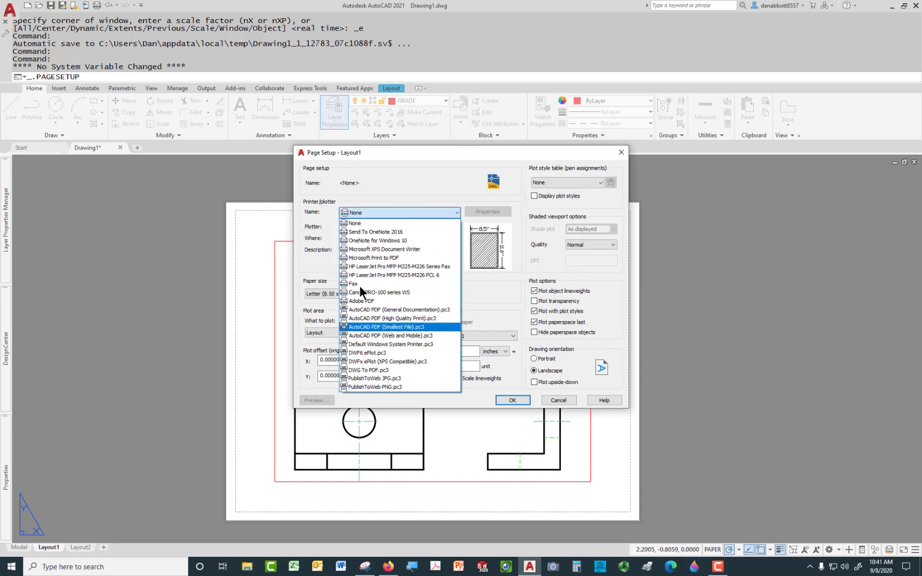
click(372, 370)
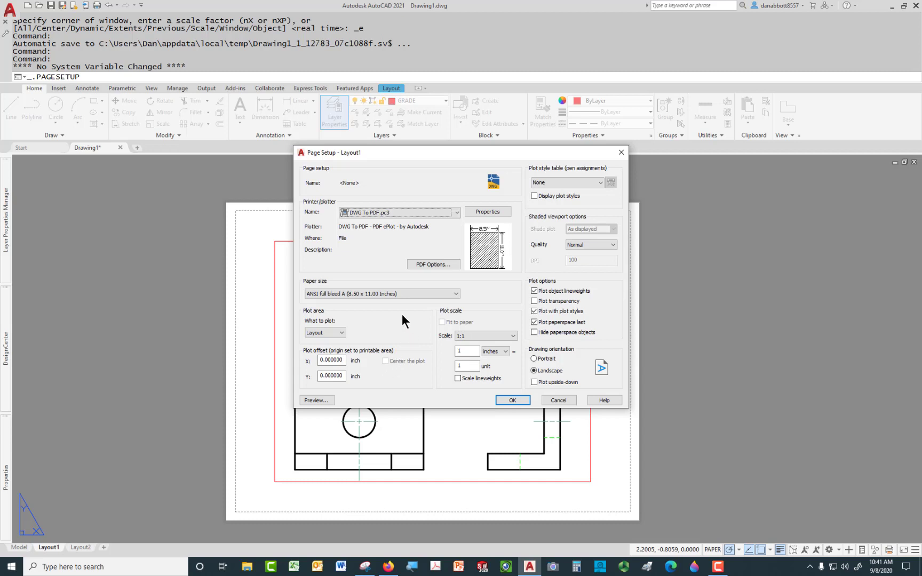
click(456, 294)
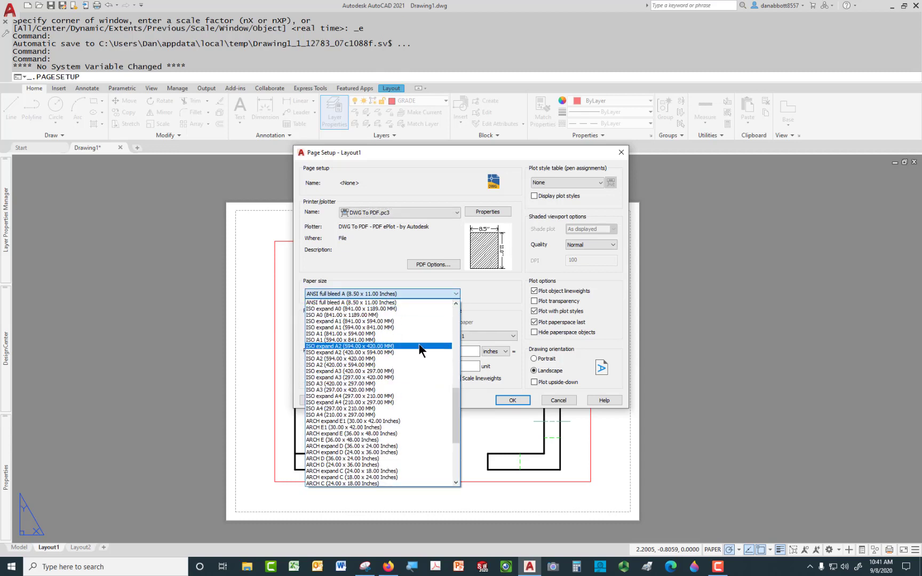
scroll(418, 344, up, 1)
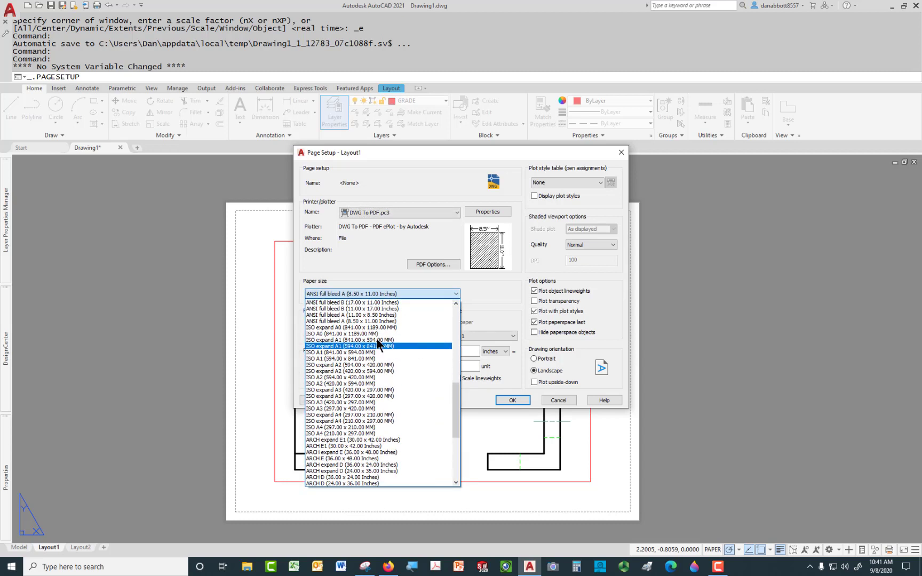
click(347, 303)
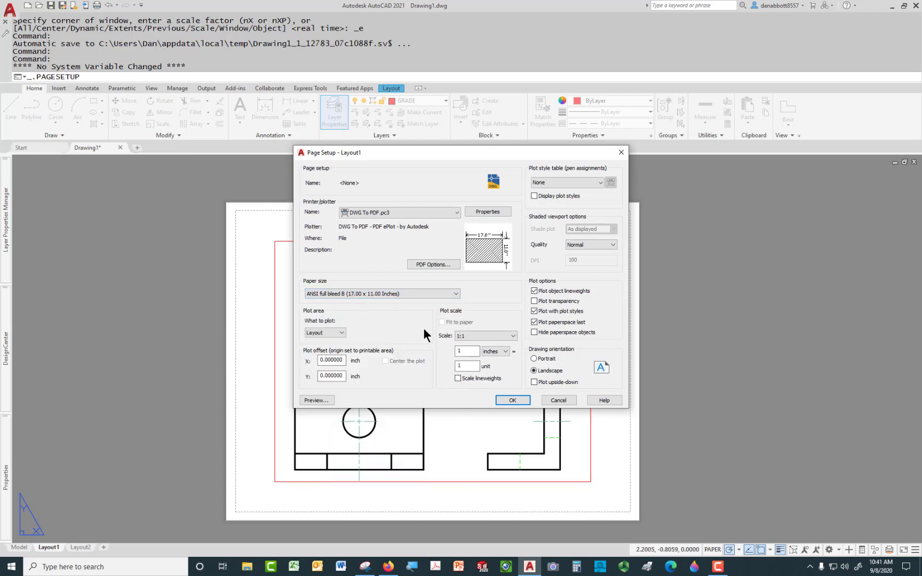
Assign the monochrome.ctb plot style table to Layout1 and apply the page setup.
click(598, 183)
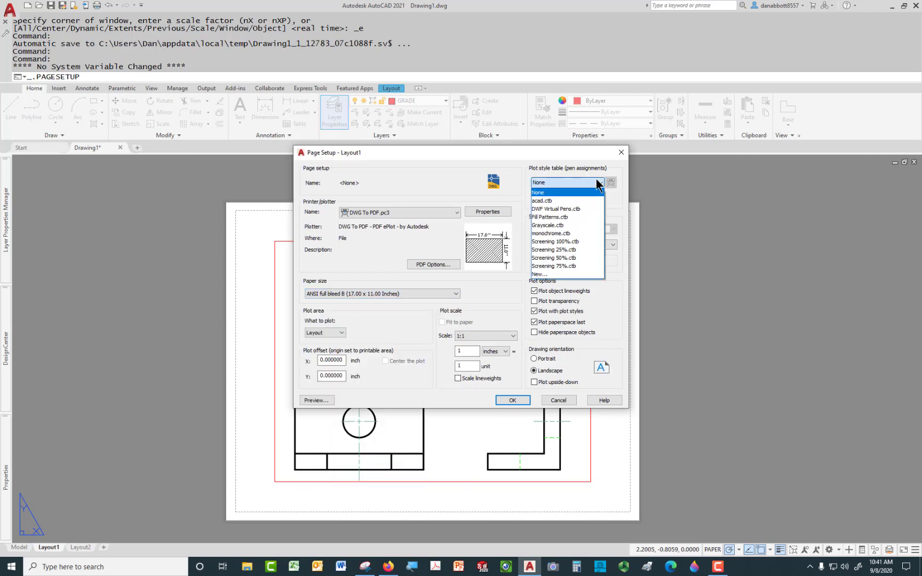
click(552, 234)
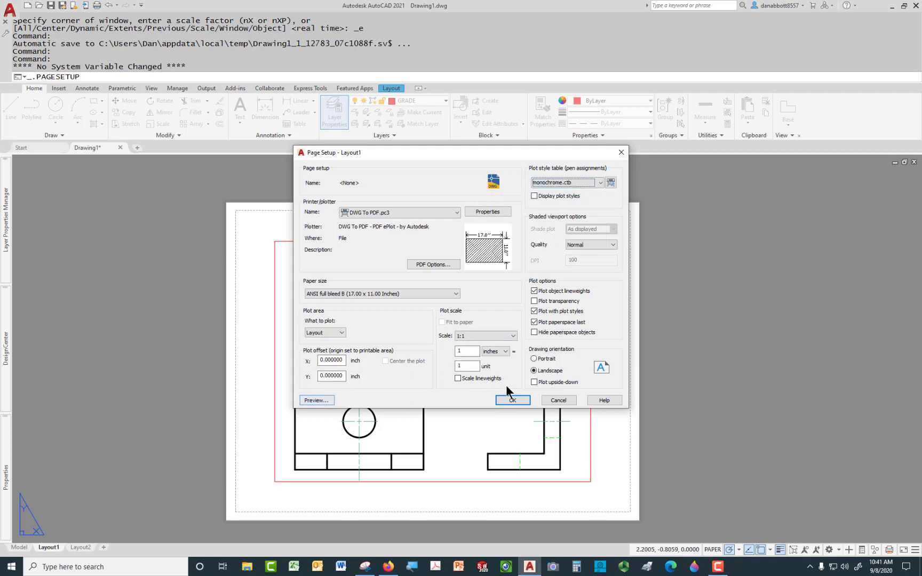
click(511, 401)
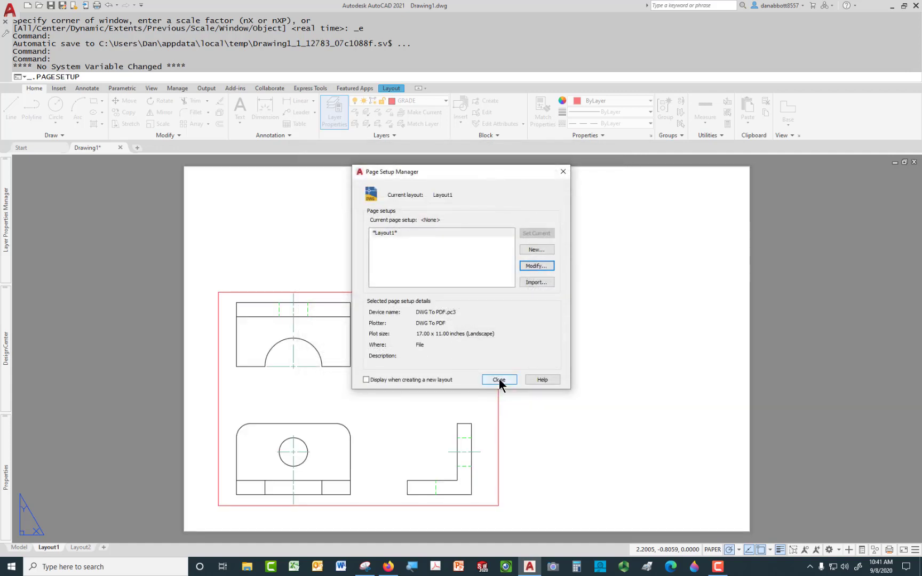
click(499, 380)
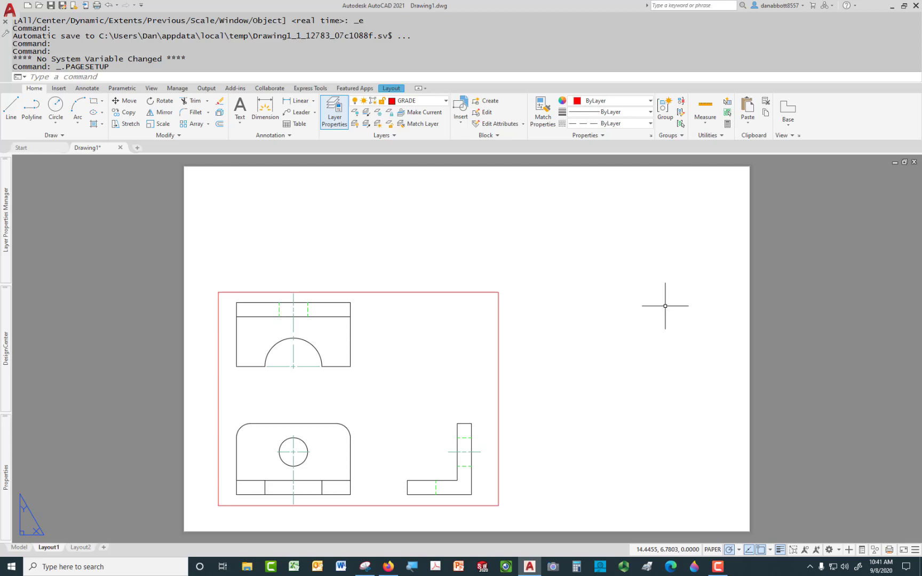
text(i)
key(Return)
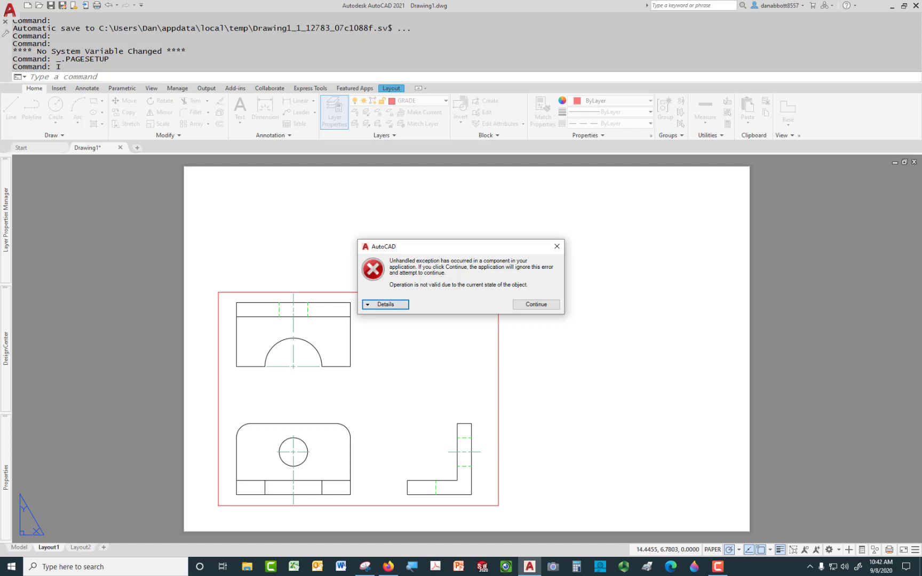
click(535, 304)
Start DDINSERT, move its dialog aside, and browse for a drawing file to insert as a block.
text(DD)
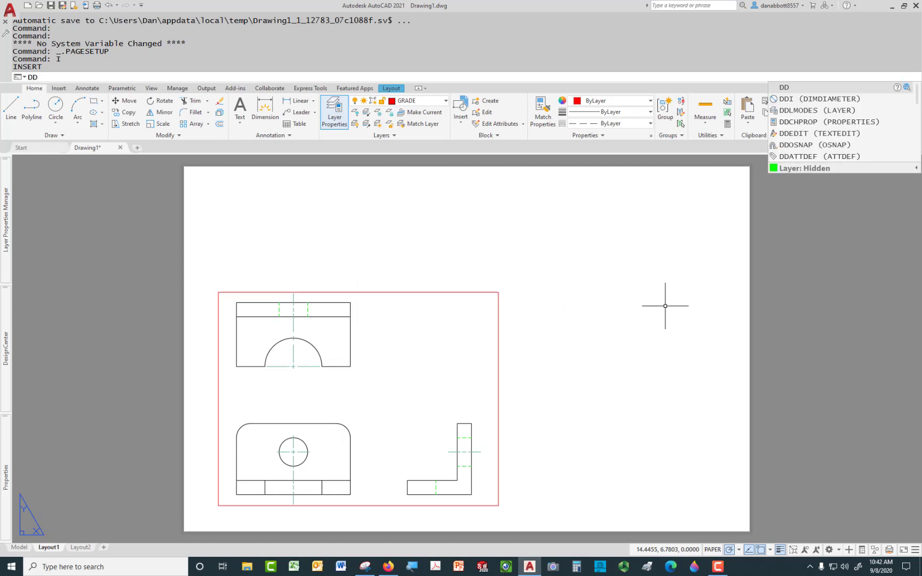
text(INSERT)
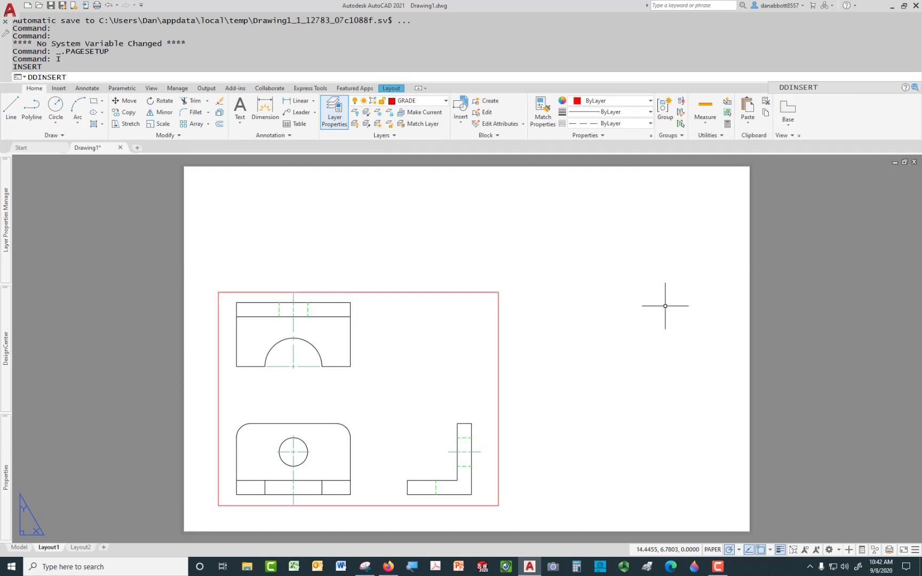
key(Return)
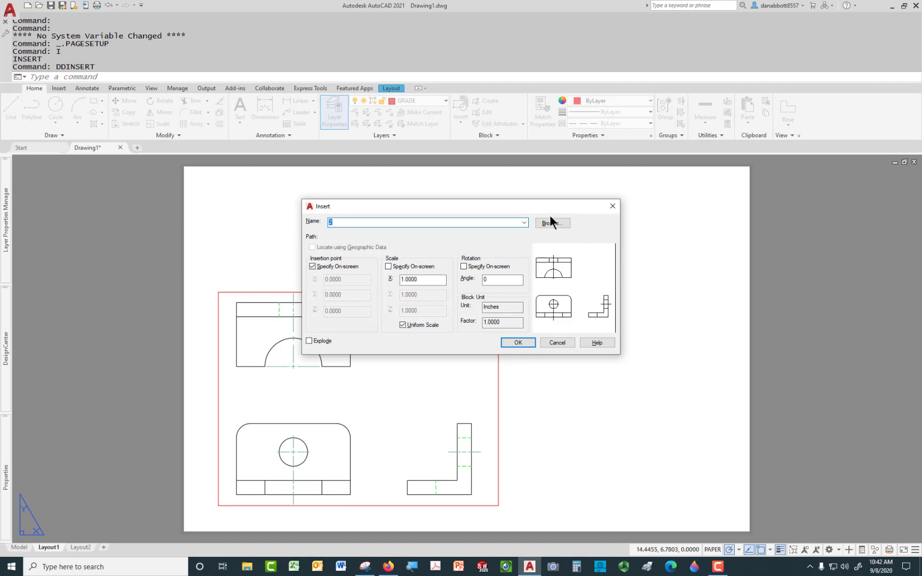
drag(547, 207, 704, 193)
click(708, 209)
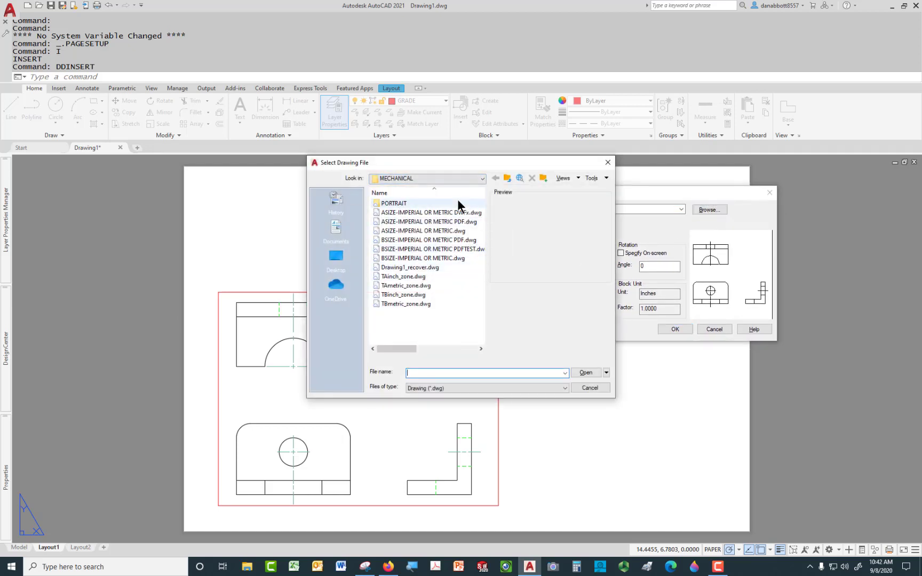
Choose TBinch_zone.dwg from the My Drive\RdriveStudent\TITLEBLOCKS\MECHANICAL folder as the title block to insert.
click(482, 178)
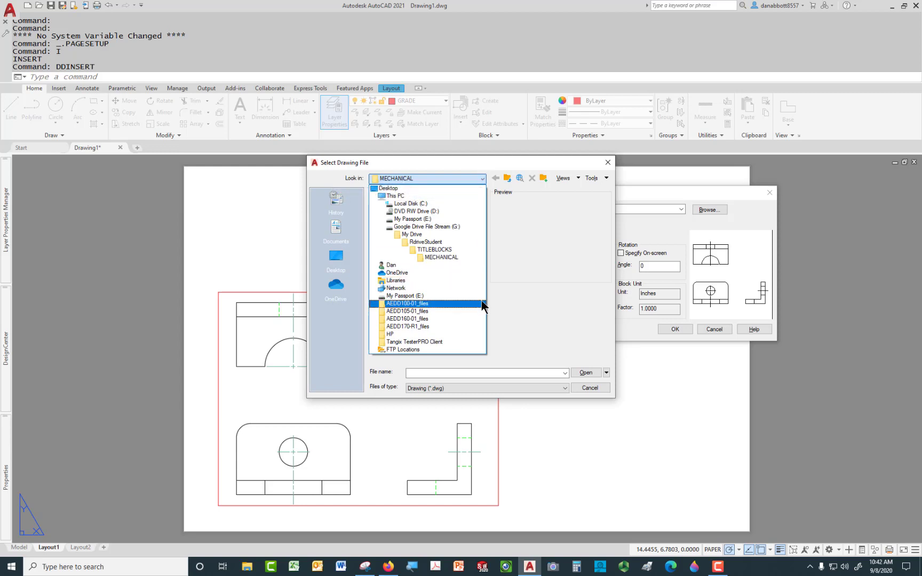
click(417, 233)
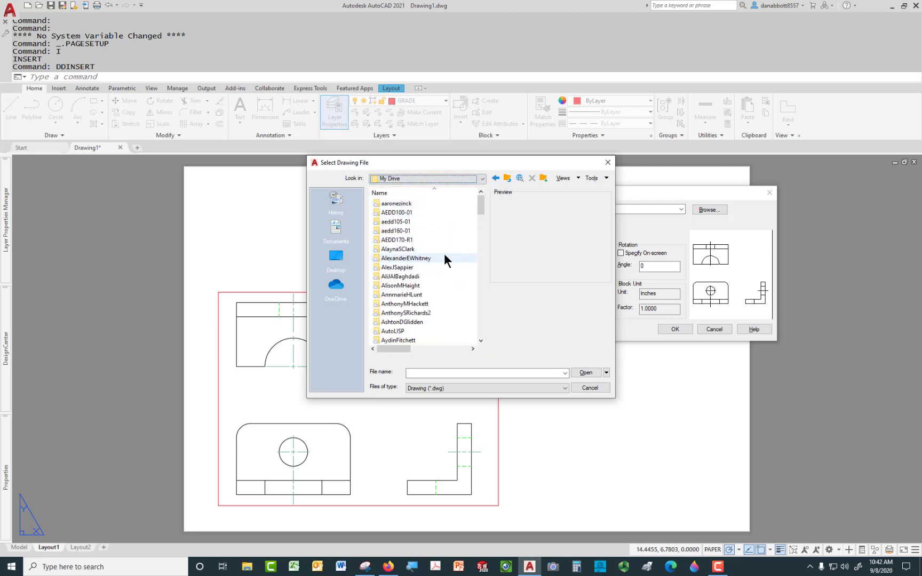
click(442, 236)
key(r)
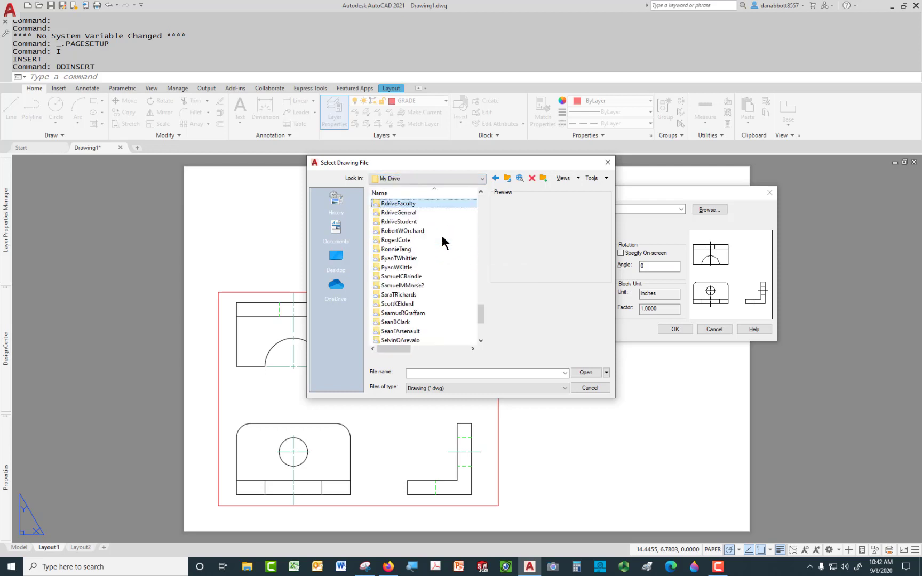
double_click(409, 221)
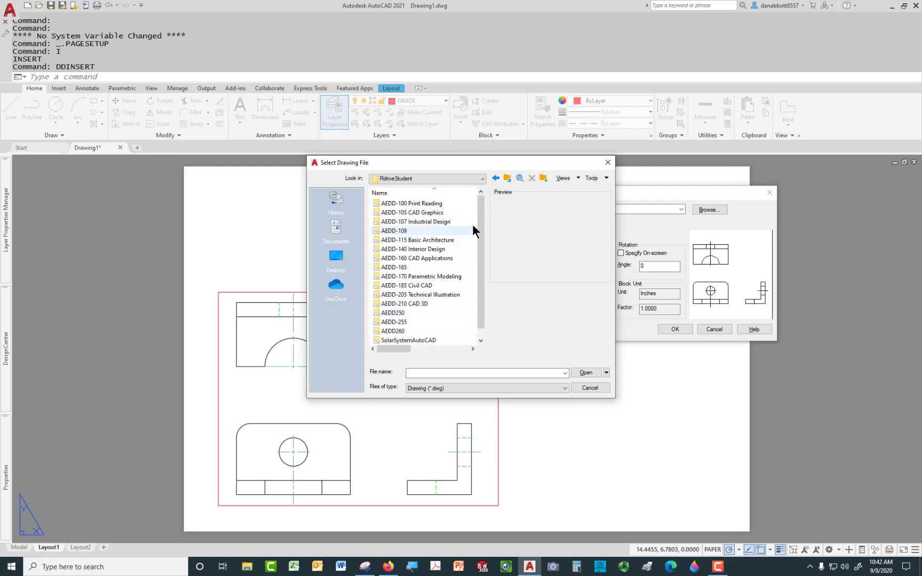
drag(480, 214, 480, 293)
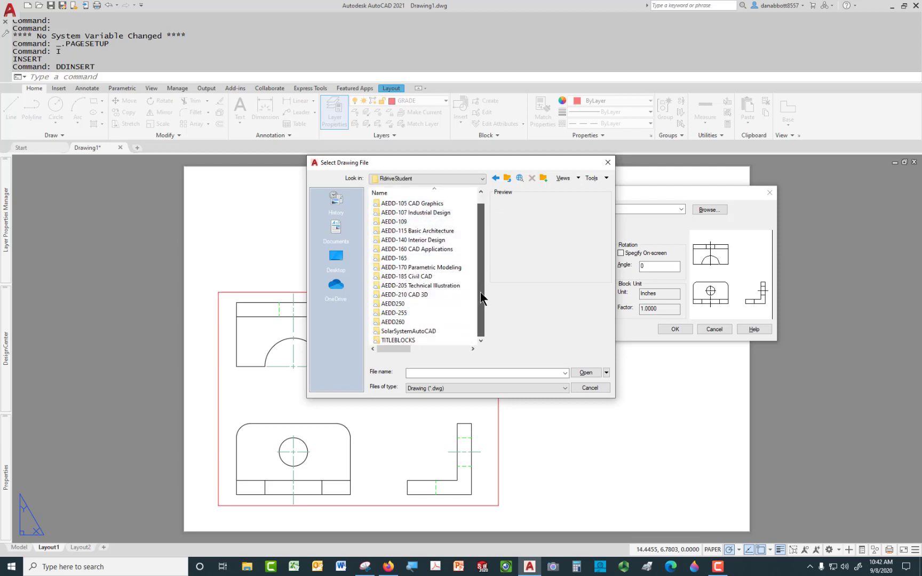
click(393, 339)
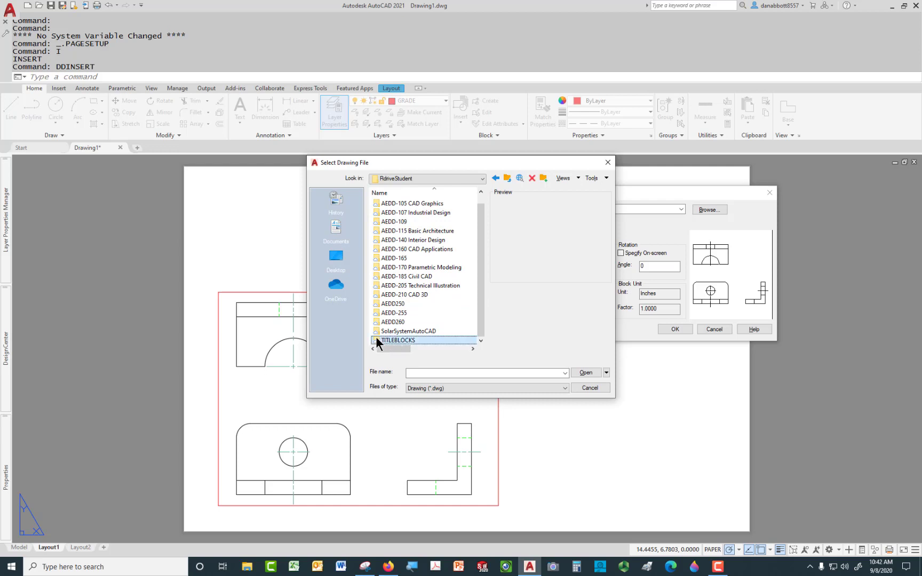
double_click(375, 337)
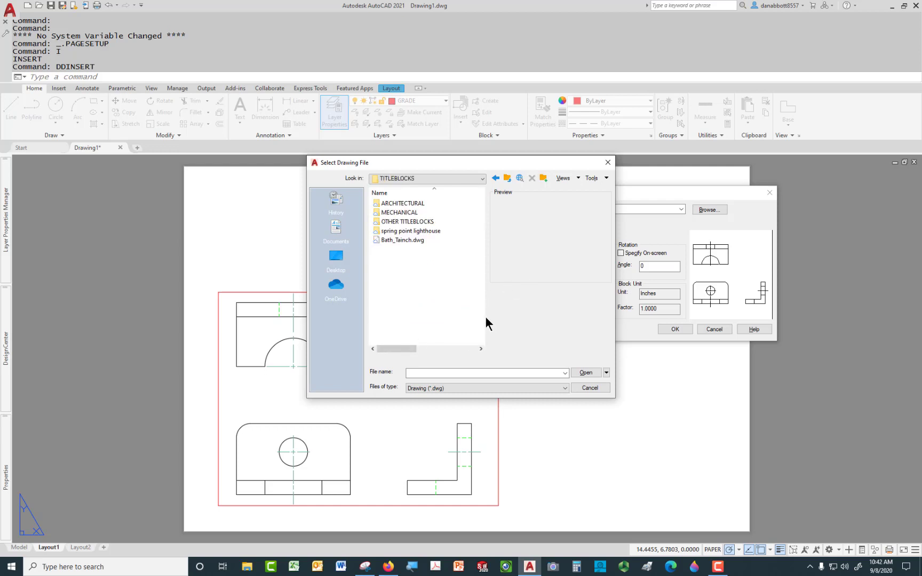
click(405, 212)
double_click(406, 211)
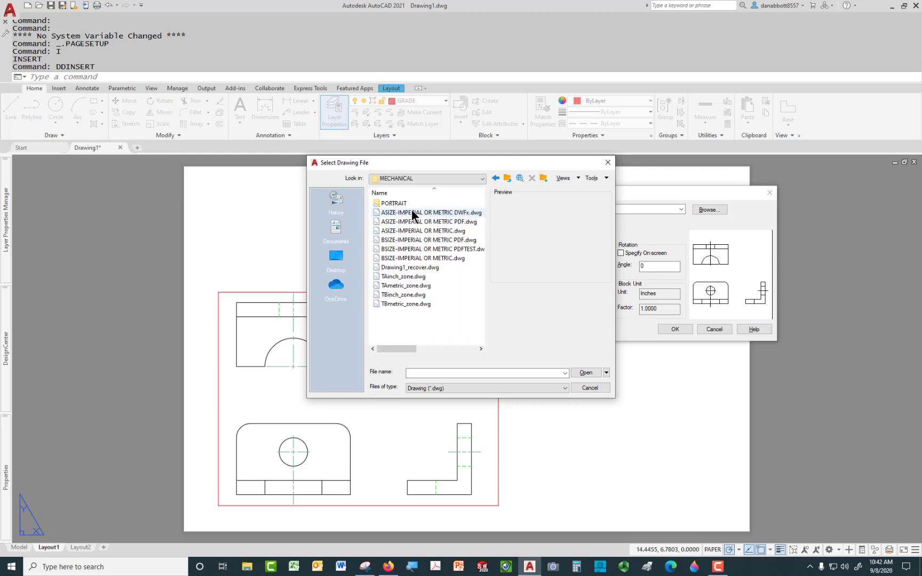
double_click(394, 295)
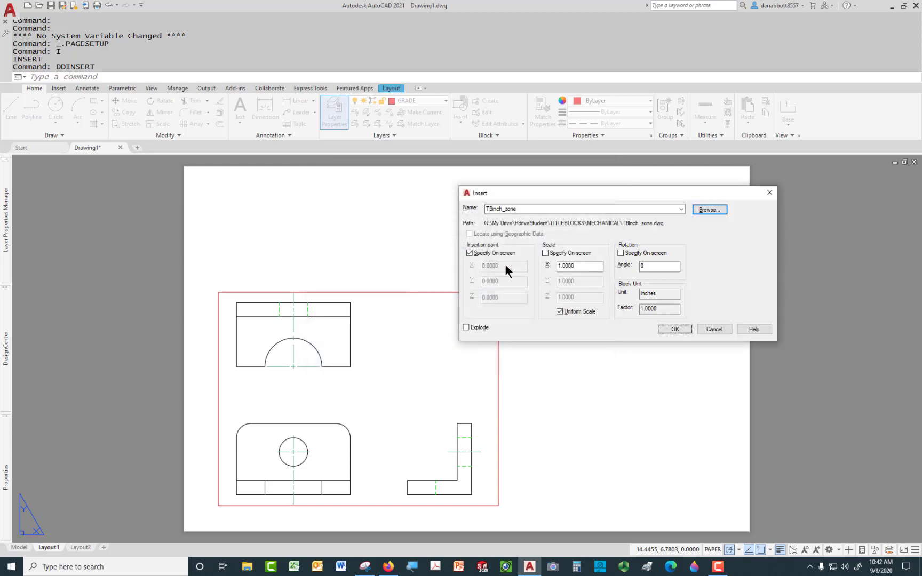
Insert the title block at 0,0,0 with a uniform scale of 1 and ROD SUPPORT as its title.
click(469, 253)
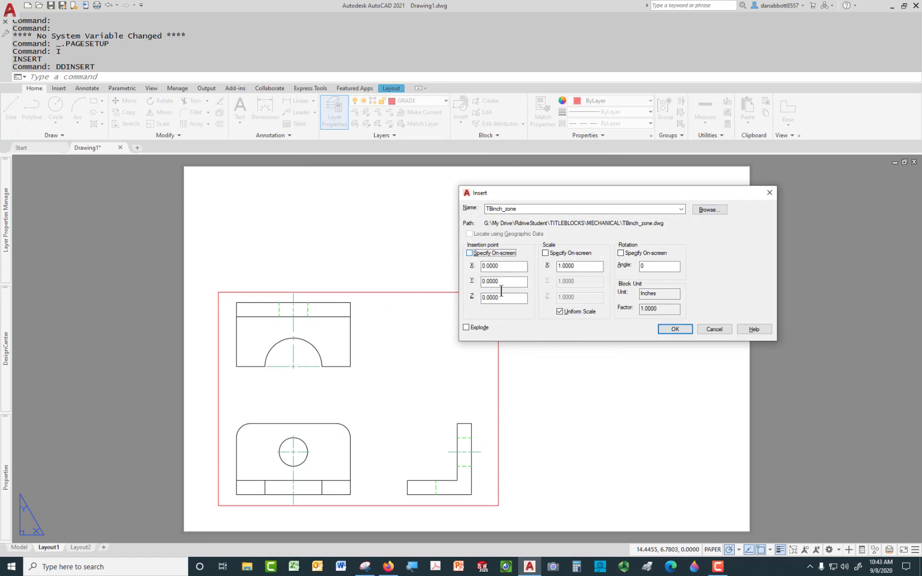
click(679, 329)
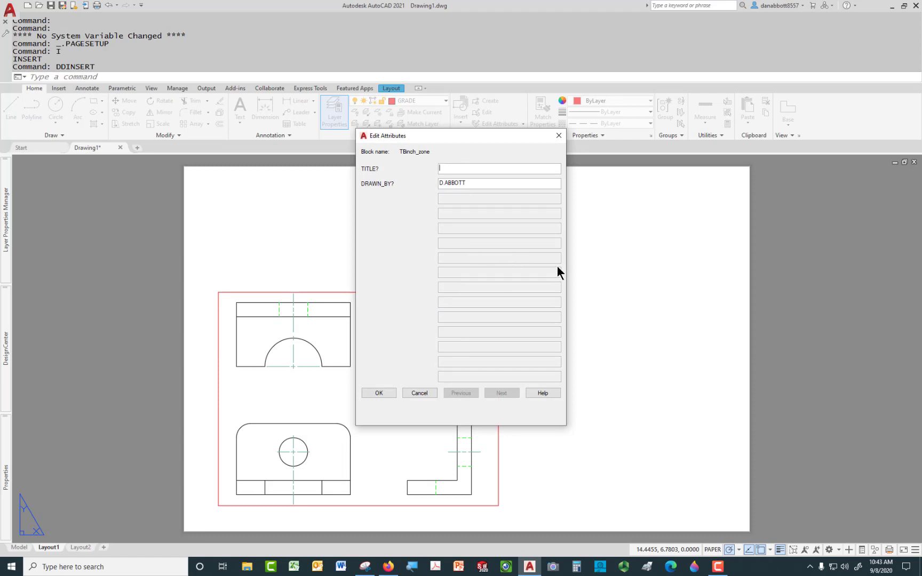
text(ROD SUD)
key(BackSpace)
key(BackSpace)
text(UPPORT)
click(379, 392)
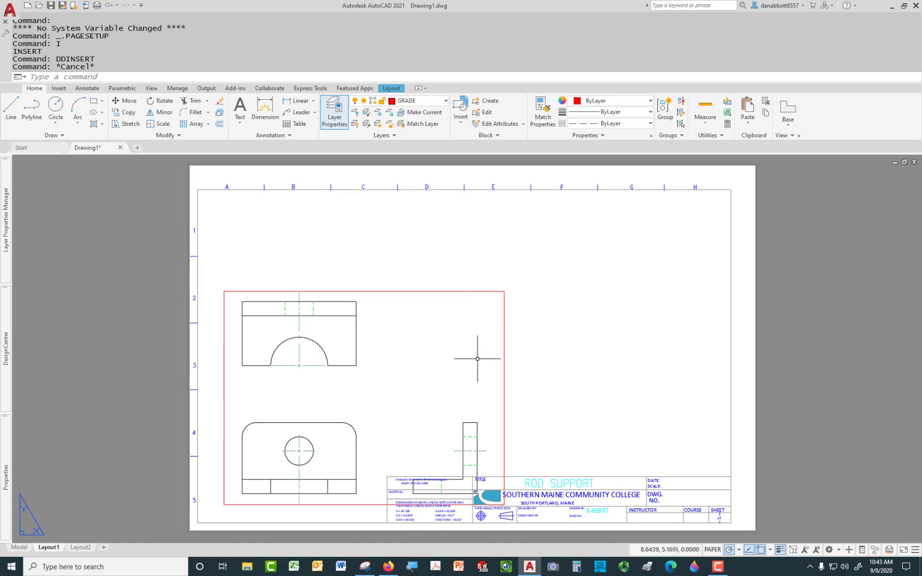
Move the viewport up and to the right on the sheet, clear of the title block.
click(504, 318)
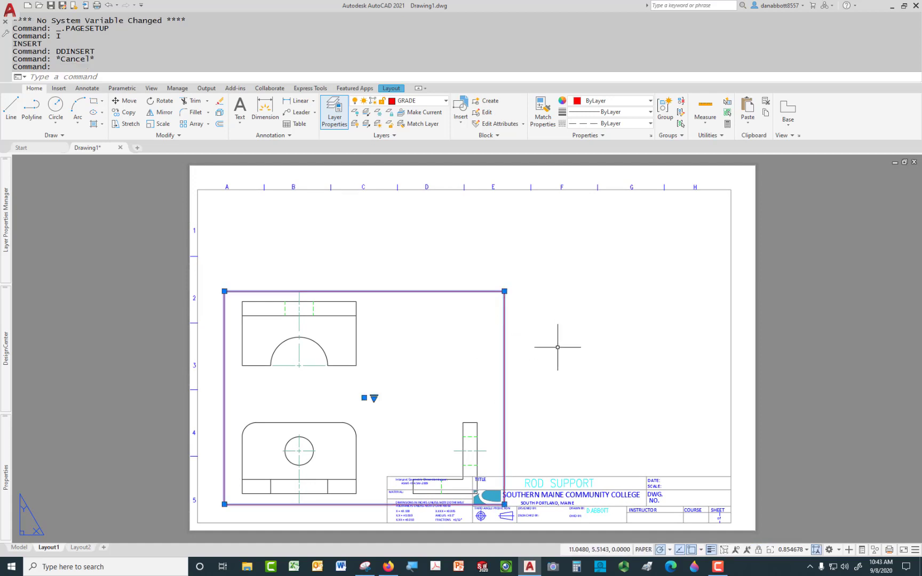
text(M)
key(Return)
click(535, 382)
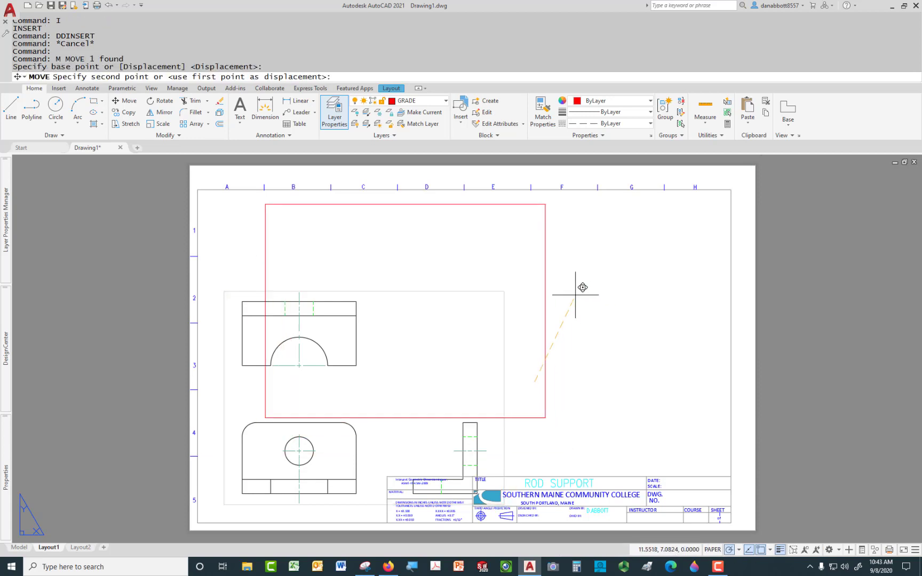
click(595, 293)
key(Escape)
Stretch the viewport's lower-right corner to the title block's upper-right corner and its upper-left corner to the border's upper-left corner.
click(560, 416)
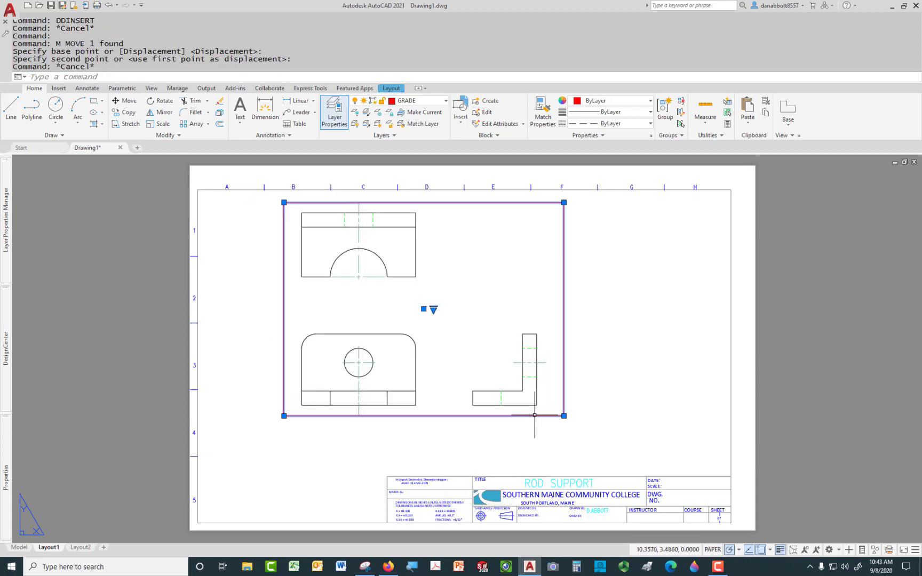
click(564, 416)
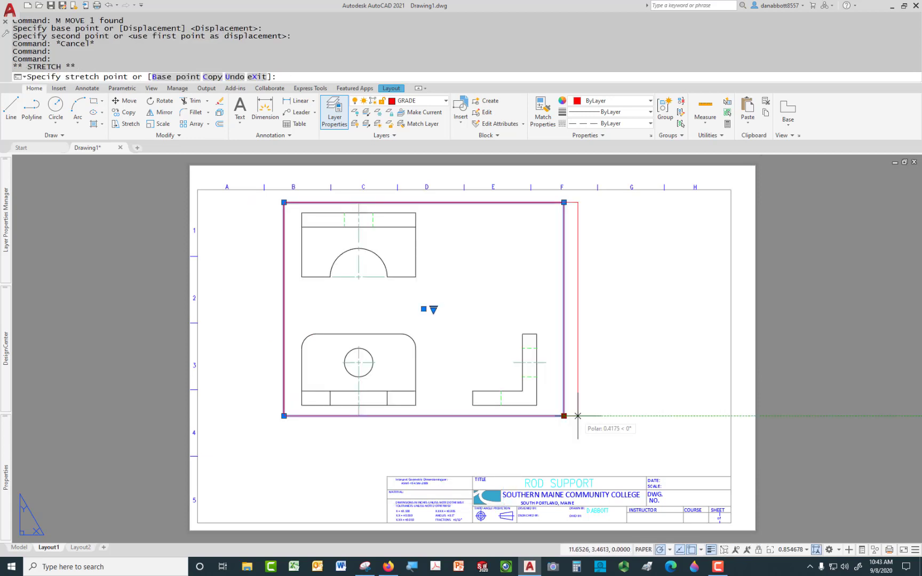
click(731, 477)
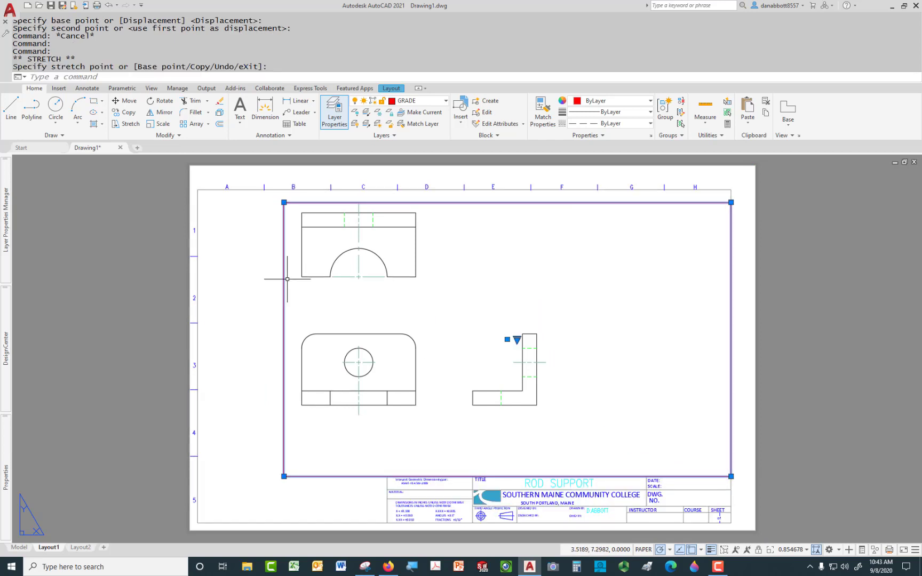
click(284, 202)
click(197, 190)
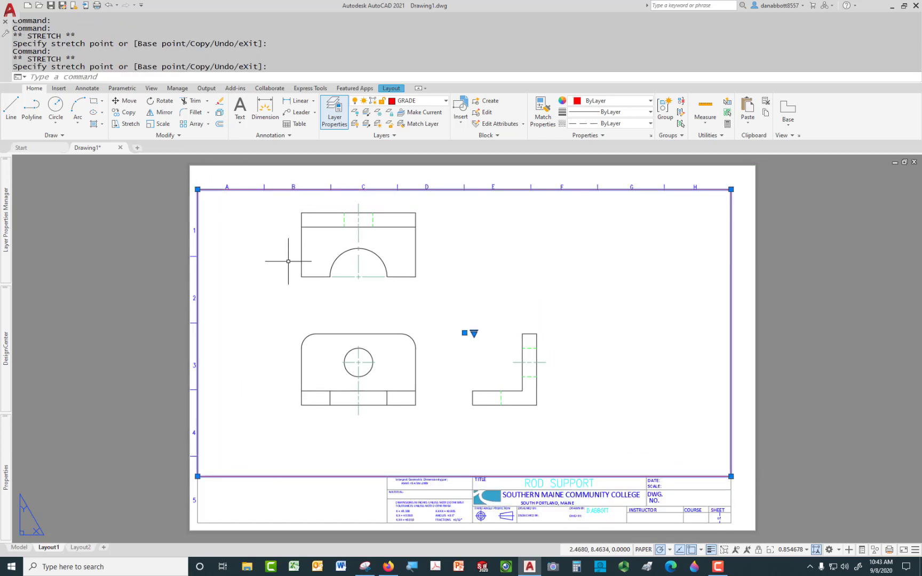
key(Escape)
Move the viewport and title block together slightly up and right at 45°, using the border's lower-left corner as base point.
middle_drag(366, 302, 361, 299)
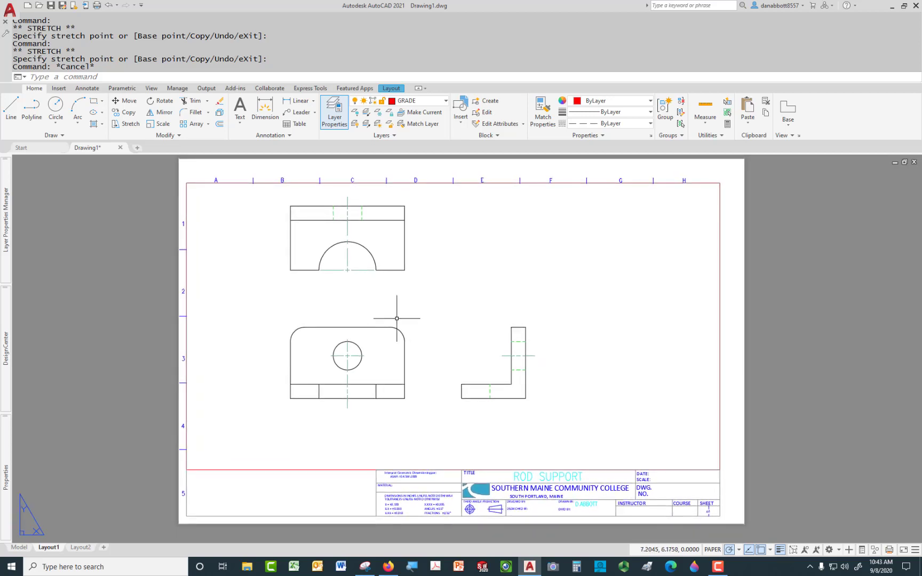
scroll(354, 312, down, 2)
click(166, 188)
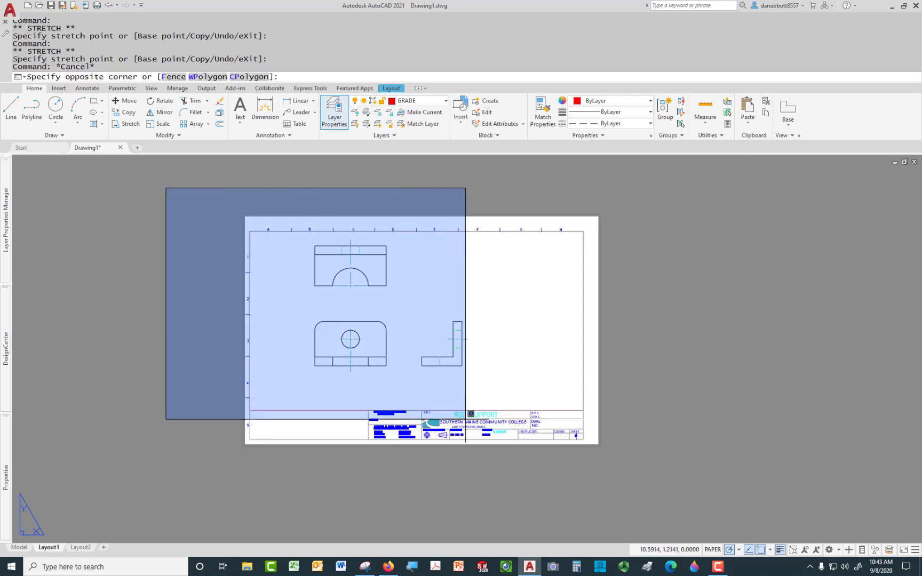
click(724, 492)
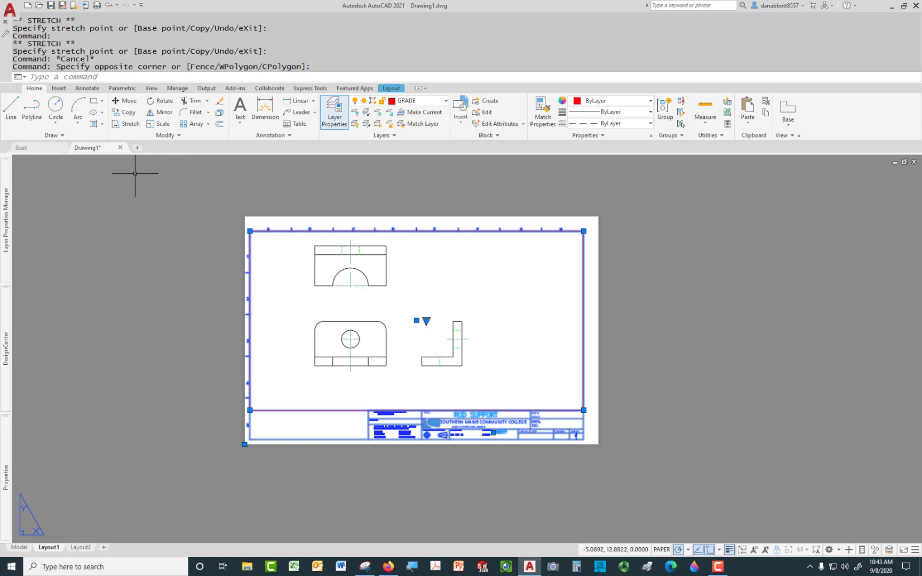
click(126, 101)
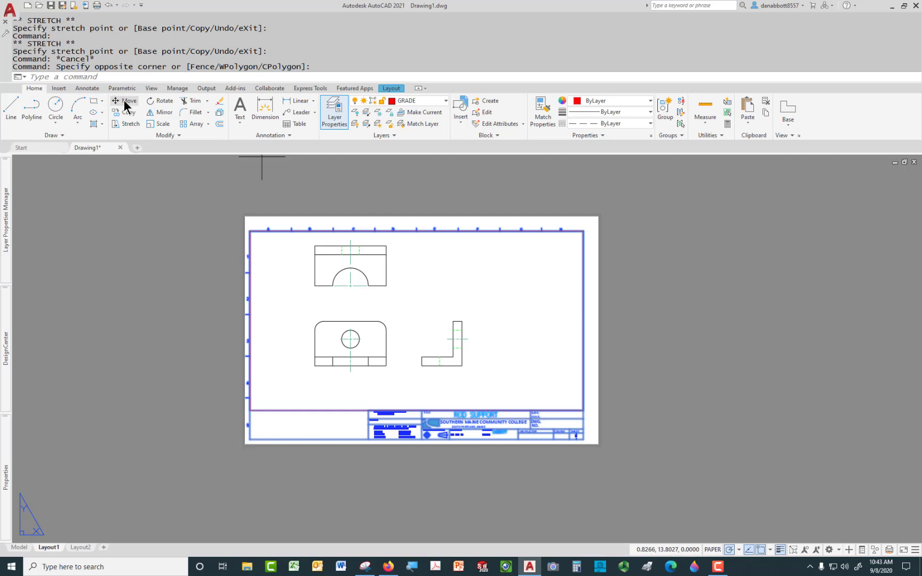
click(250, 439)
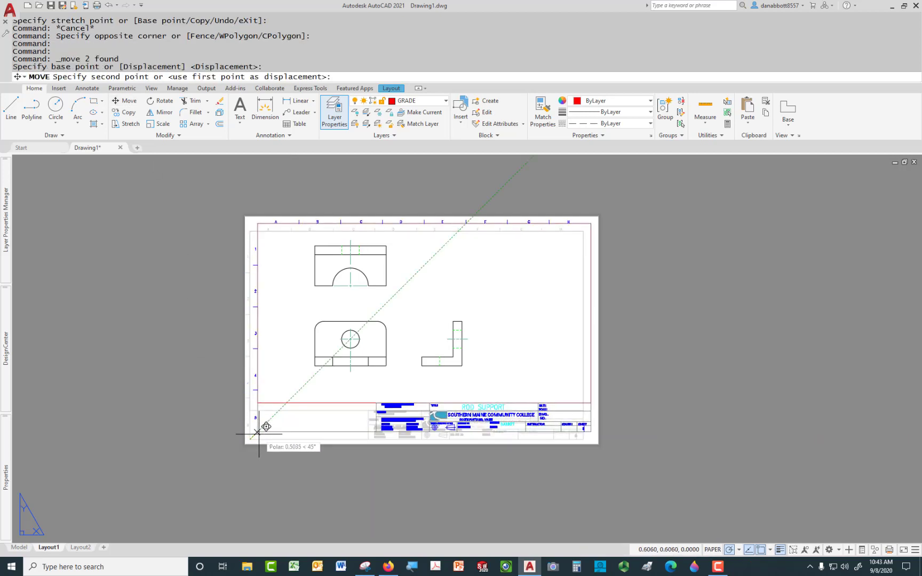
click(257, 433)
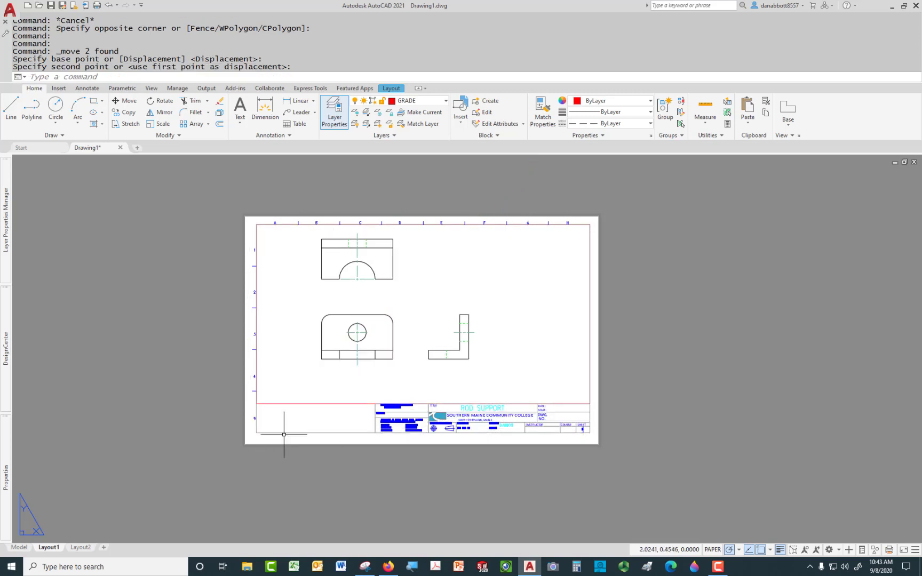
Put the viewport frame on the VP layer.
scroll(369, 367, up, 2)
scroll(369, 368, up, 2)
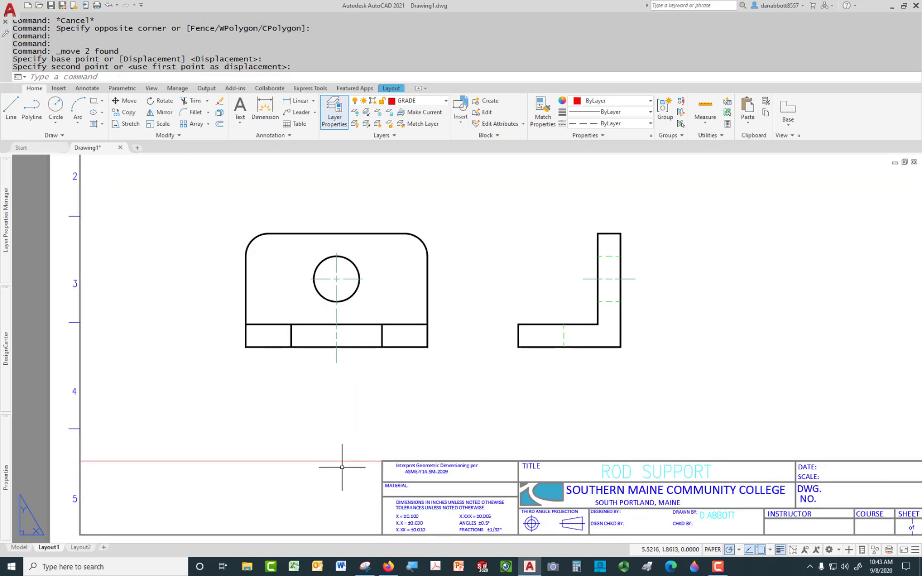
click(330, 461)
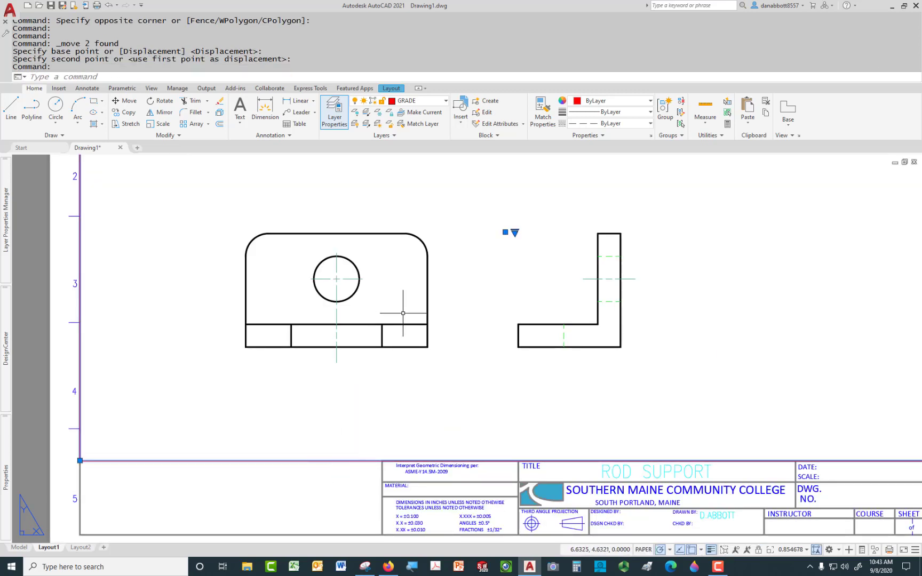
click(445, 100)
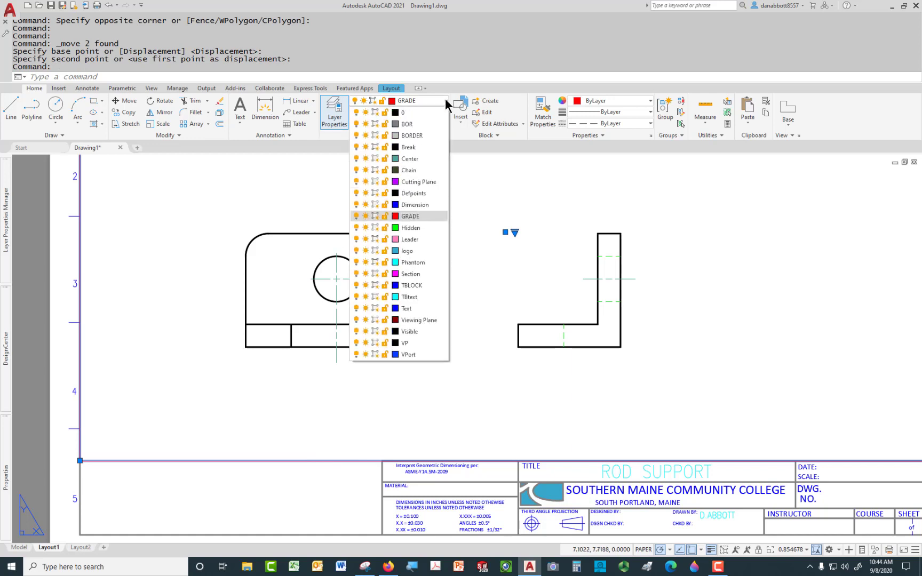
click(407, 344)
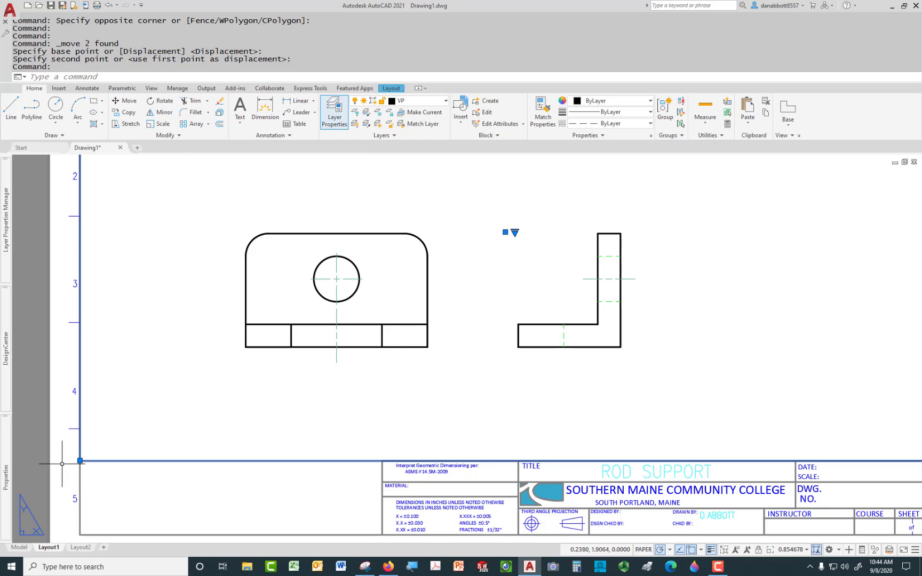
Check the plot setting of the VP layer in the layer properties with the Plot column widened, and review the whole sheet.
mouse_move(10, 226)
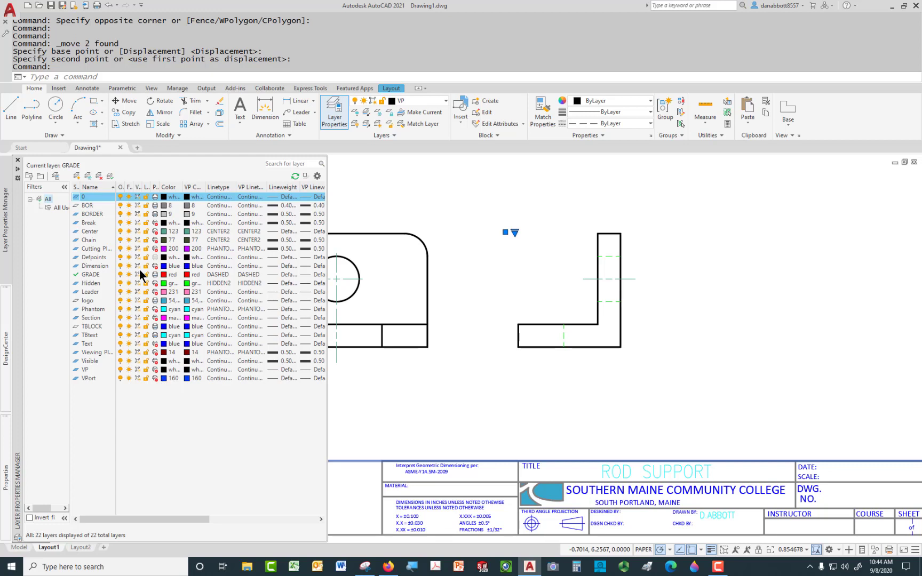
double_click(158, 186)
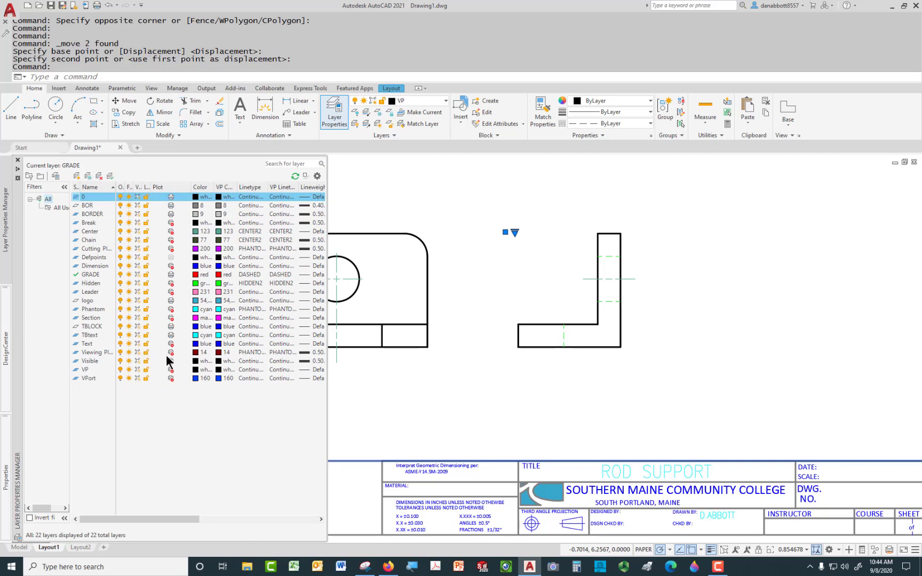
click(477, 392)
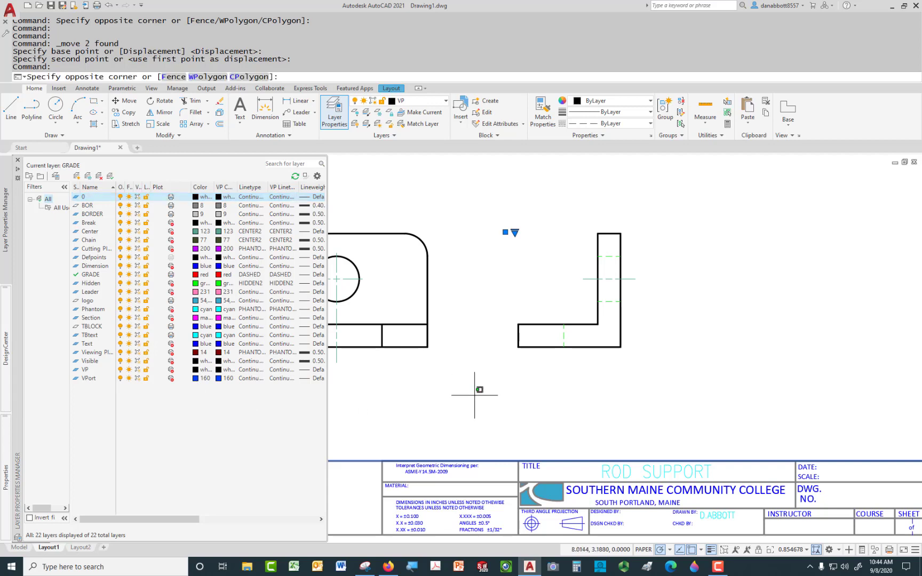
key(Escape)
scroll(475, 395, down, 1)
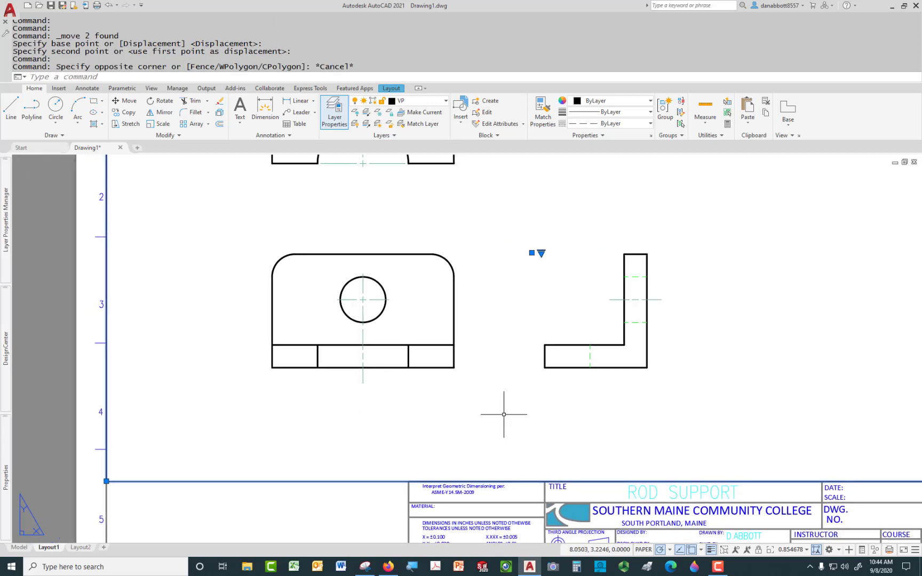
scroll(488, 406, down, 2)
middle_drag(490, 405, 448, 416)
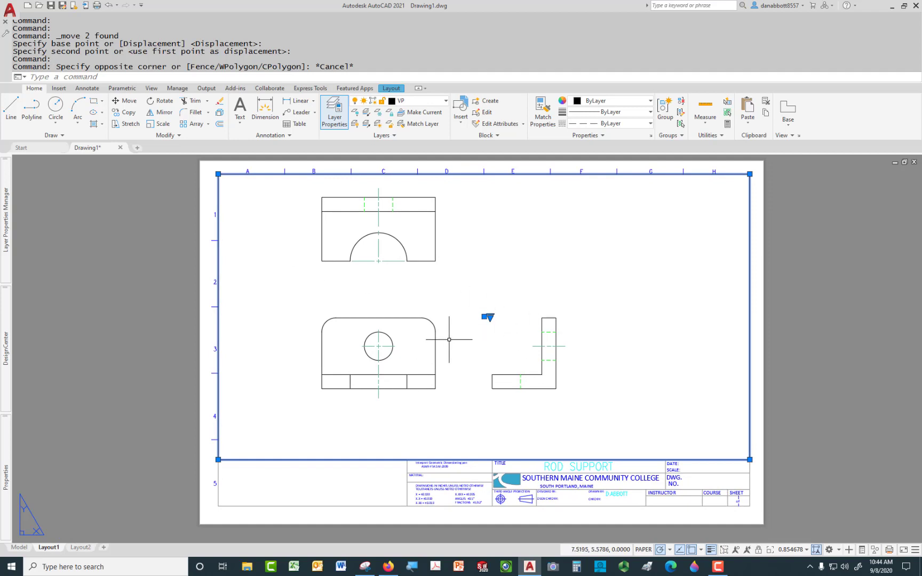
Clear the current selection and activate model space inside the viewport on Layout1.
middle_drag(448, 339, 430, 354)
key(Escape)
key(Escape)
key(Escape)
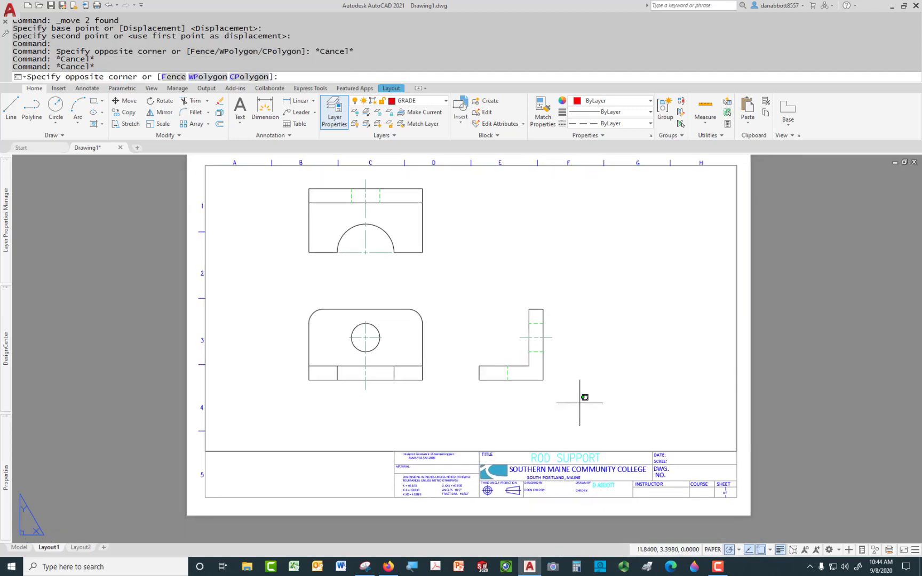
double_click(586, 397)
Set the scale of the active Layout1 viewport showing the three part views to 1:1.
middle_drag(570, 399, 604, 409)
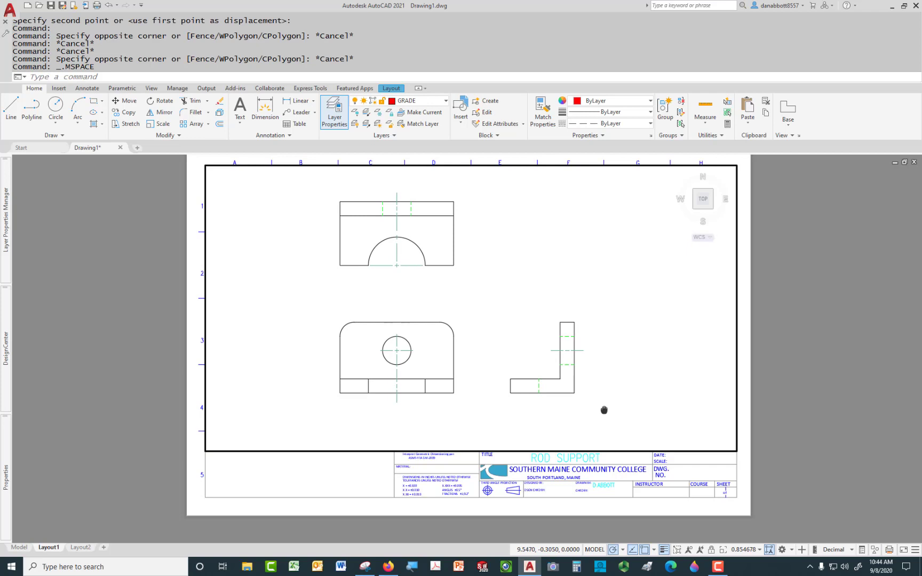
scroll(596, 402, down, 10)
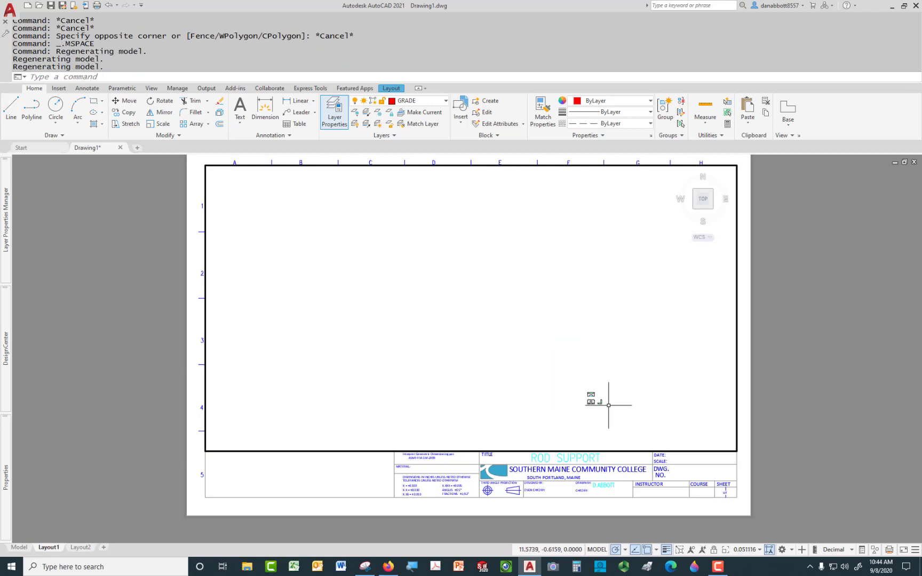
scroll(582, 391, up, 15)
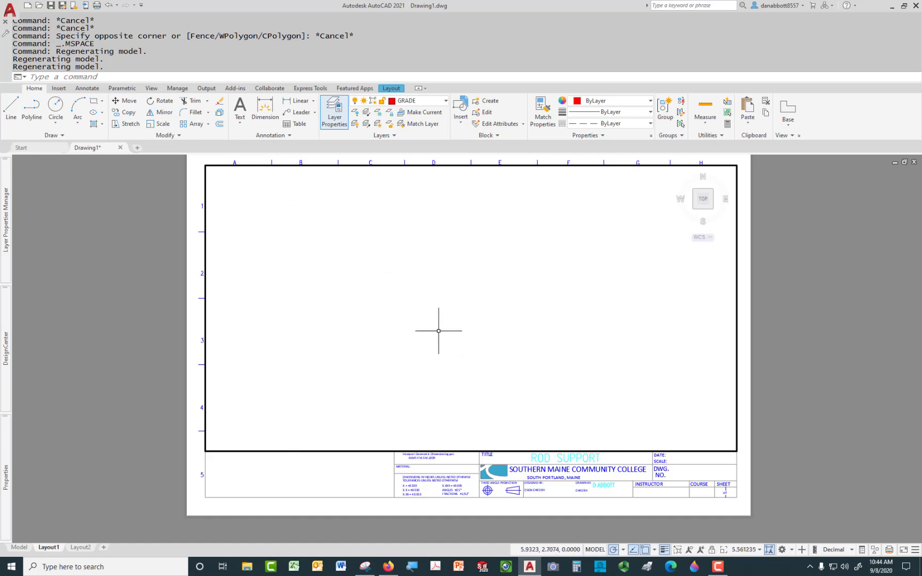
scroll(453, 335, down, 10)
scroll(472, 339, up, 4)
mouse_move(478, 351)
middle_down()
mouse_move(580, 356)
mouse_move(461, 348)
middle_up()
scroll(549, 358, down, 3)
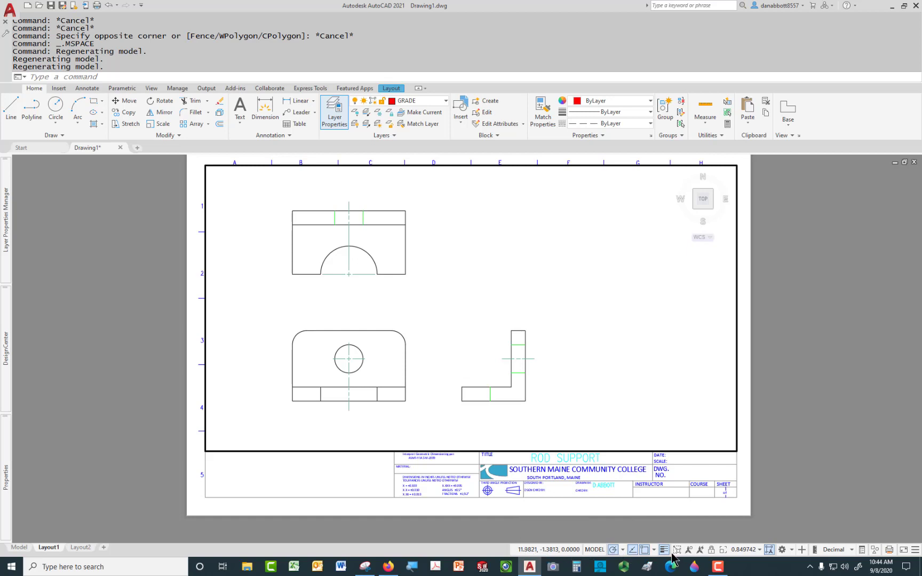
click(759, 551)
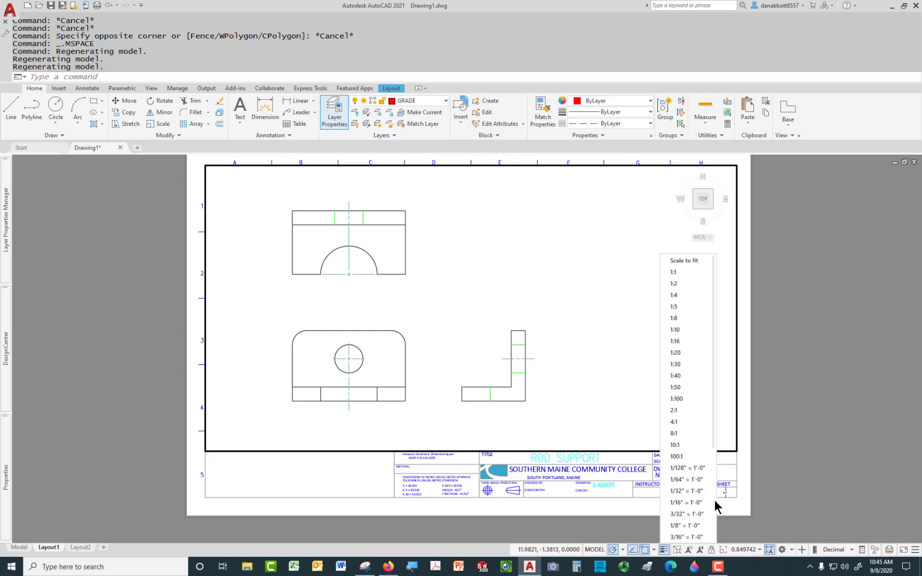
click(683, 273)
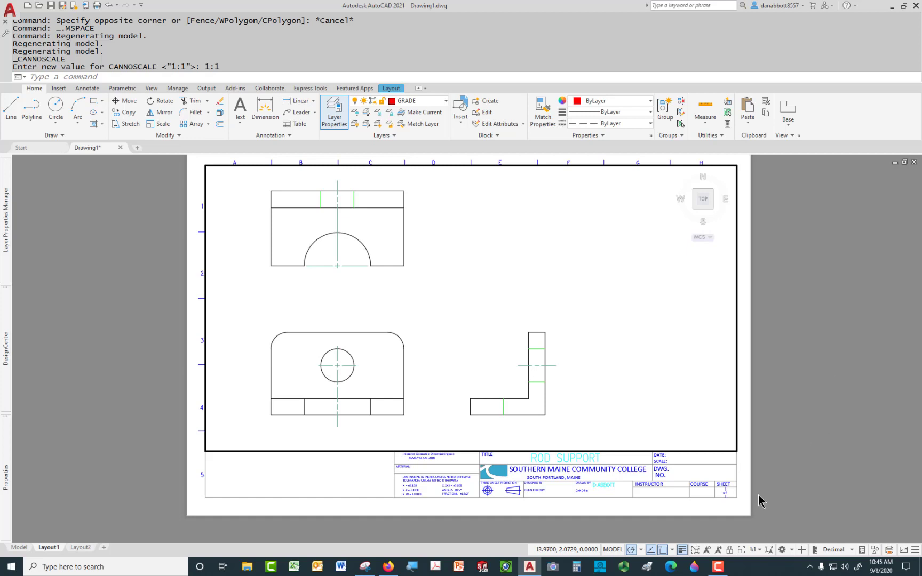
Lock the display of the active Layout1 viewport.
click(730, 551)
scroll(559, 384, up, 2)
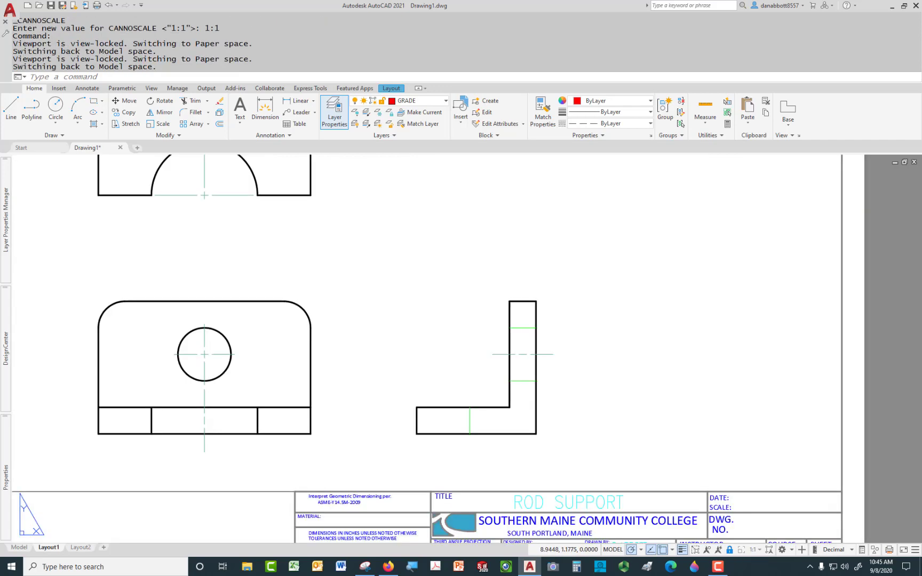
scroll(581, 406, down, 4)
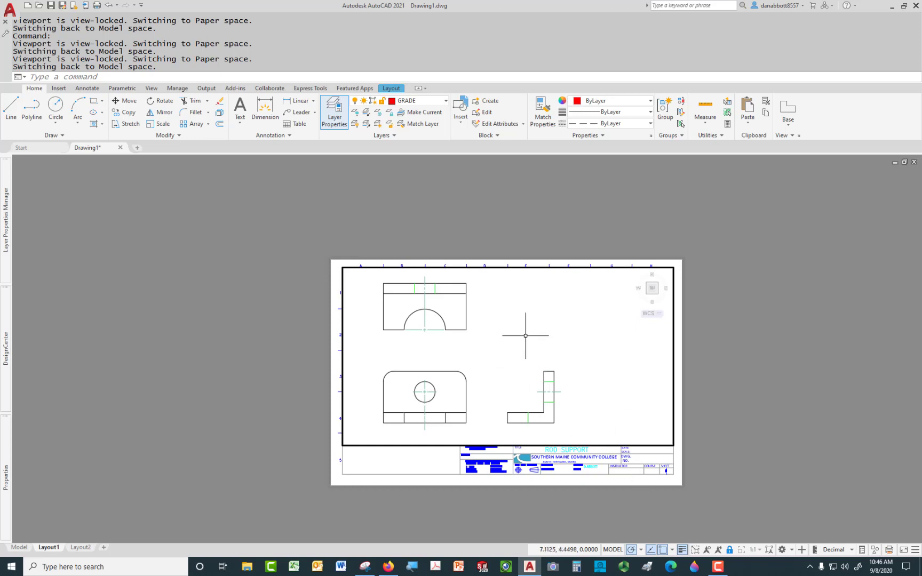
scroll(456, 305, up, 2)
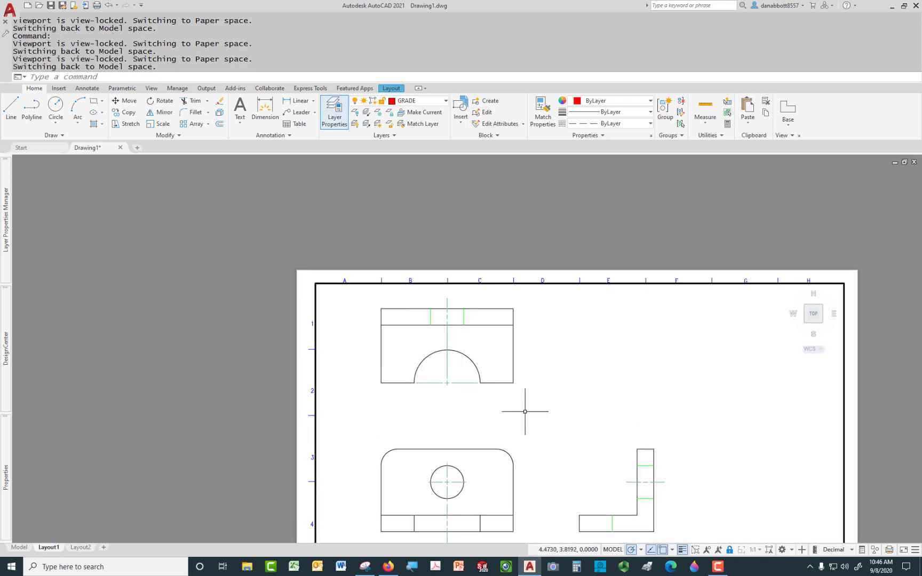
middle_drag(525, 412, 488, 348)
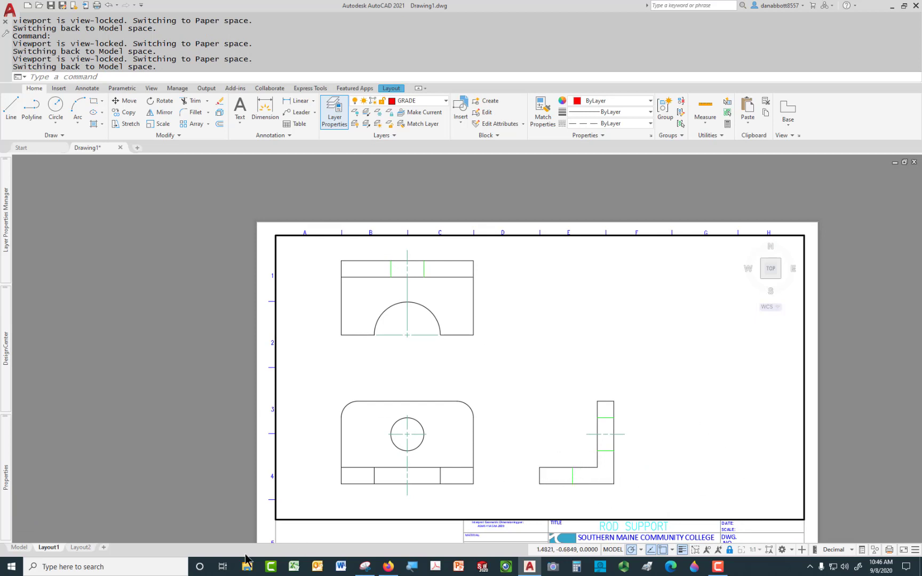
Compare the part views in model space with their appearance on Layout1, including the front view's hole and centerlines.
click(24, 547)
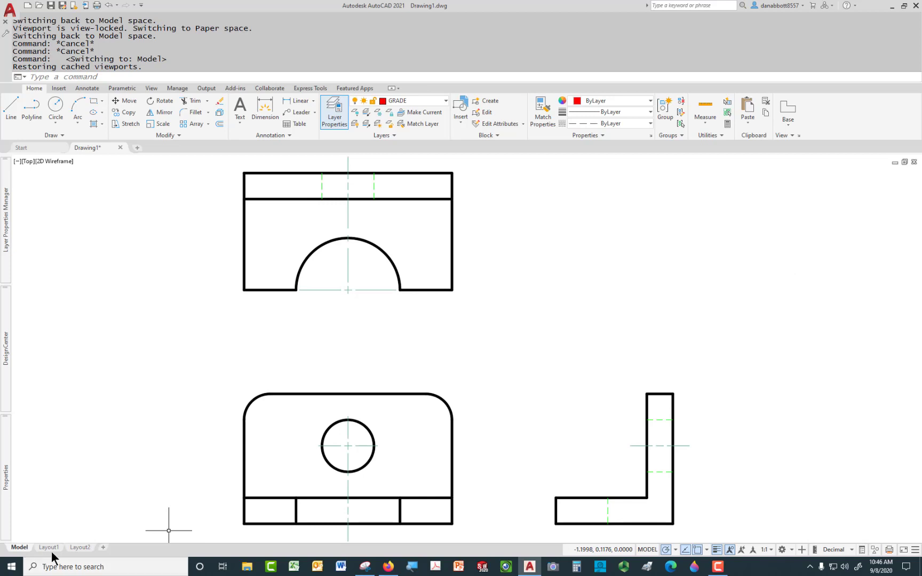
click(49, 548)
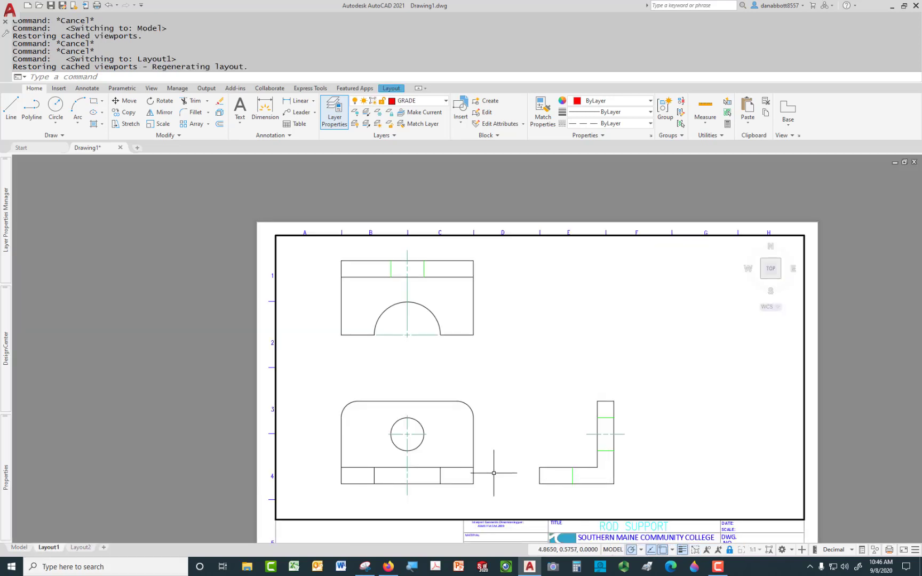
scroll(407, 421, up, 3)
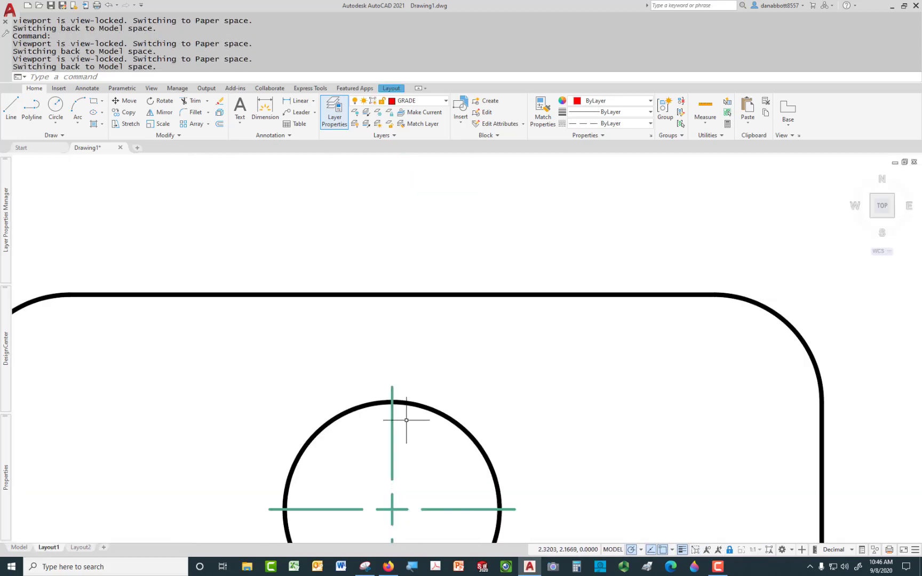
scroll(435, 430, down, 5)
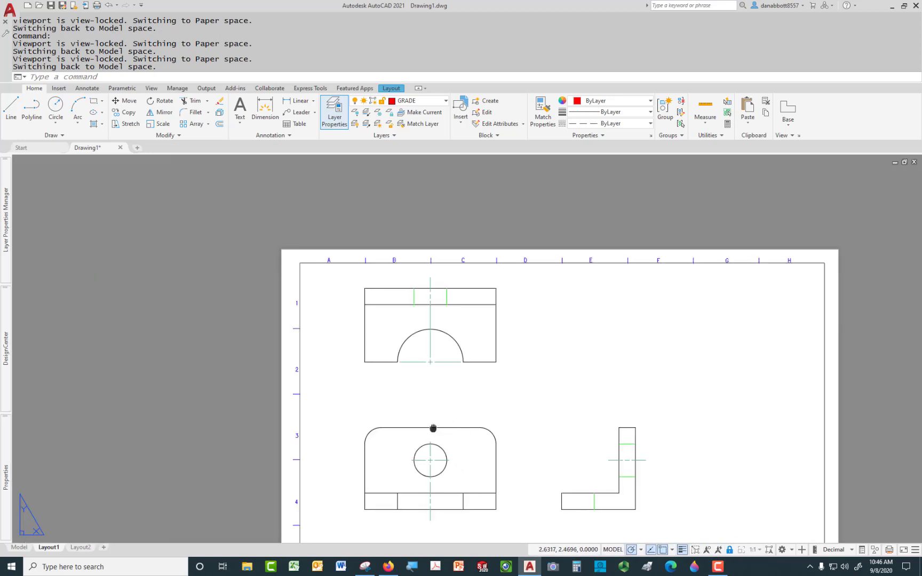
middle_drag(433, 428, 418, 406)
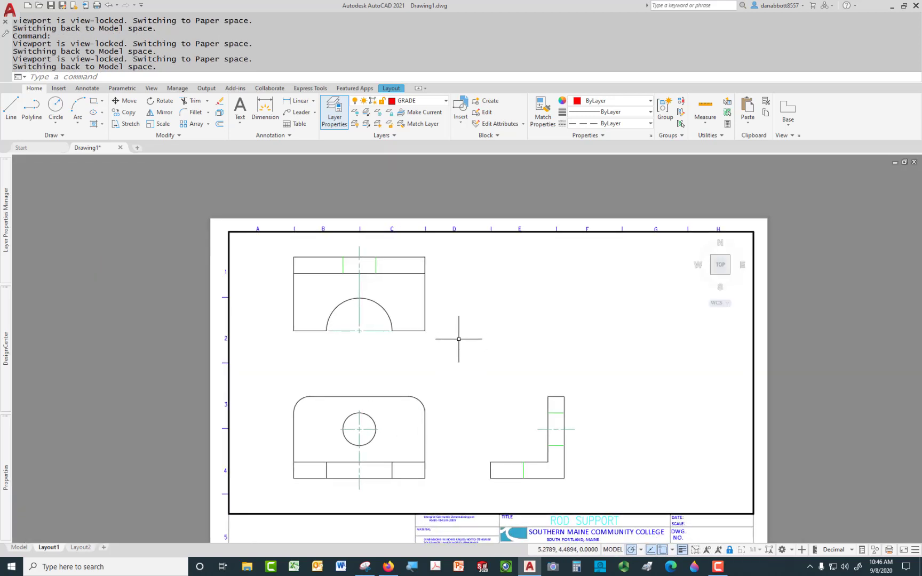
Review the drawing's dimension styles in the Dimension Style Manager and close it without changes.
text(D)
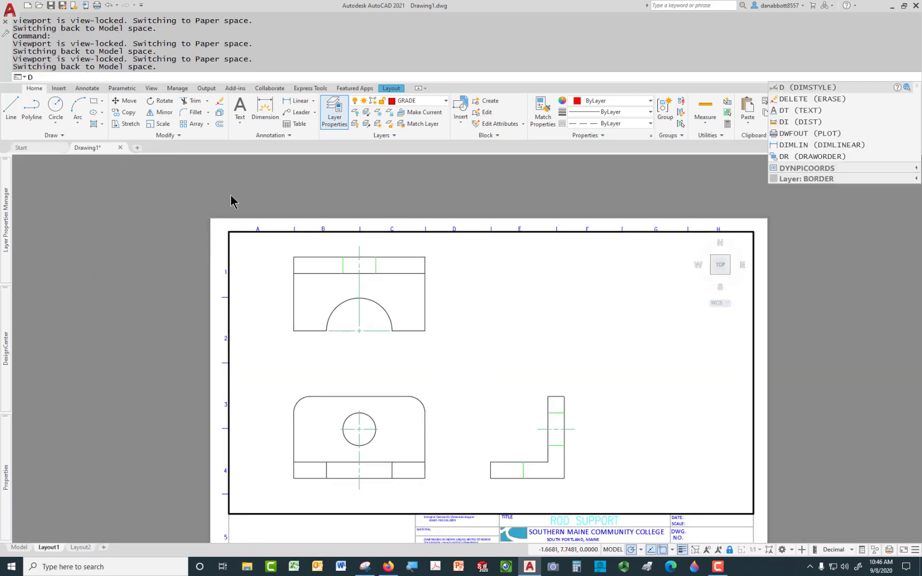
key(Return)
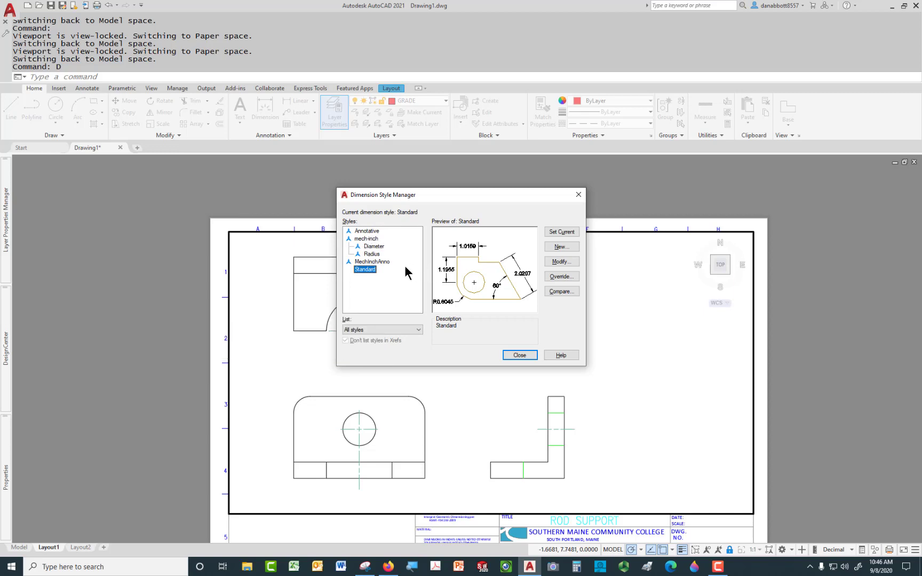
click(578, 195)
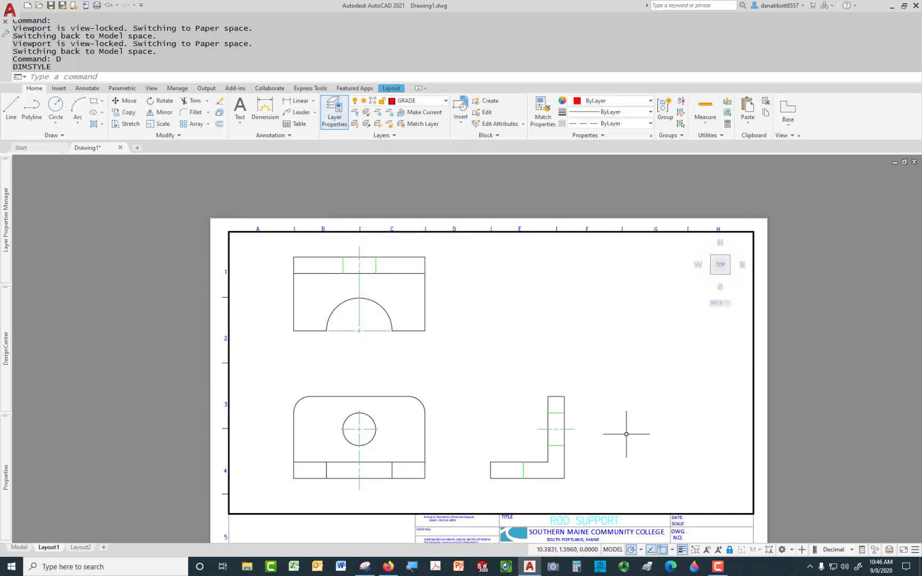
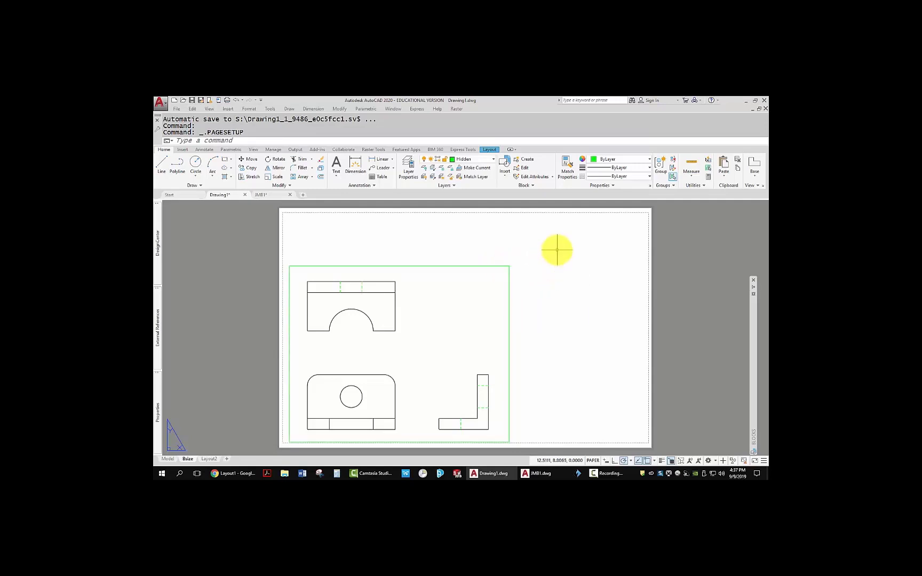
Start the Insert command and check the insertion choices for the TAinch_zone title block.
text(I)
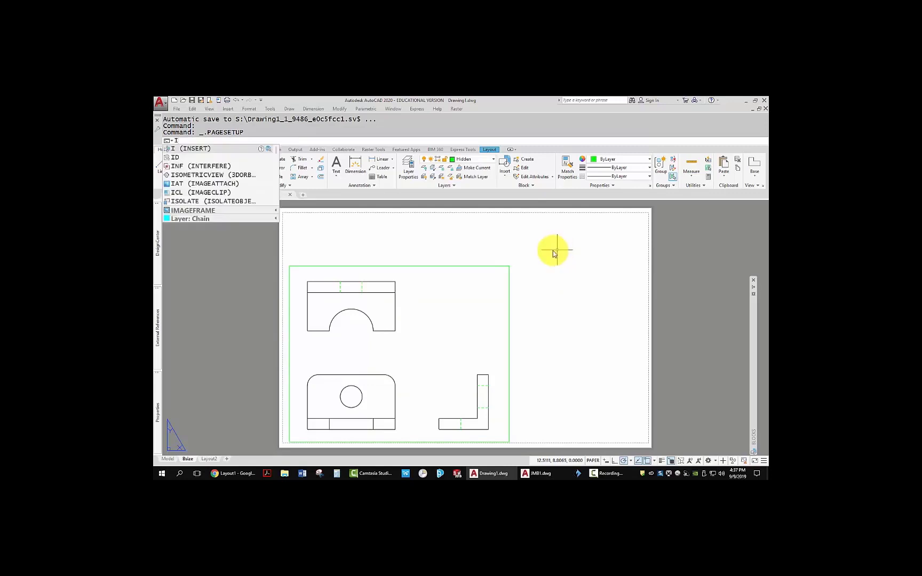
key(Return)
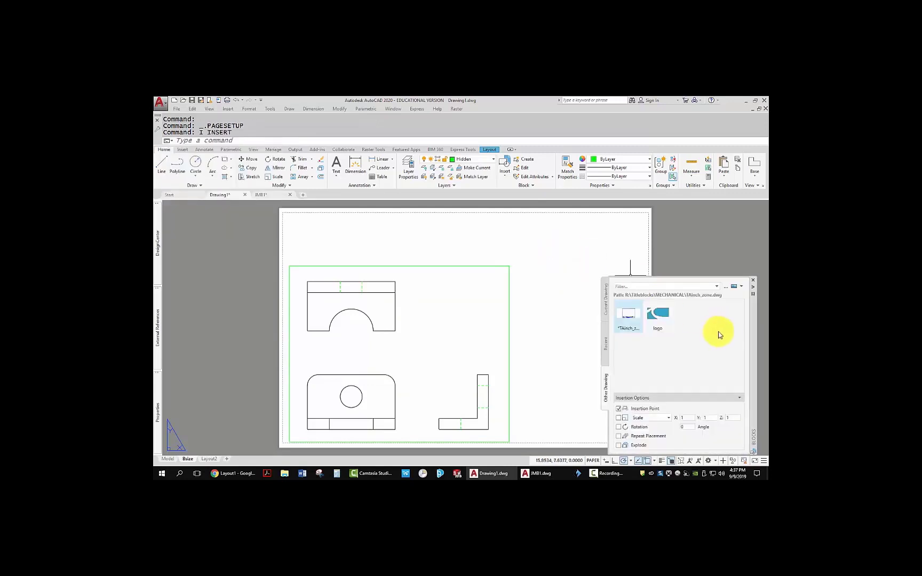
right_click(631, 316)
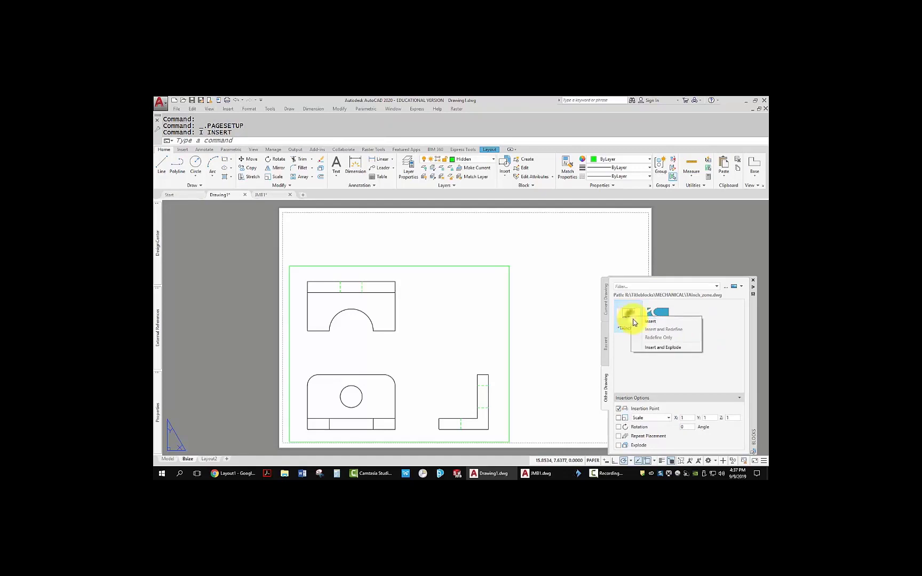
click(707, 336)
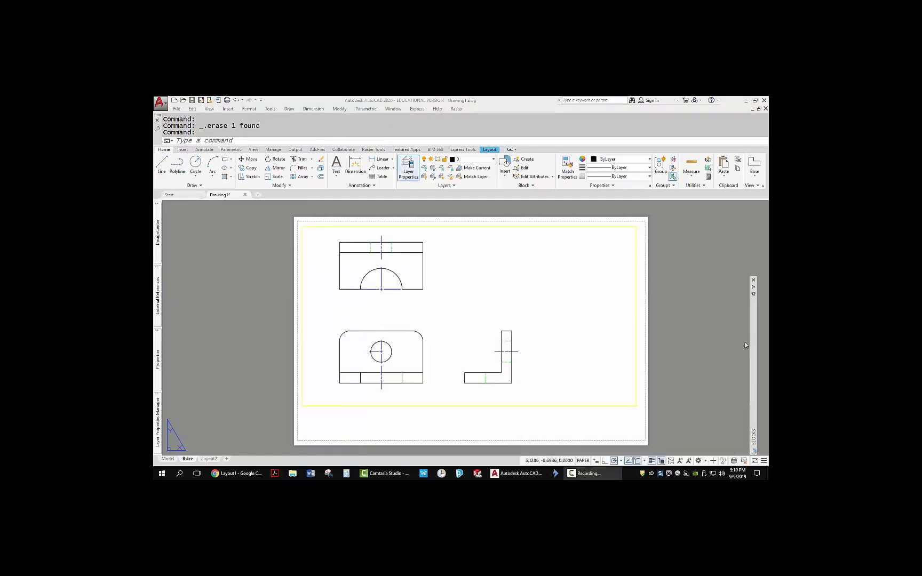
Remove both title blocks from the list of recently used blocks.
click(753, 341)
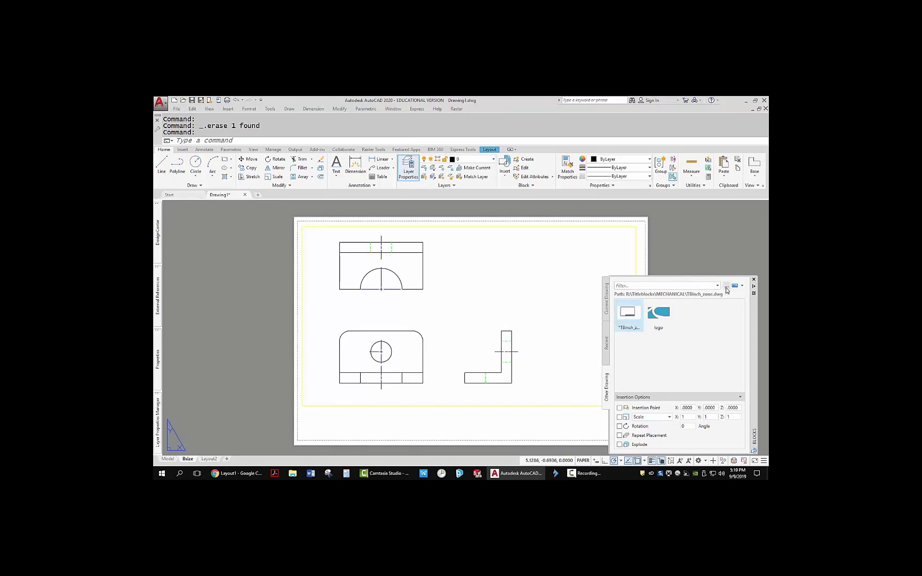
click(607, 341)
right_click(635, 309)
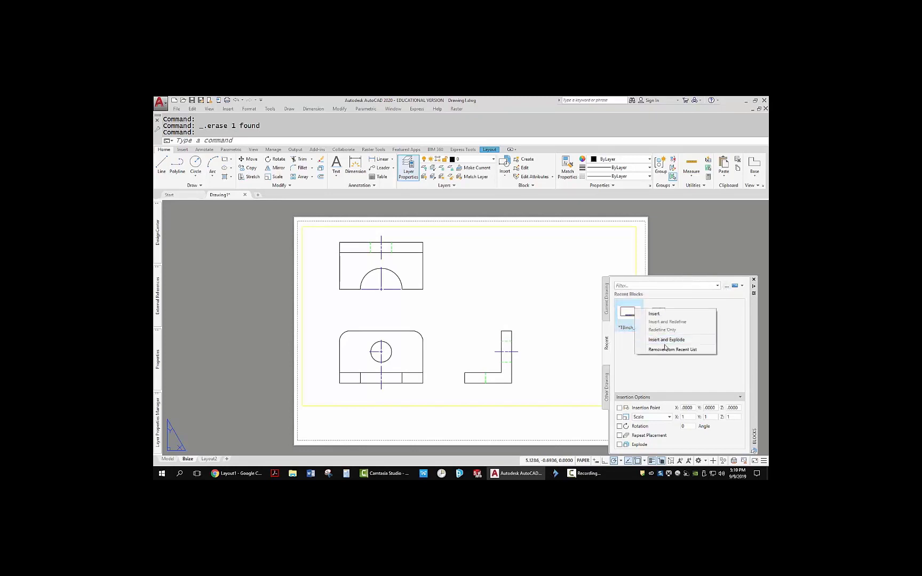
click(667, 350)
right_click(634, 314)
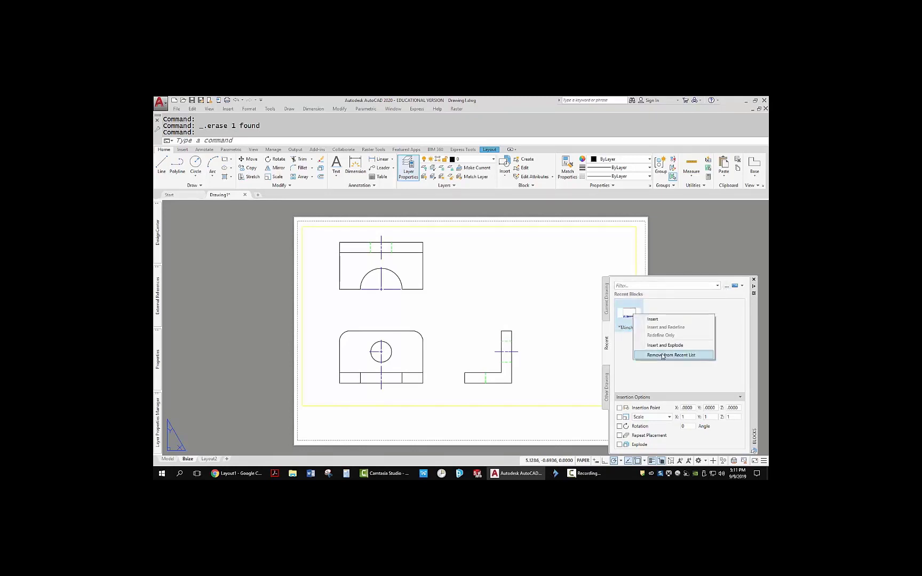
click(661, 355)
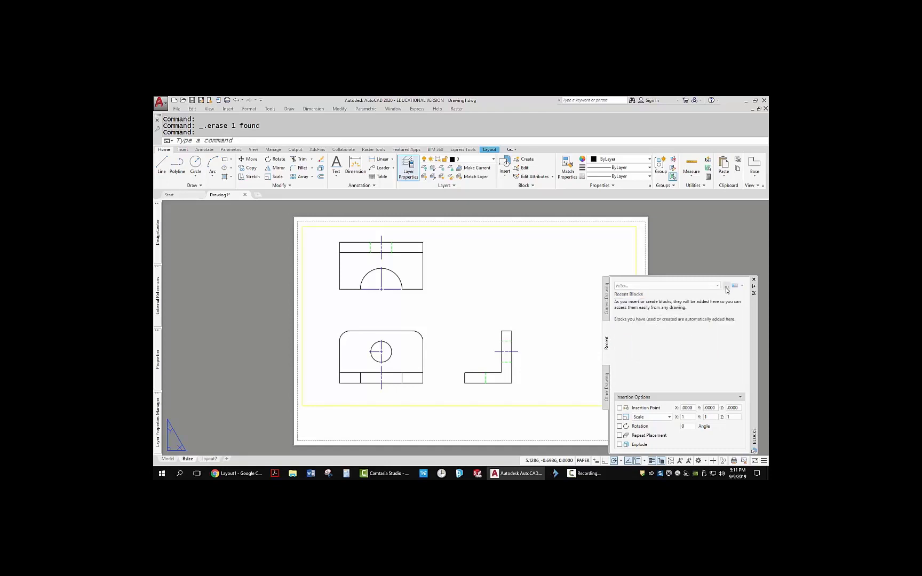
Load TBinch_zone.dwg from the MECHANICAL title block folder as a source for block insertion.
click(727, 287)
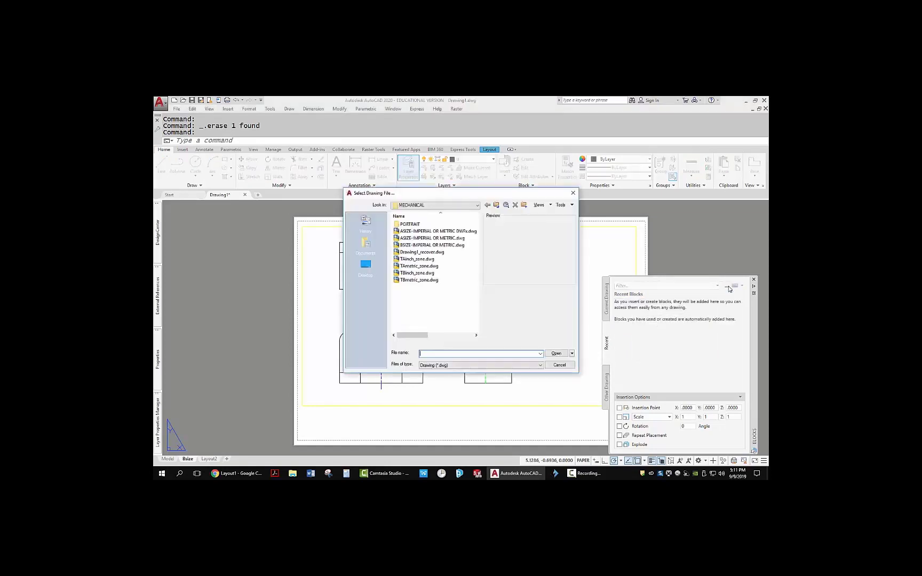
drag(462, 200, 470, 254)
click(474, 259)
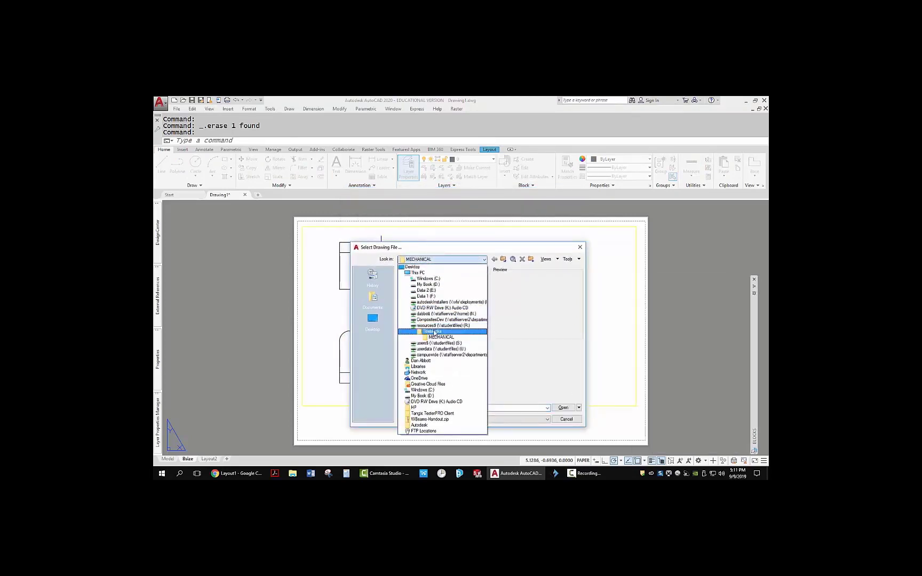
click(437, 338)
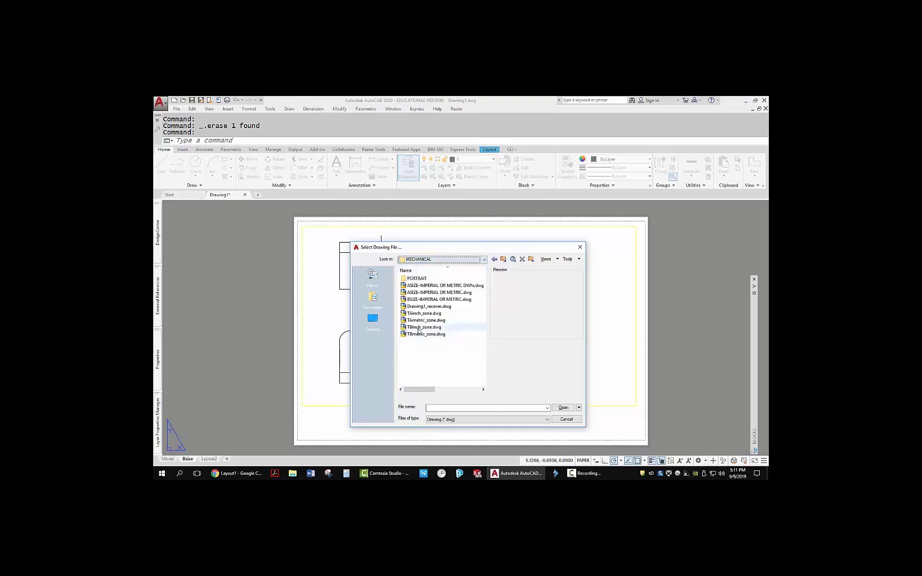
click(426, 327)
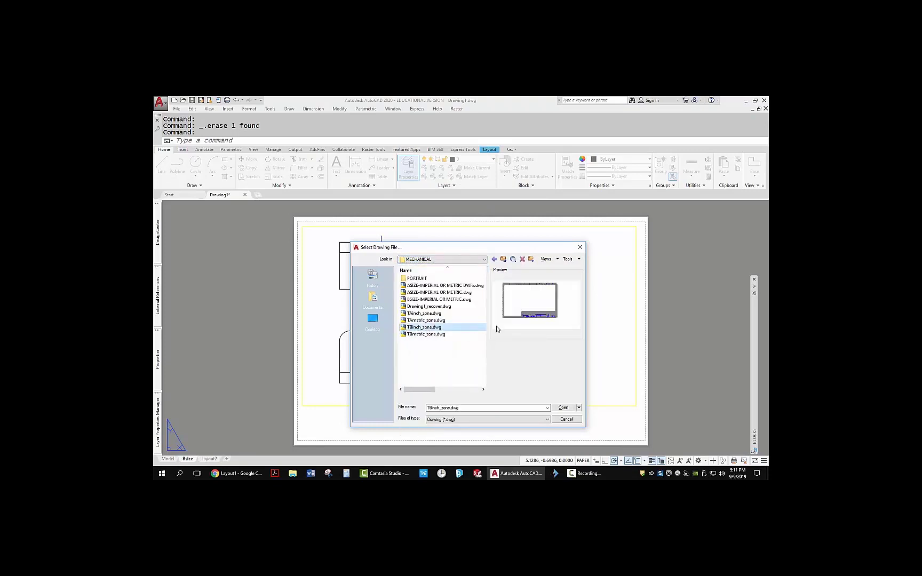
click(563, 407)
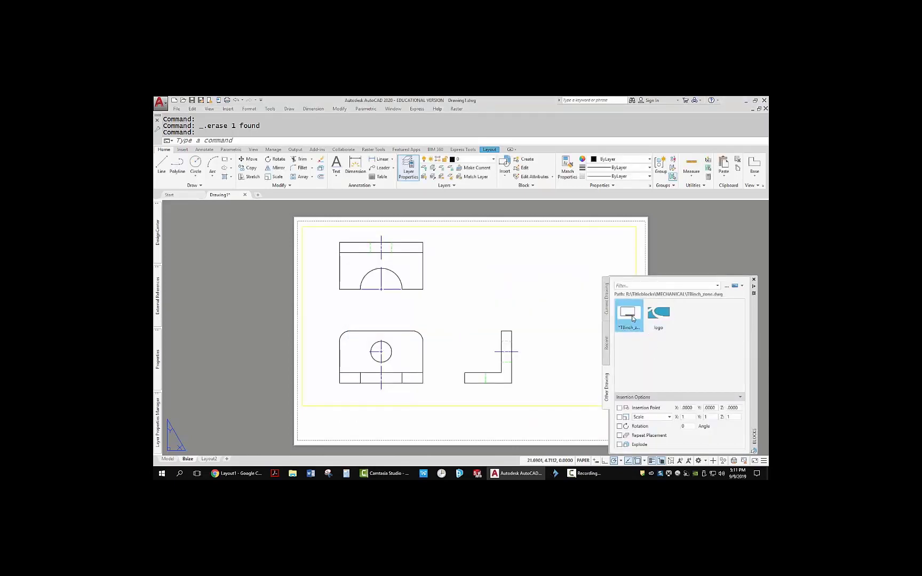
Insert the TBinch_zone title block at 0,0,0 without prompting for an insertion point, redefining the existing block definition.
click(620, 410)
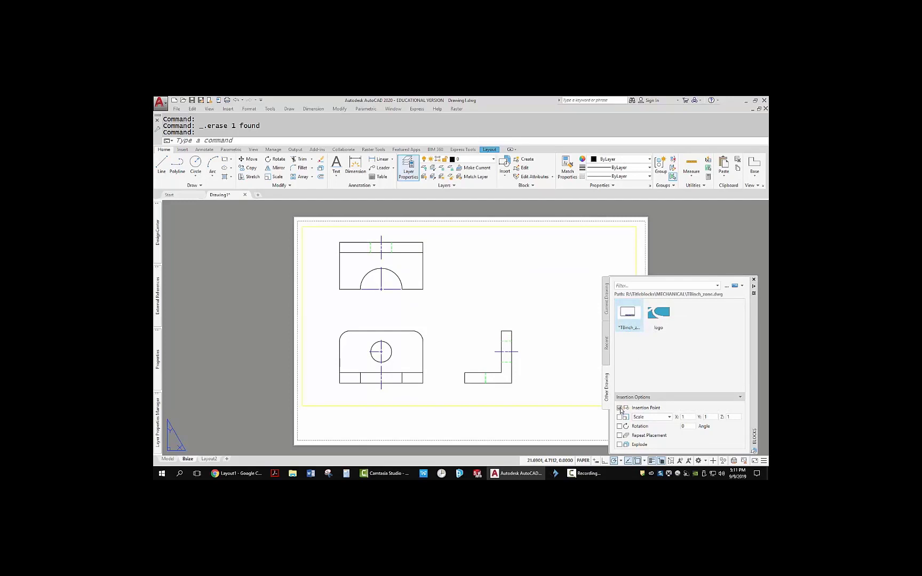
click(620, 409)
click(625, 320)
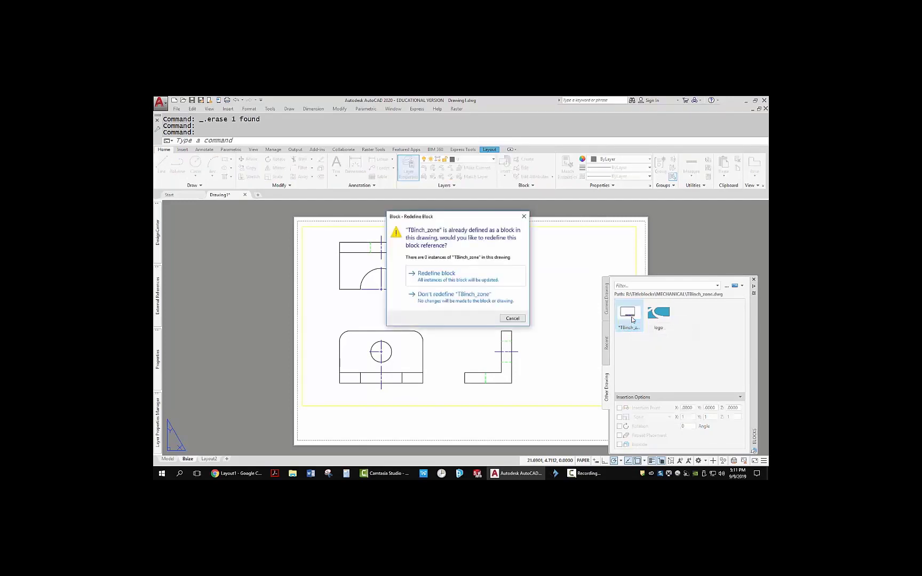
click(445, 275)
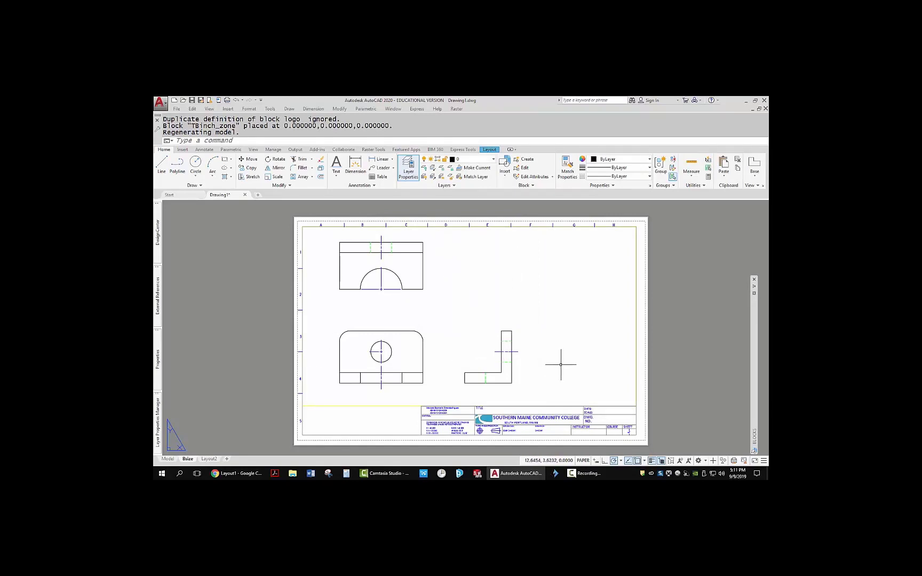
double_click(446, 300)
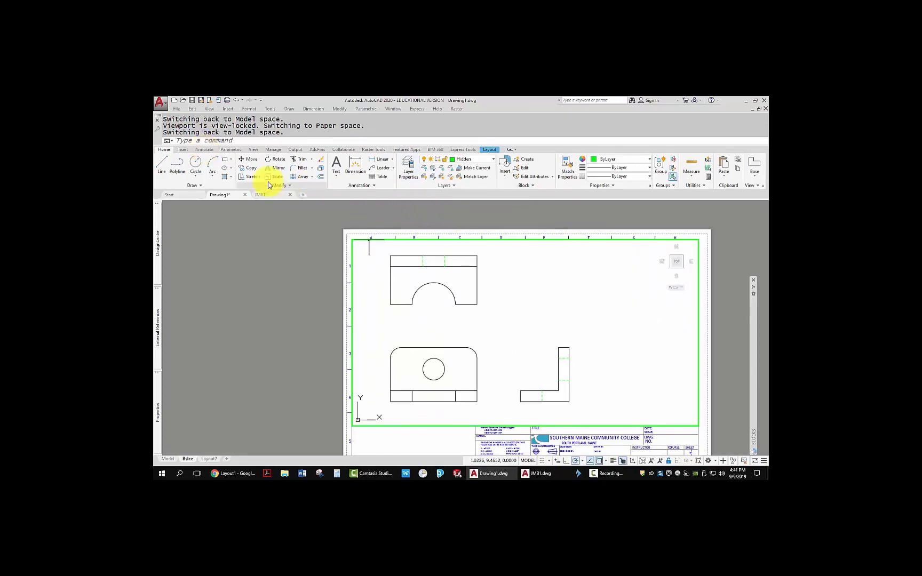
click(207, 150)
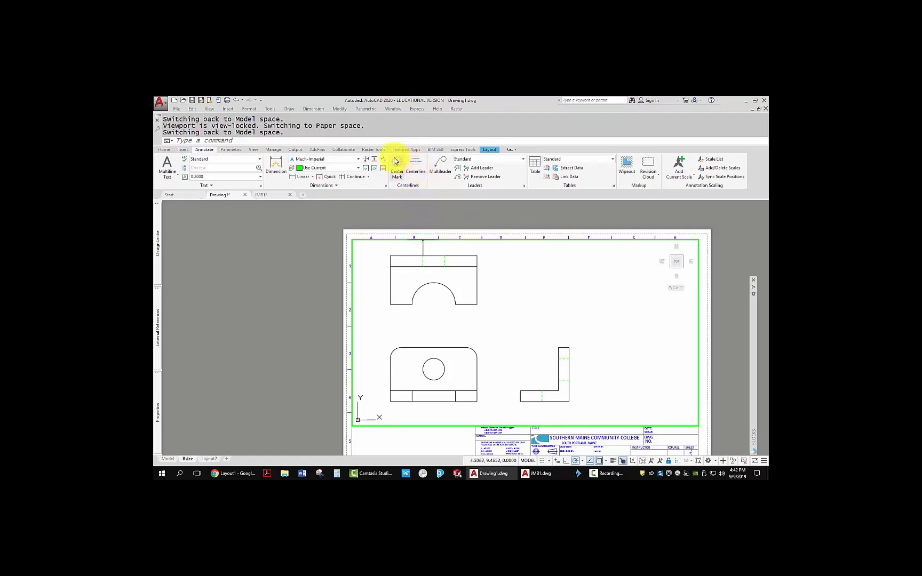
double_click(412, 220)
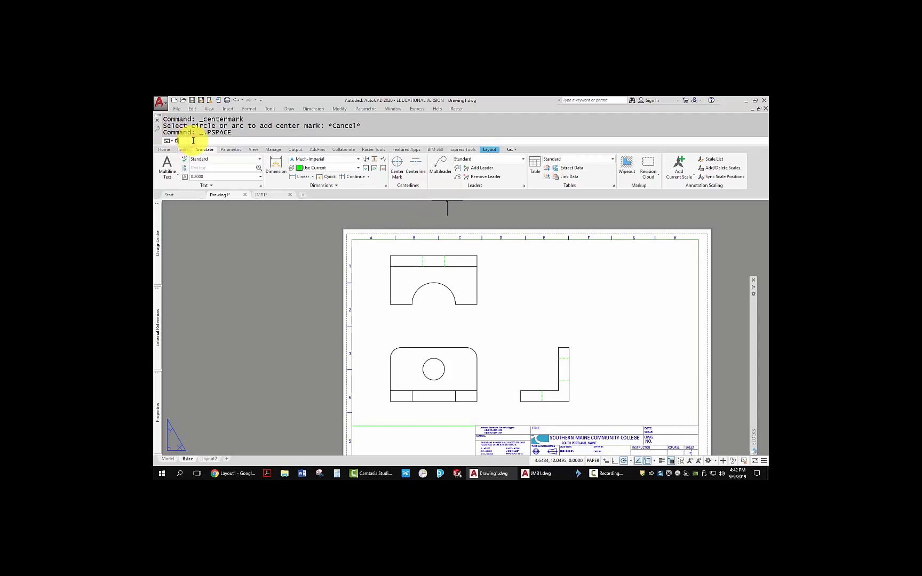
text(ce)
key(Return)
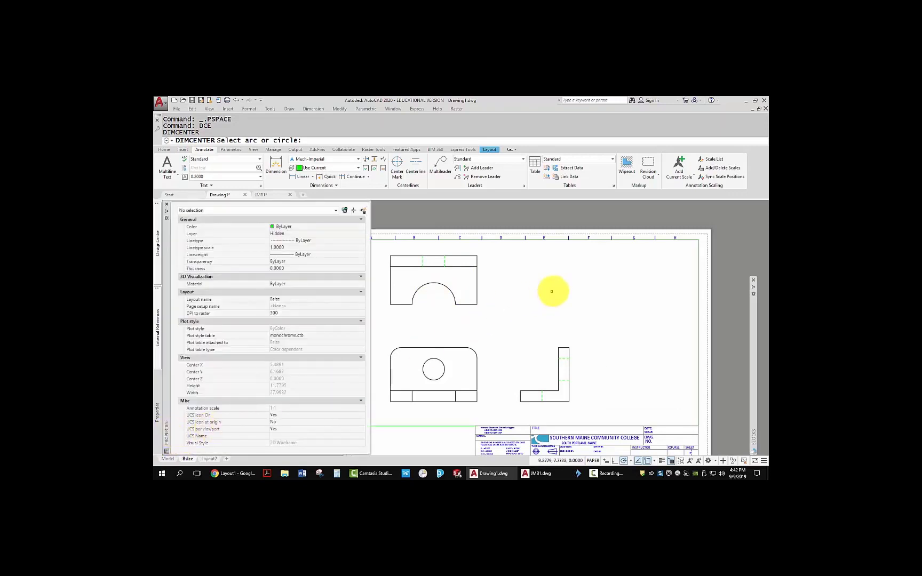
key(Escape)
key(Escape)
key(Escape)
Activate model space inside the layout's locked viewport.
double_click(433, 317)
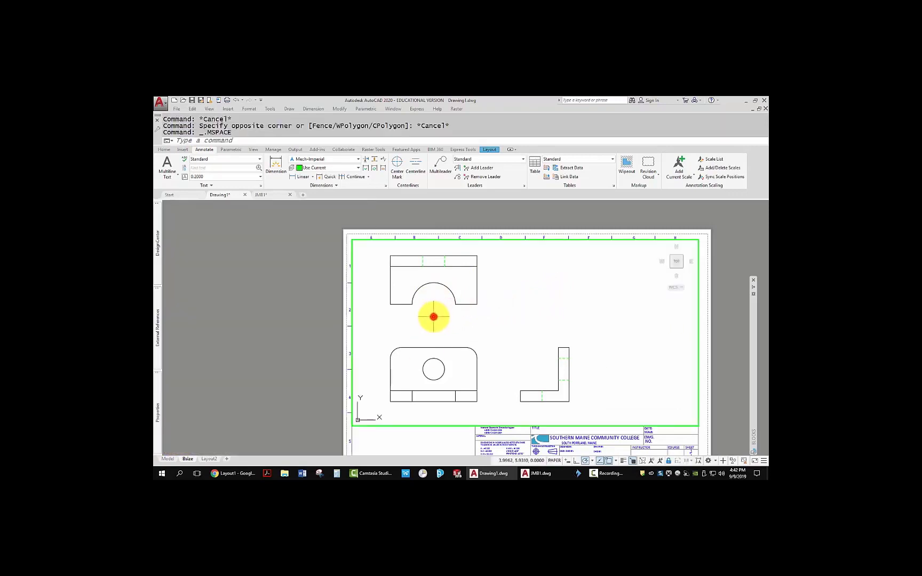
middle_drag(490, 307, 465, 314)
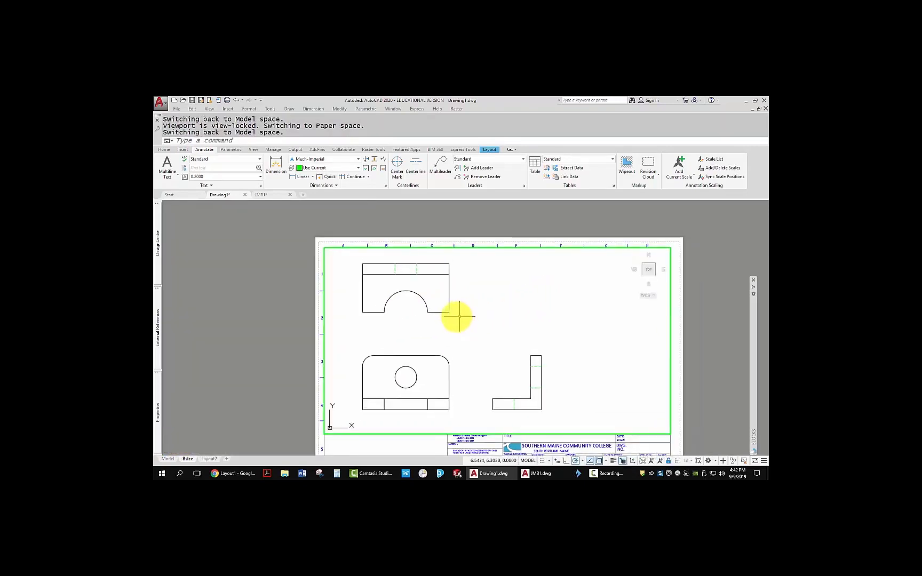
scroll(383, 315, down, 3)
scroll(394, 314, up, 3)
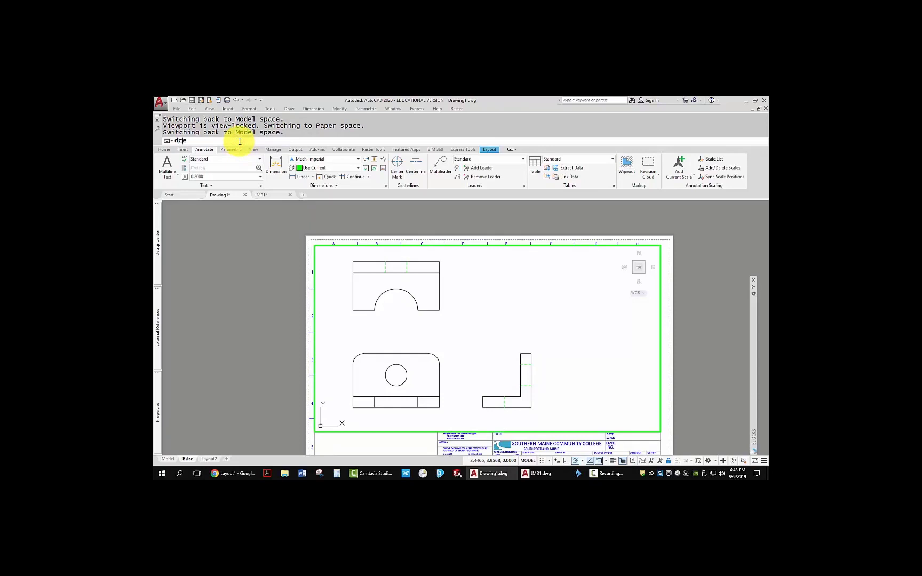
key(Return)
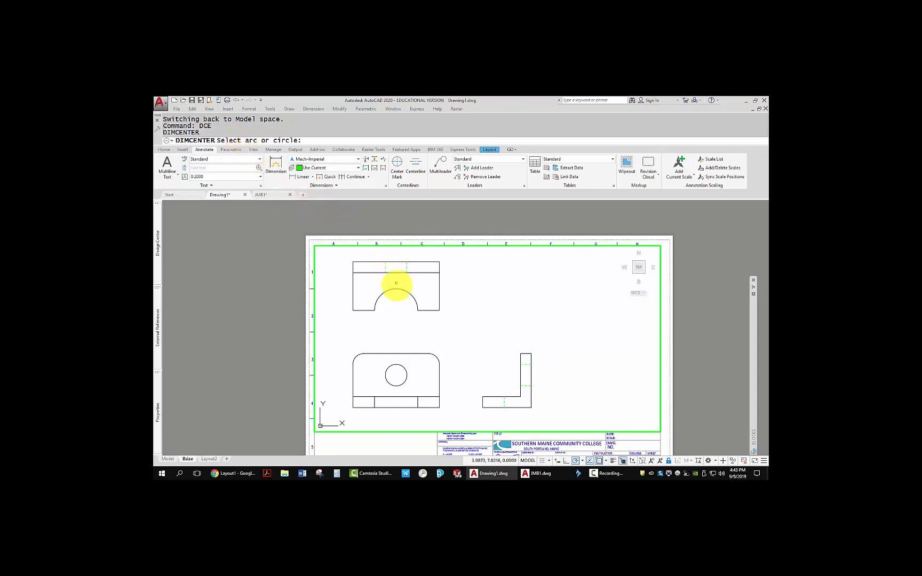
key(Escape)
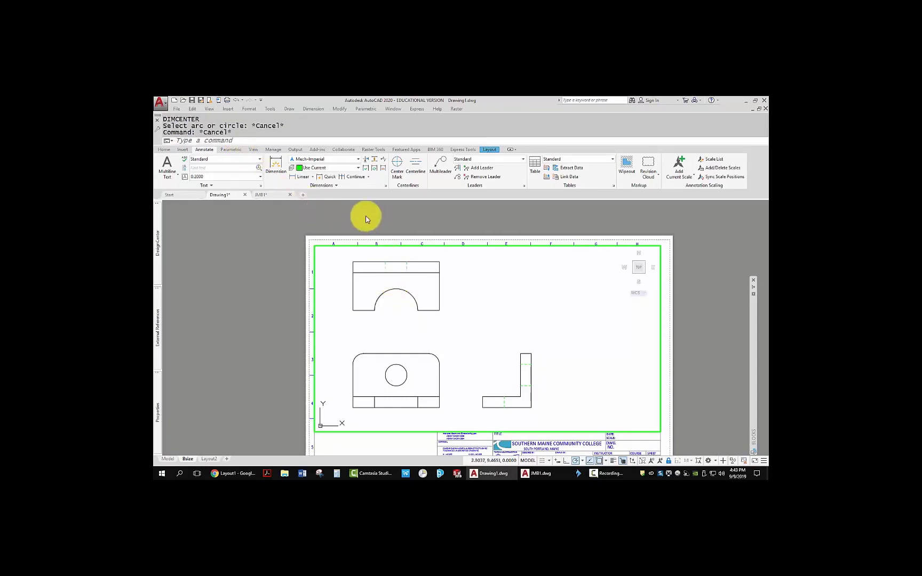
Make the Center layer current.
click(165, 150)
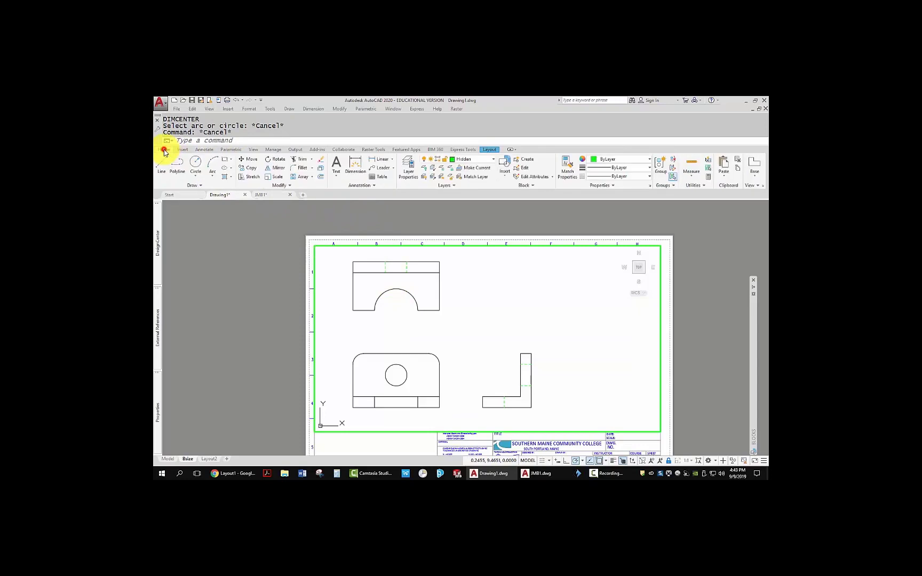
click(494, 160)
click(472, 184)
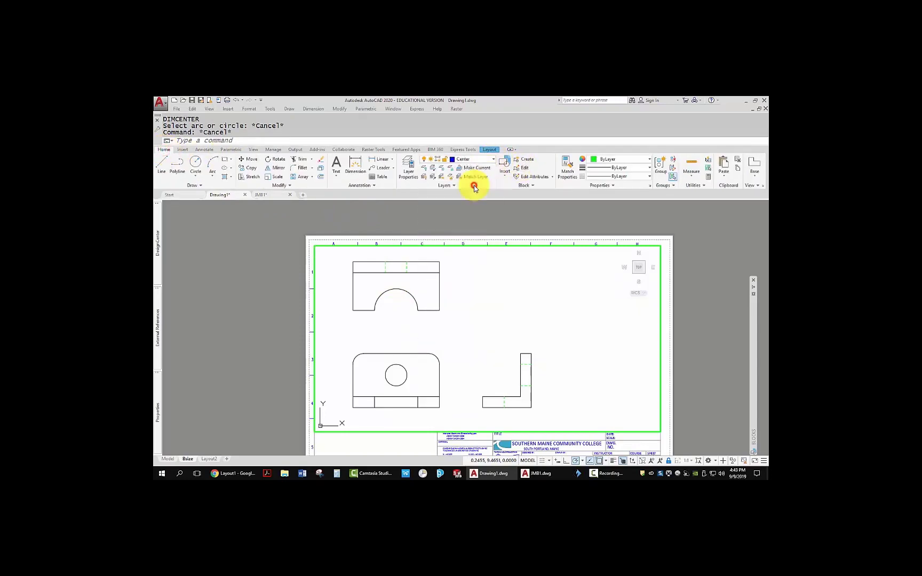
key(Escape)
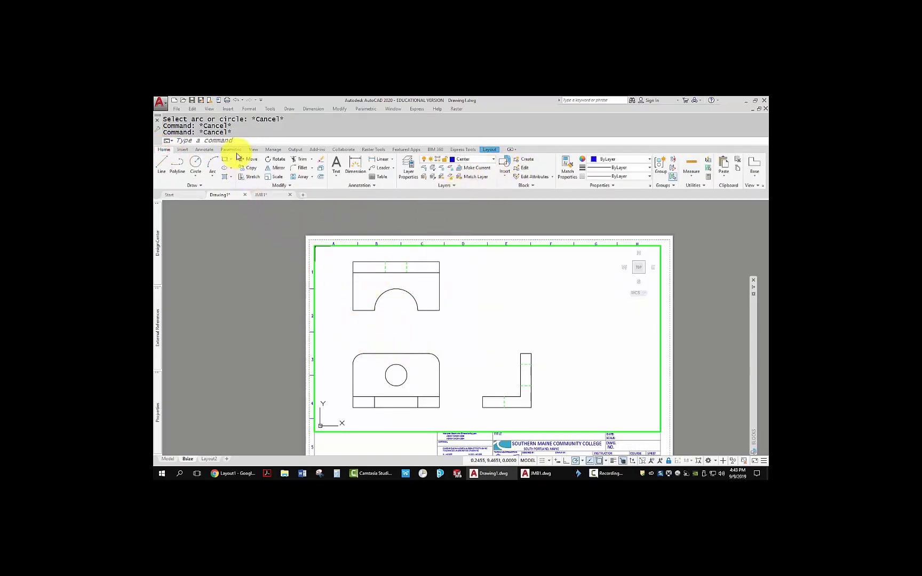
Place a center mark on the half-round arc of the upper view with the DIMCENTER command.
text(DCE)
key(Return)
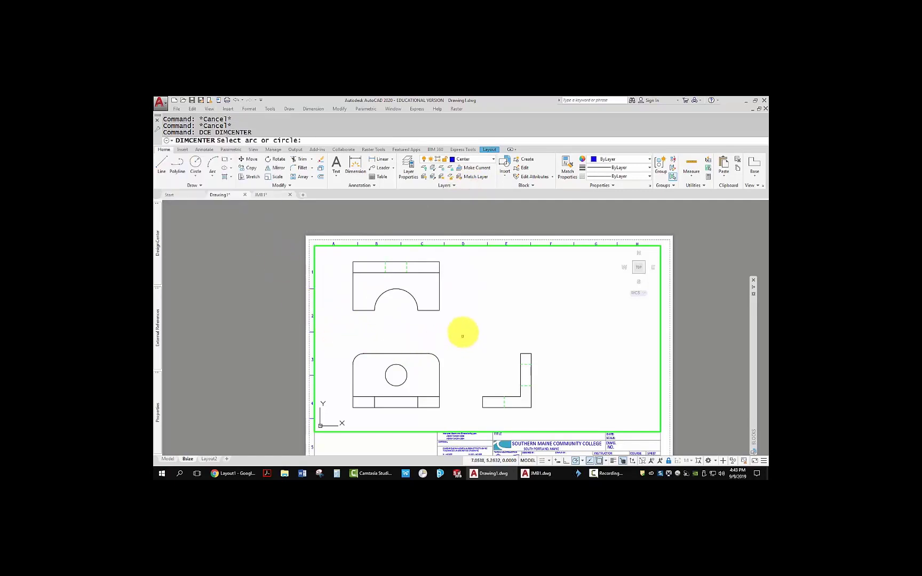
click(405, 290)
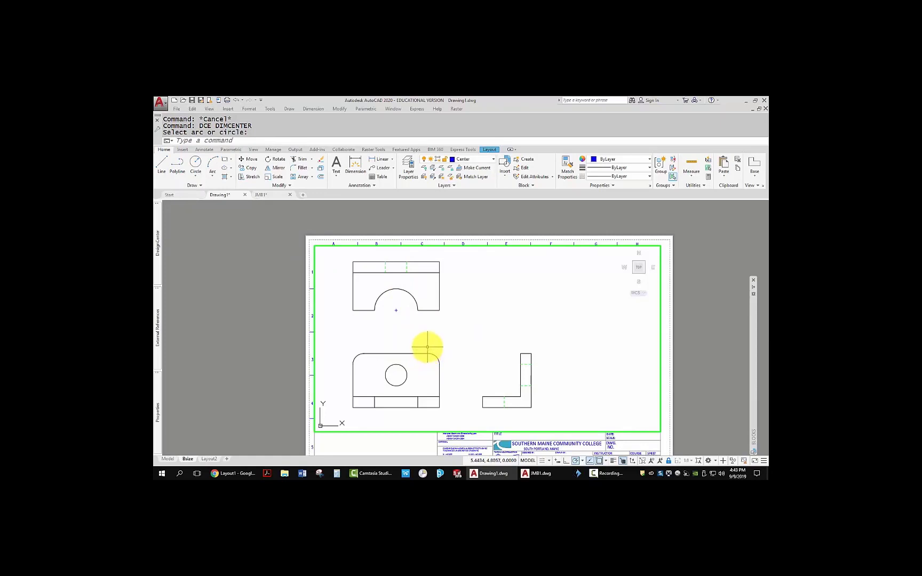
Modify the Mech-Imperial dimension style so that its center marks use the Line type.
text(d)
key(Return)
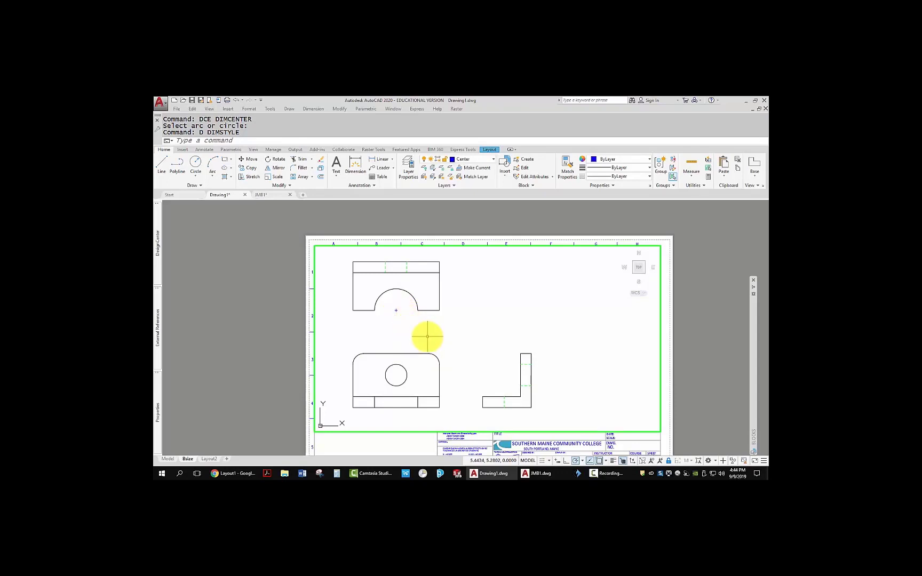
key(Return)
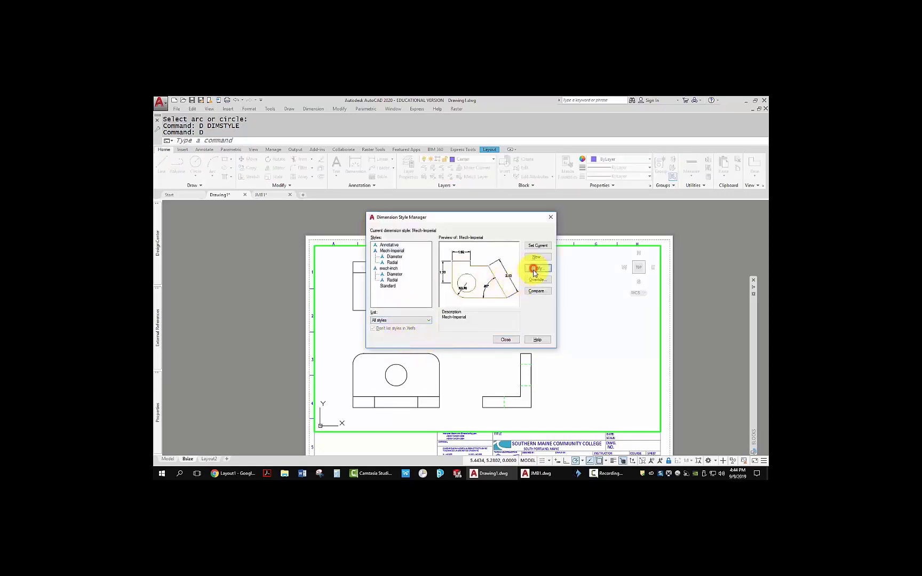
click(392, 250)
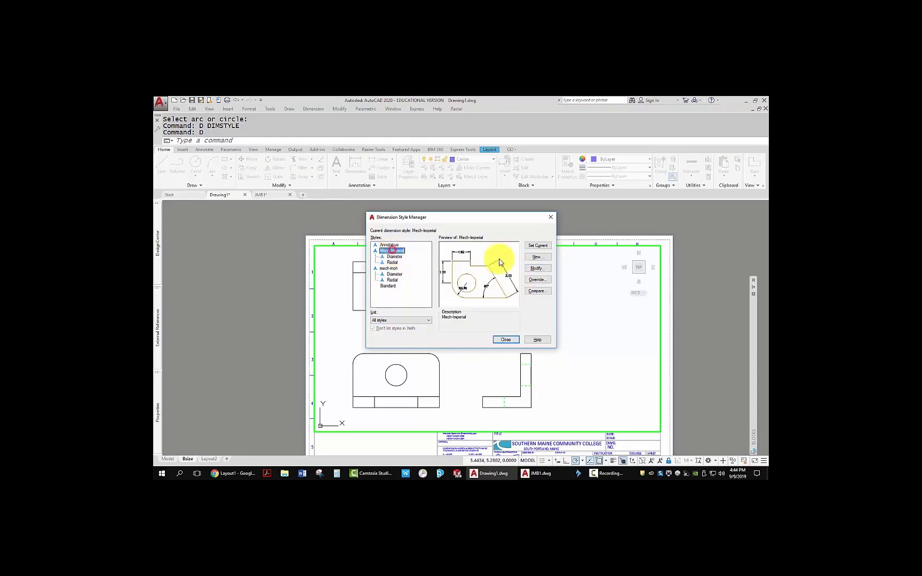
click(538, 269)
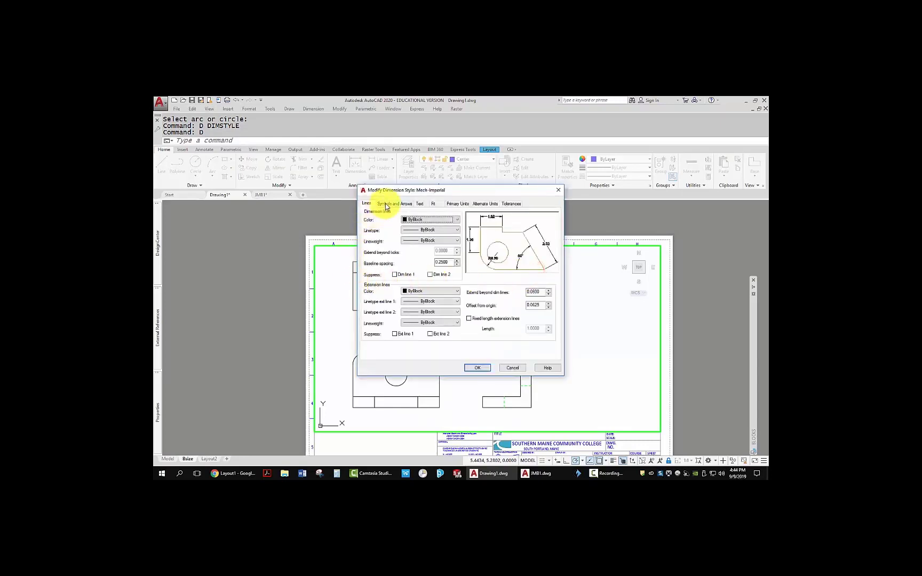
click(387, 203)
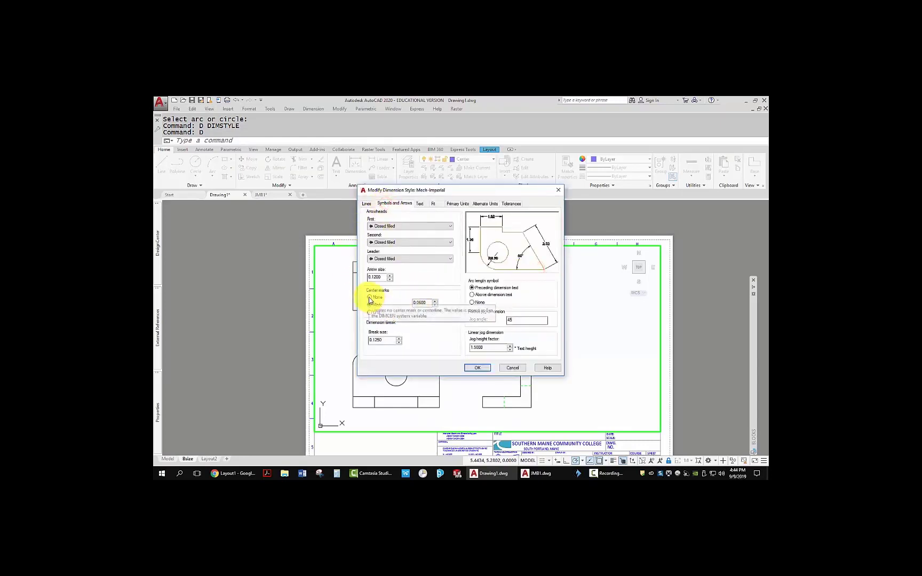
click(370, 312)
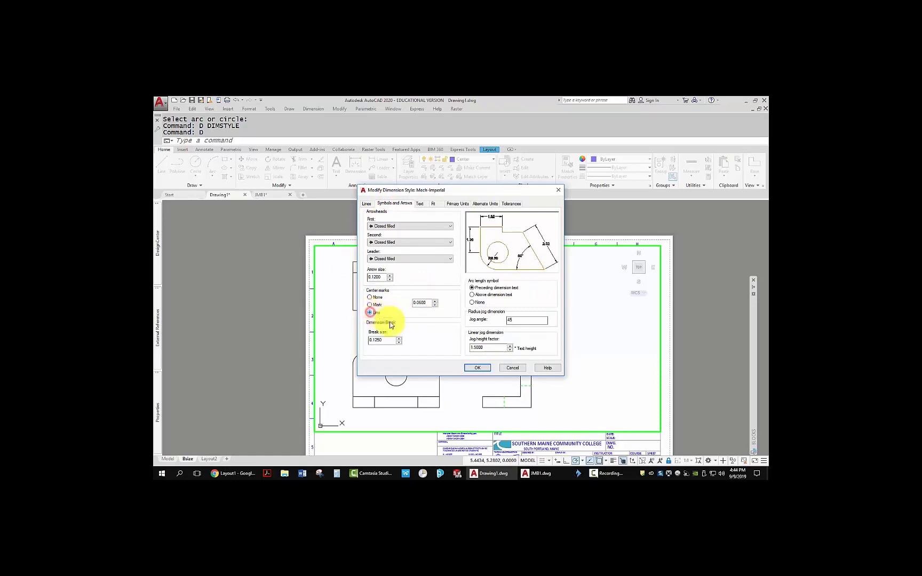
click(478, 368)
click(506, 340)
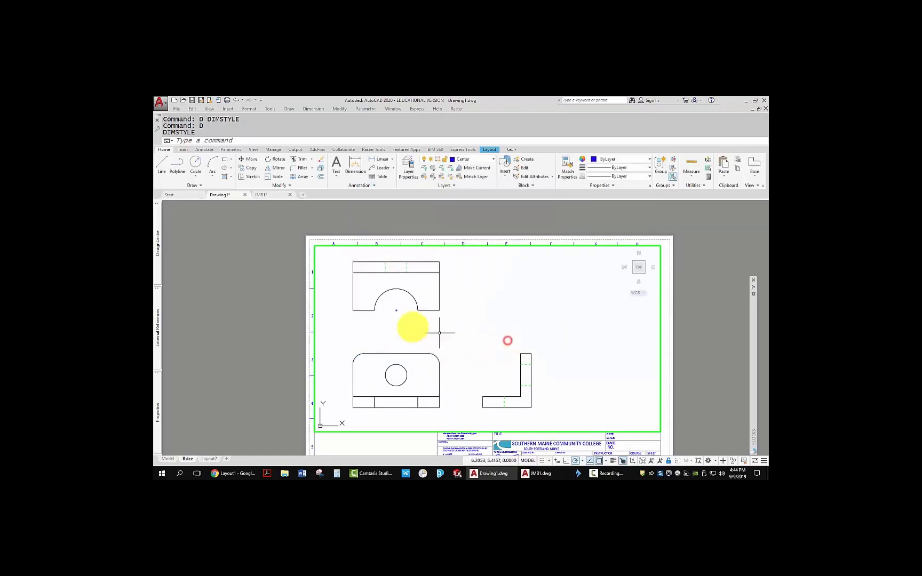
Erase the half-round arc's center mark and place a new one on the same arc with DIMCENTER.
click(404, 303)
click(389, 320)
key(Delete)
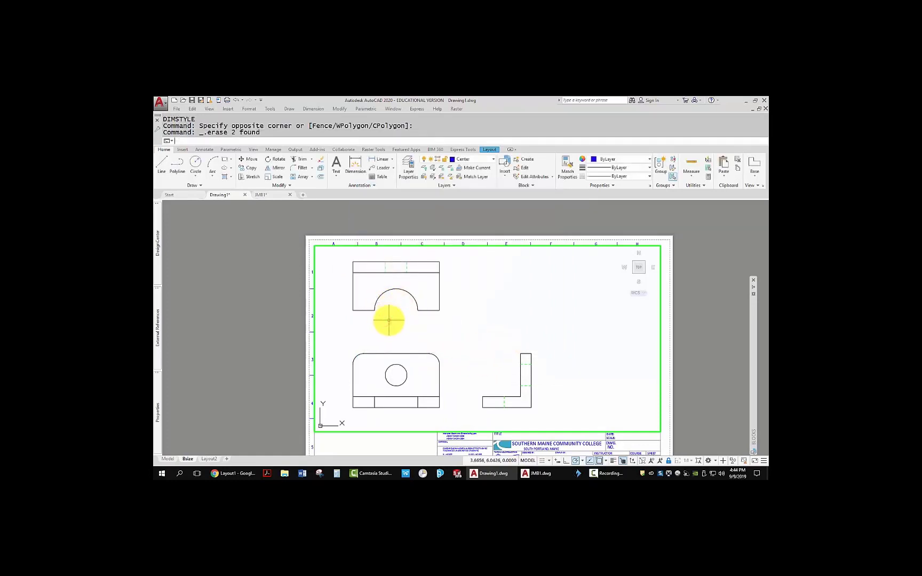
key(Return)
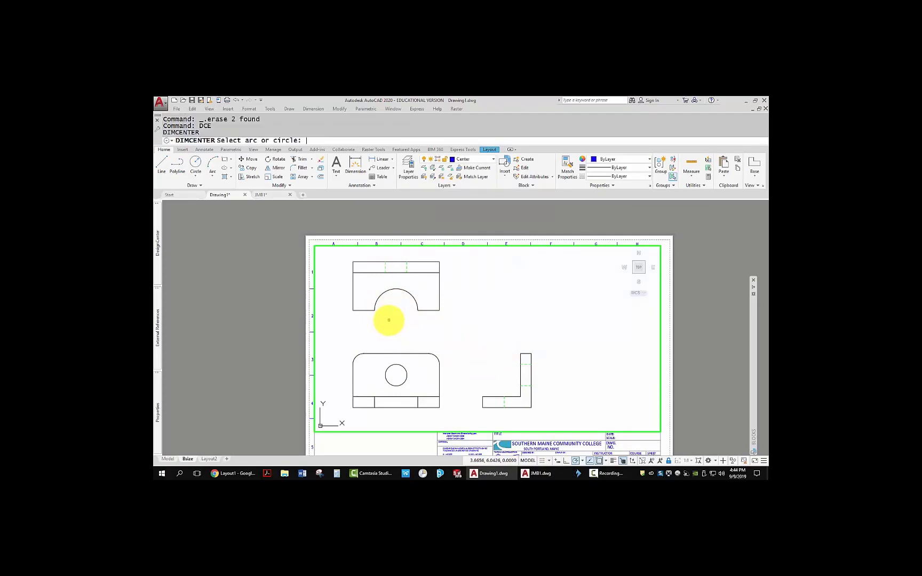
click(411, 294)
key(Return)
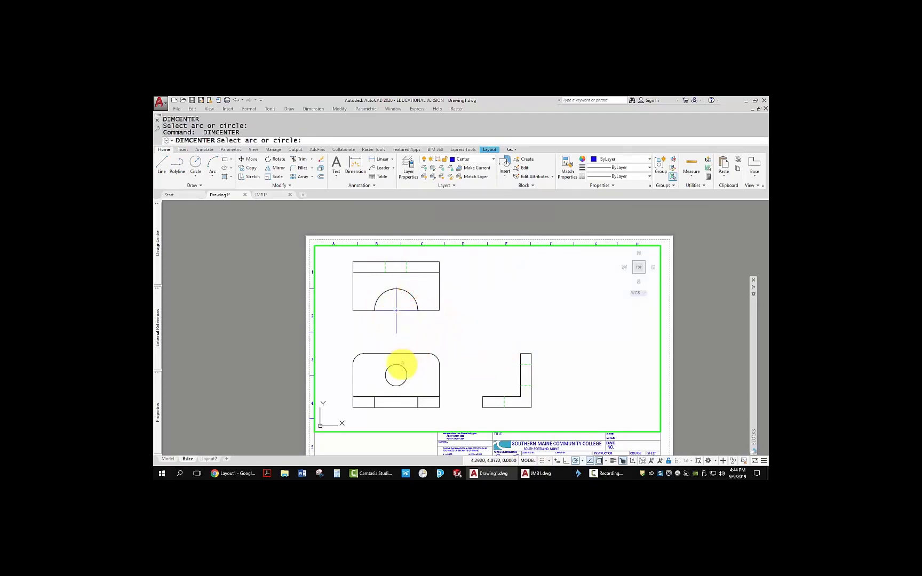
Delete the vertical centerline segment that extends below the half-round arc's center.
scroll(408, 323, up, 5)
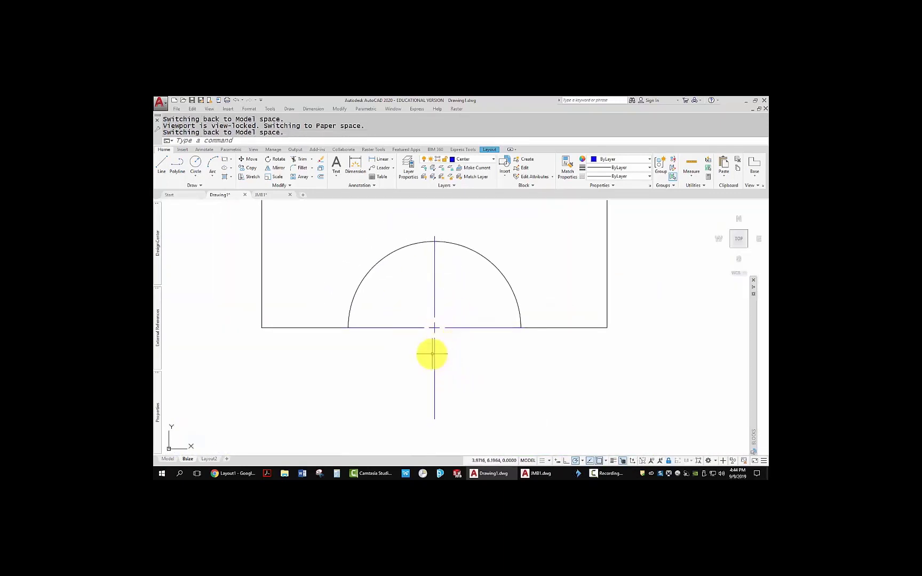
click(471, 349)
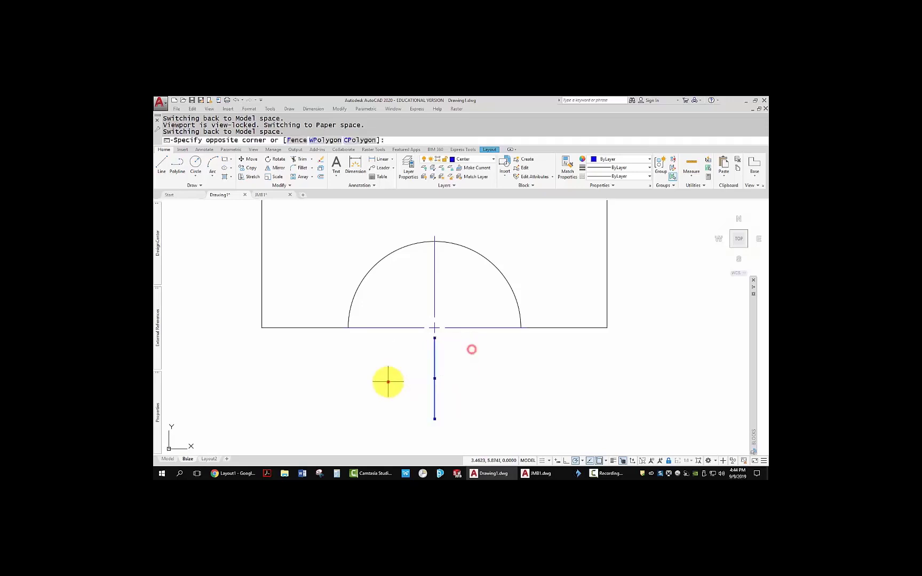
click(389, 382)
key(Delete)
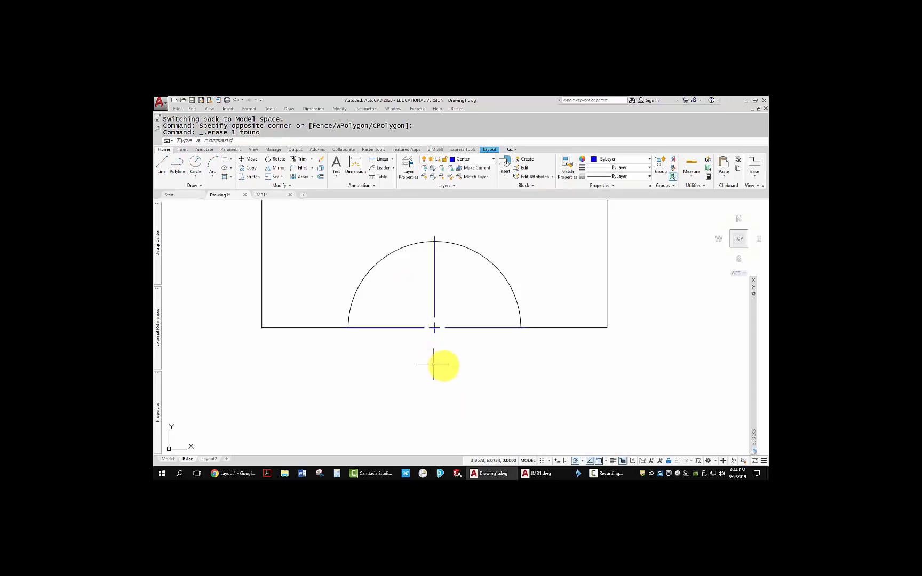
Shorten the half-round arc's right horizontal centerline by 0.12 at its outer end, pulling it back toward the arc's center.
middle_drag(466, 365, 435, 381)
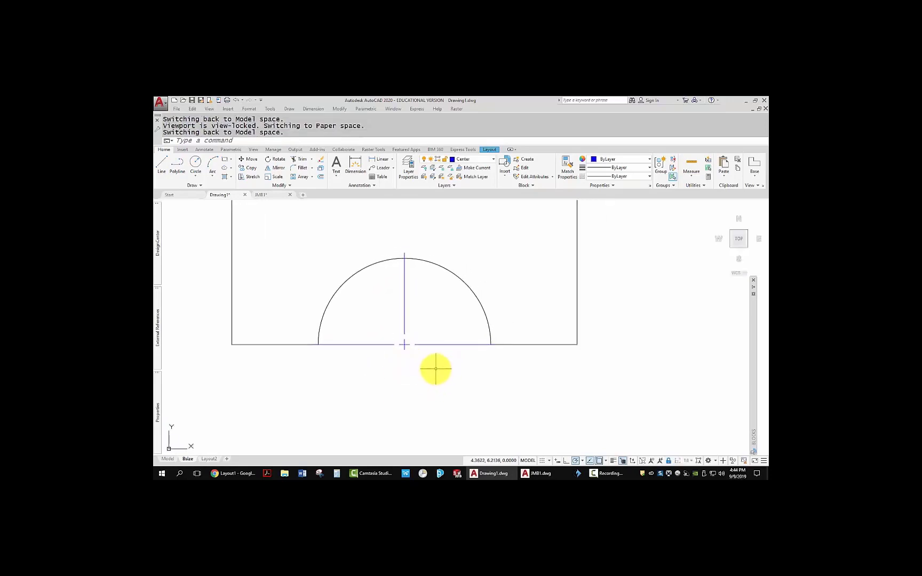
scroll(487, 346, up, 5)
click(478, 337)
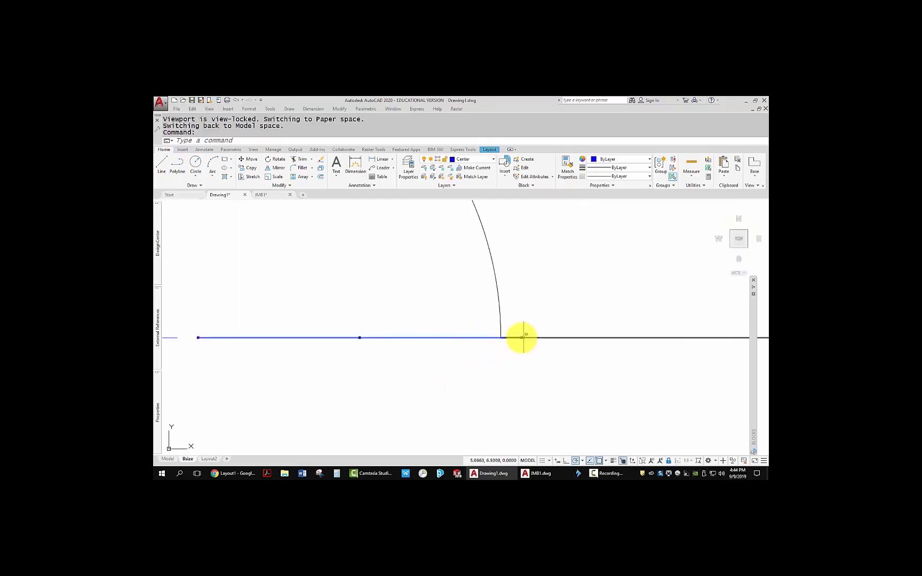
click(613, 461)
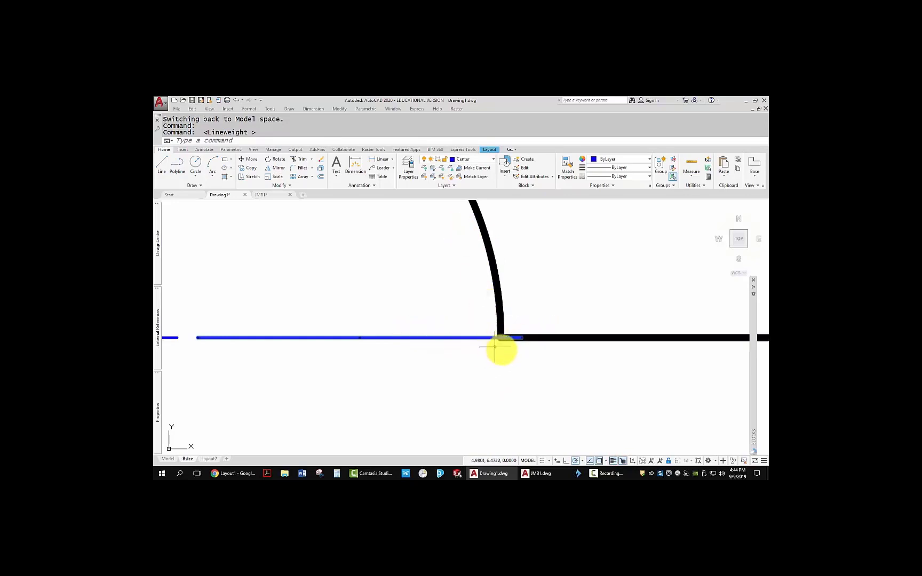
click(613, 461)
click(522, 338)
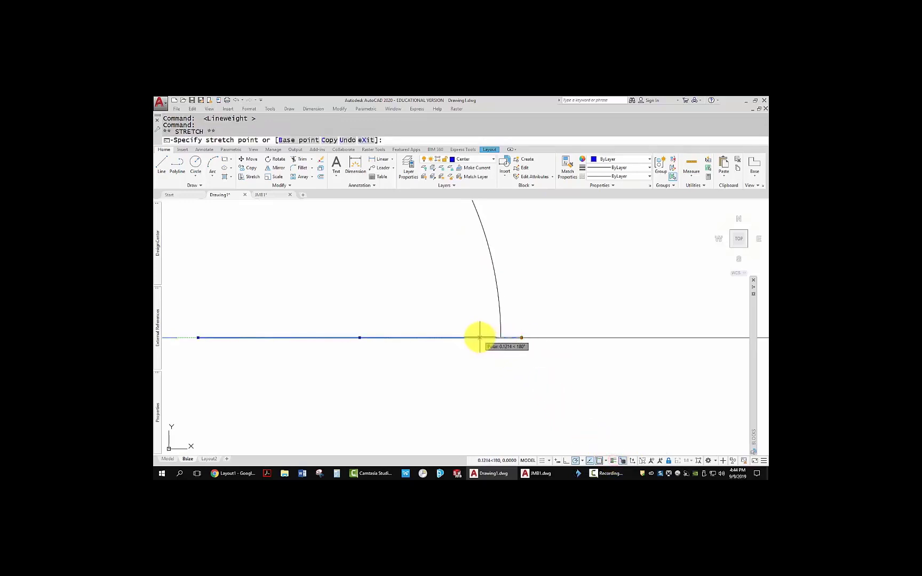
text(.12)
key(Return)
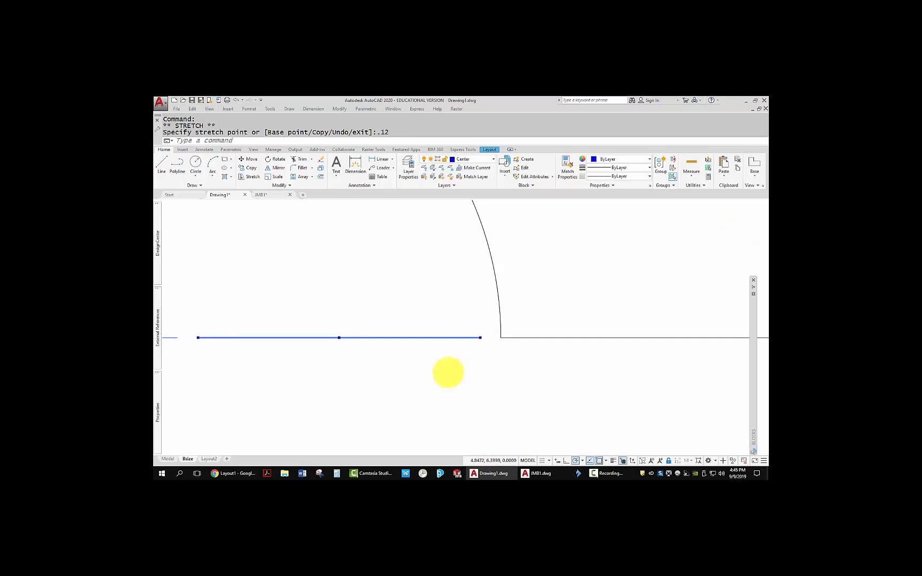
Shorten the half-round arc's left horizontal centerline by 0.12 at its outer end, pulling it back toward the arc's center.
scroll(449, 373, up, 3)
scroll(448, 373, down, 8)
middle_drag(412, 363, 521, 365)
scroll(462, 358, up, 5)
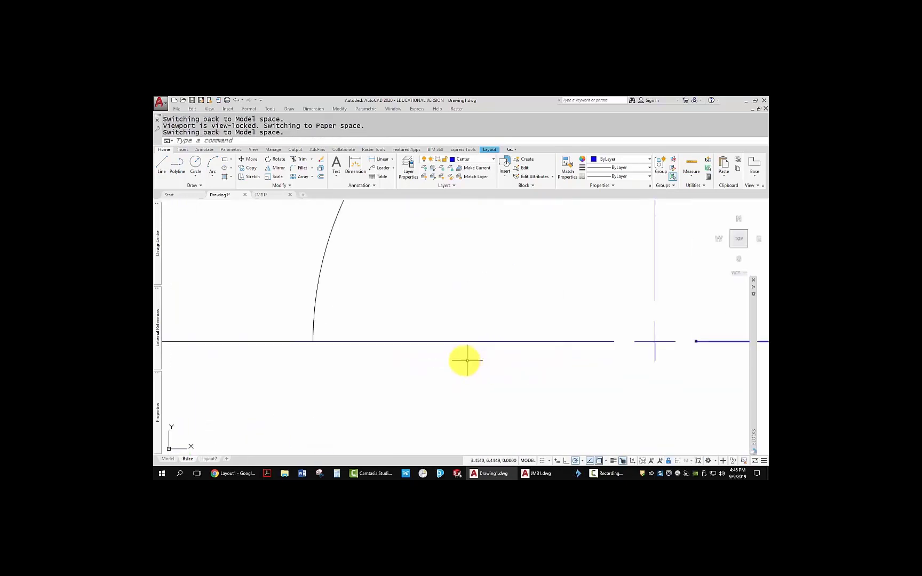
middle_drag(433, 357, 555, 381)
key(Escape)
click(479, 366)
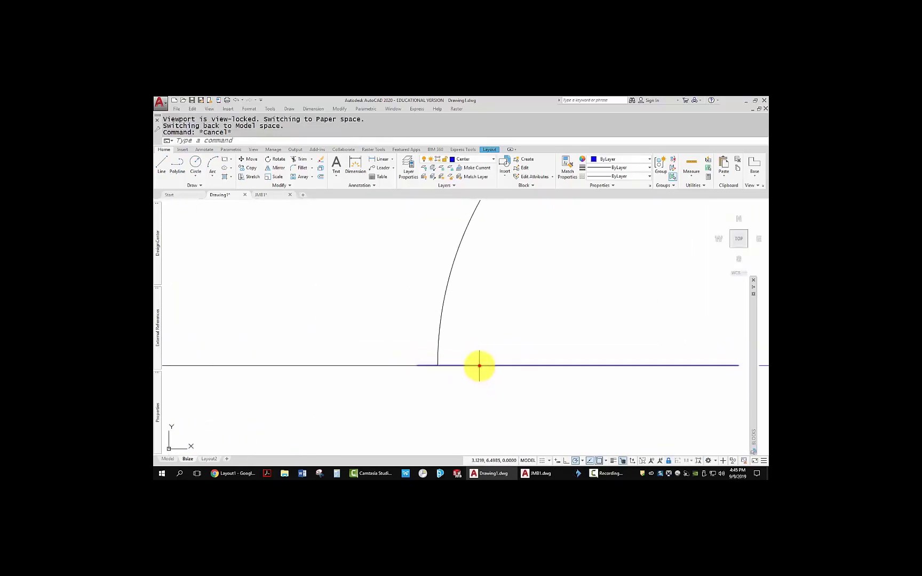
click(417, 365)
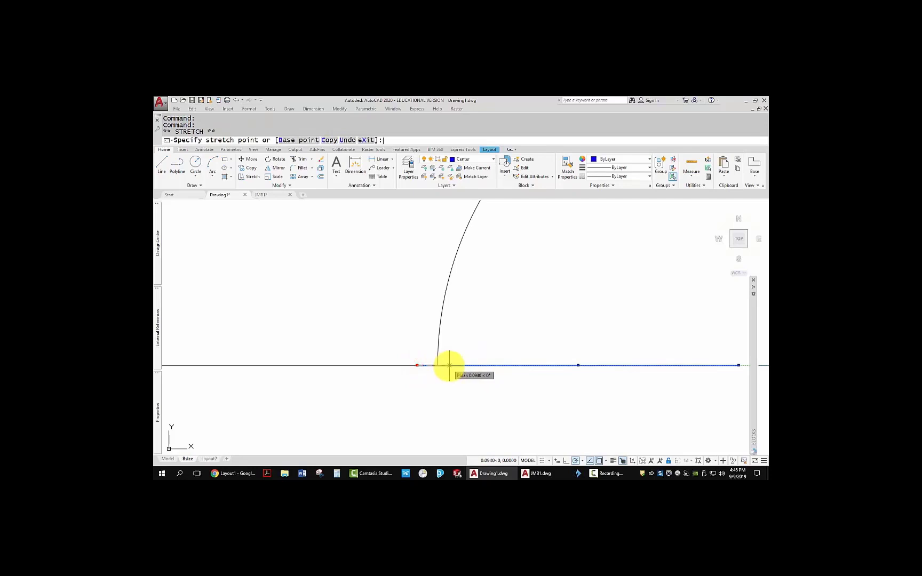
text(.12)
key(Return)
scroll(506, 376, down, 3)
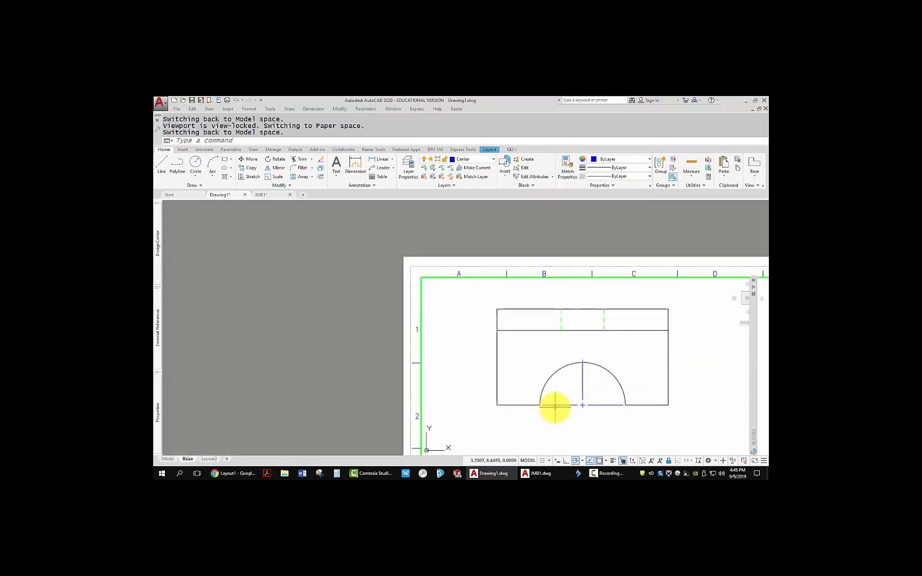
mouse_move(552, 405)
middle_down()
mouse_move(473, 339)
mouse_move(490, 292)
middle_up()
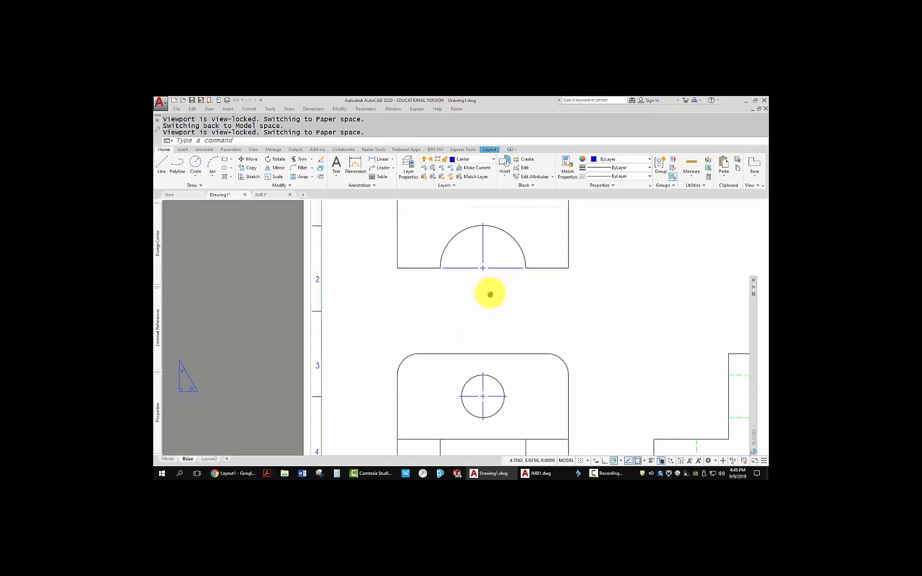
middle_drag(488, 399, 462, 463)
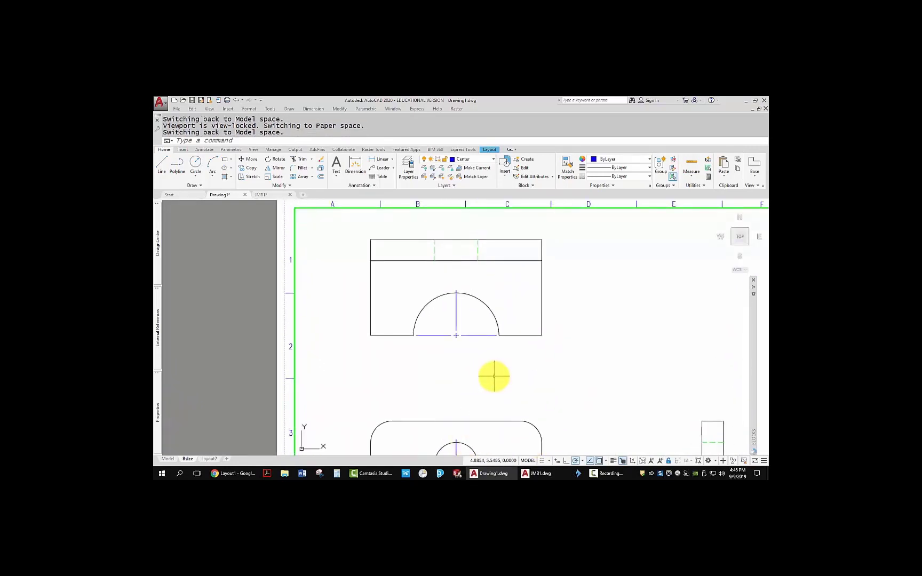
scroll(504, 390, down, 4)
scroll(451, 331, up, 8)
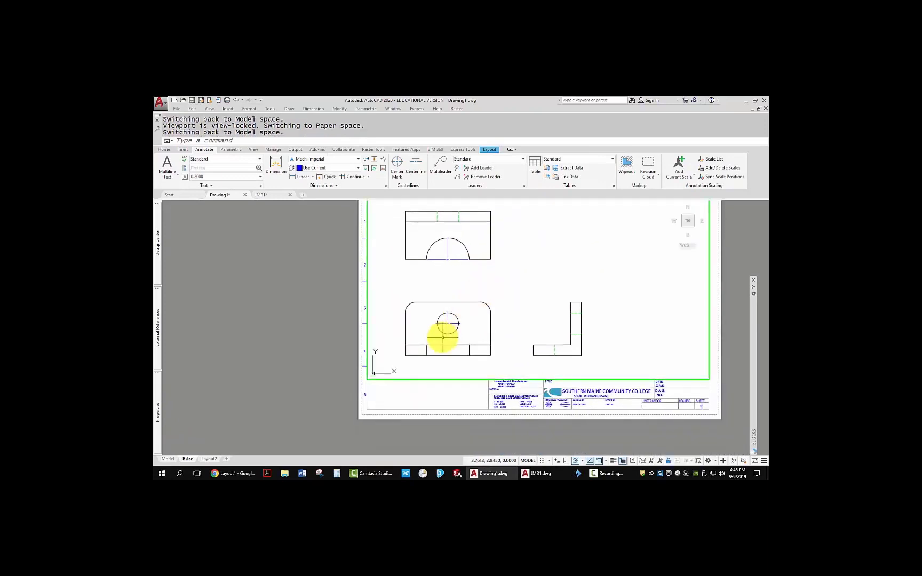
middle_drag(457, 315, 450, 346)
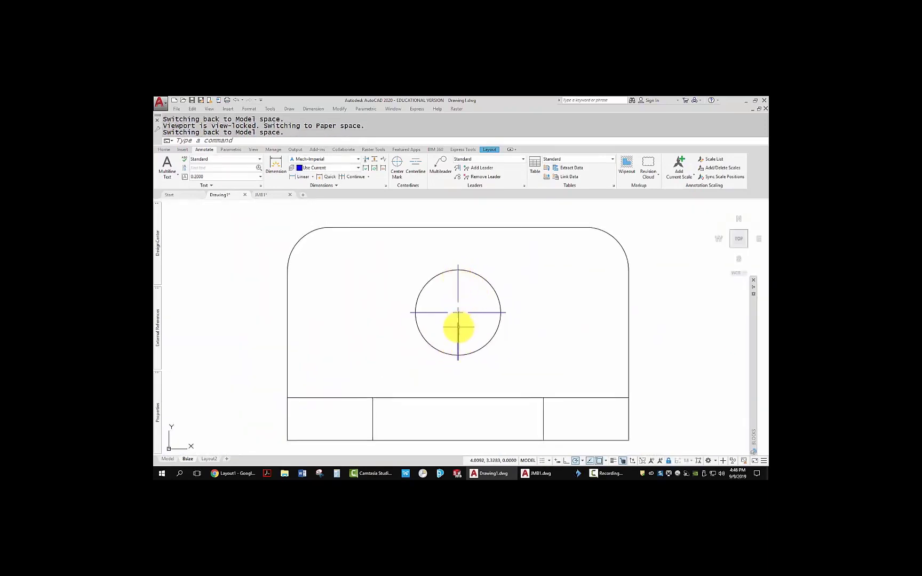
middle_drag(539, 315, 534, 295)
text(co)
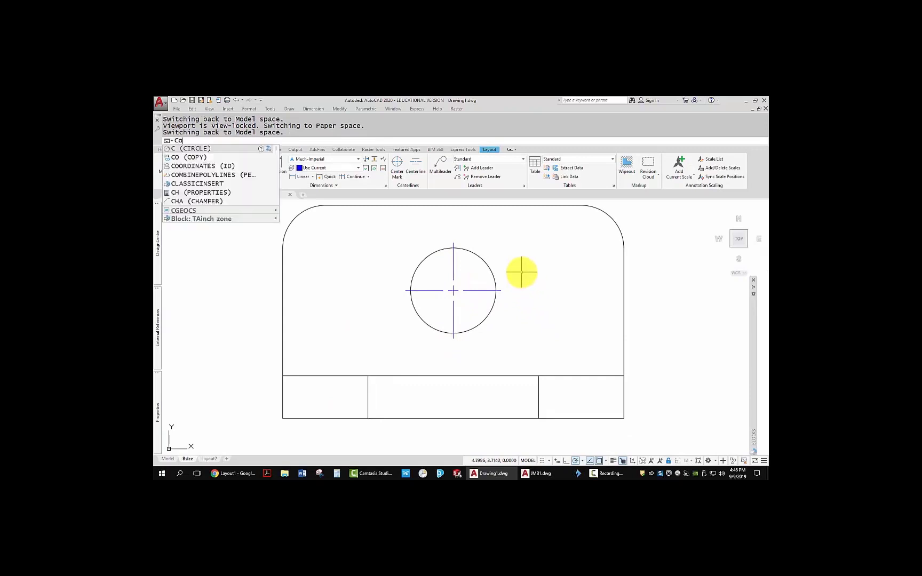
key(Return)
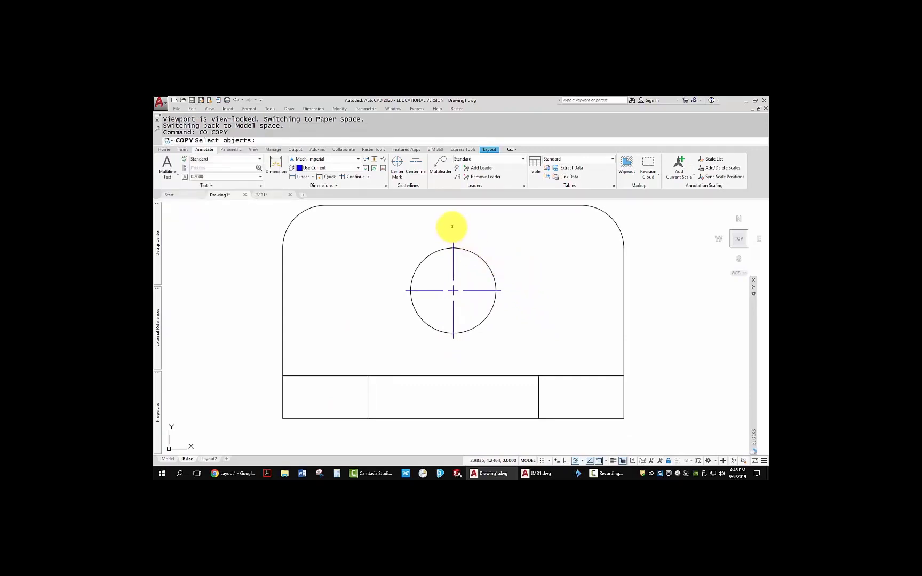
click(363, 223)
click(380, 260)
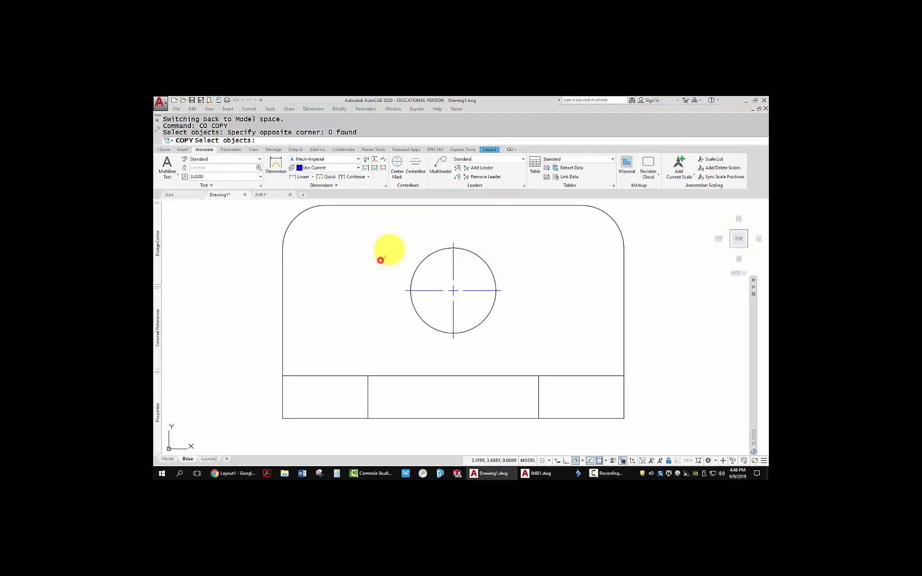
click(396, 229)
click(384, 250)
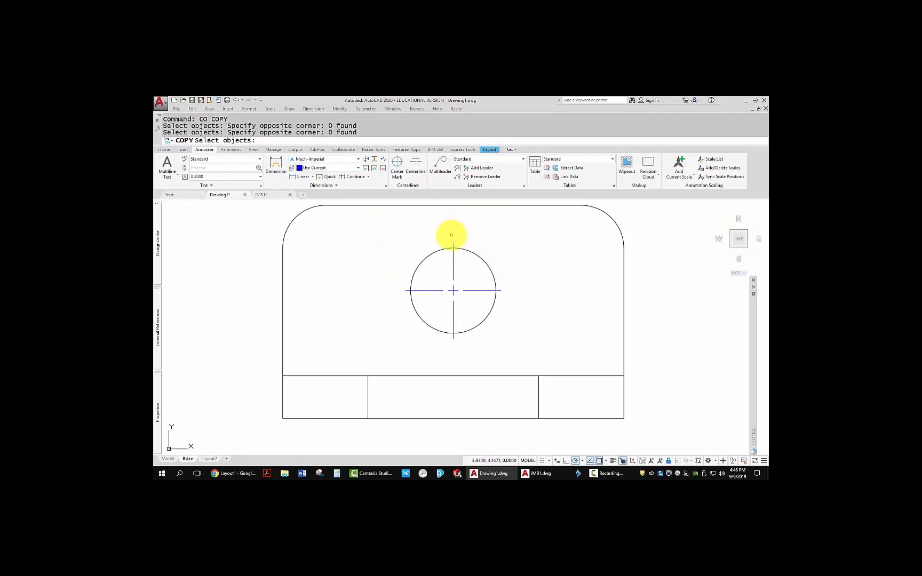
click(451, 235)
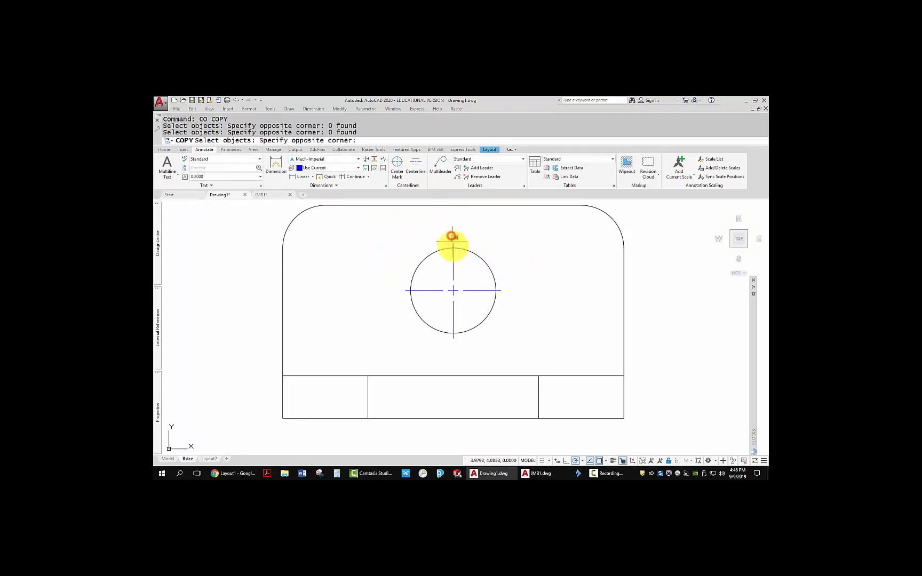
click(455, 348)
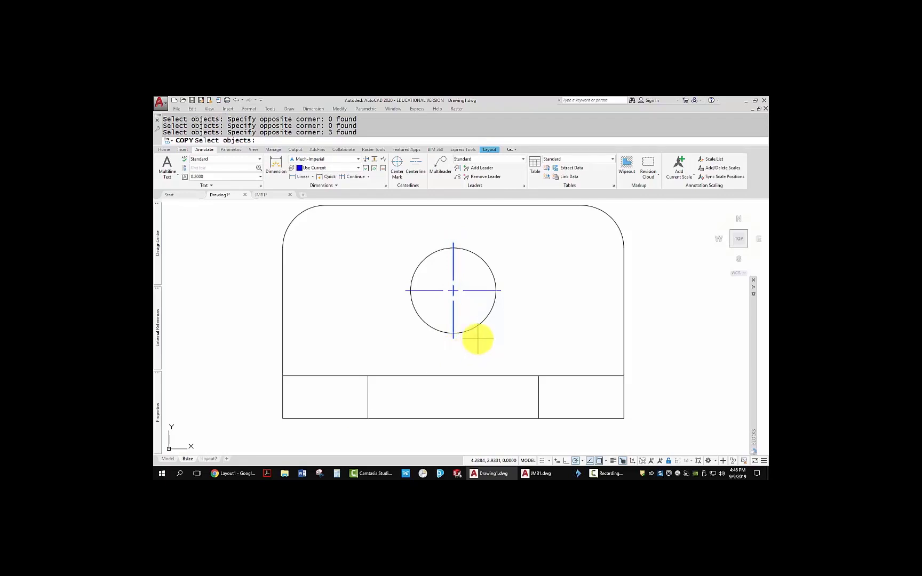
key(Return)
key(Return)
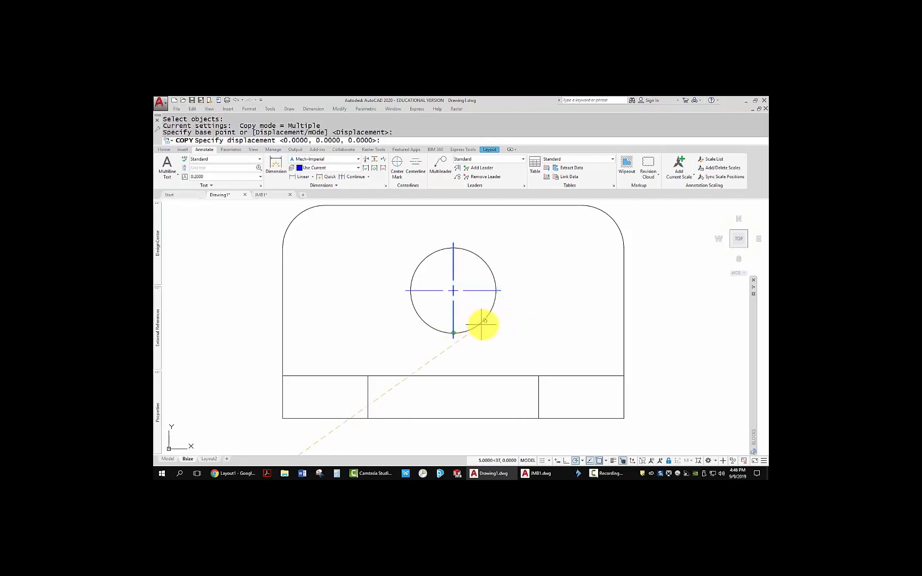
key(Escape)
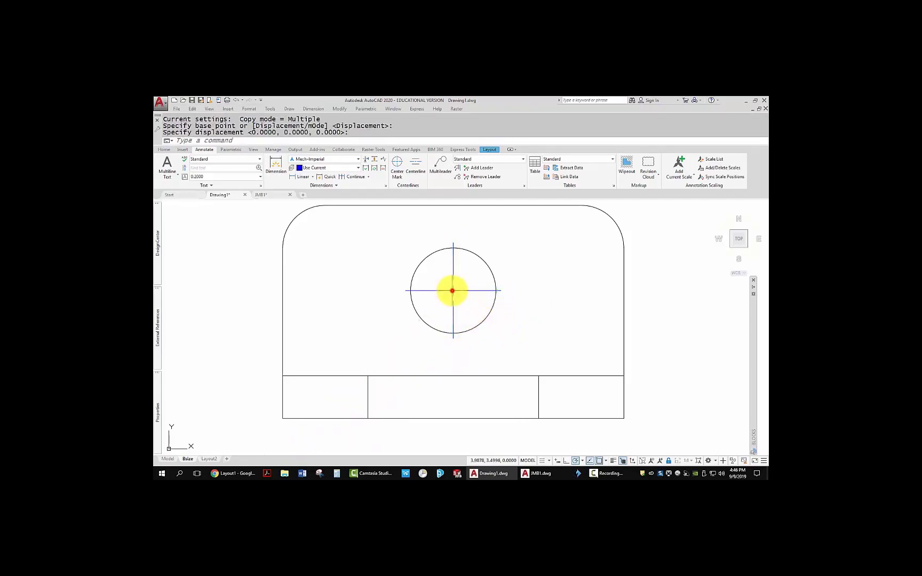
Copy the front view hole's vertical centerline segments from the hole's center down to the middle of the base strip, aligned below the hole.
key(Return)
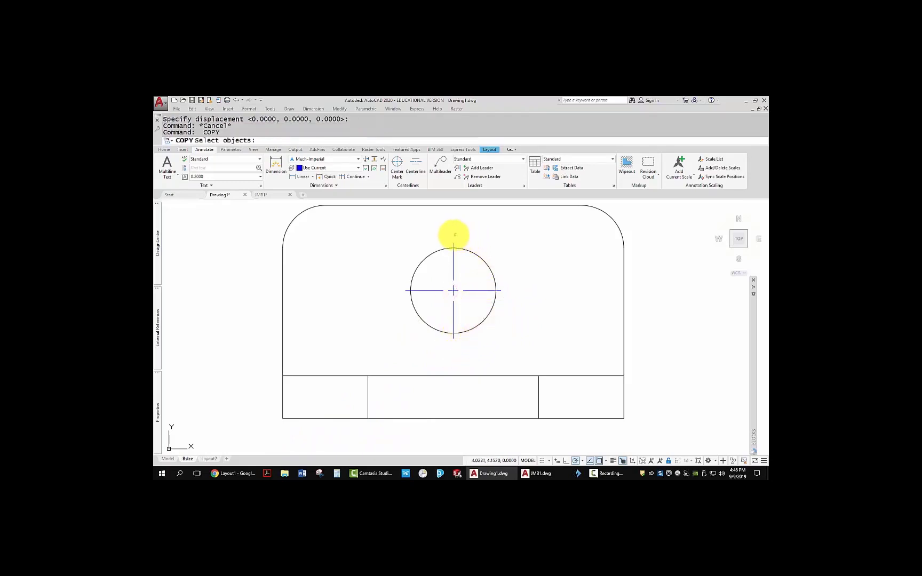
click(454, 232)
click(456, 351)
key(Return)
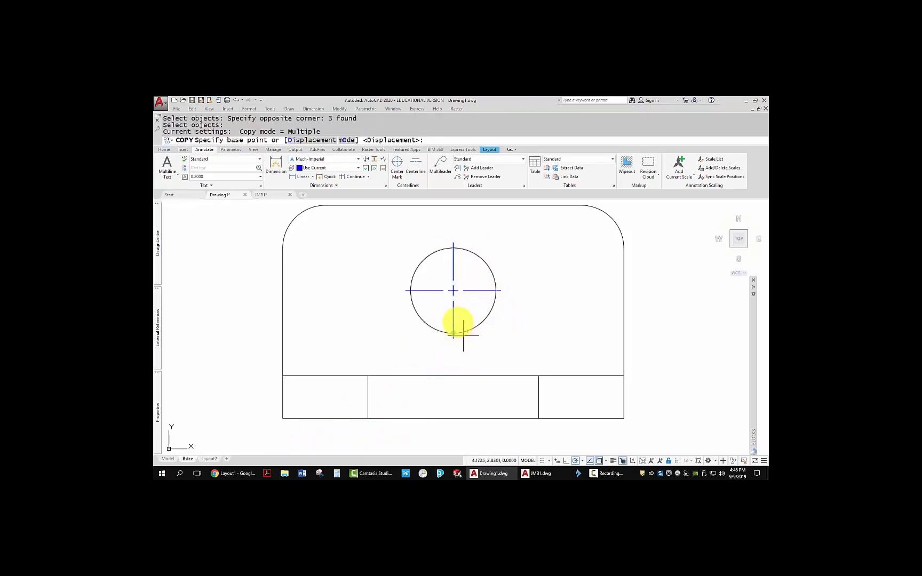
click(454, 290)
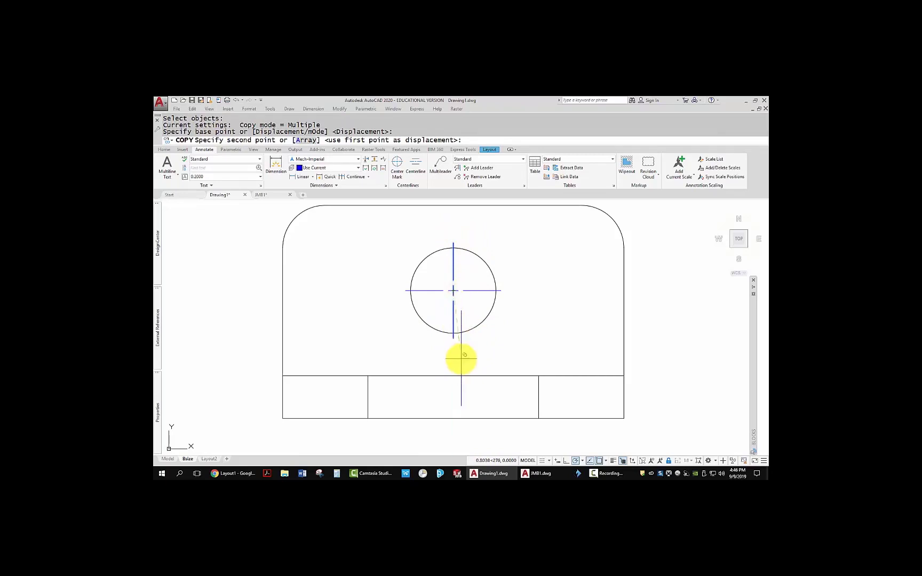
click(368, 398)
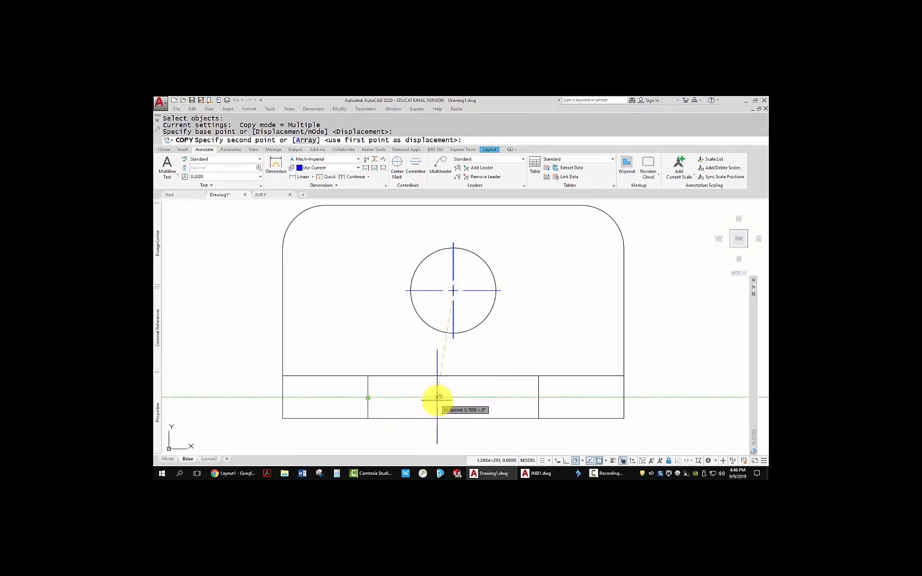
click(453, 398)
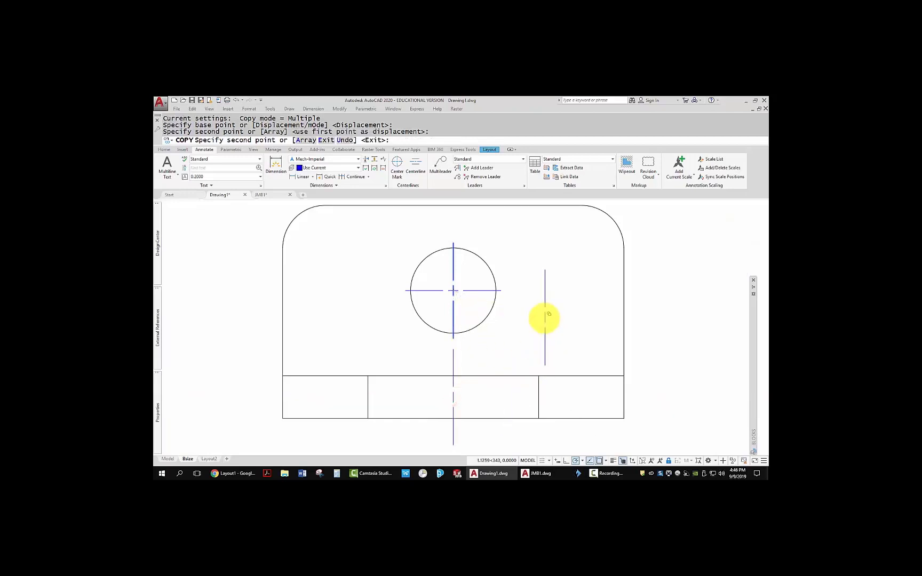
Place another copy of the vertical centerline in the top view, centered between the hole's two hidden lines at their midpoint height.
scroll(545, 317, down, 3)
middle_drag(529, 284, 449, 396)
scroll(422, 299, up, 6)
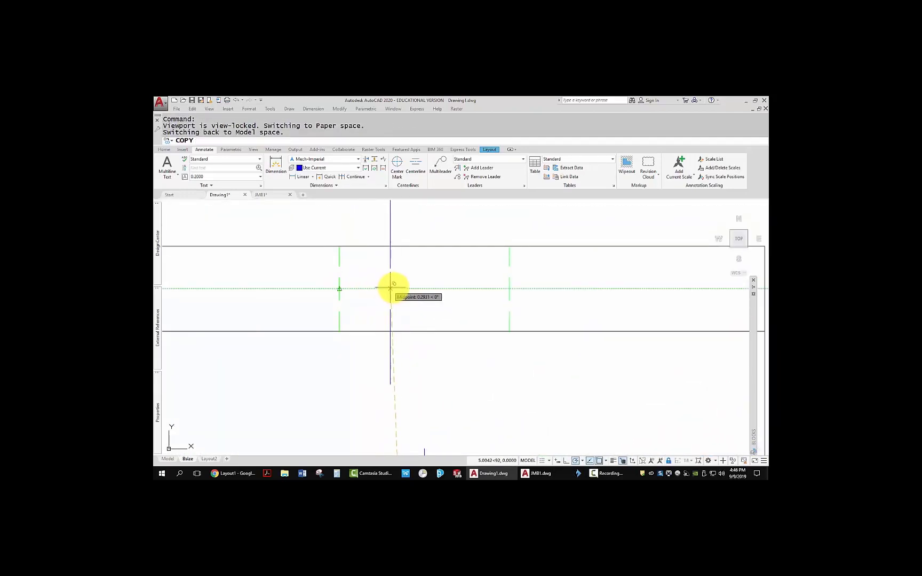
click(424, 288)
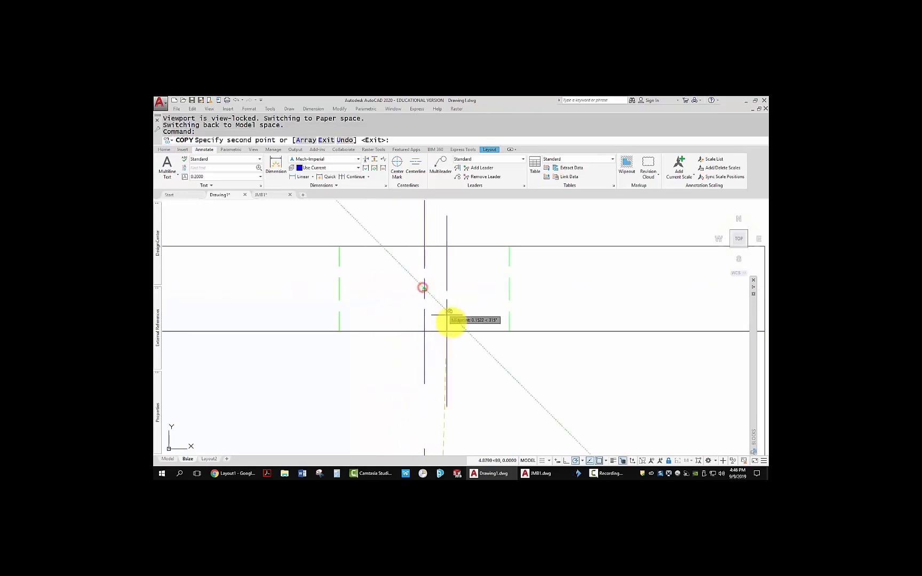
End the copying and erase the stray centerline copy in the empty area beside the top view.
scroll(433, 358, down, 5)
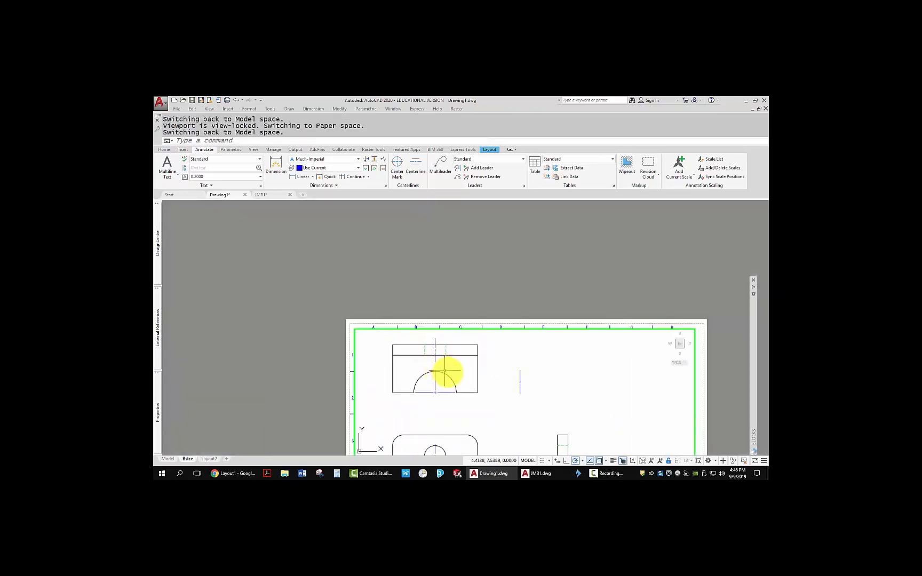
scroll(435, 361, up, 5)
middle_drag(449, 346, 438, 403)
click(566, 227)
click(509, 277)
key(Delete)
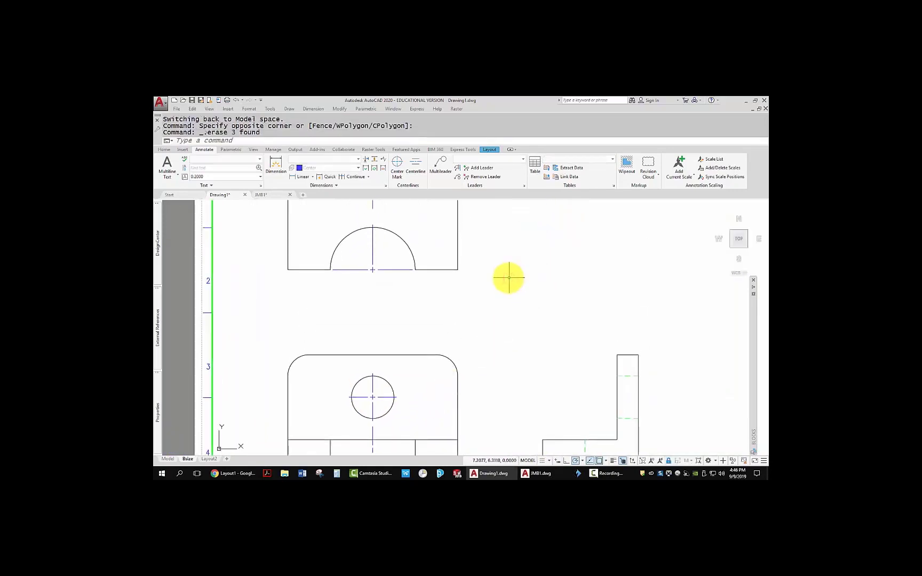
Copy the front view hole's horizontal centerline segments from the hole's center to the side view's upright leg, centered between its hidden lines.
mouse_move(494, 354)
middle_down()
mouse_move(462, 412)
mouse_move(489, 376)
middle_up()
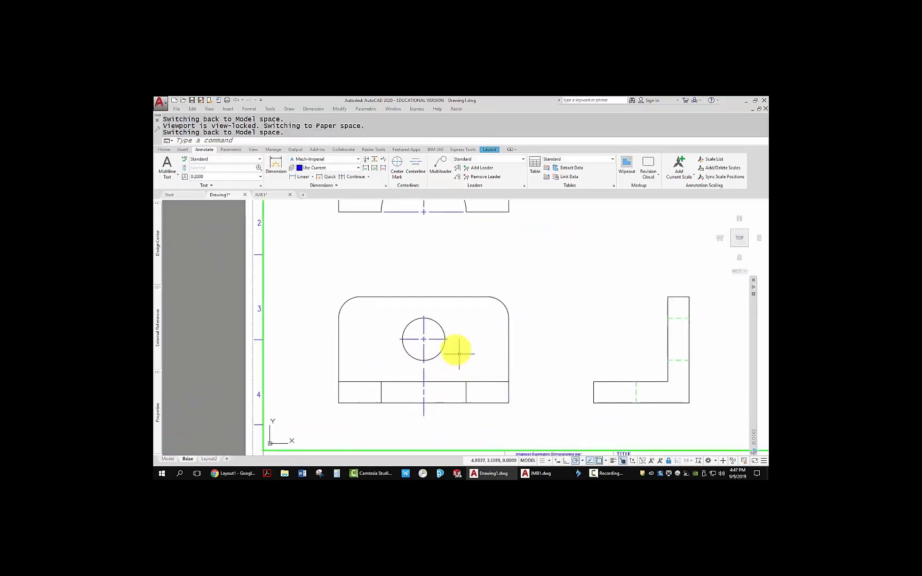
scroll(447, 344, up, 3)
text(o)
key(Return)
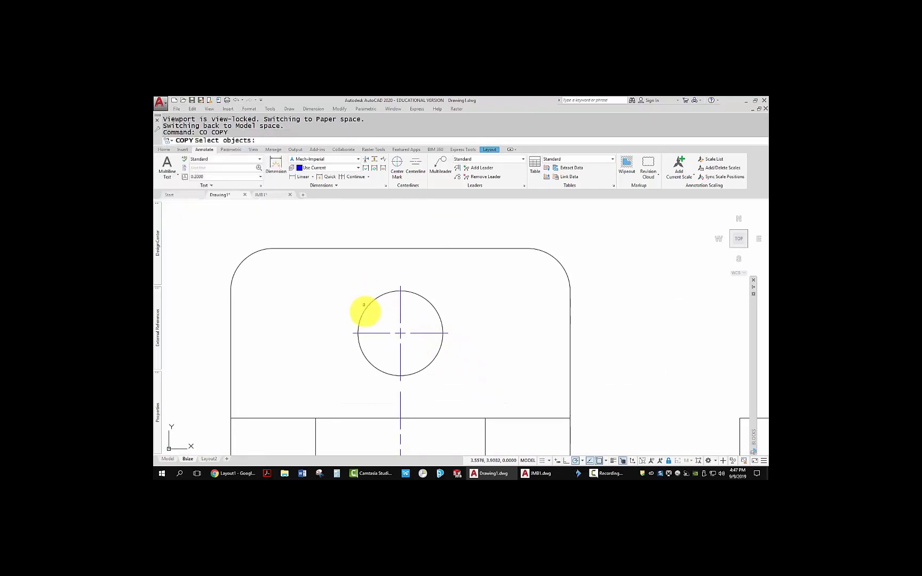
click(350, 332)
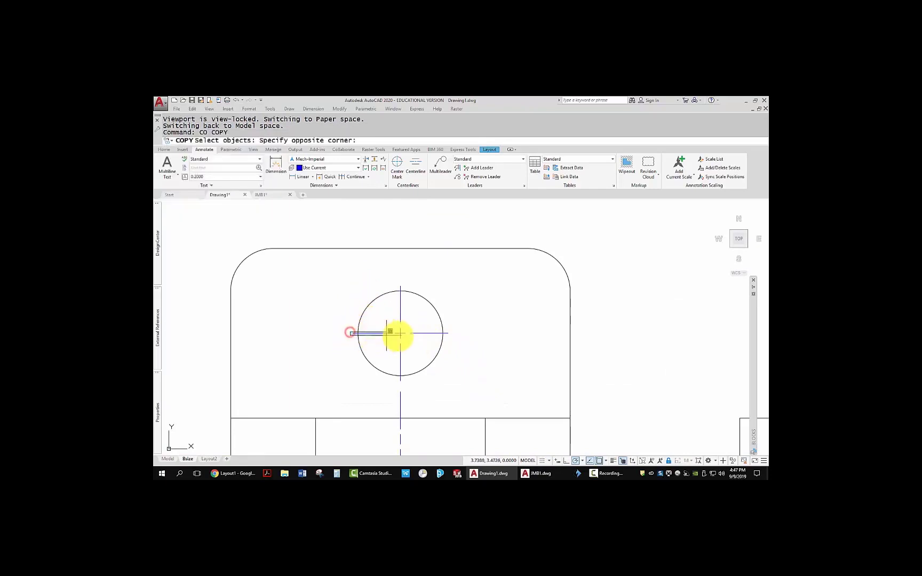
click(463, 335)
key(Return)
click(400, 333)
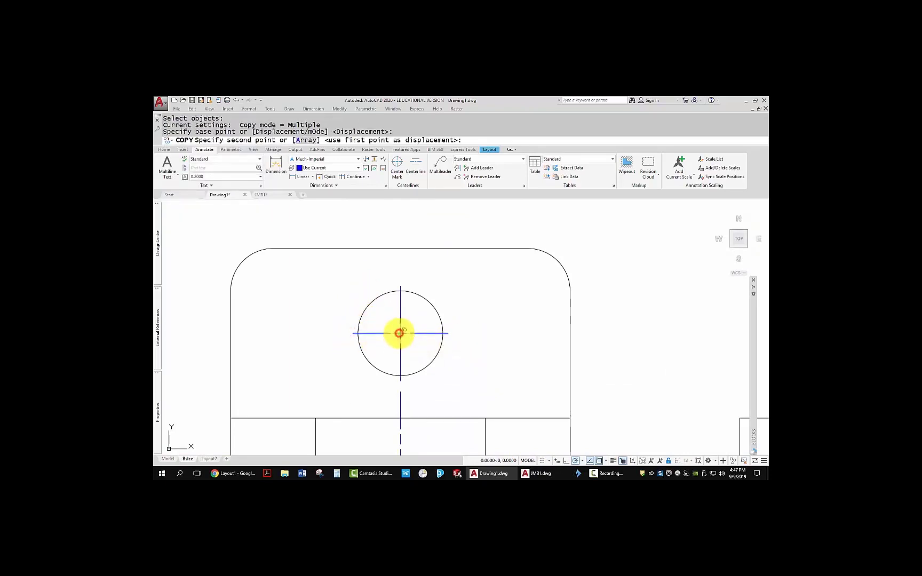
scroll(427, 330, down, 3)
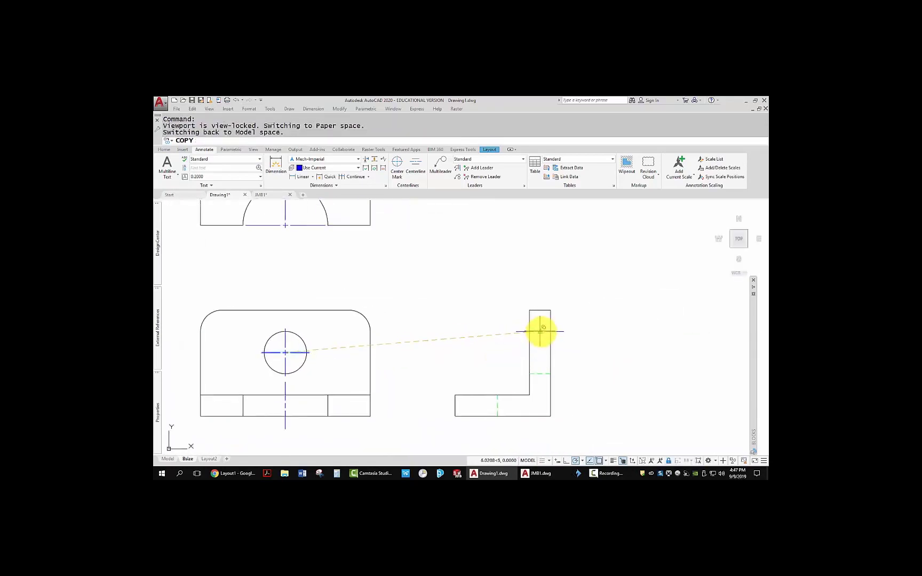
click(540, 352)
key(Escape)
Turn on lineweight display and check the line thicknesses across the three views.
middle_drag(486, 403, 525, 411)
click(613, 460)
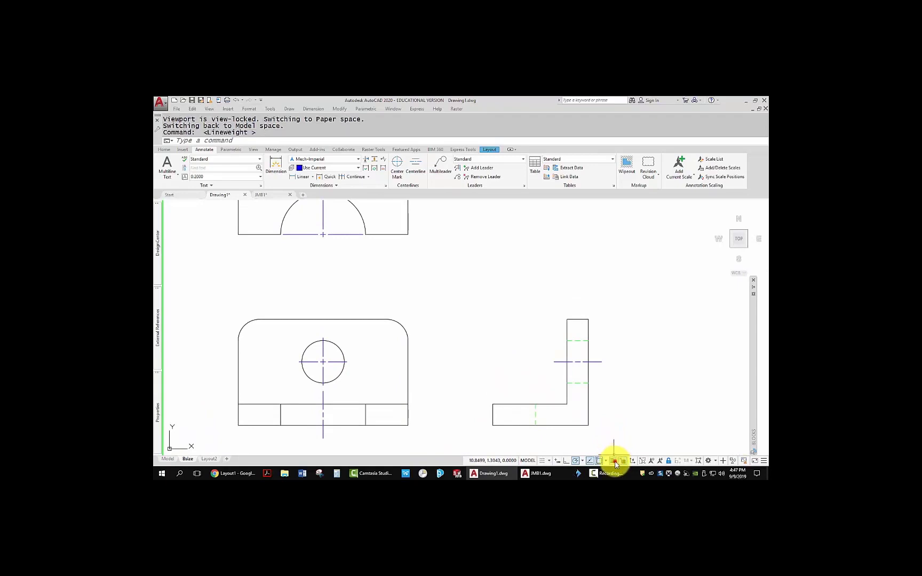
scroll(634, 350, down, 3)
scroll(587, 320, up, 3)
scroll(561, 326, down, 3)
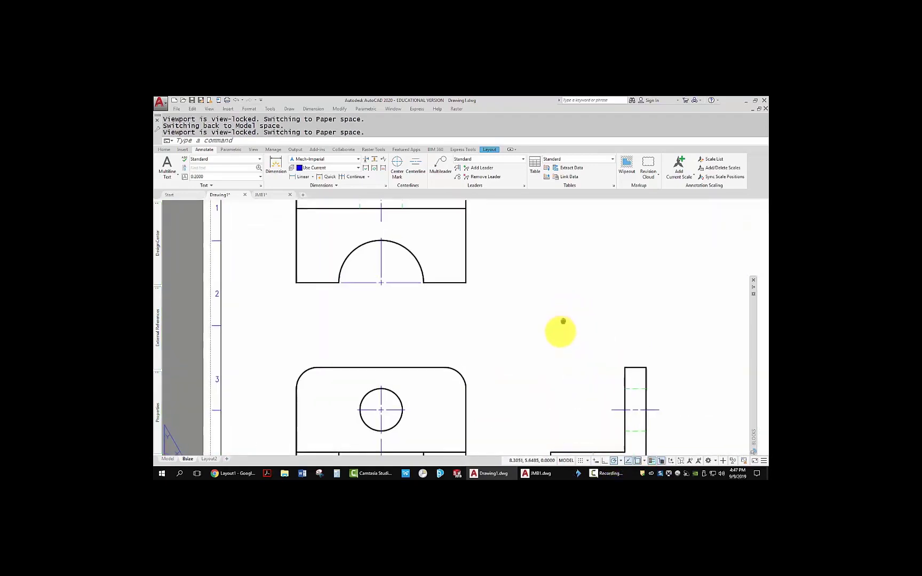
scroll(538, 331, up, 3)
mouse_move(535, 282)
middle_down()
mouse_move(523, 245)
mouse_move(434, 237)
mouse_move(486, 249)
middle_up()
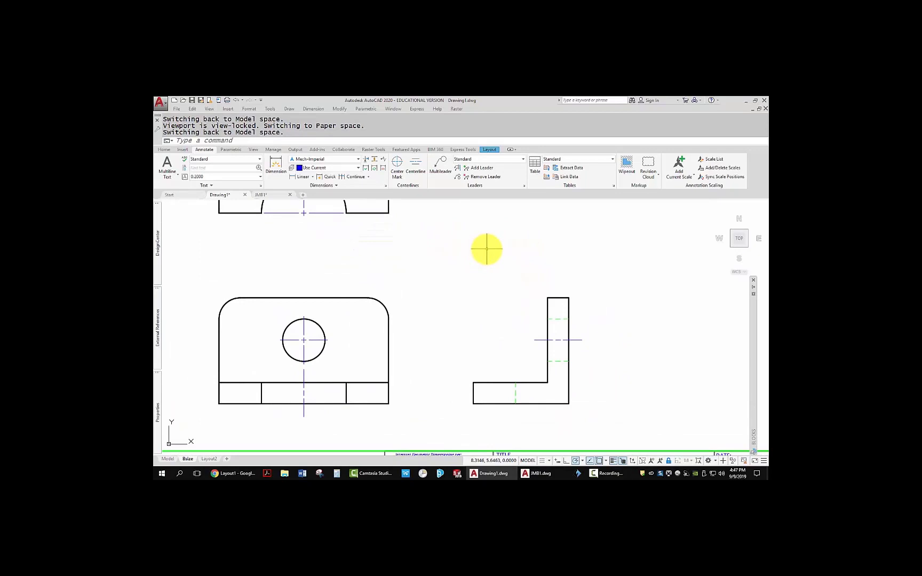
scroll(487, 249, down, 4)
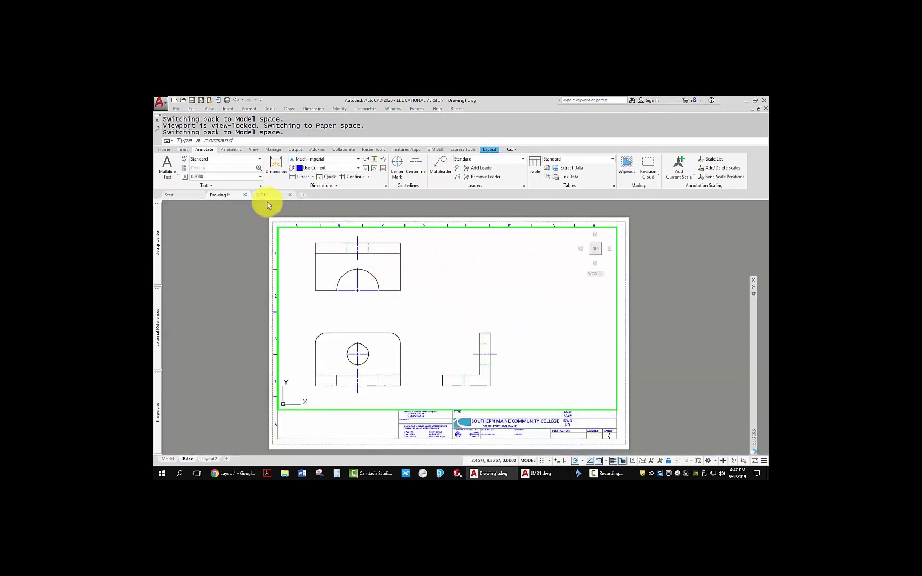
Make Dimension the current layer.
click(165, 150)
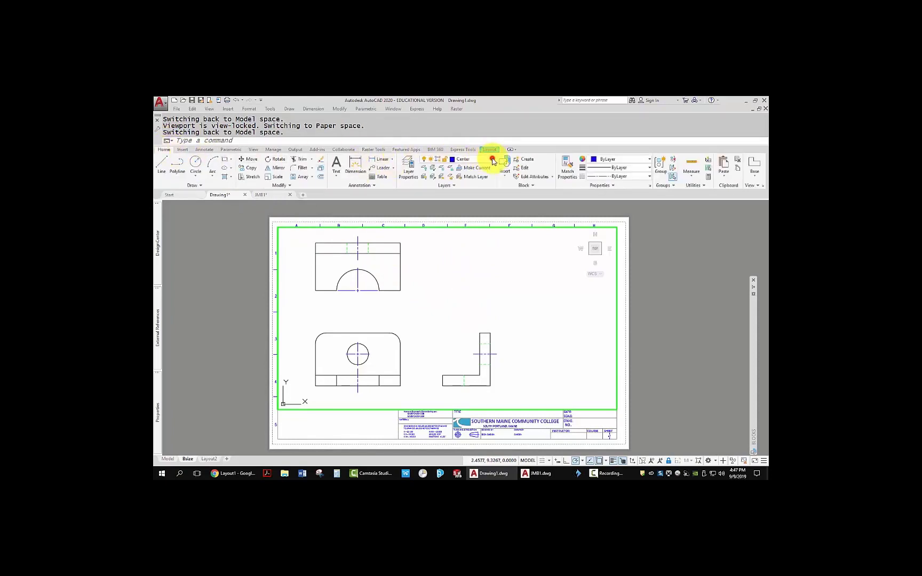
click(492, 161)
click(467, 221)
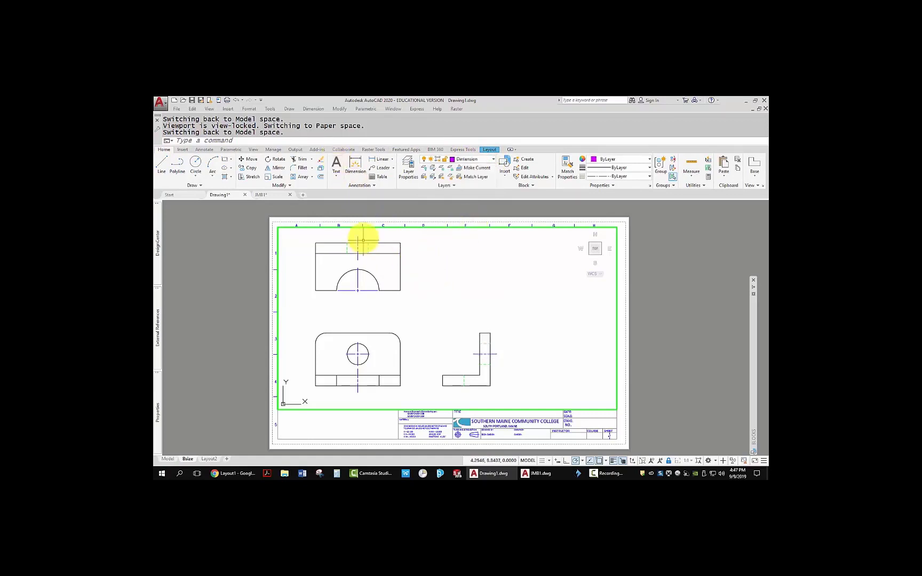
Add a linear dimension from the top view's lower-right corner to the arc's center, with the dimension line .375 below the edge.
middle_drag(359, 218, 362, 226)
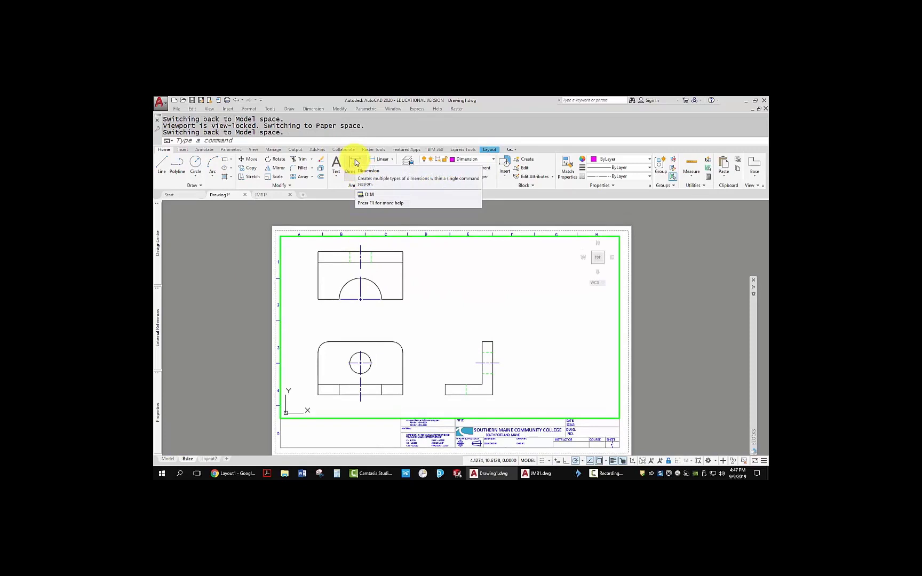
middle_drag(376, 215, 373, 200)
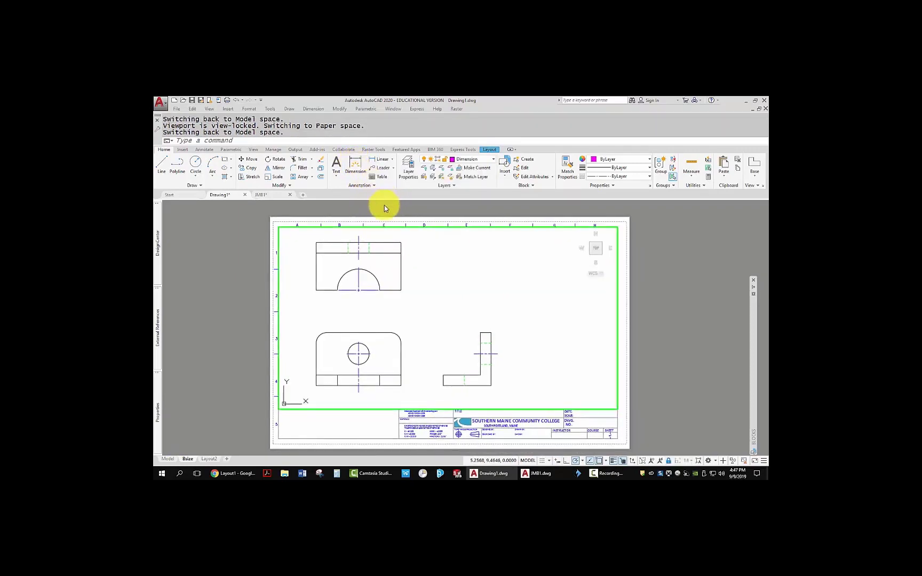
click(393, 160)
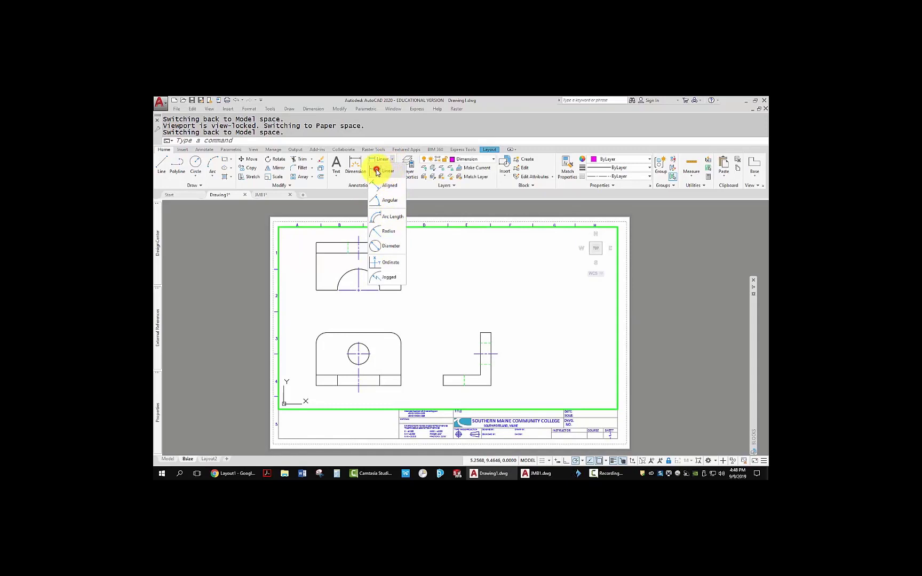
click(376, 171)
scroll(400, 312, up, 3)
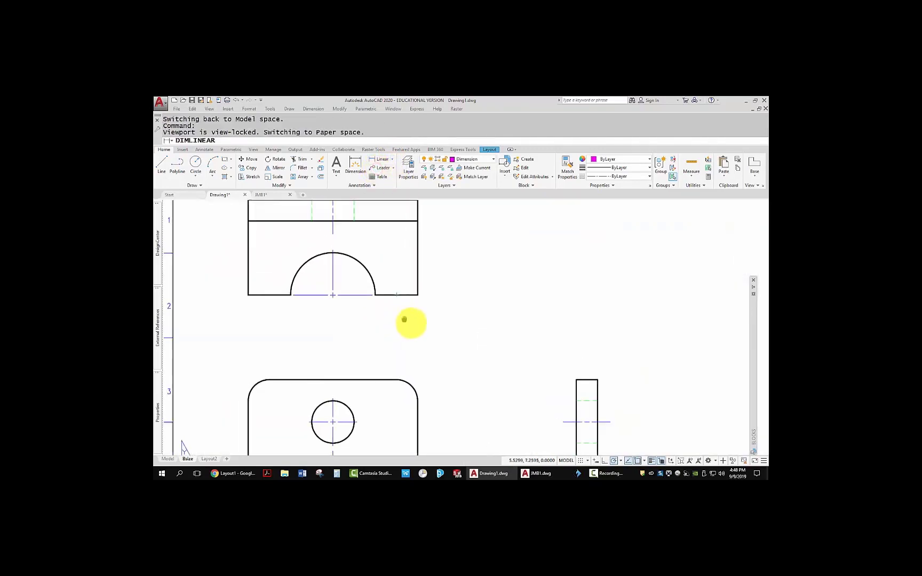
click(428, 300)
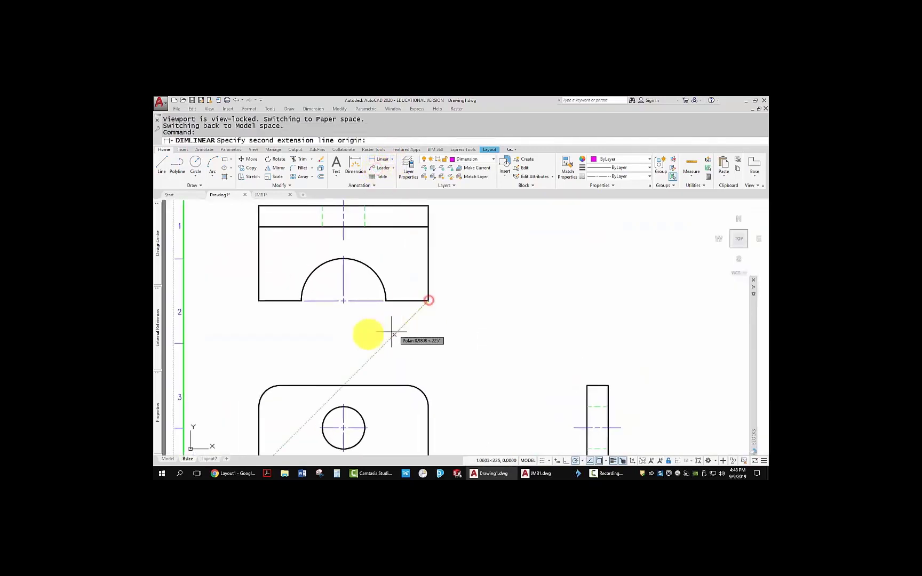
click(344, 302)
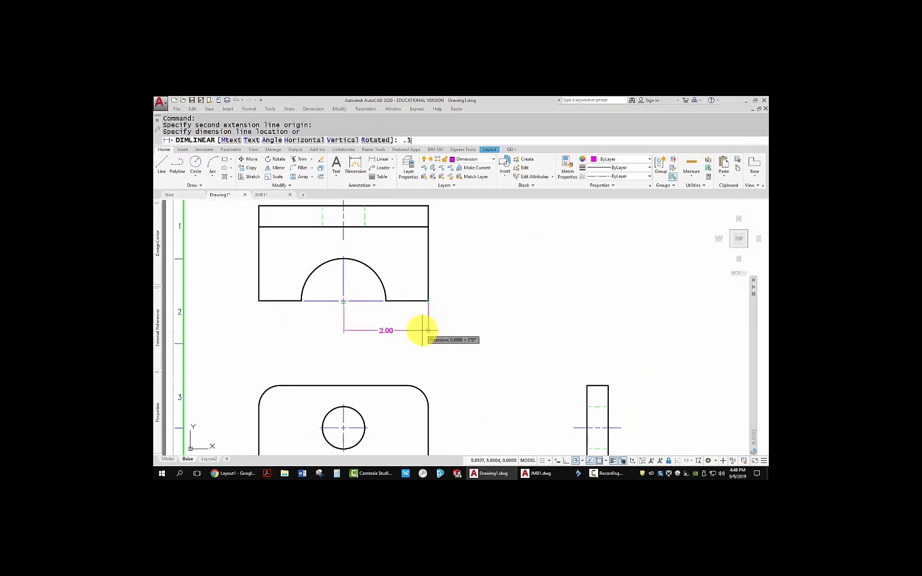
text(.375)
key(Return)
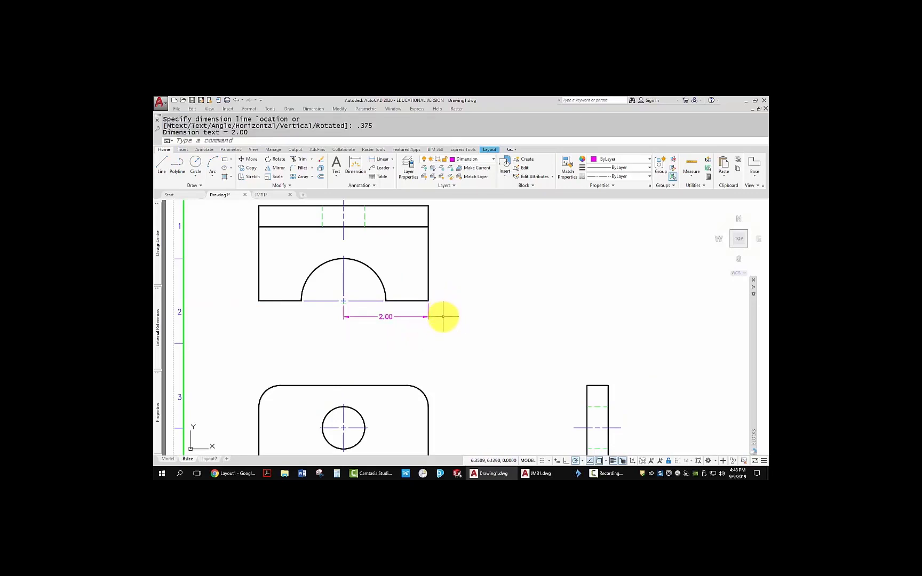
Add a baseline dimension below it for the top view's full width, extending to the lower-left corner.
click(394, 160)
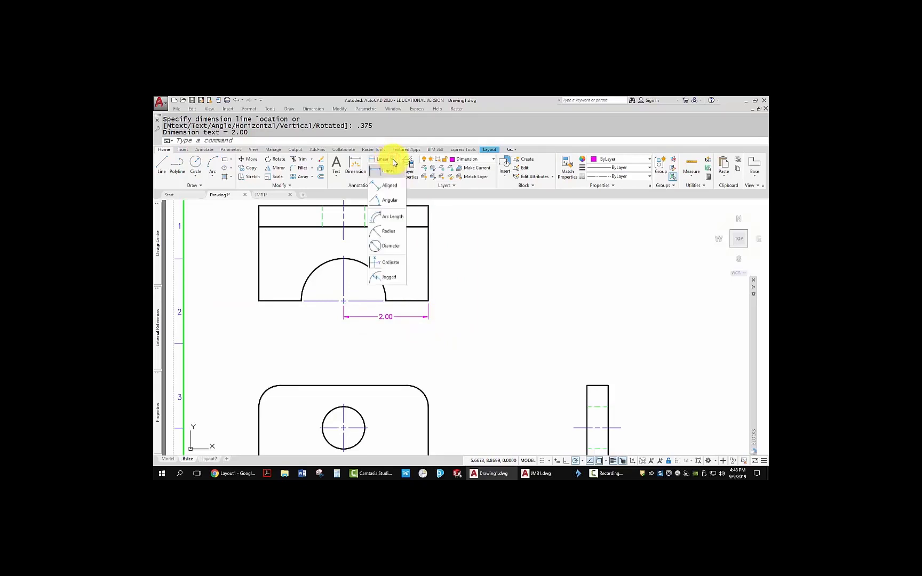
click(471, 225)
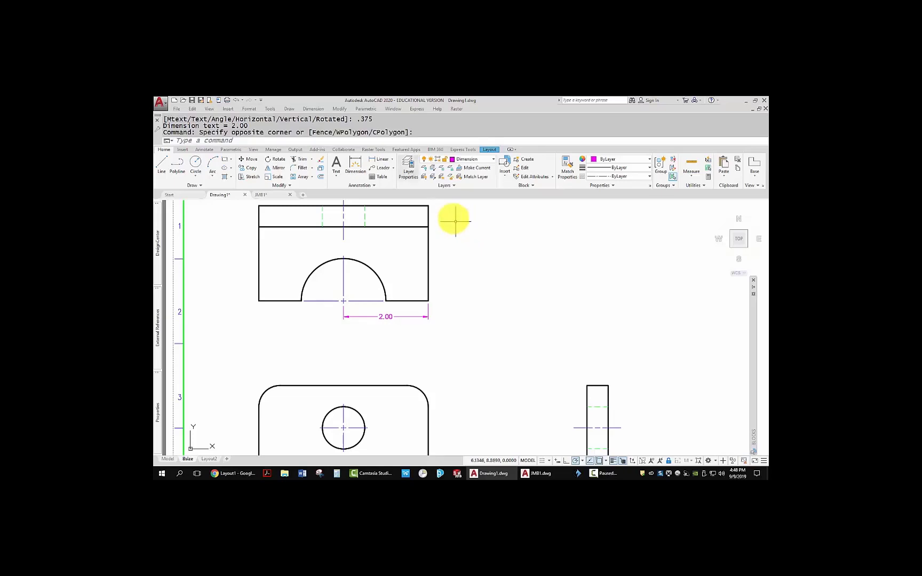
click(393, 161)
click(236, 140)
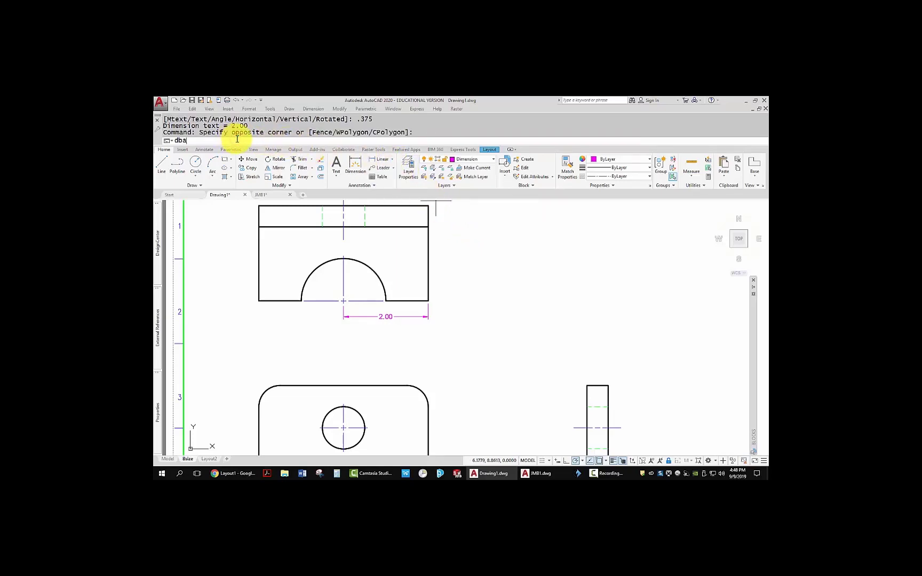
text(dba)
key(Return)
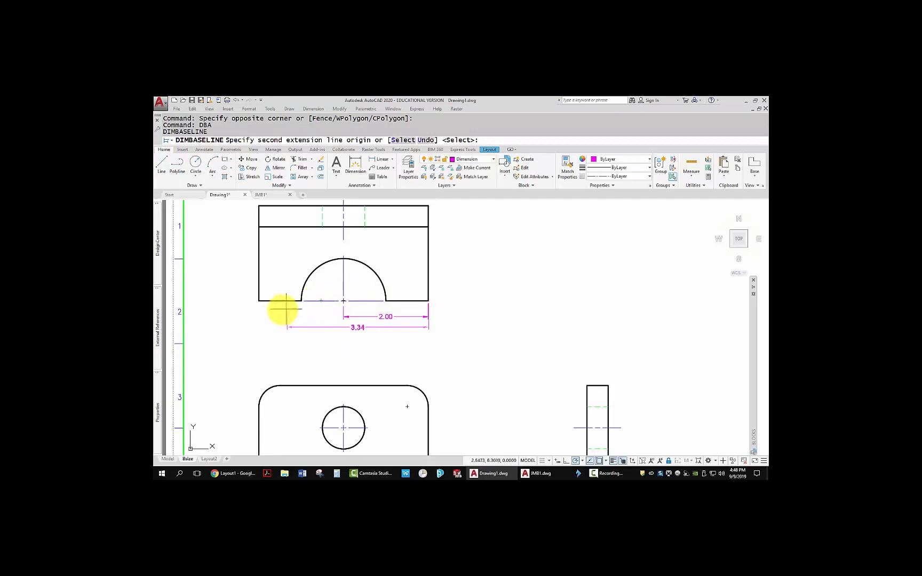
click(259, 300)
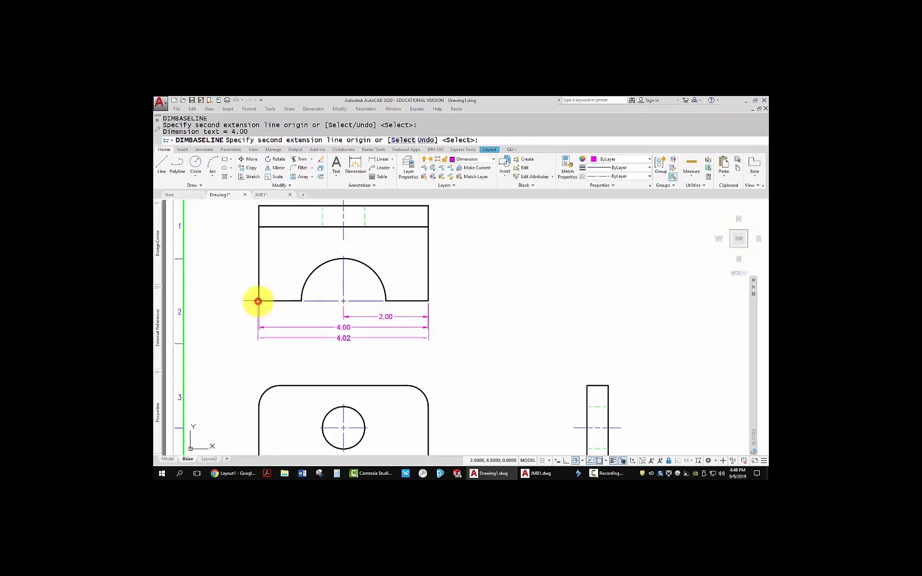
key(Escape)
Add a radius dimension to the semicircular cutout in the top view, with its text inside the arc.
middle_drag(489, 354, 495, 336)
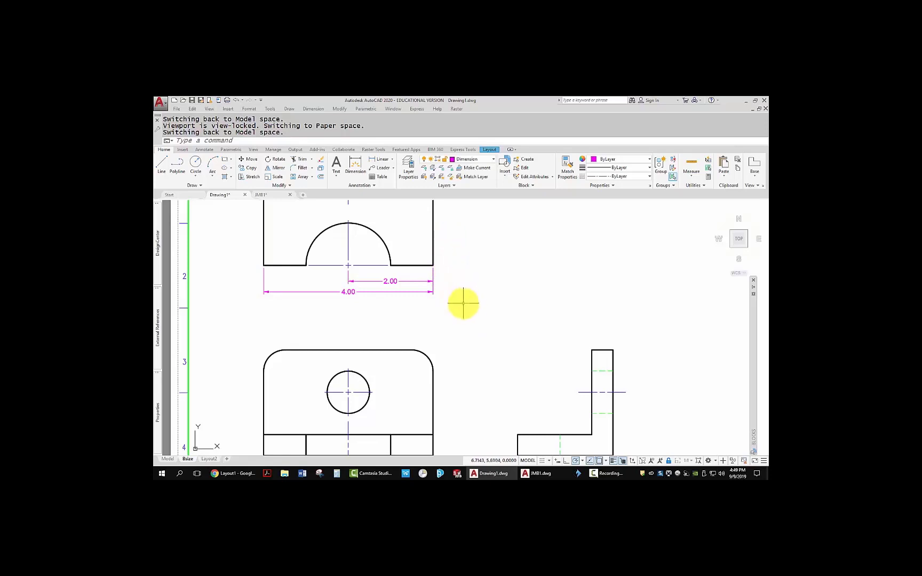
middle_drag(484, 369, 457, 352)
middle_drag(366, 305, 406, 342)
click(392, 159)
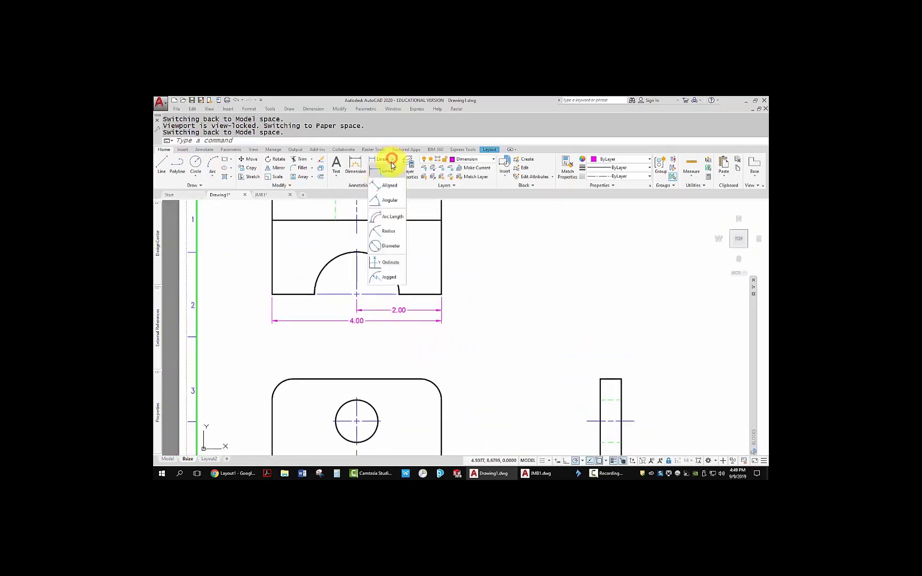
click(379, 231)
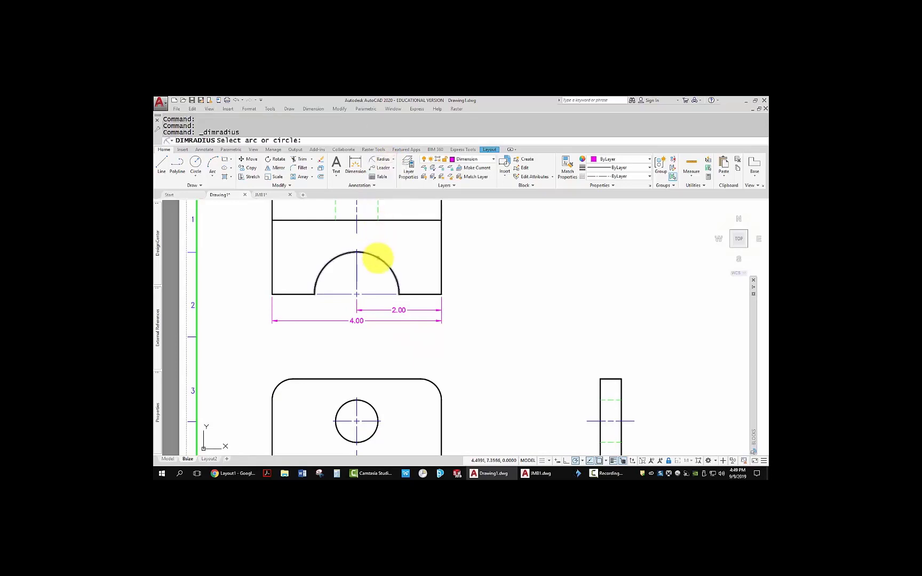
click(377, 258)
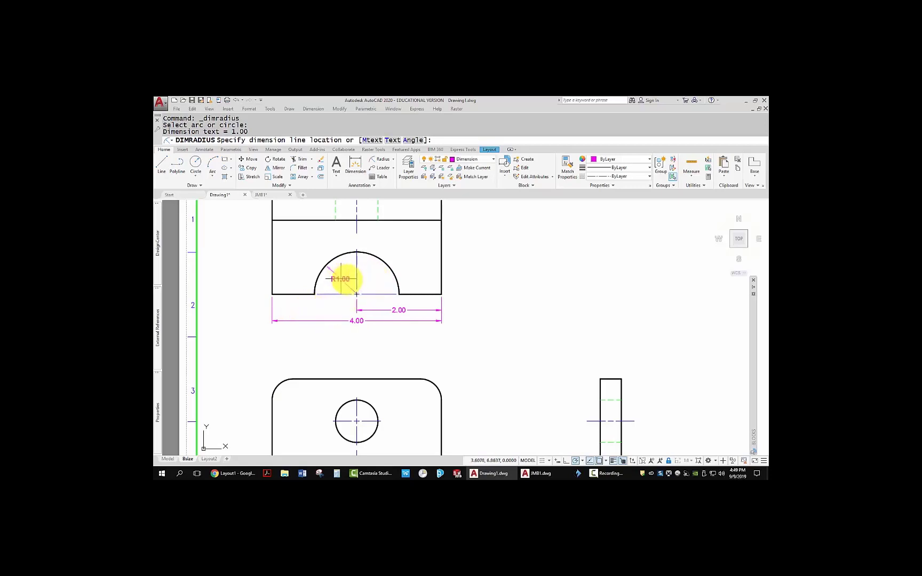
click(373, 278)
Add a radius dimension to the front view's upper-right rounded corner, with its text outside the part.
middle_drag(472, 372, 467, 334)
key(Return)
click(428, 349)
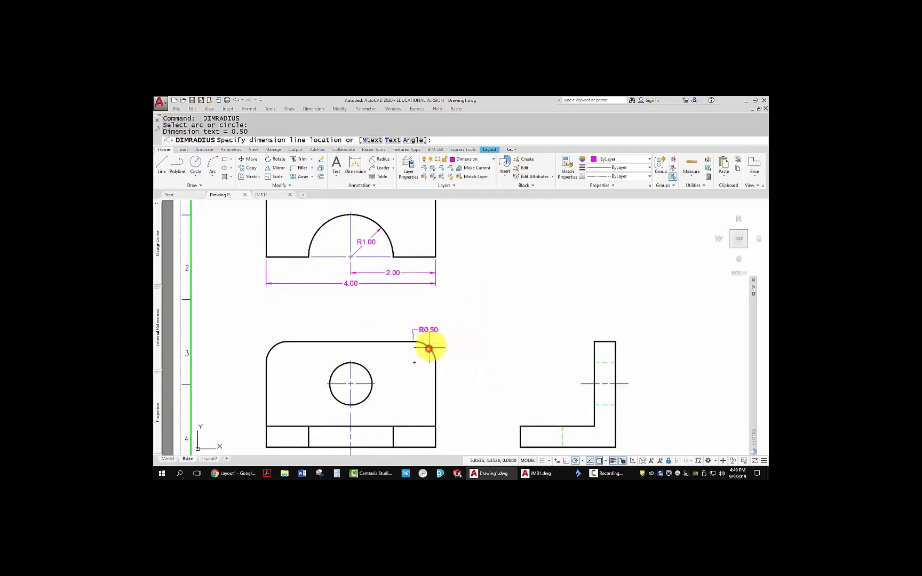
click(452, 328)
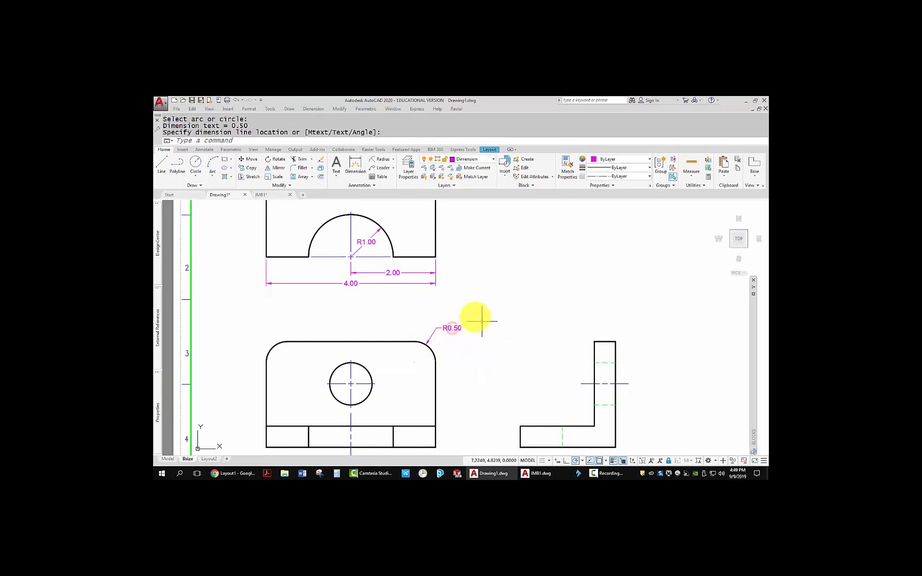
Modify the Mech-Imperial dimension style to suppress leading zeros in the linear primary units.
scroll(451, 329, up, 4)
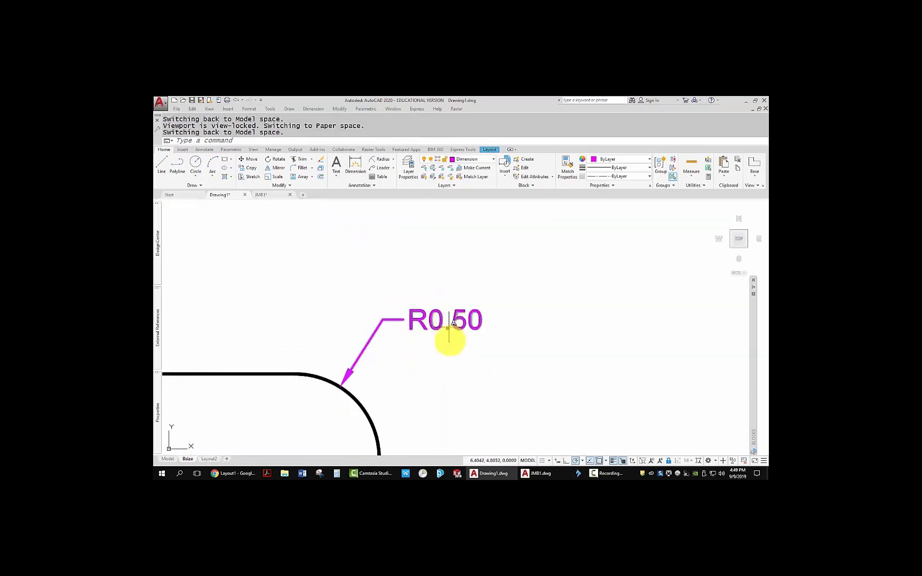
scroll(443, 344, down, 2)
text(d)
key(Return)
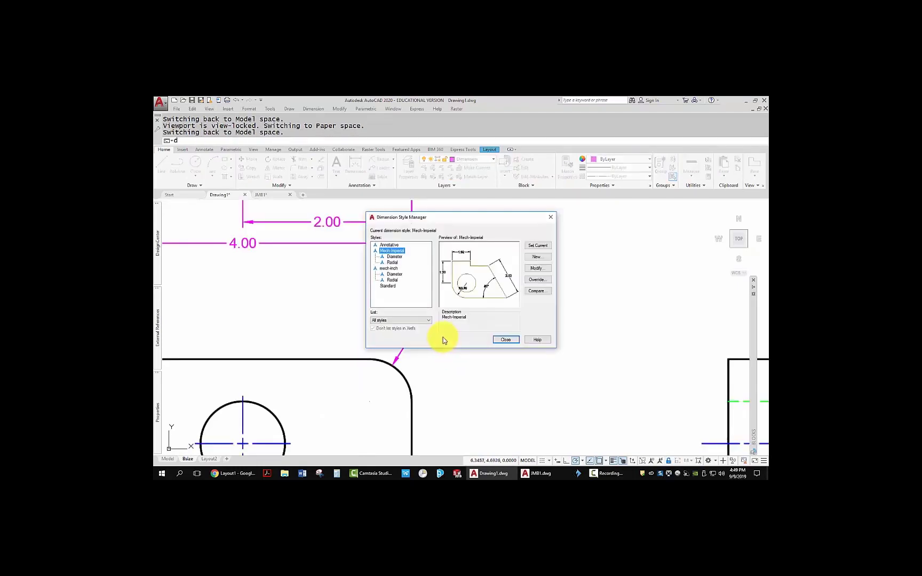
click(536, 268)
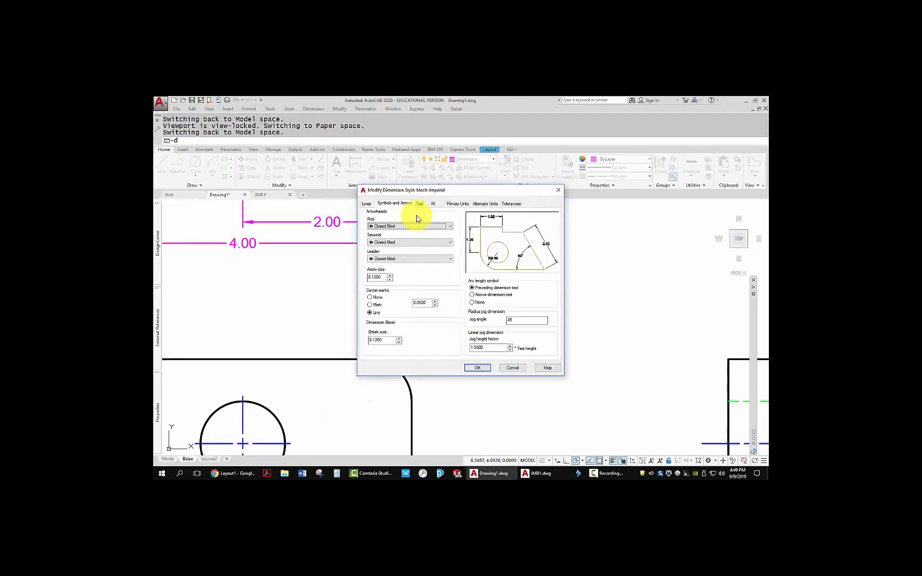
click(454, 204)
click(371, 319)
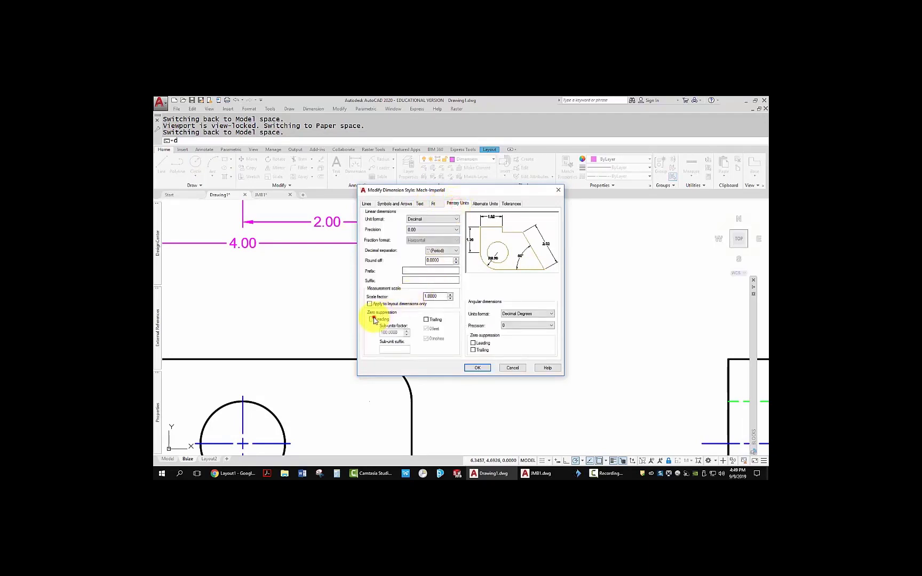
click(470, 368)
click(506, 343)
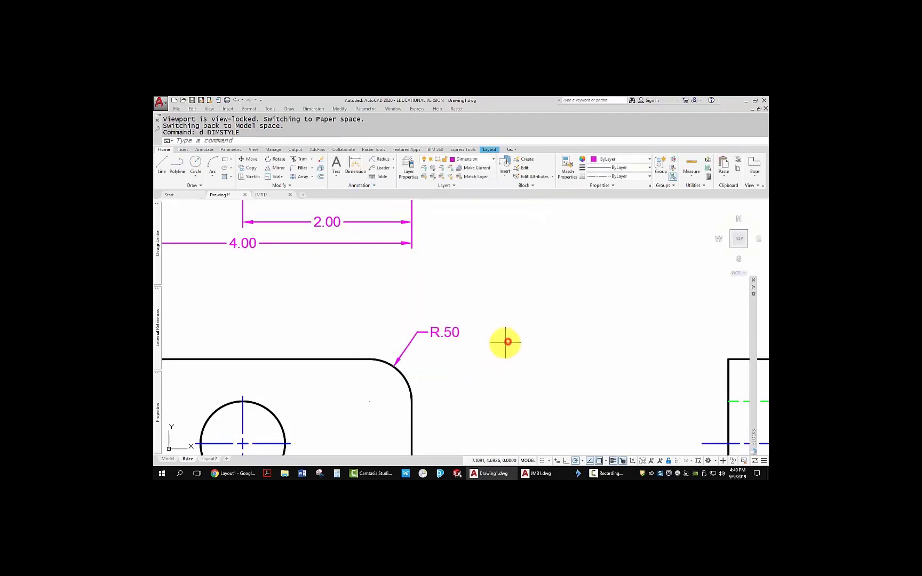
Add a diameter dimension to the front view's hole, with its text above the part beside the corner radius dimension.
middle_drag(469, 387, 524, 325)
middle_drag(395, 320, 427, 339)
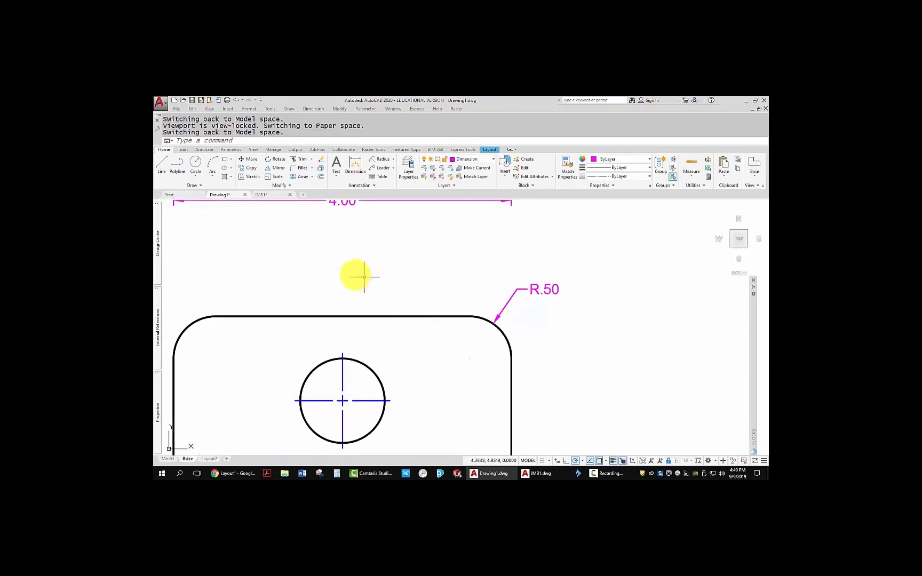
click(394, 160)
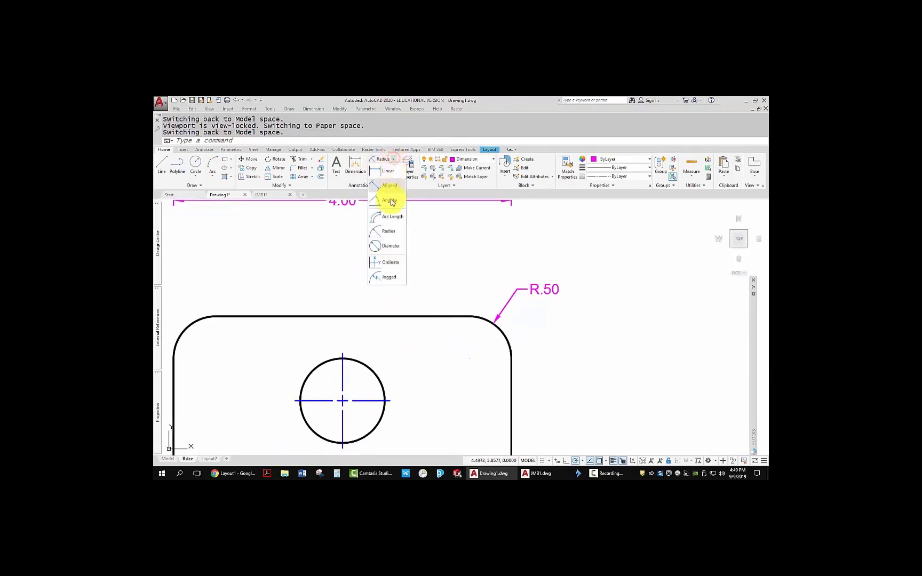
click(380, 248)
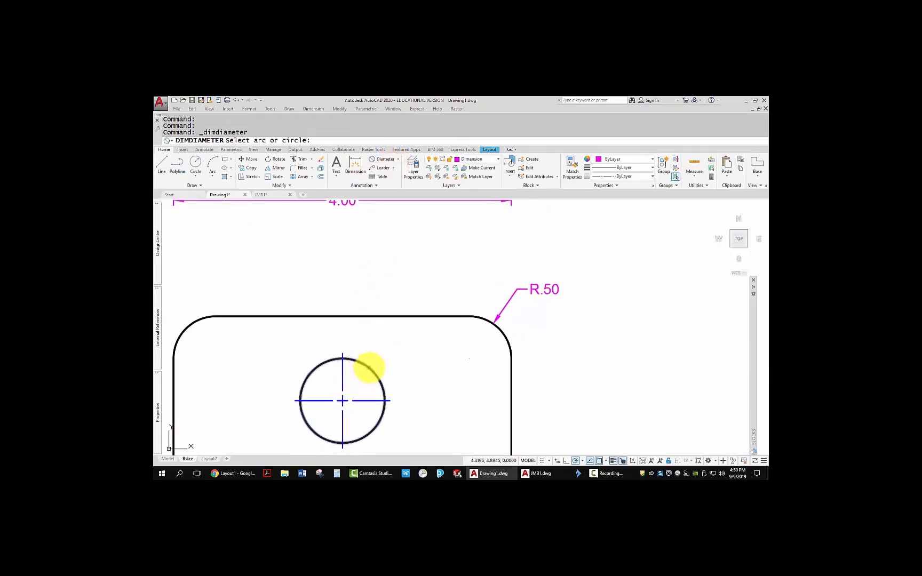
click(366, 371)
click(472, 272)
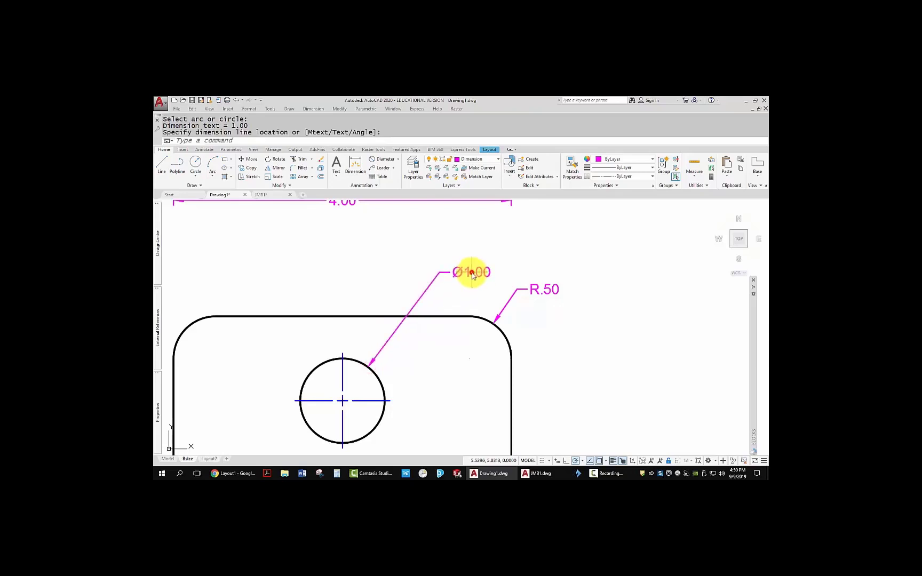
Erase the right-hand horizontal centerline segment of the front view's hole, keeping the small center cross.
middle_drag(536, 356, 468, 325)
scroll(529, 344, down, 4)
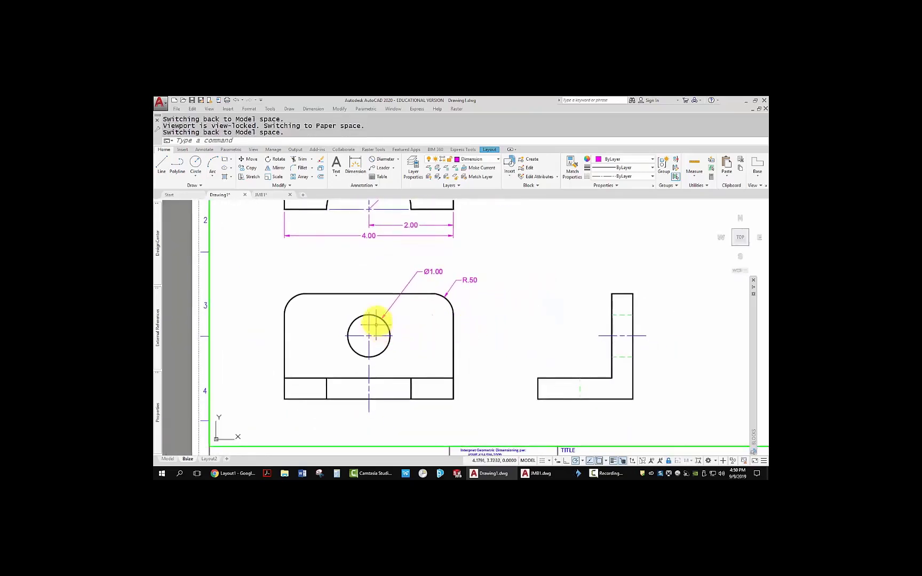
scroll(367, 352, down, 4)
scroll(395, 354, up, 8)
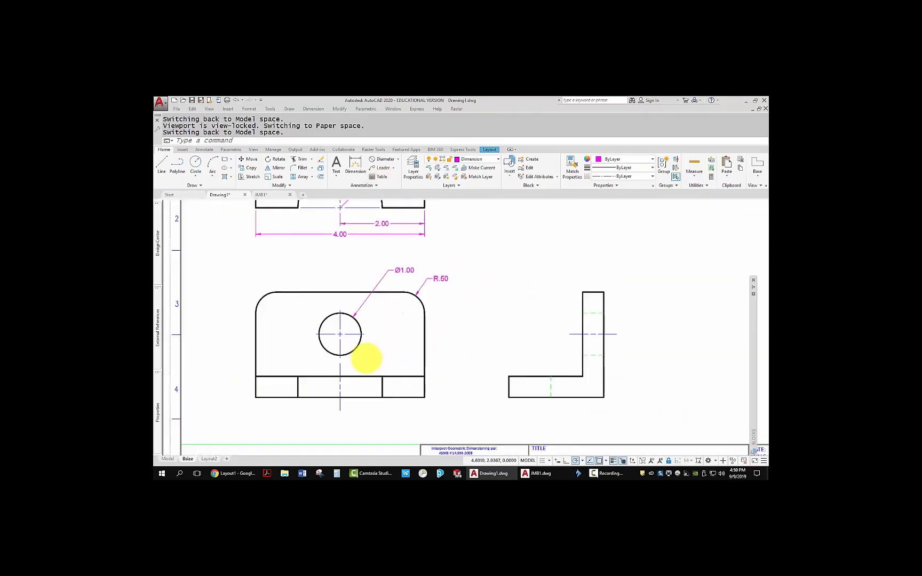
click(392, 309)
click(385, 315)
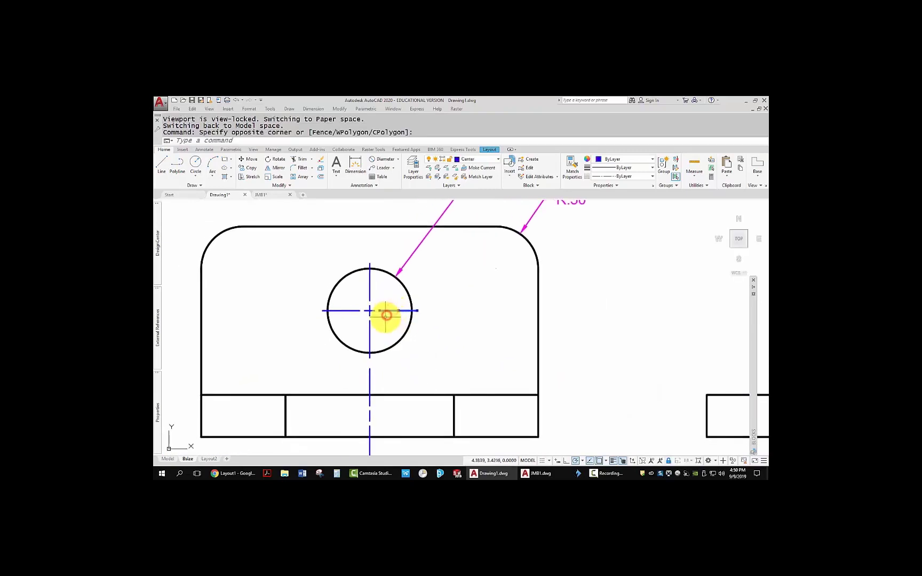
key(Delete)
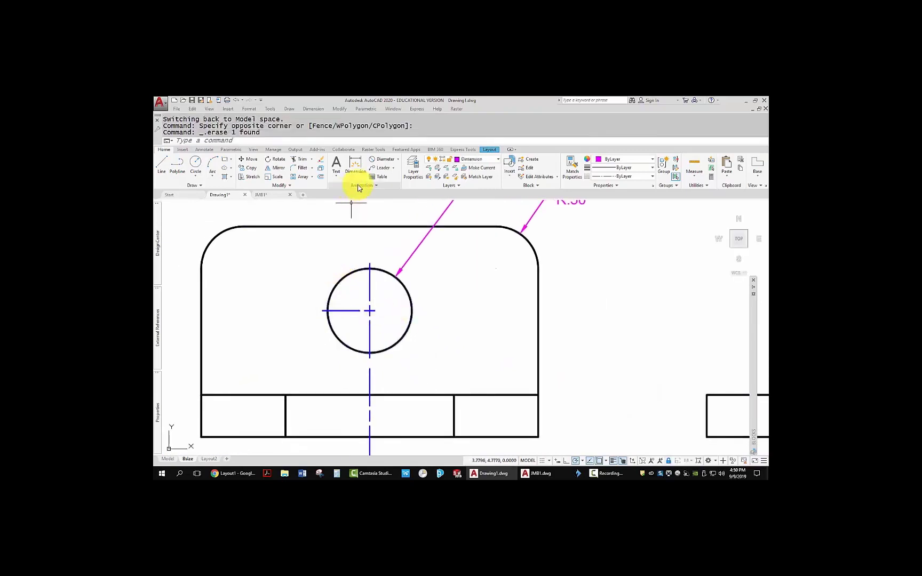
Add a vertical linear dimension from the front view's hole center to the base's top edge, placed .375 outside the part.
click(398, 159)
click(386, 172)
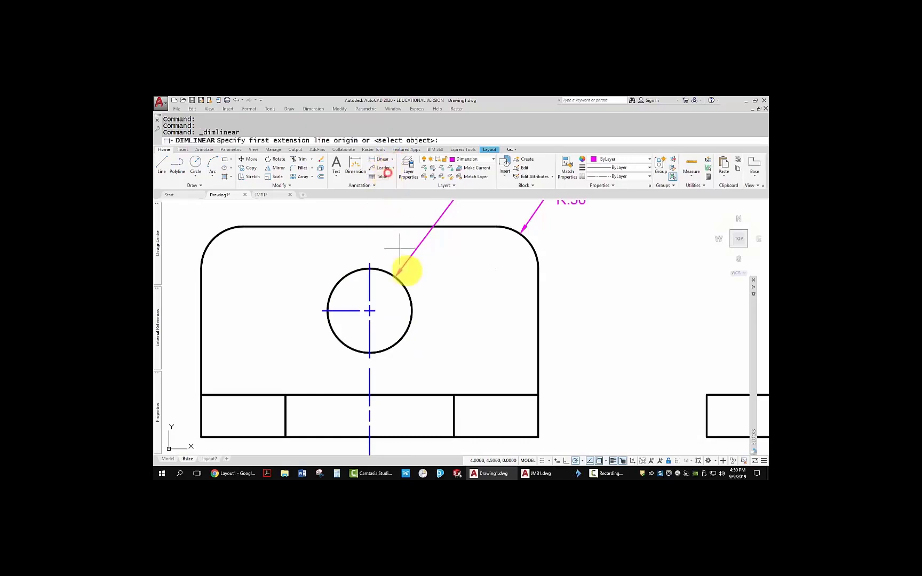
click(376, 311)
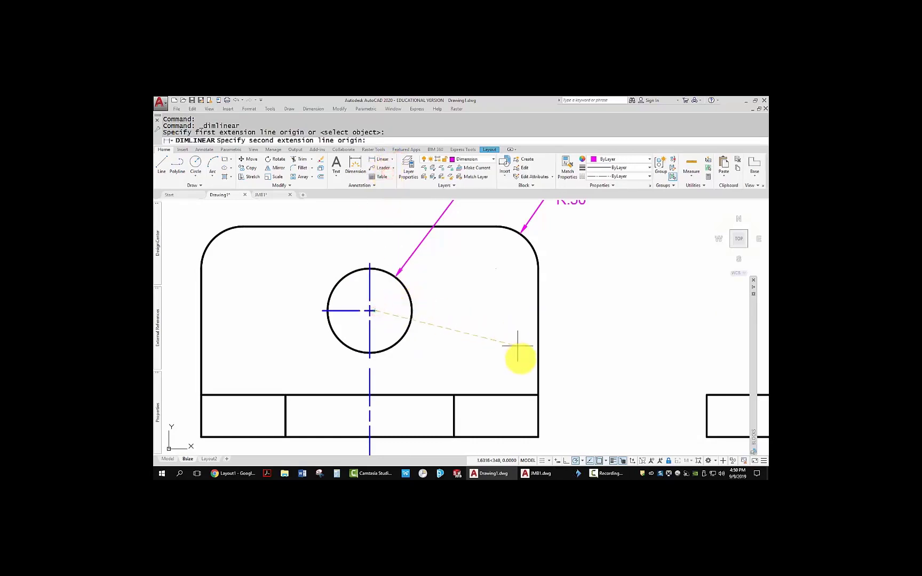
click(538, 395)
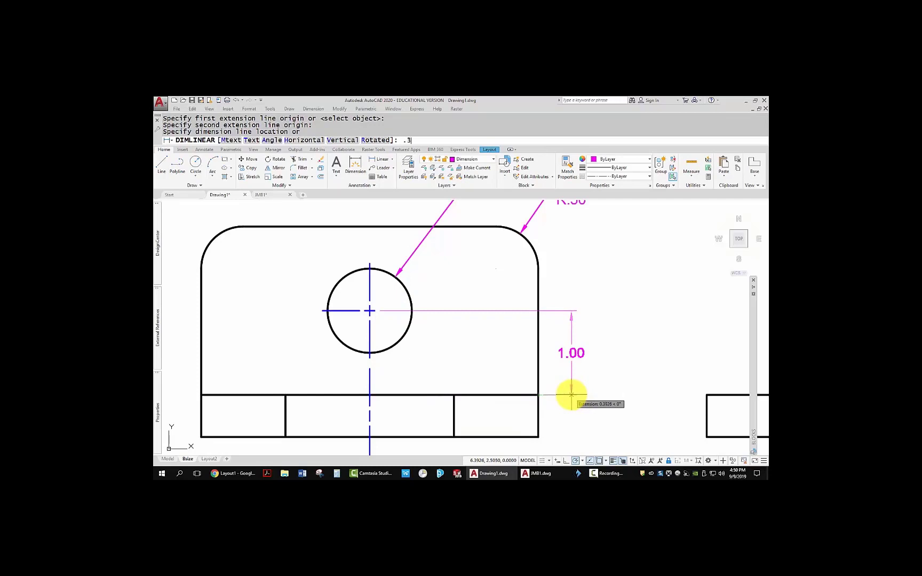
text(.375)
key(Return)
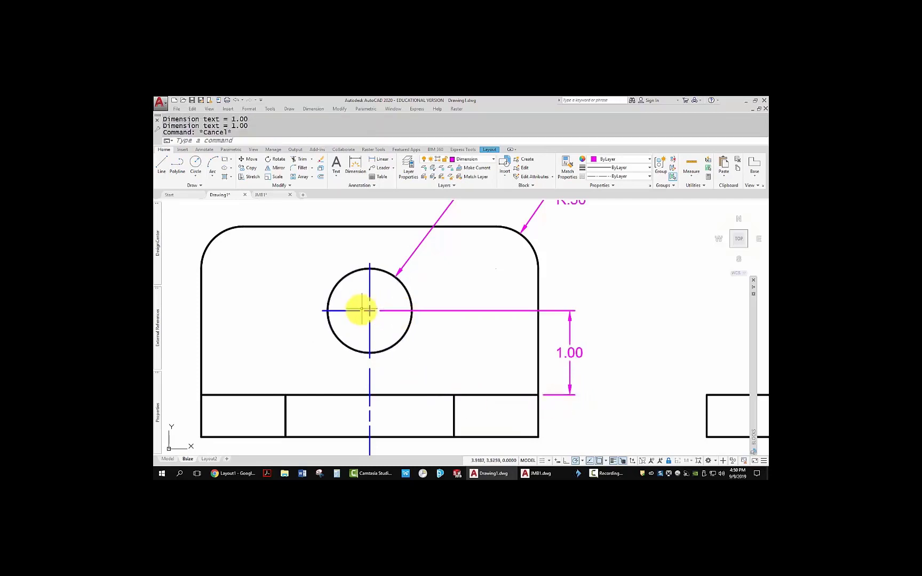
Add a vertical linear dimension for the base thickness at the free end of the side view, placed .375 from the part.
scroll(360, 309, up, 6)
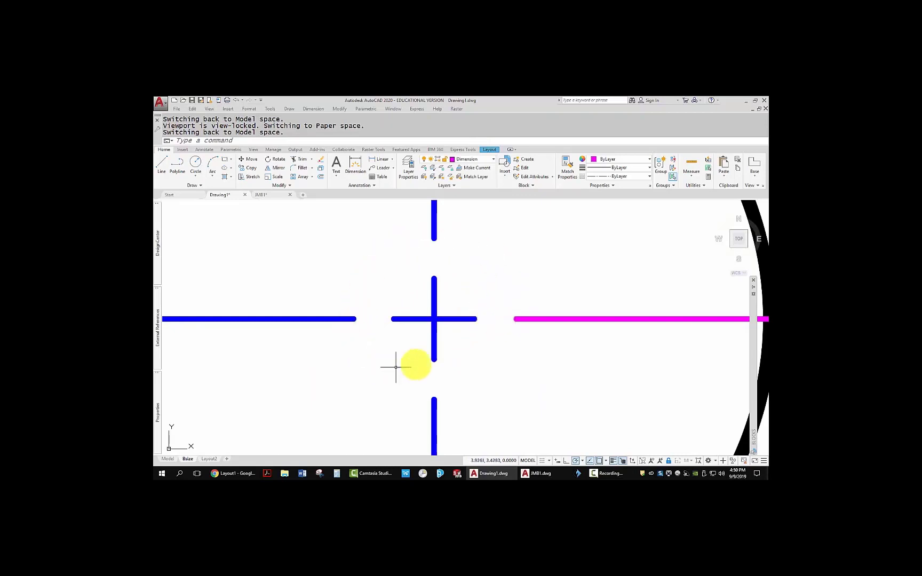
scroll(482, 340, down, 8)
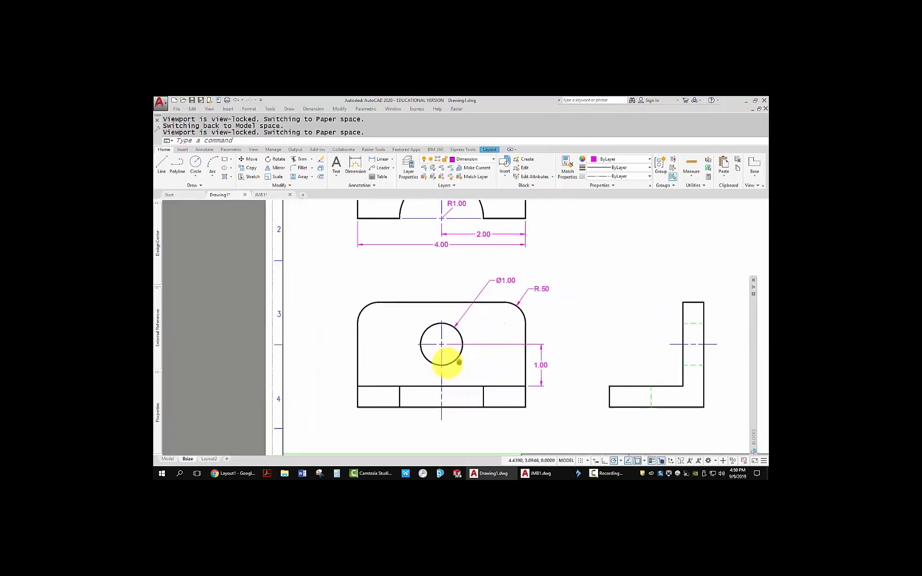
middle_drag(459, 380, 454, 391)
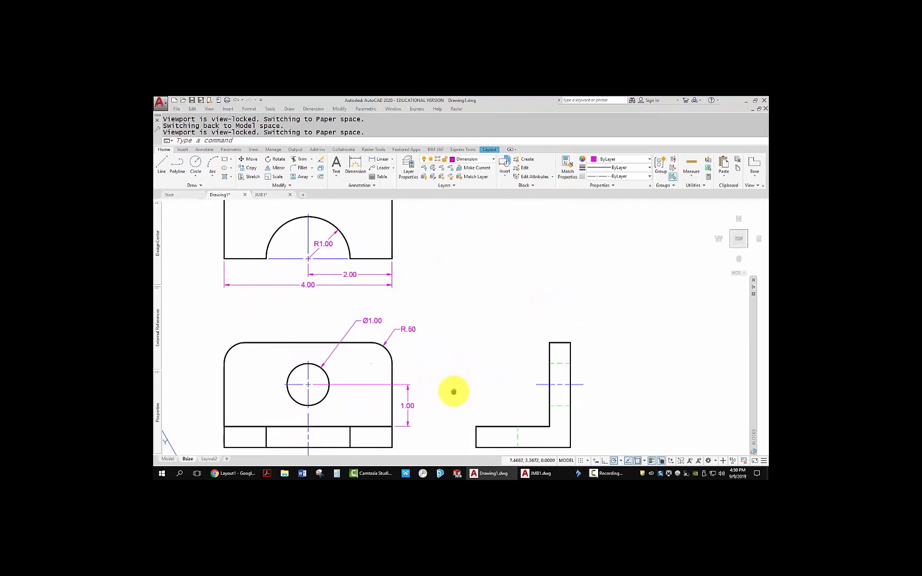
click(383, 160)
click(475, 447)
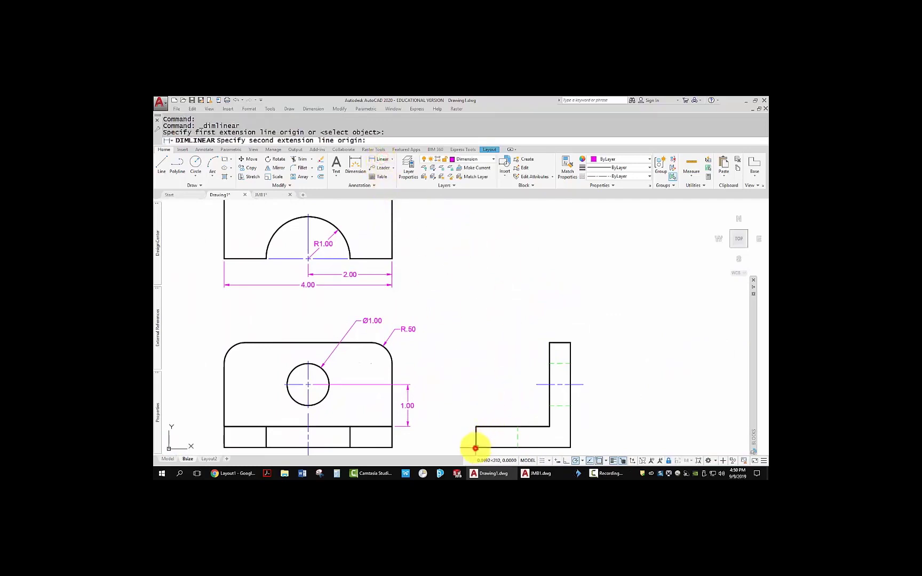
click(475, 427)
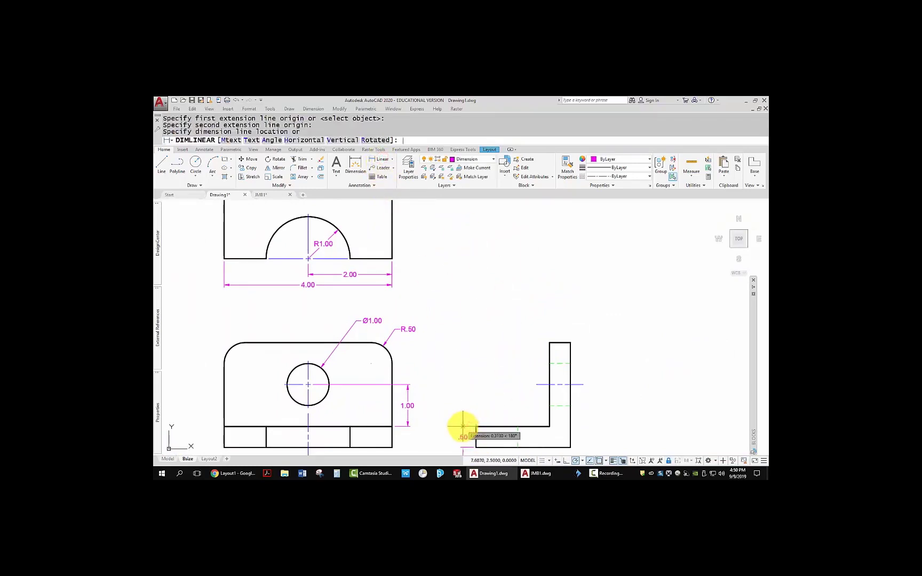
key(Return)
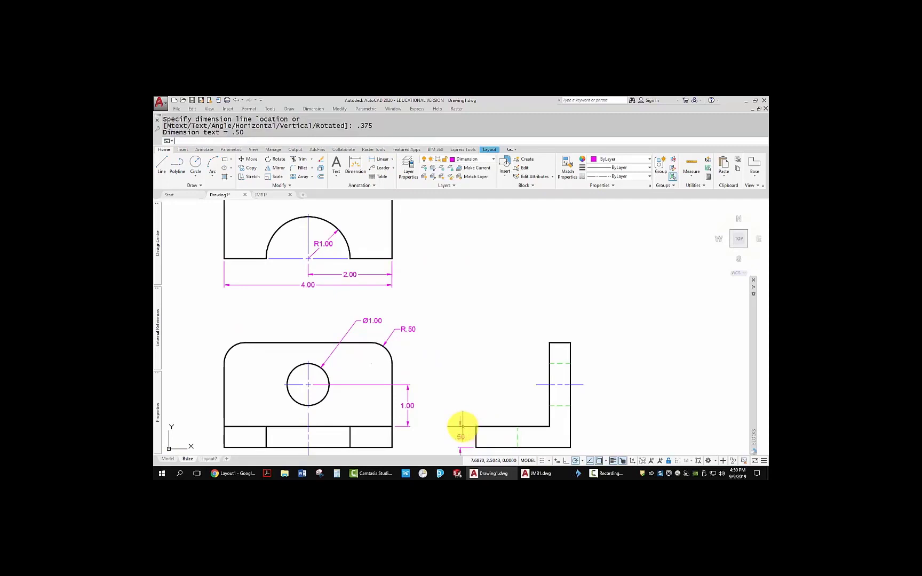
Add a baseline dimension for the side view's overall height, stacked outside the base thickness dimension.
text(dba)
key(Return)
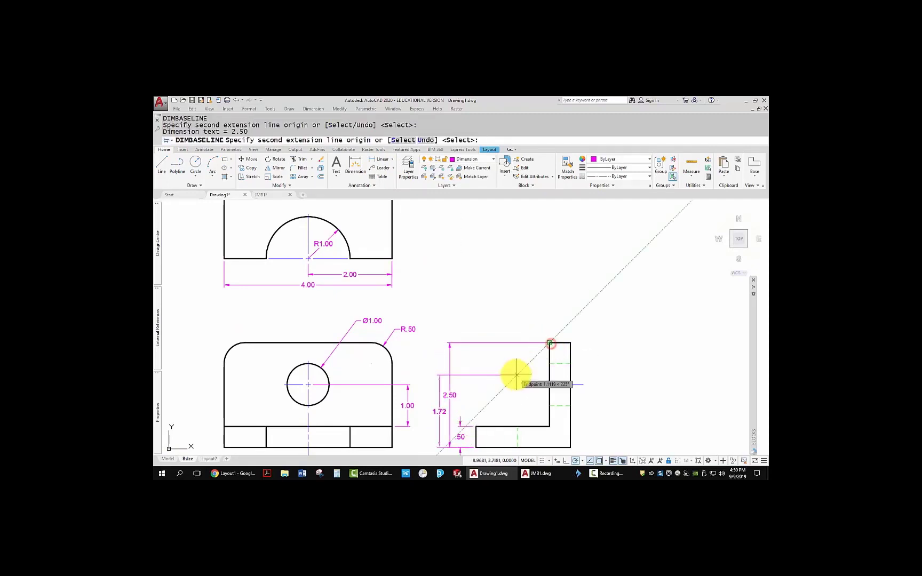
middle_drag(513, 372, 511, 335)
key(Escape)
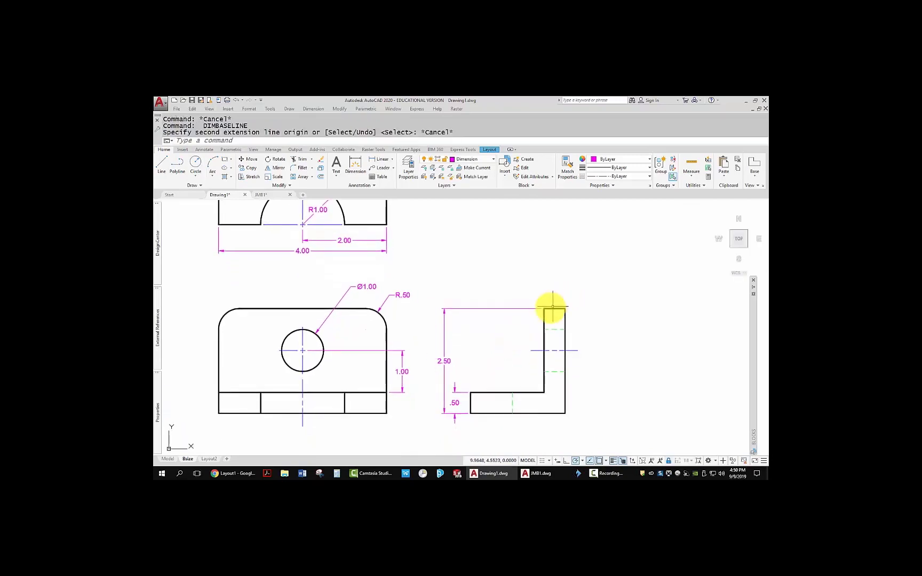
Add a horizontal linear dimension for the upright's thickness in the side view, placed .375 above its top edge.
text(d)
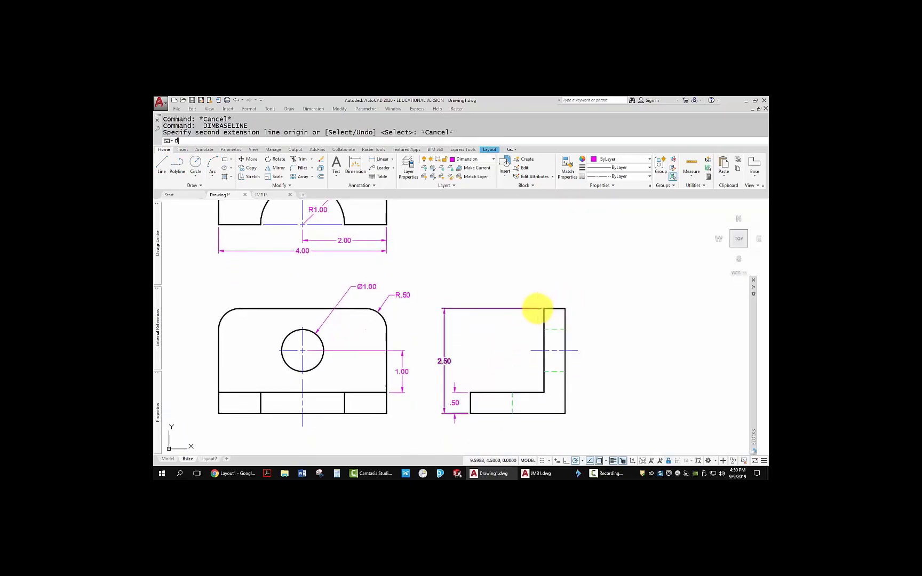
text(li)
key(Return)
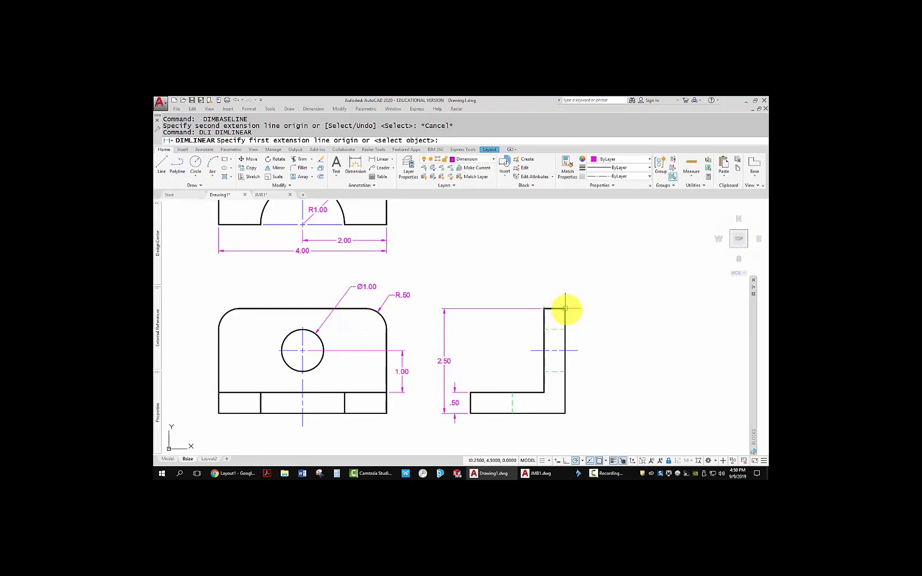
click(565, 308)
click(545, 308)
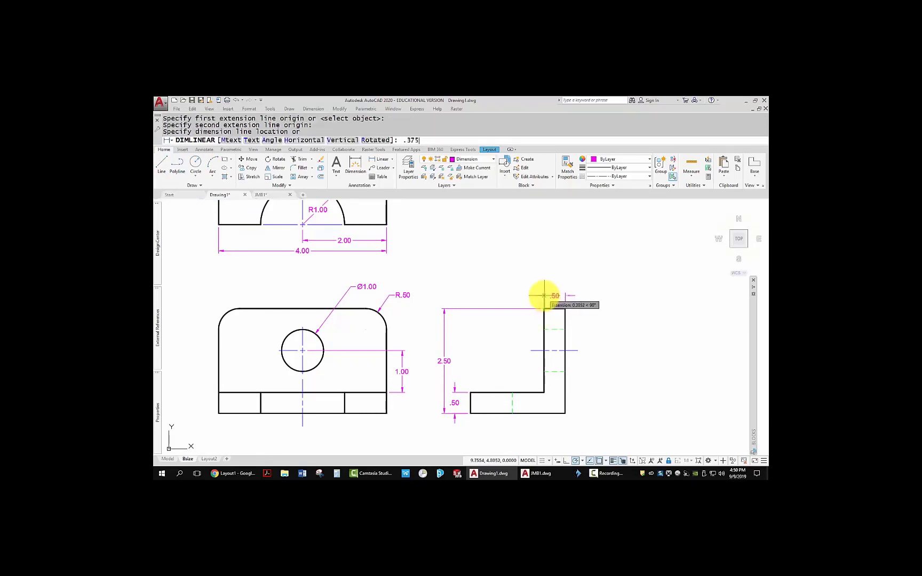
click(544, 293)
Add a baseline dimension for the side view's overall depth, stacked above the upright thickness dimension.
text(db)
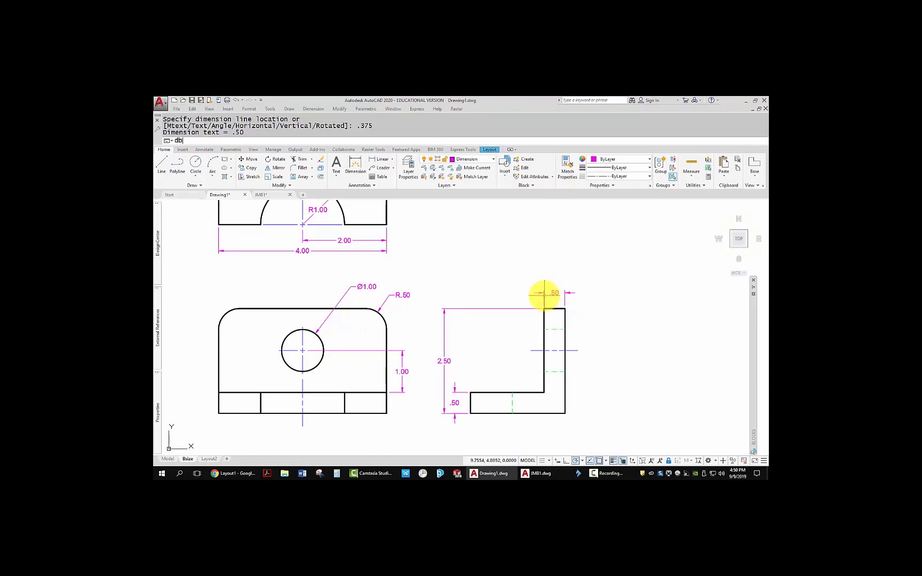
text(a)
key(Return)
click(471, 393)
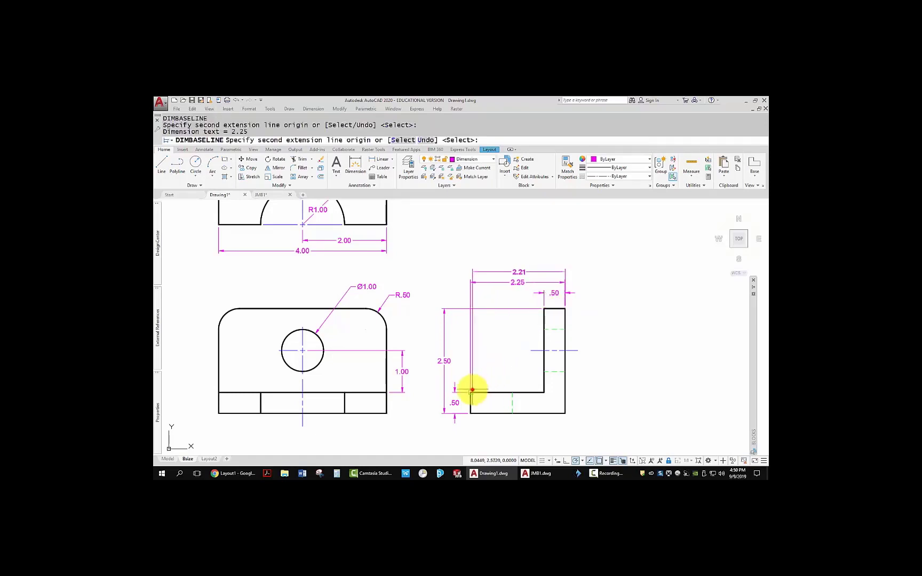
key(Escape)
Return to paper space and check which layer the viewport border is on.
middle_drag(595, 340, 631, 356)
mouse_move(556, 265)
middle_down()
mouse_move(557, 300)
mouse_move(552, 261)
mouse_move(412, 339)
middle_up()
scroll(552, 262, down, 3)
double_click(334, 418)
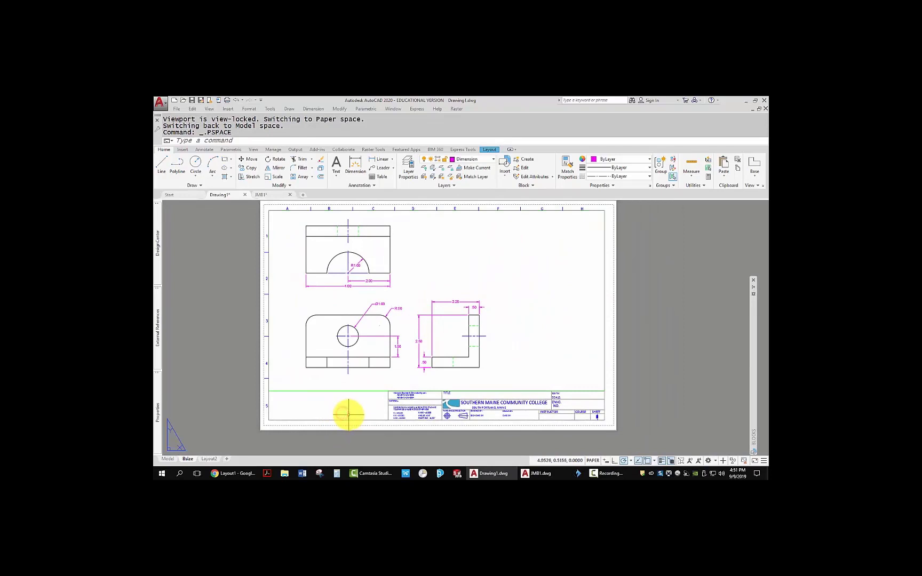
click(353, 391)
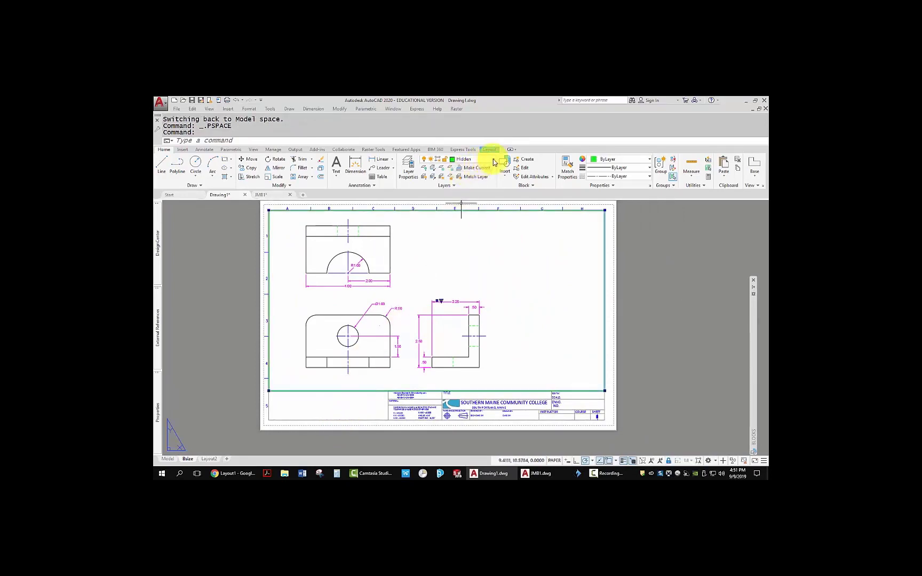
key(Escape)
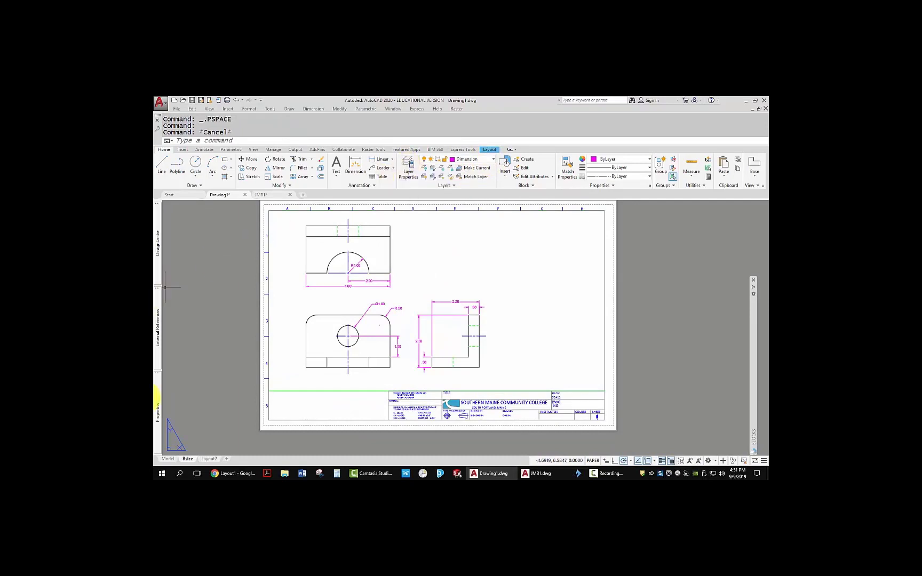
Create a new layer named VPORTS, set its color to yellow and turn off its plotting.
click(412, 167)
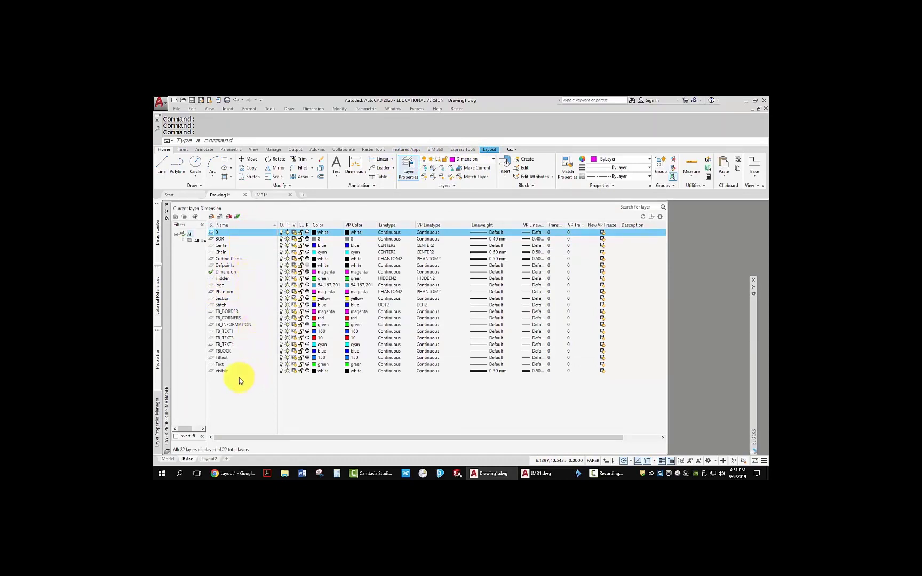
click(213, 218)
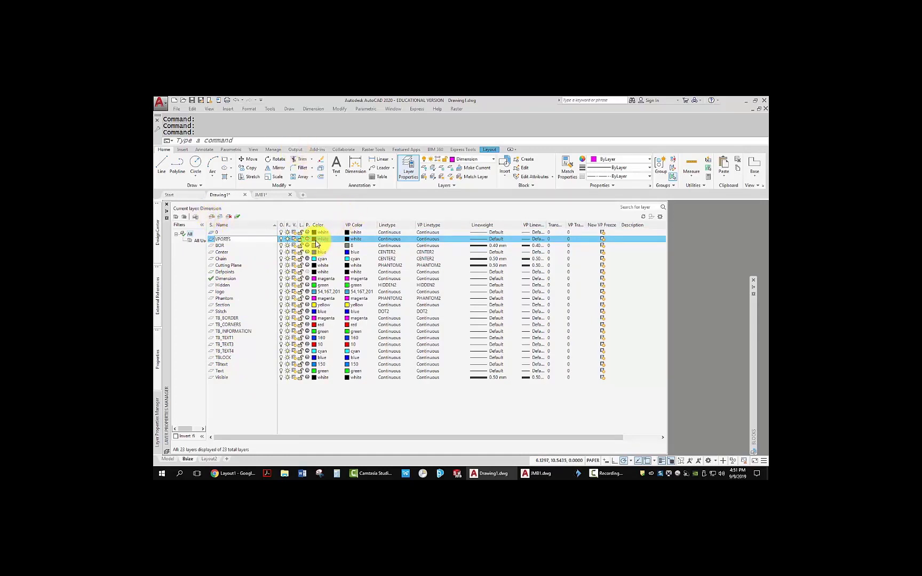
click(316, 240)
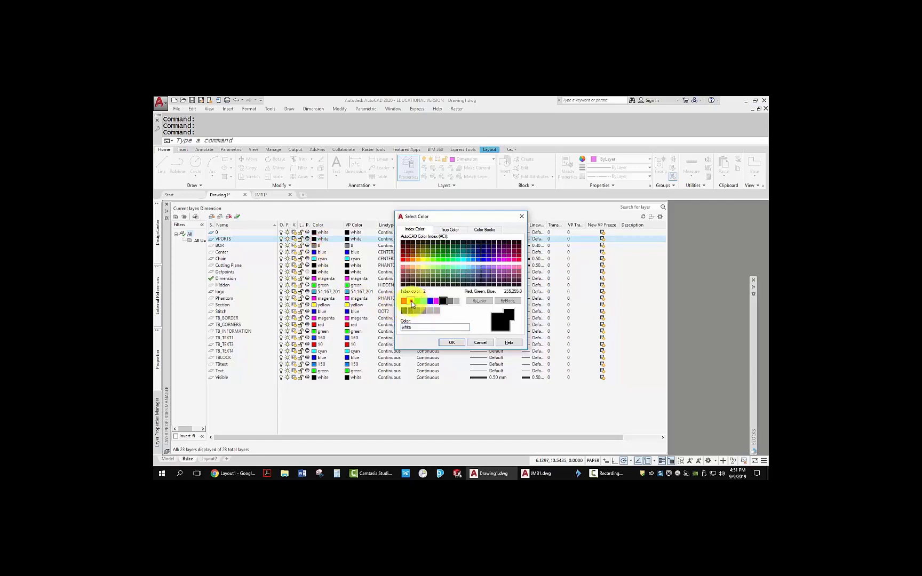
click(410, 301)
click(451, 343)
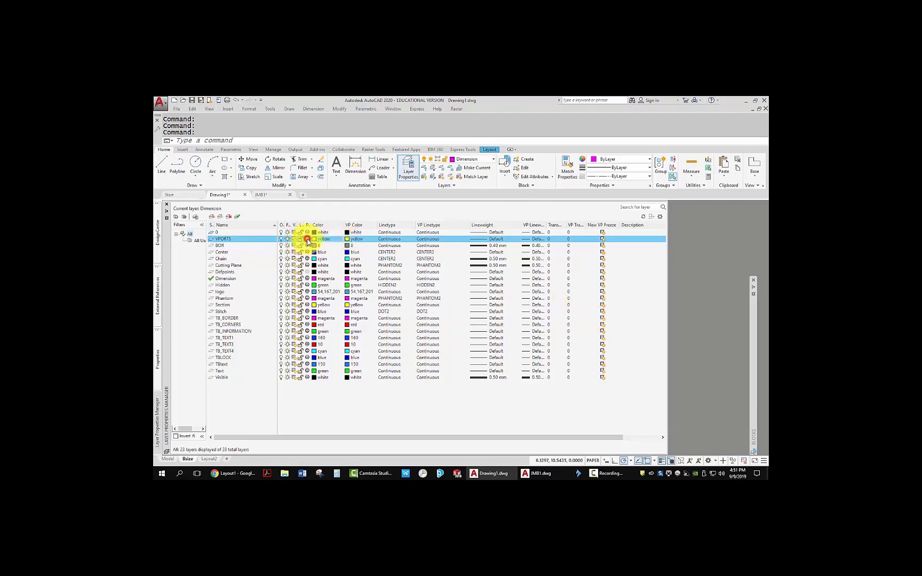
click(706, 305)
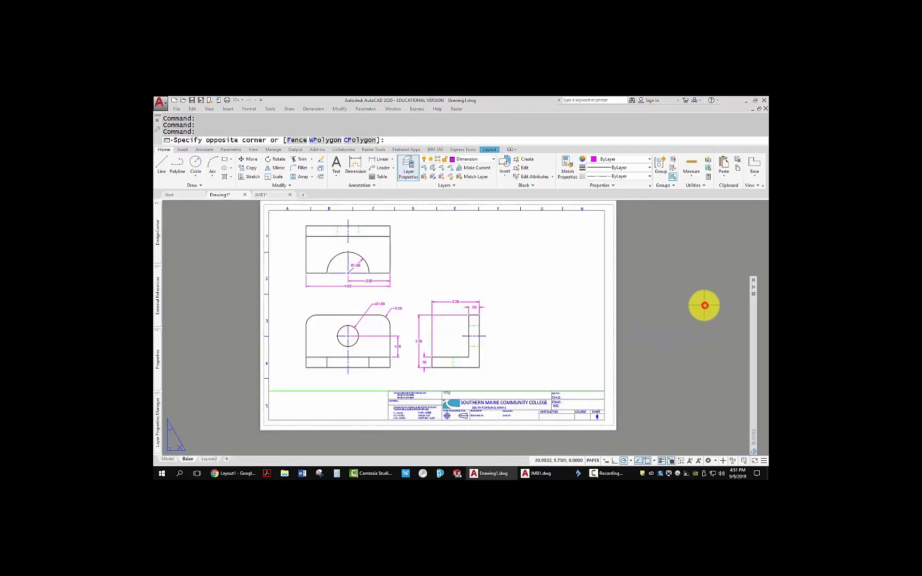
key(Escape)
Move the viewport border to the VPORTS layer.
click(366, 391)
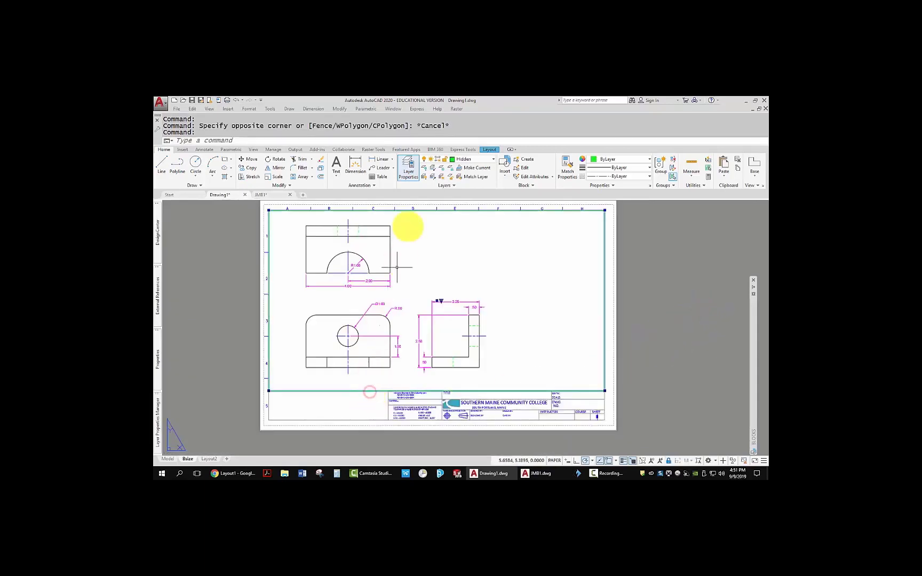
click(493, 159)
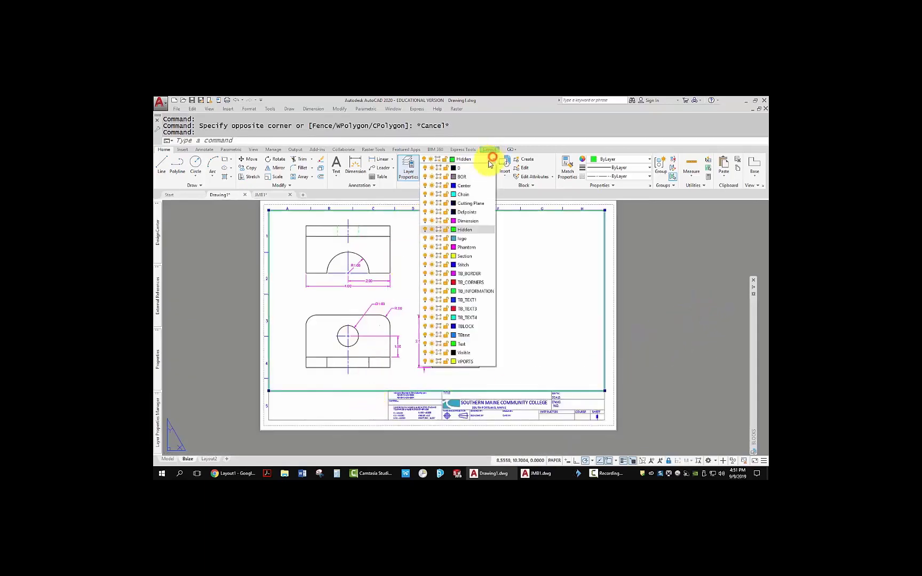
click(466, 362)
key(Escape)
key(Escape)
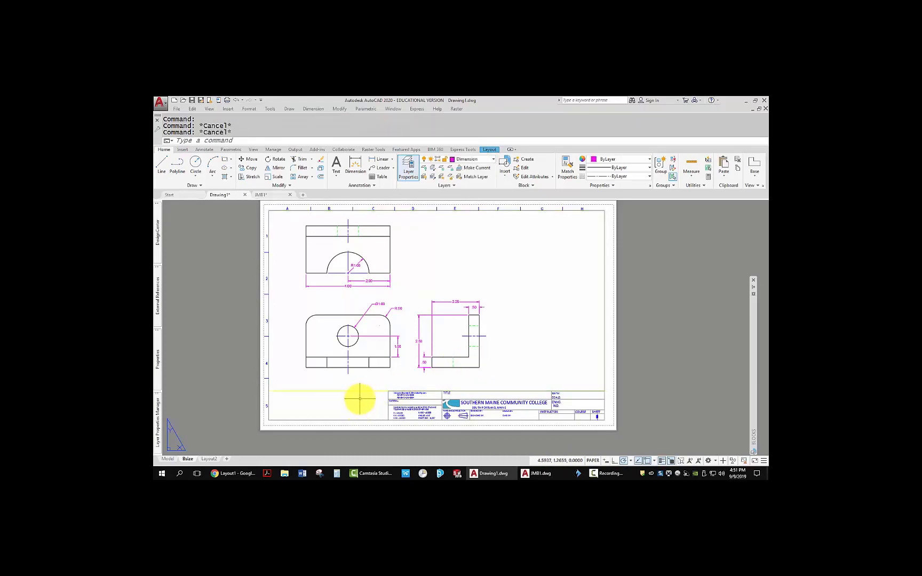
Preview the plot of the B-size layout and examine the dimensions, title block and viewport border area up close.
text(pre)
key(Return)
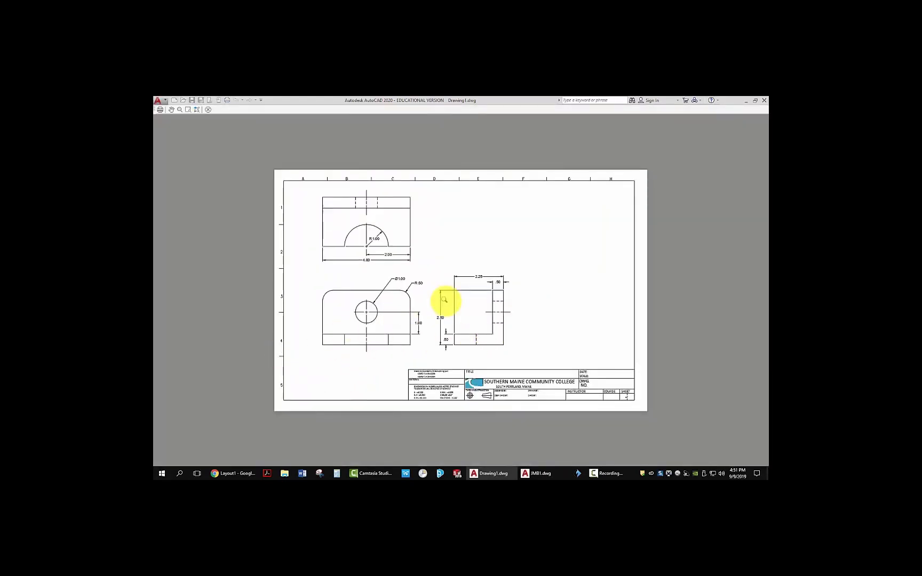
scroll(427, 345, up, 3)
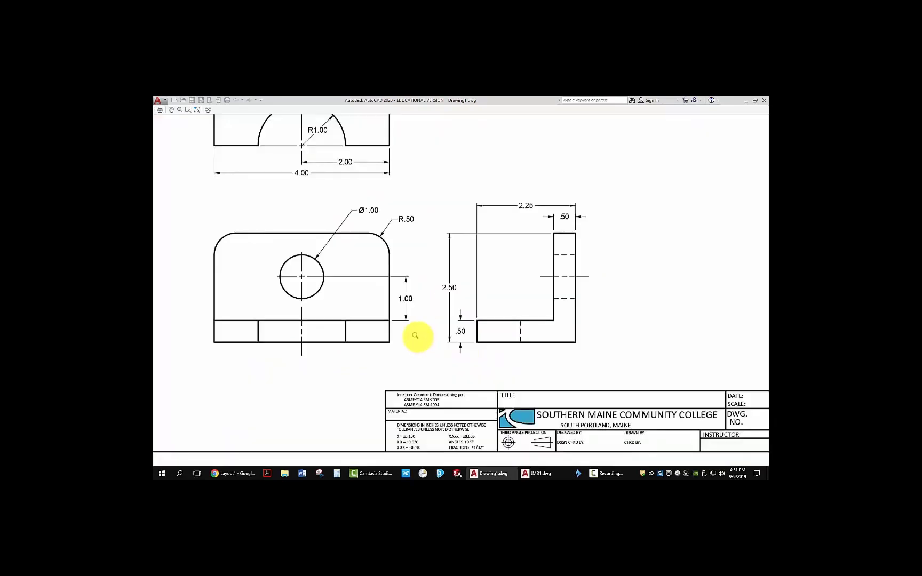
middle_drag(551, 387, 494, 323)
key(Escape)
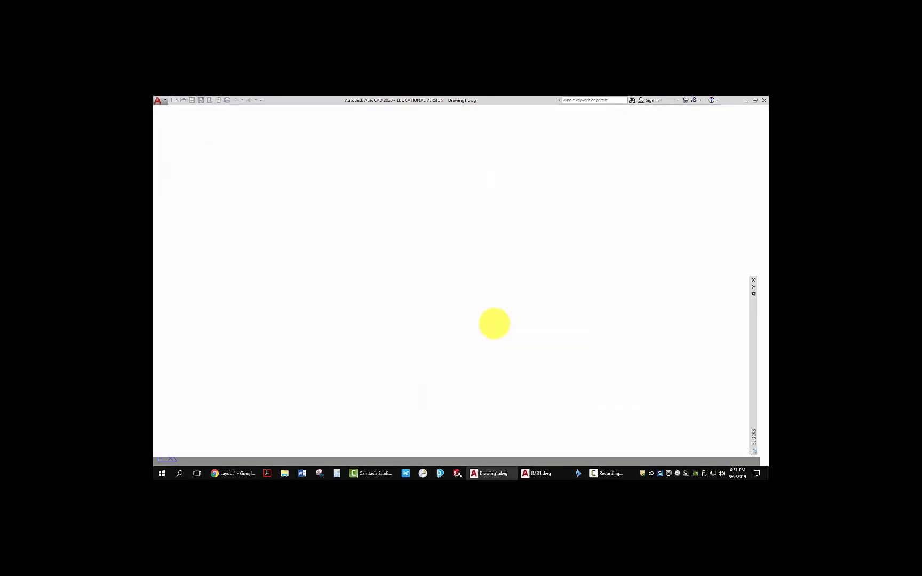
scroll(417, 384, up, 3)
middle_drag(417, 397, 464, 336)
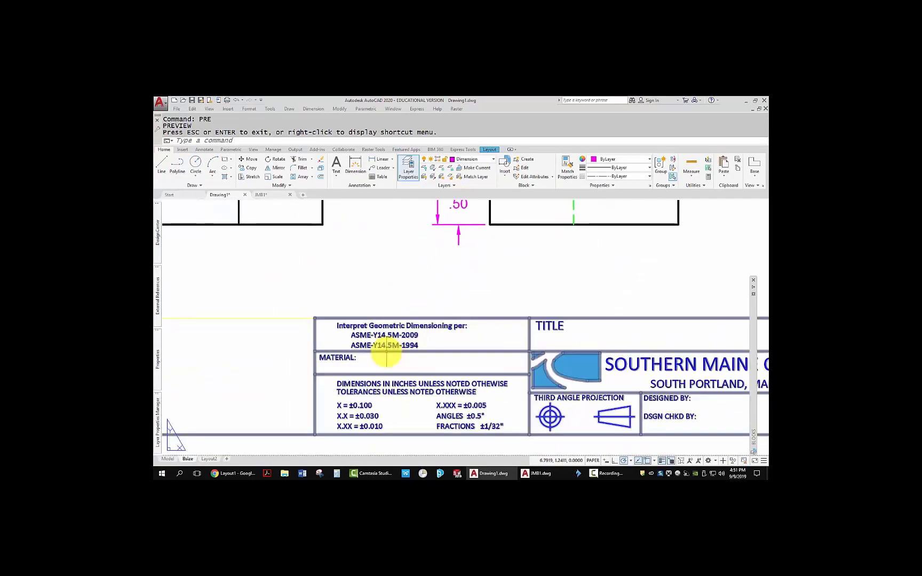
text(l)
key(Return)
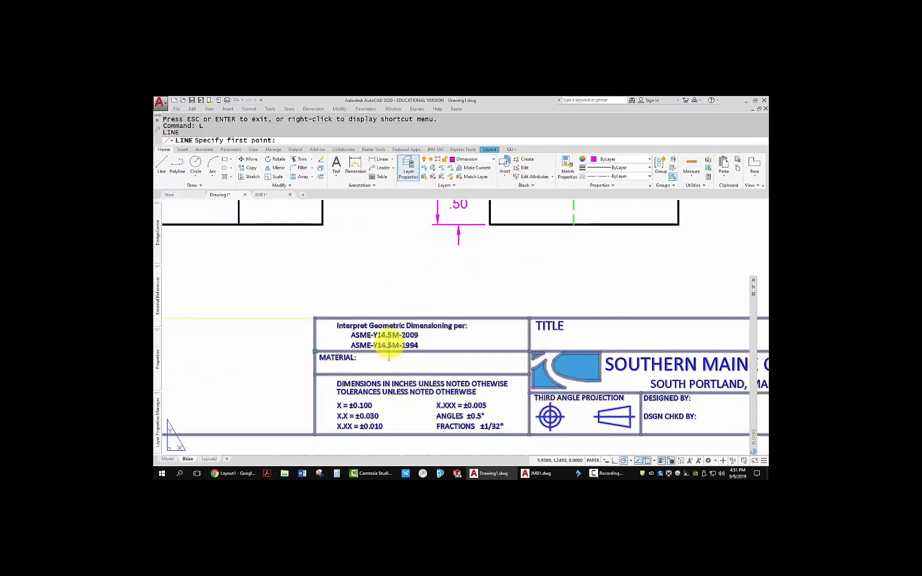
key(Escape)
key(Escape)
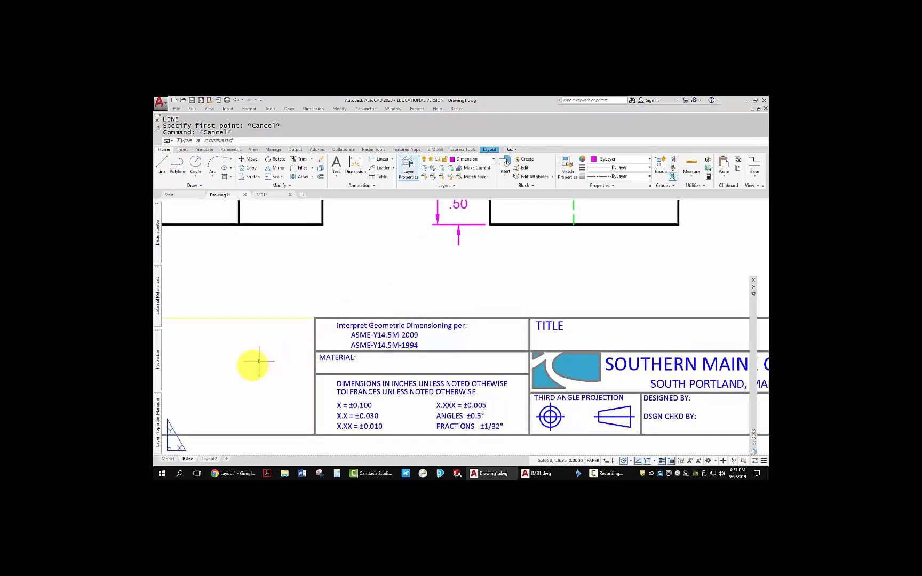
double_click(268, 269)
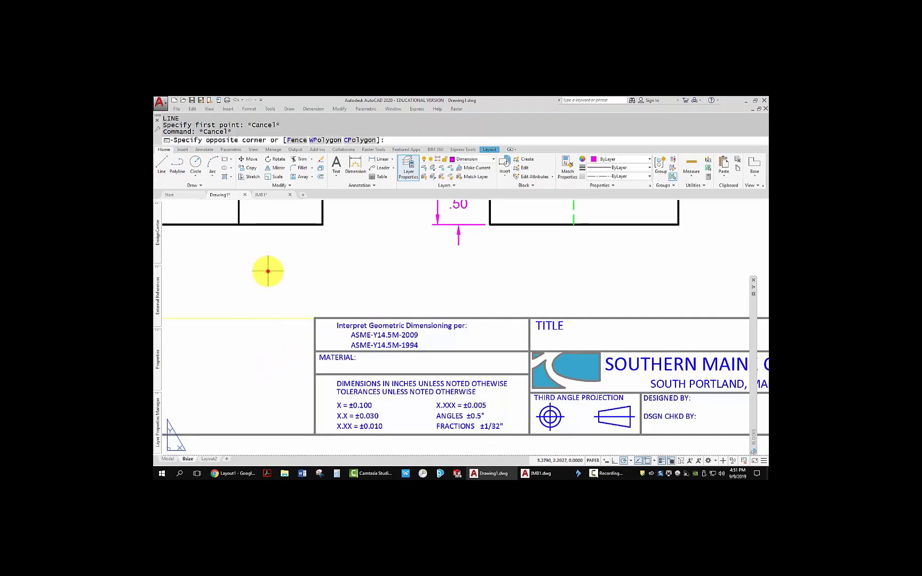
double_click(227, 358)
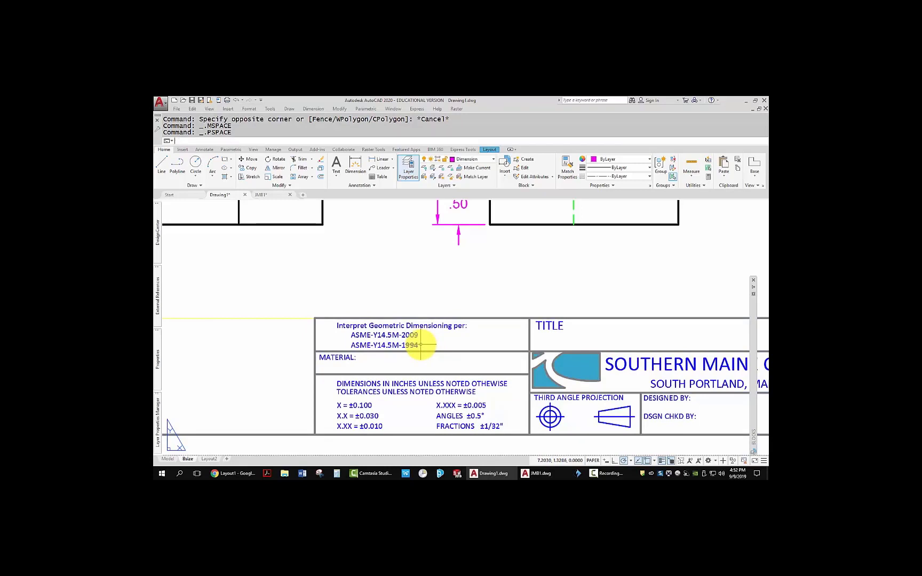
text(l)
key(Return)
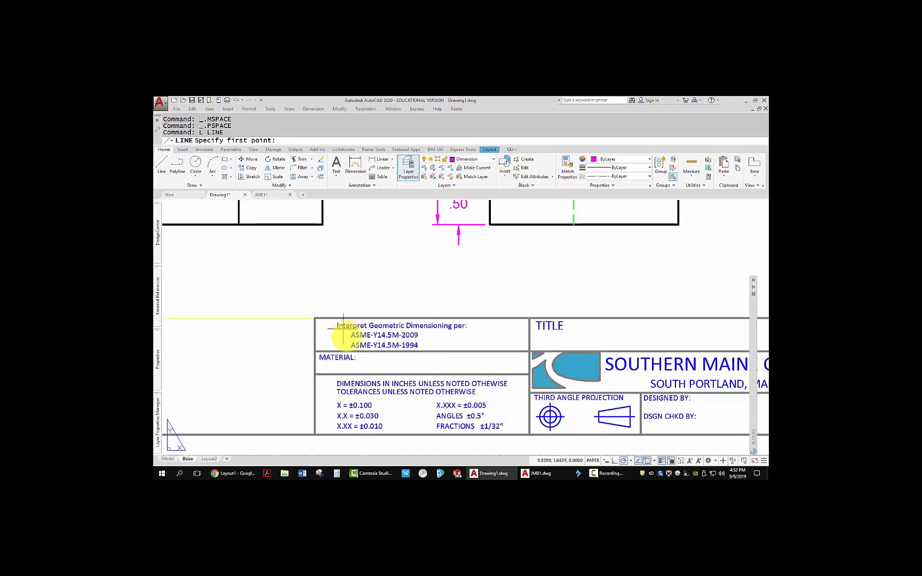
scroll(347, 344, down, 3)
scroll(346, 344, up, 8)
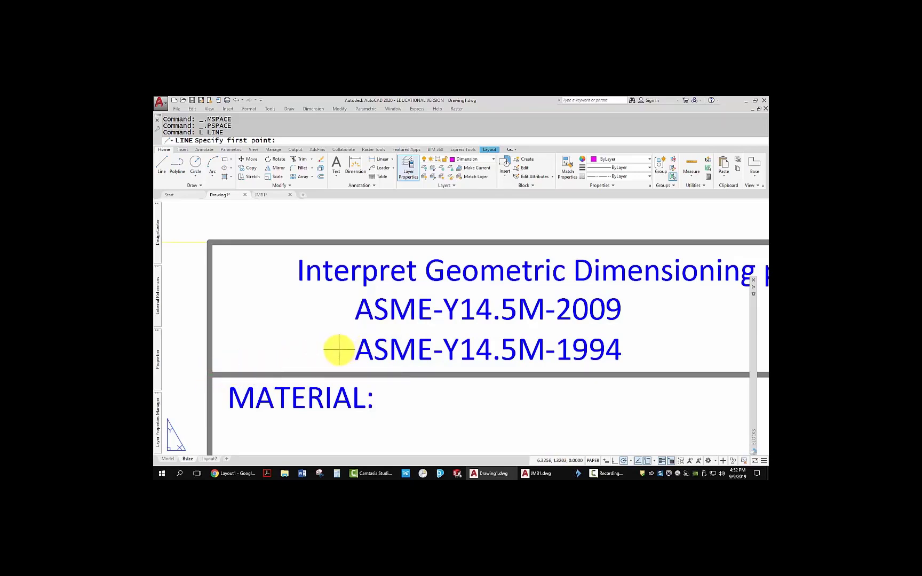
key(Escape)
Draw a horizontal line striking out the ASME-Y14.5M-1994 note in the title block, with no object snap on the start point.
text(l)
key(Return)
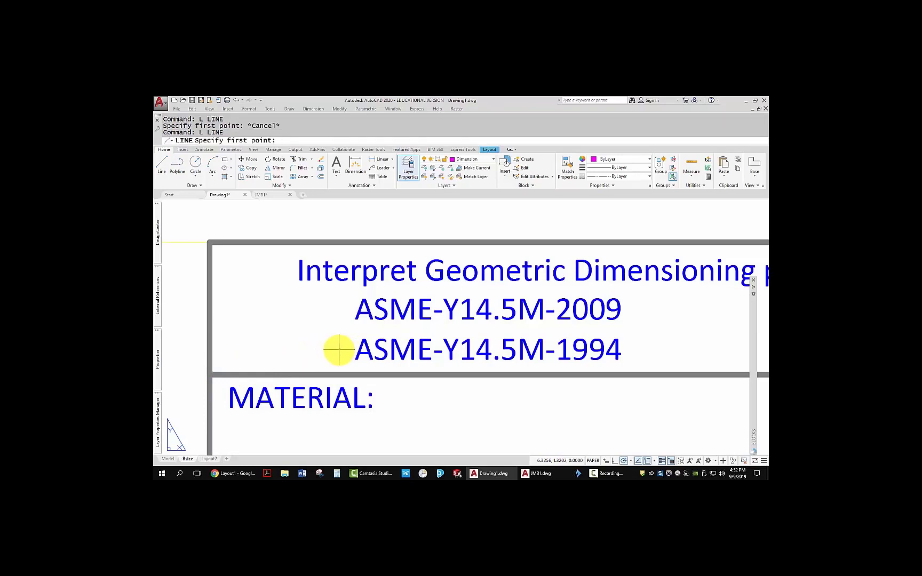
shift+right_click(339, 349)
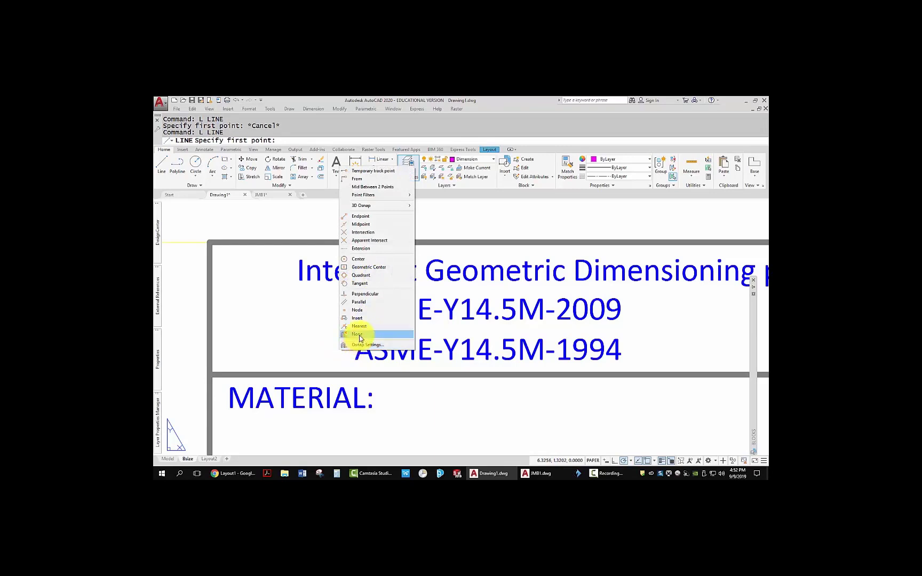
click(356, 338)
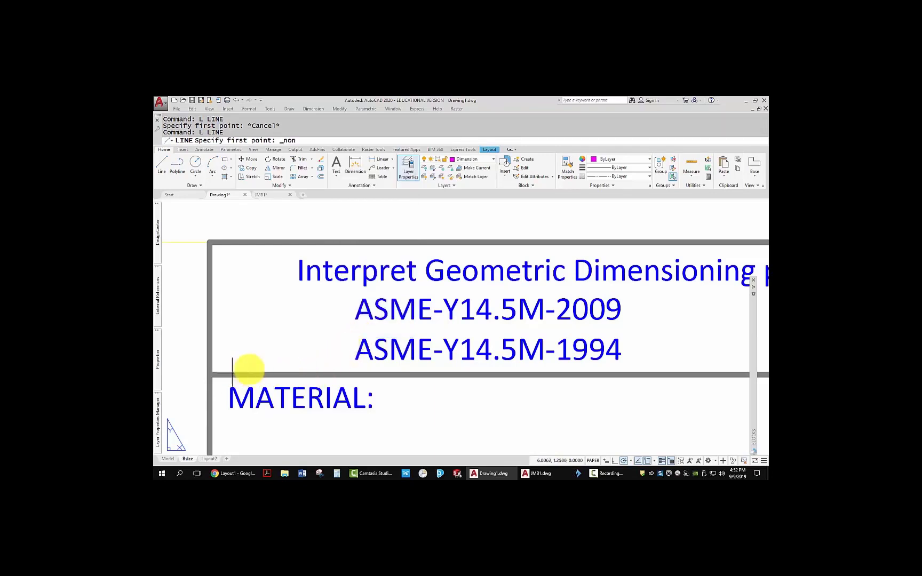
click(345, 350)
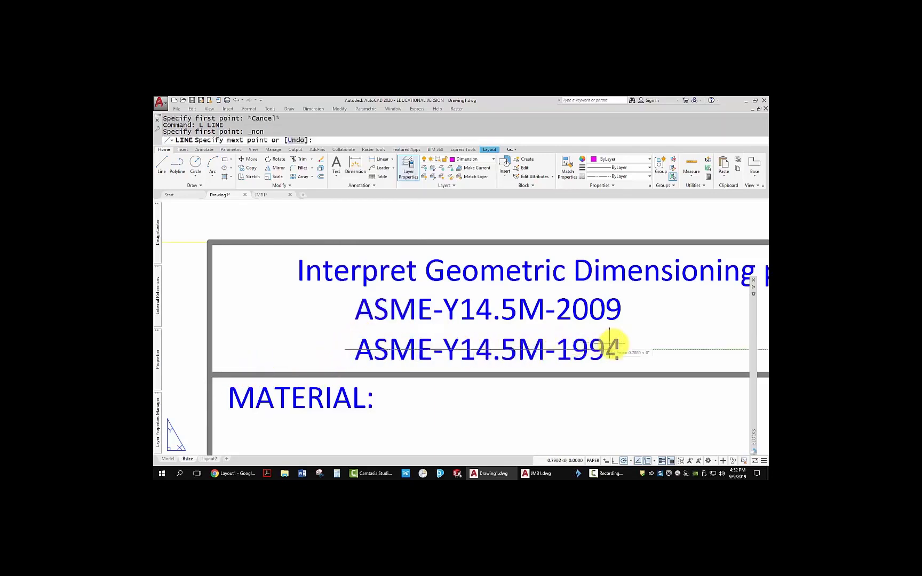
click(640, 350)
key(Escape)
scroll(645, 360, down, 4)
scroll(437, 319, up, 2)
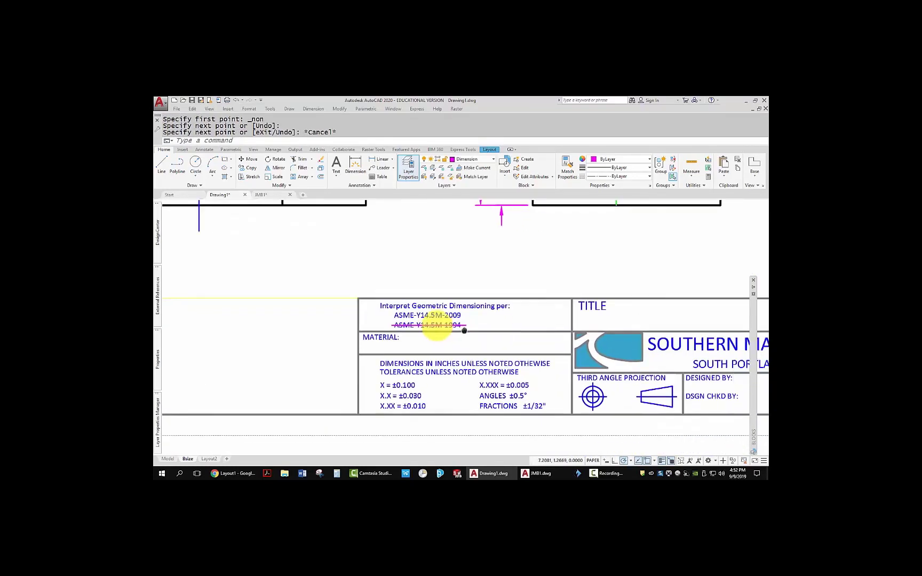
Make Romans, with the romans.shx font, the current text style.
middle_drag(370, 329, 288, 322)
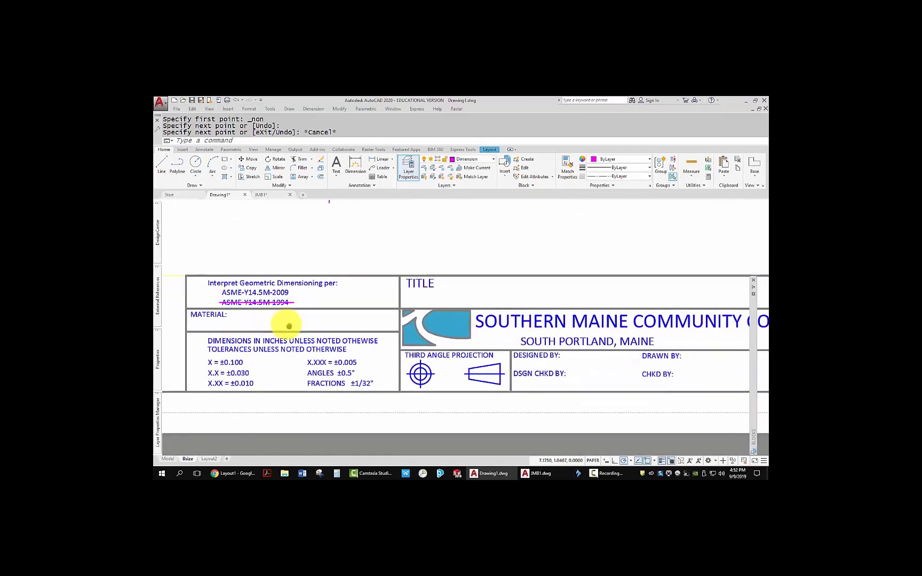
middle_drag(350, 339, 283, 349)
middle_drag(403, 307, 322, 321)
key(Escape)
key(Escape)
key(Escape)
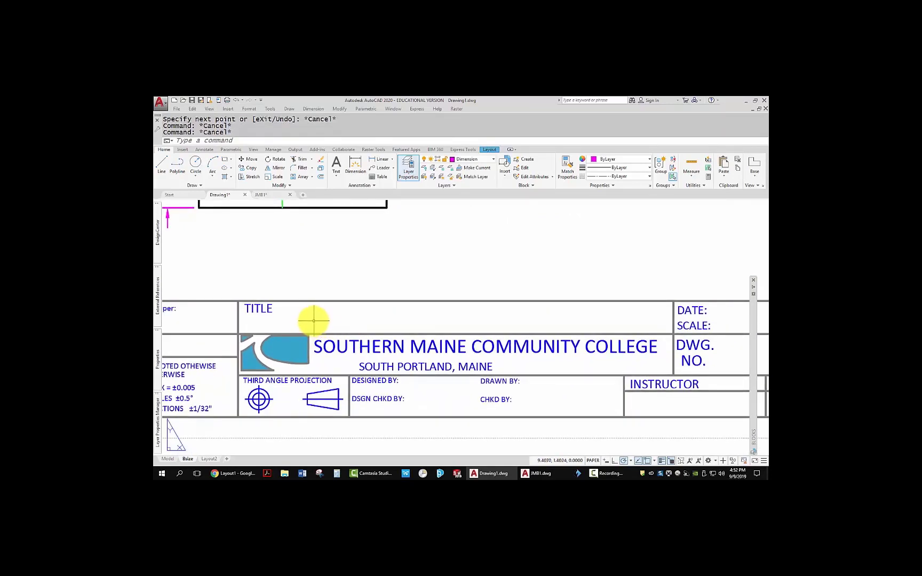
text(st)
key(Return)
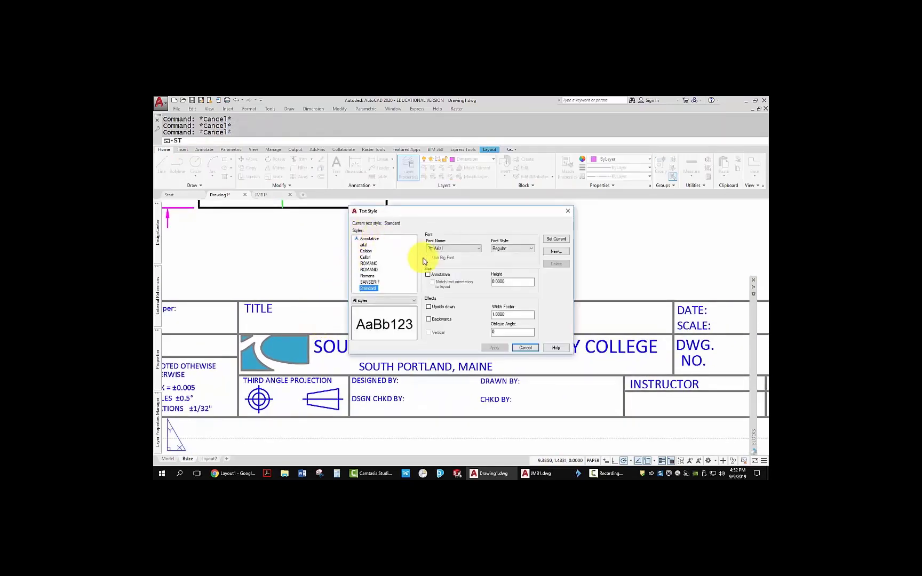
click(368, 276)
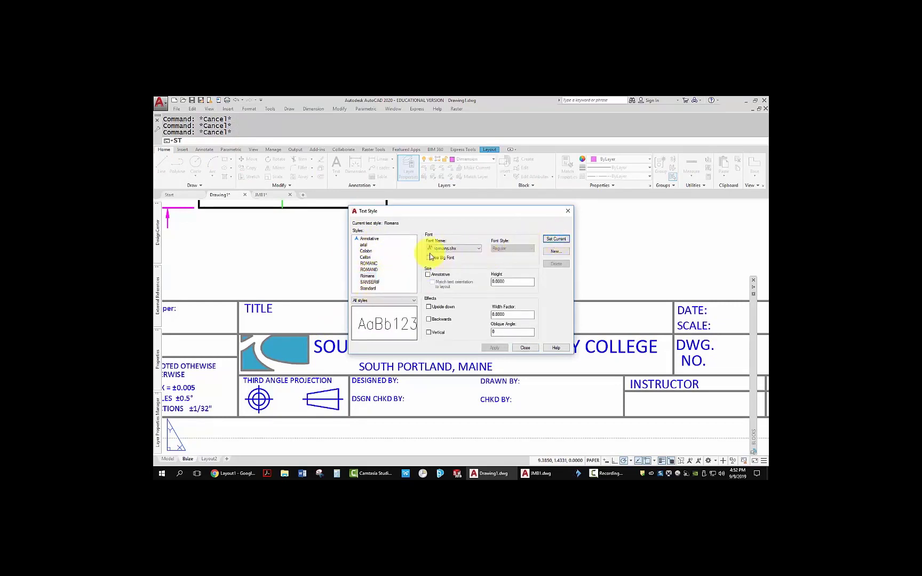
click(364, 244)
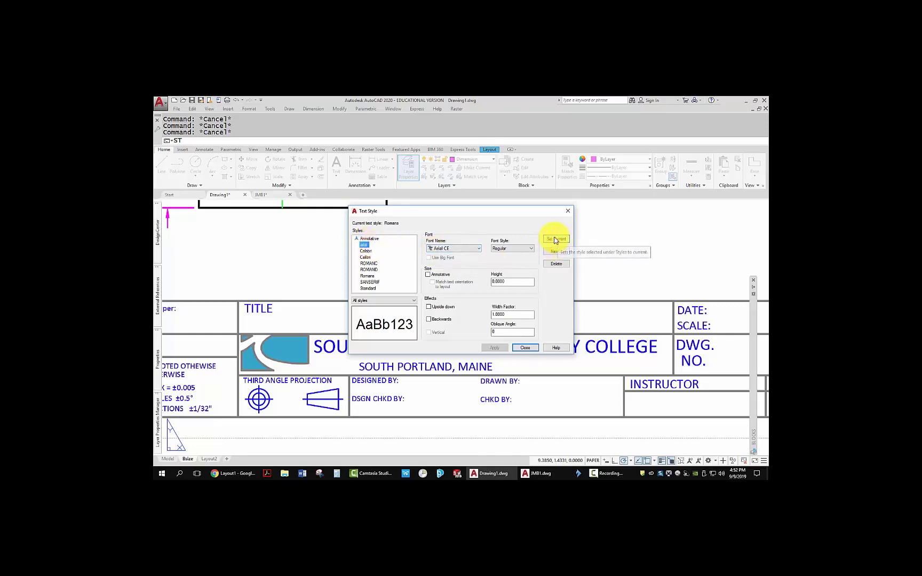
click(368, 276)
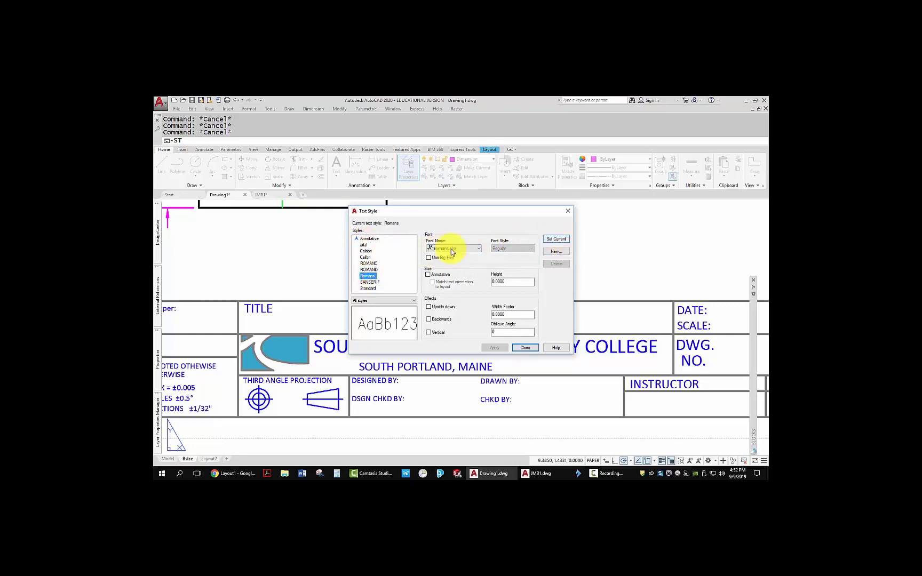
click(555, 239)
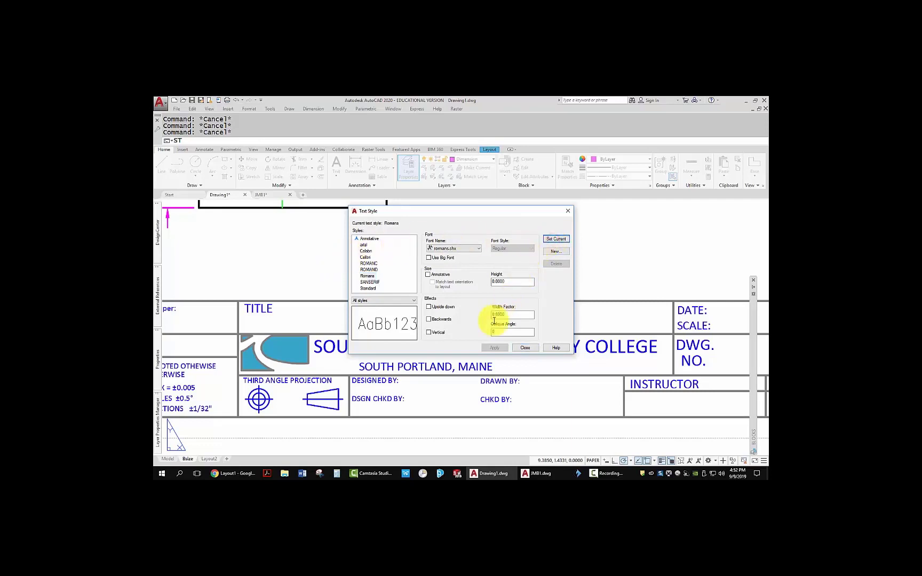
click(525, 349)
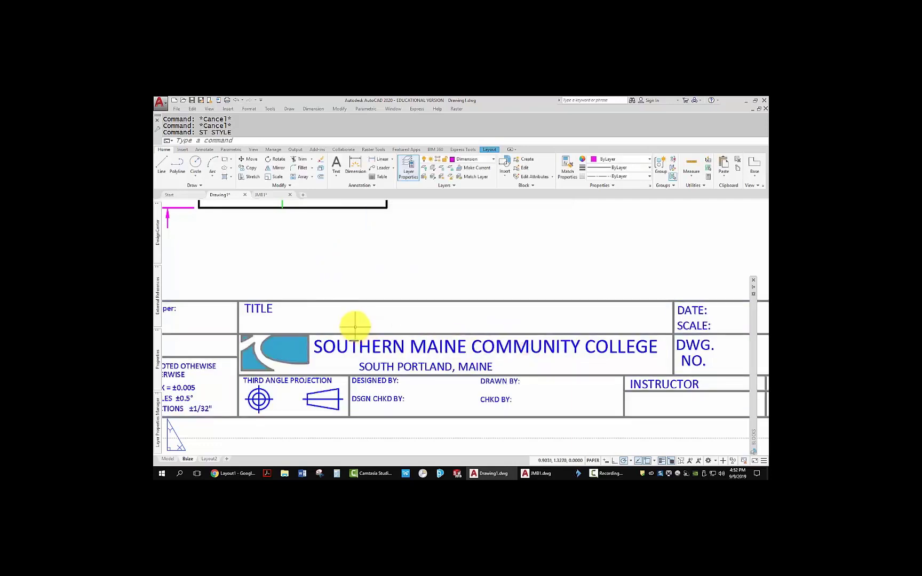
Add the single-line text ROD SUPPORT beside the TITLE label, with a height of 0.25 and a rotation of 0.
click(337, 178)
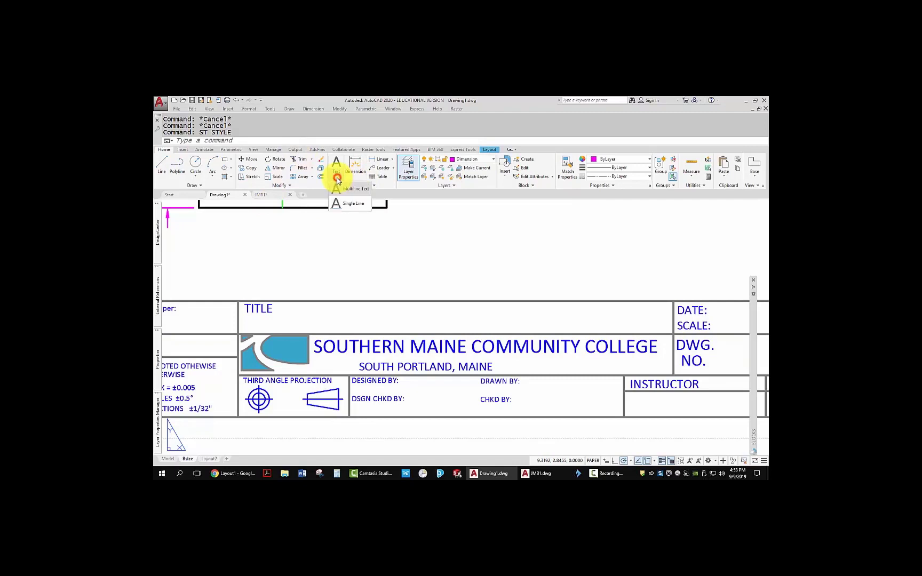
click(342, 203)
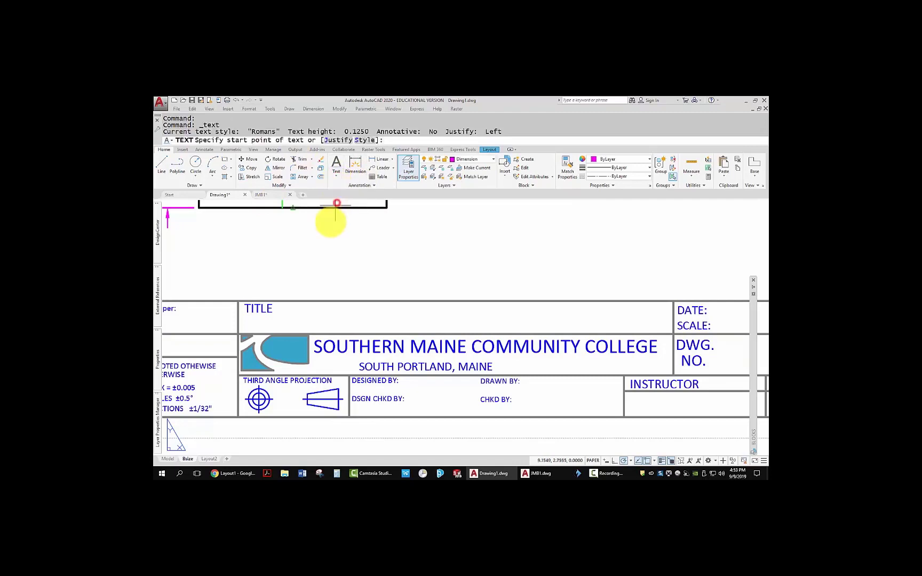
click(287, 326)
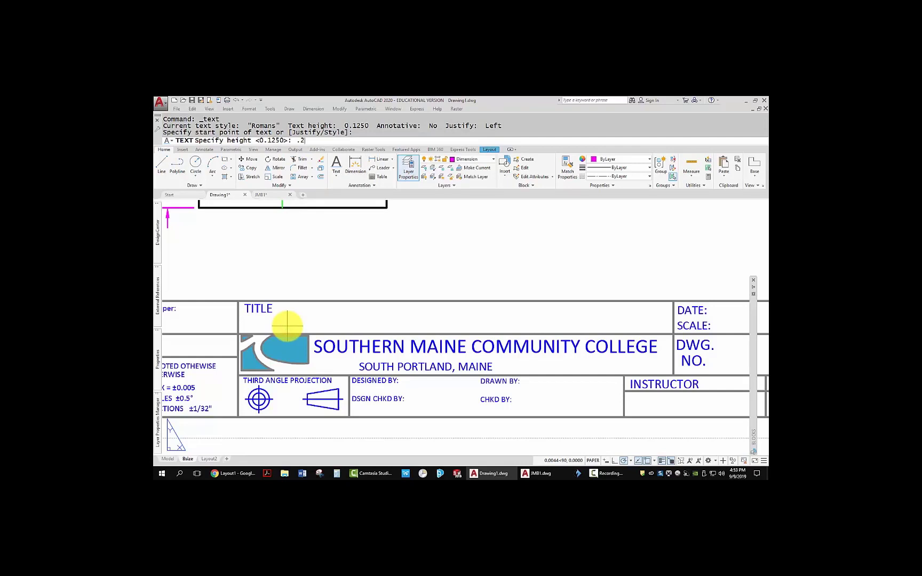
text(.25)
key(Return)
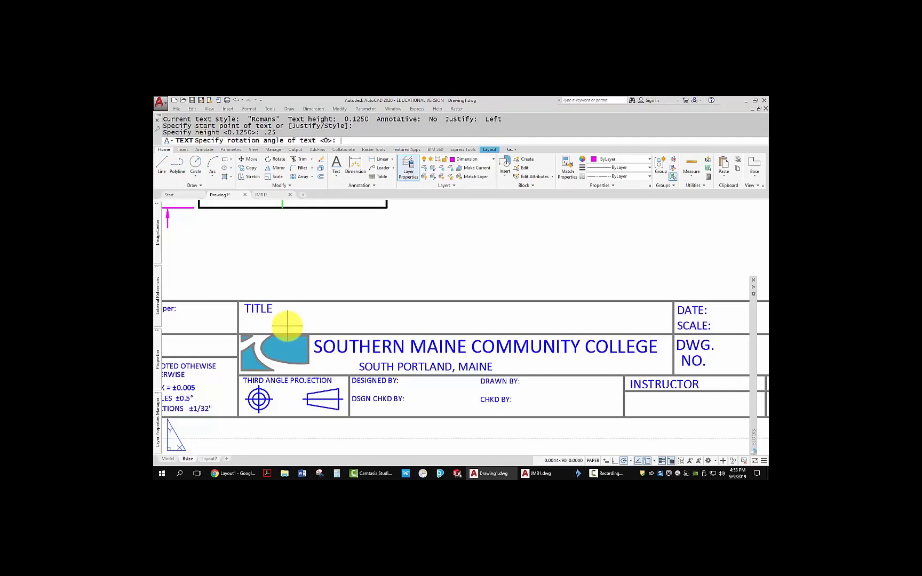
key(Return)
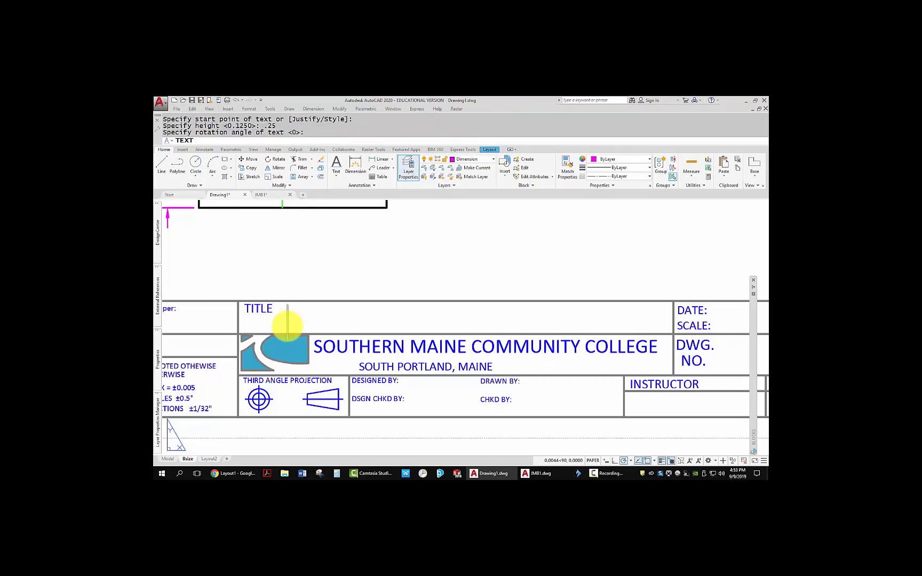
text(ro)
key(BackSpace)
text(ROD)
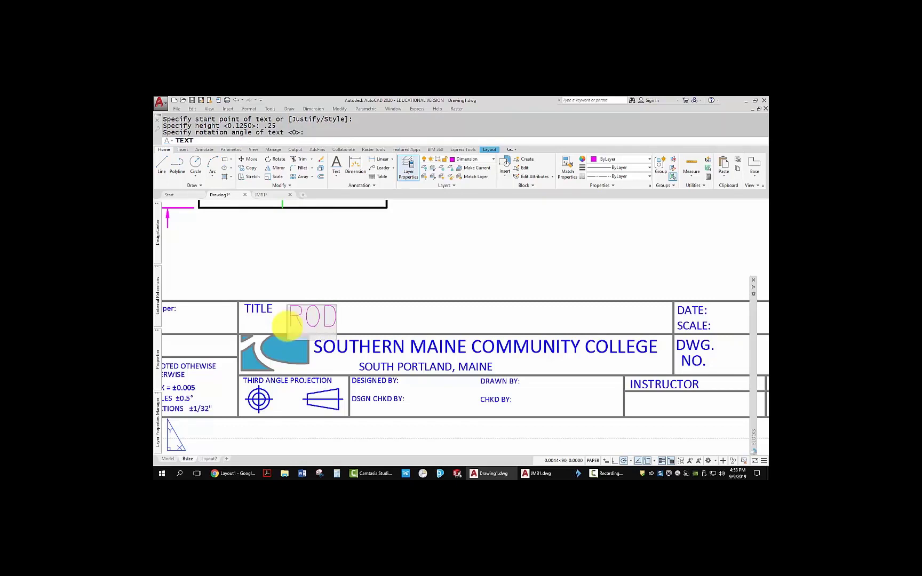
text( SUPORT)
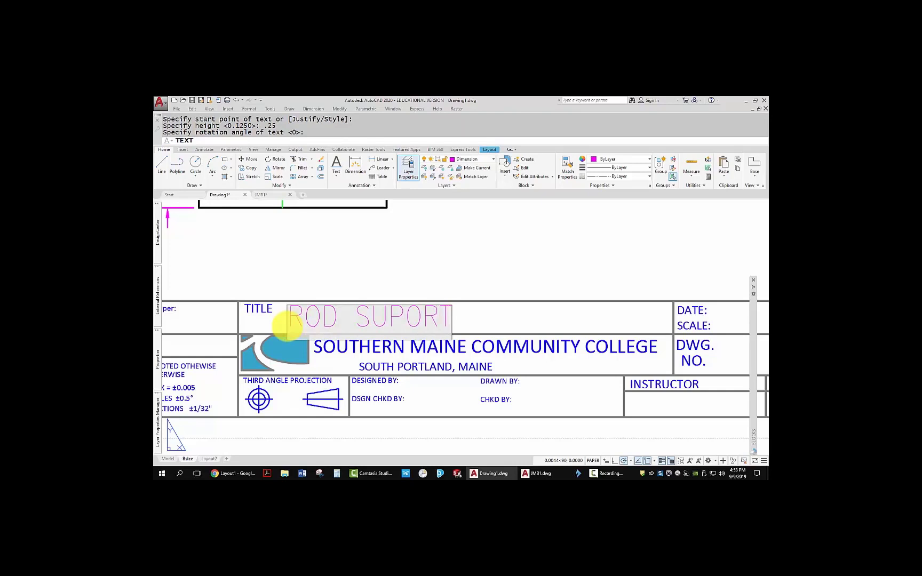
key(BackSpace)
key(BackSpace)
key(BackSpace)
text(PORT)
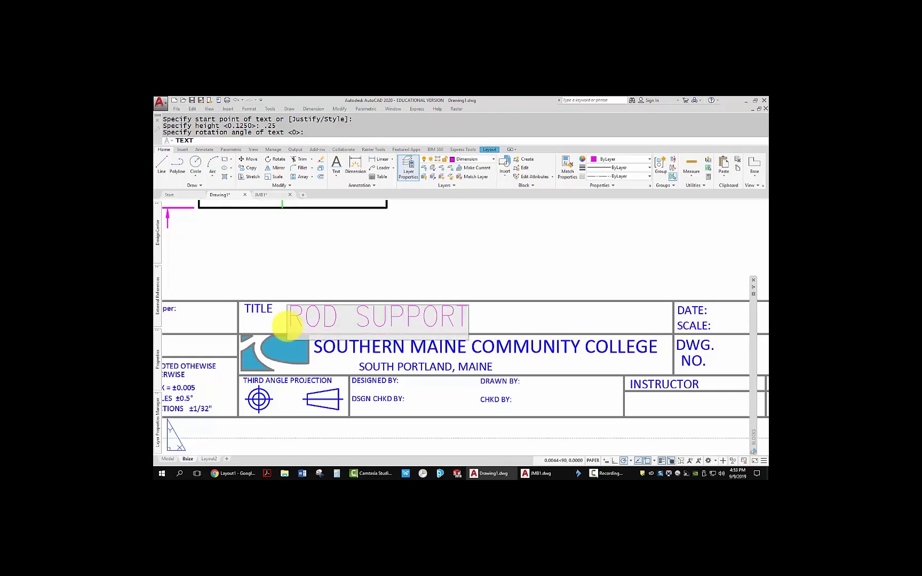
key(Return)
key(Return)
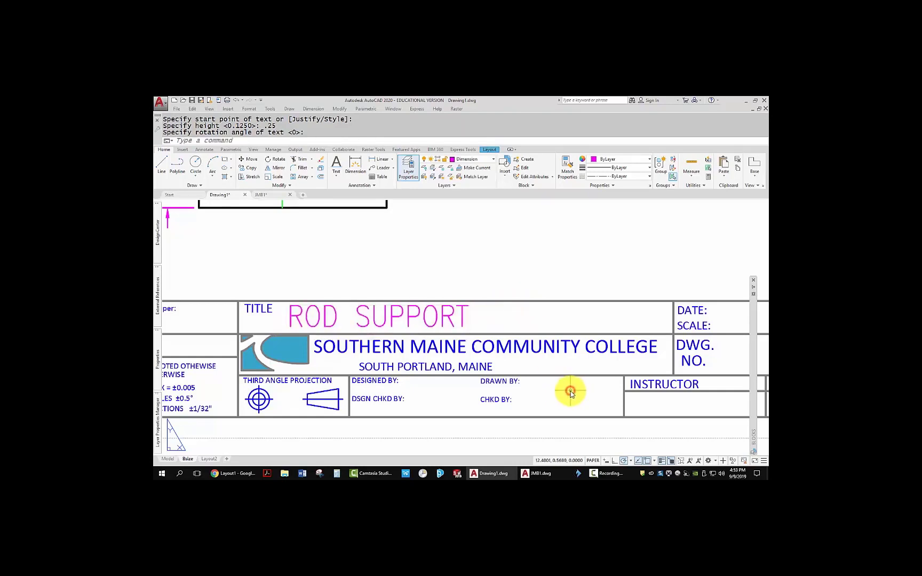
middle_drag(567, 396, 471, 381)
key(Escape)
key(Escape)
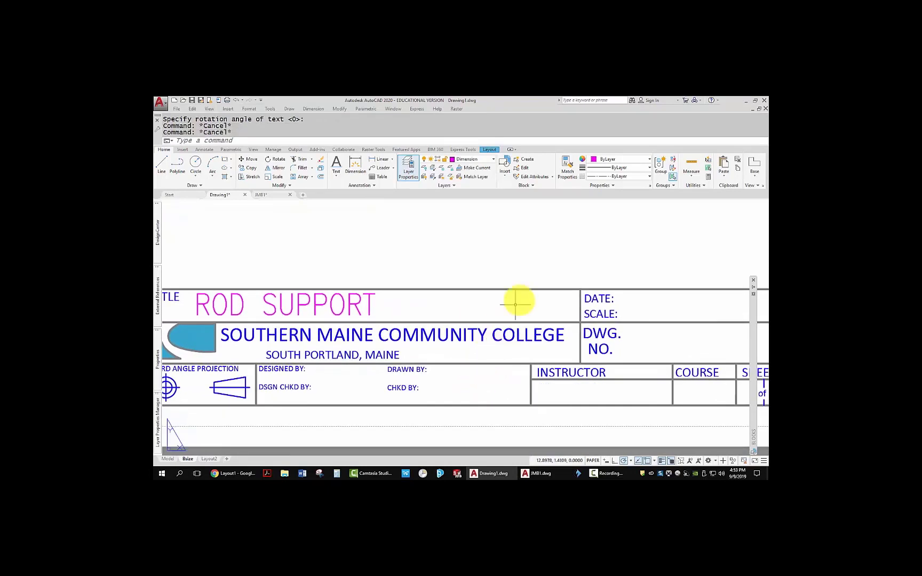
text(DT)
key(Return)
key(Escape)
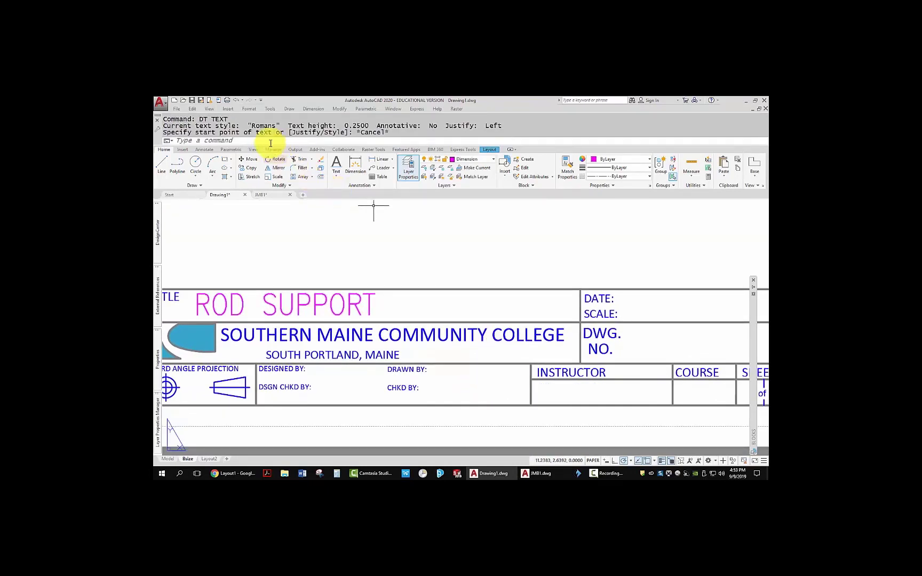
Add single-line text with a height of 0.12, entering 9/9/2019 beside DATE and 1:1 beside SCALE.
click(336, 176)
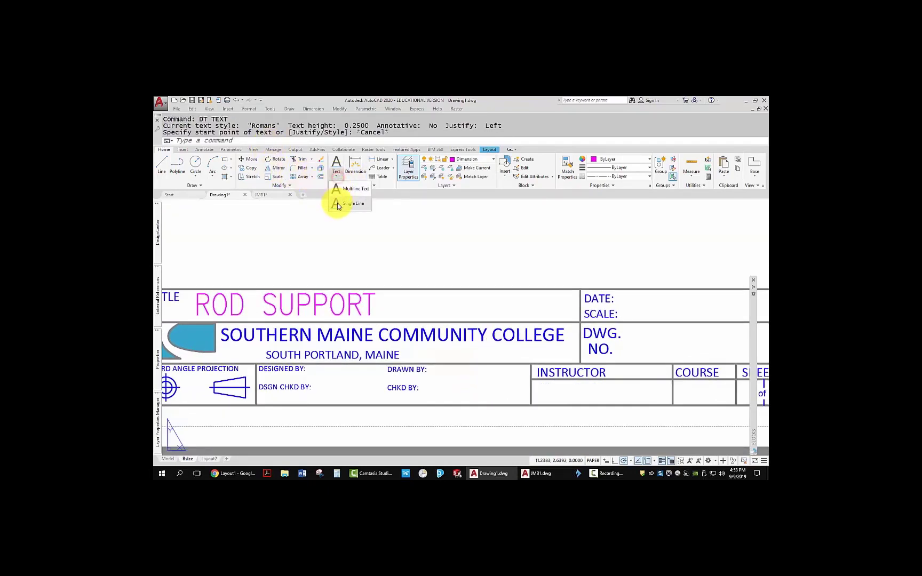
click(336, 202)
middle_drag(655, 300, 494, 323)
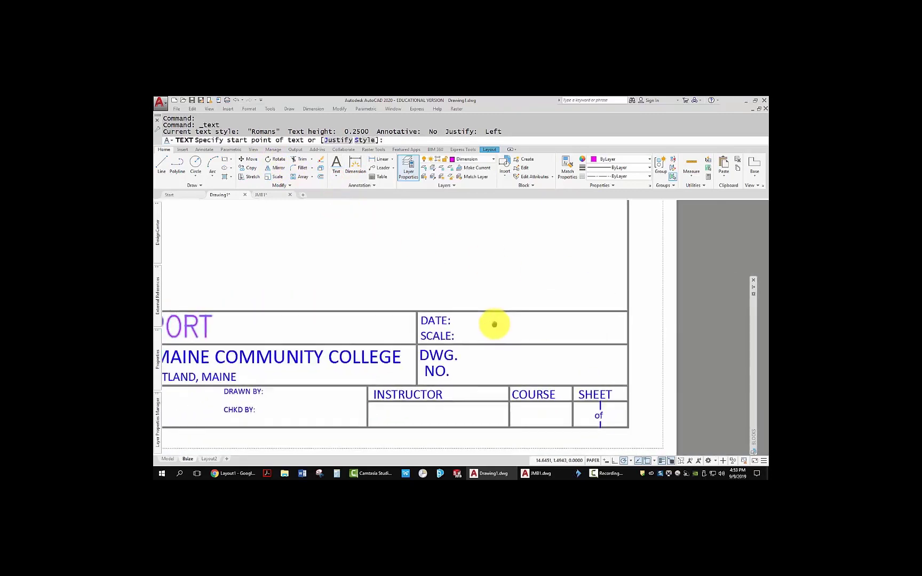
click(457, 324)
text(.1)
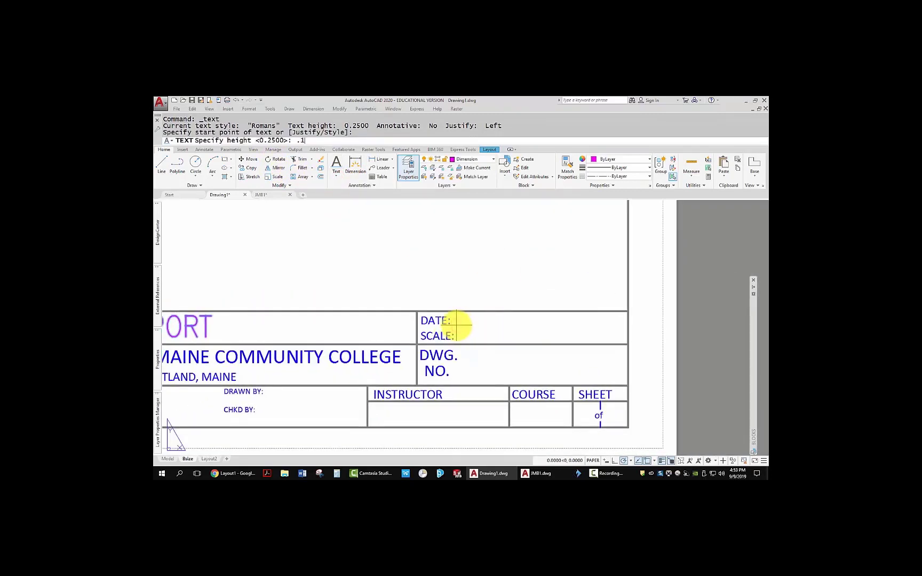
text(2)
key(Return)
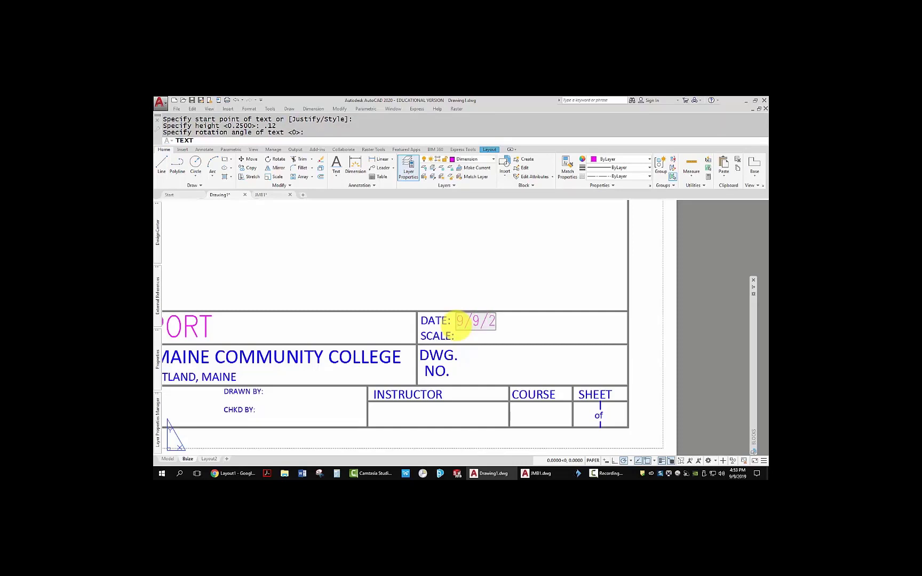
key(Return)
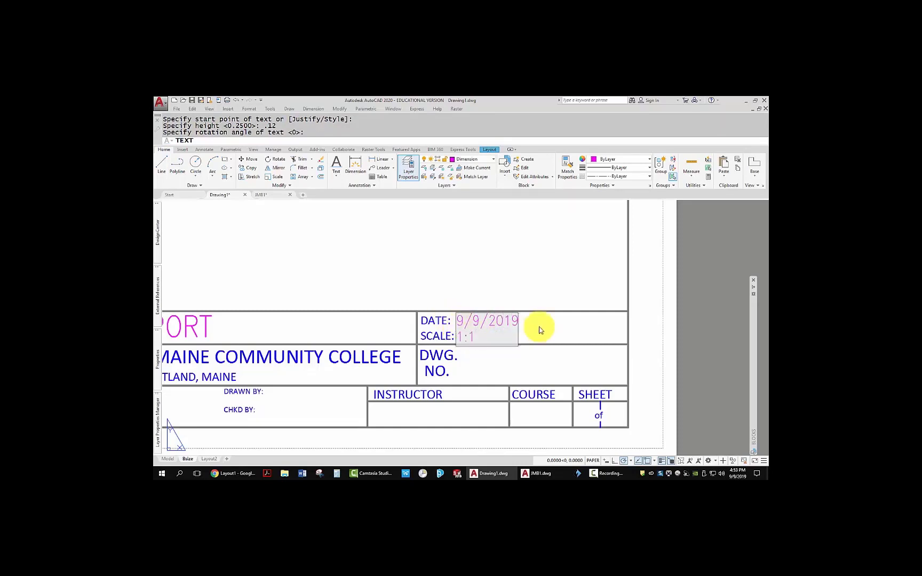
Add the drafter's name beside DRAWN BY and the instructor's name under INSTRUCTOR in the title block.
middle_drag(498, 370, 683, 359)
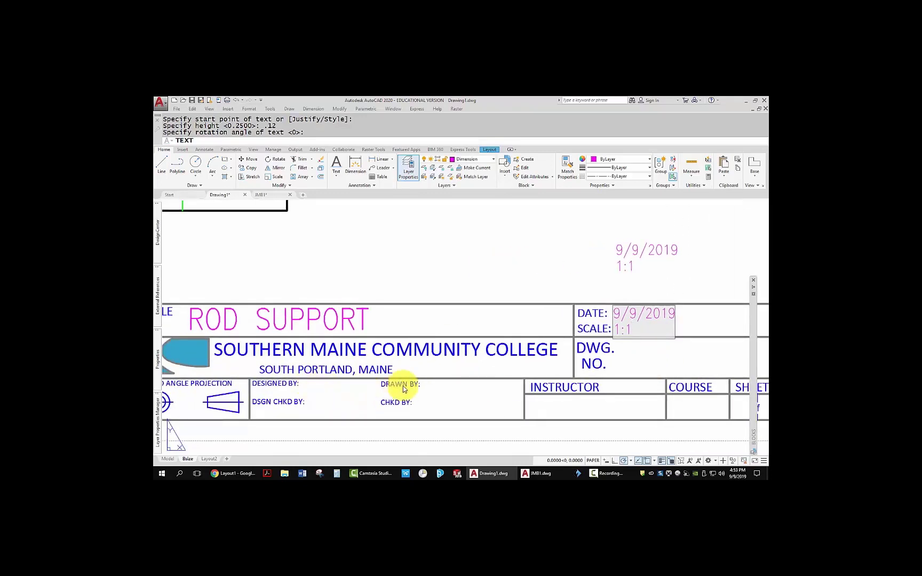
click(421, 385)
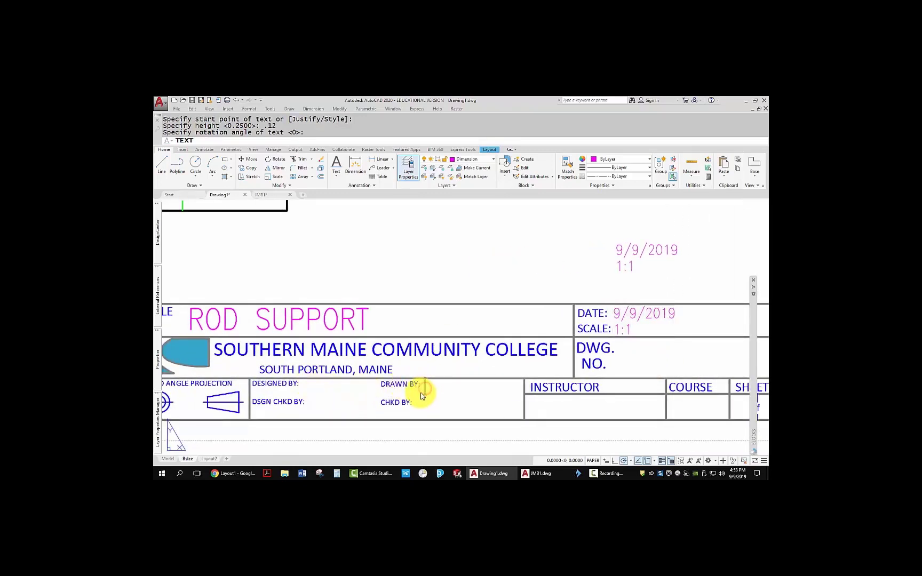
click(421, 393)
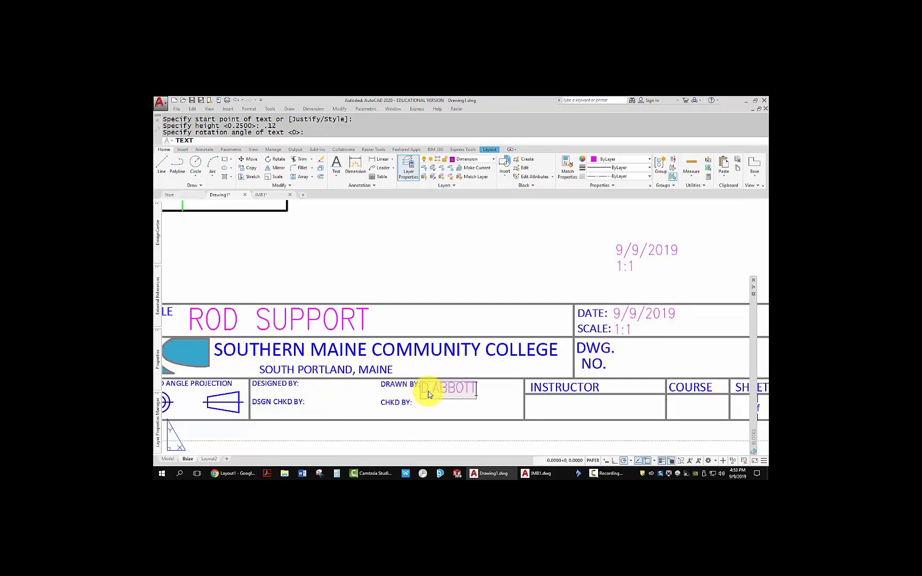
key(Return)
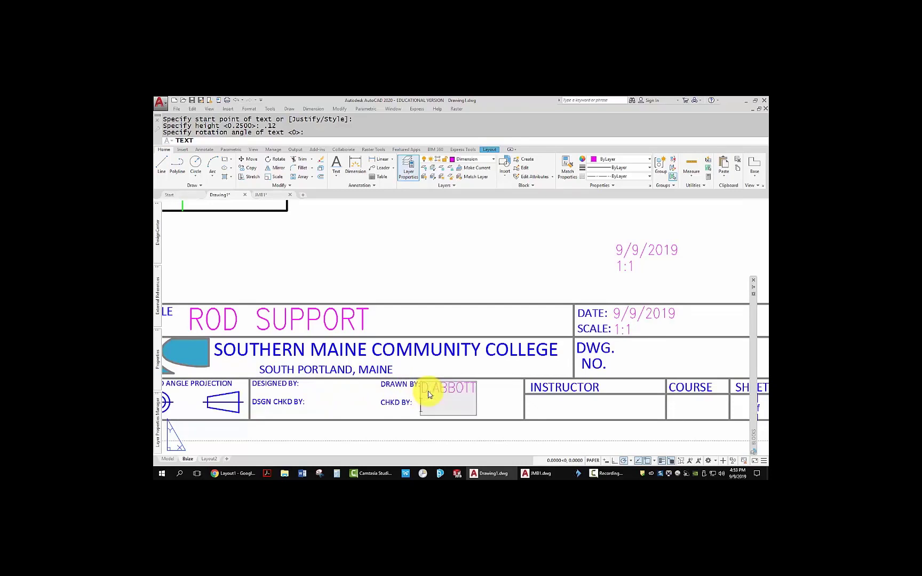
middle_drag(566, 405, 467, 403)
click(468, 404)
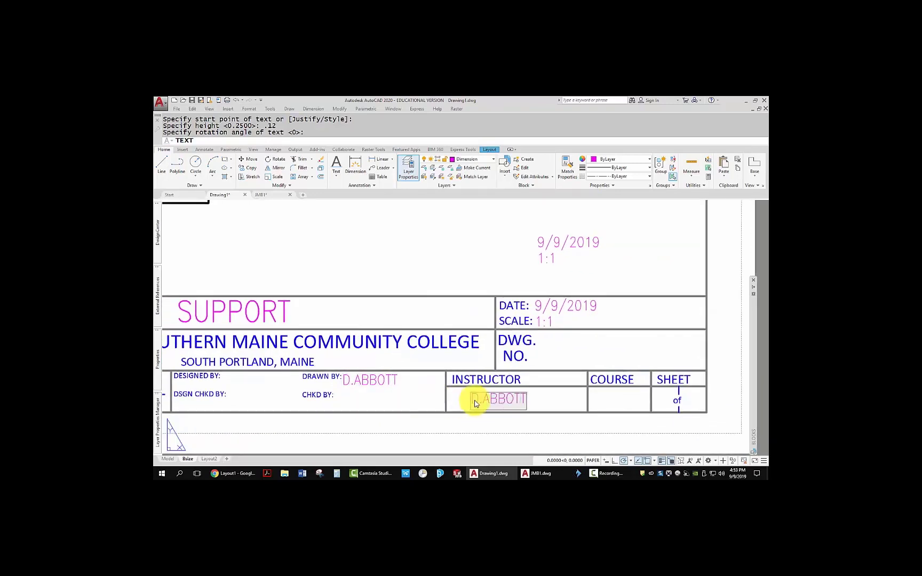
Add the text 105-01 under COURSE and a 1 on each side of "of" under SHEET, ending the text command.
click(595, 399)
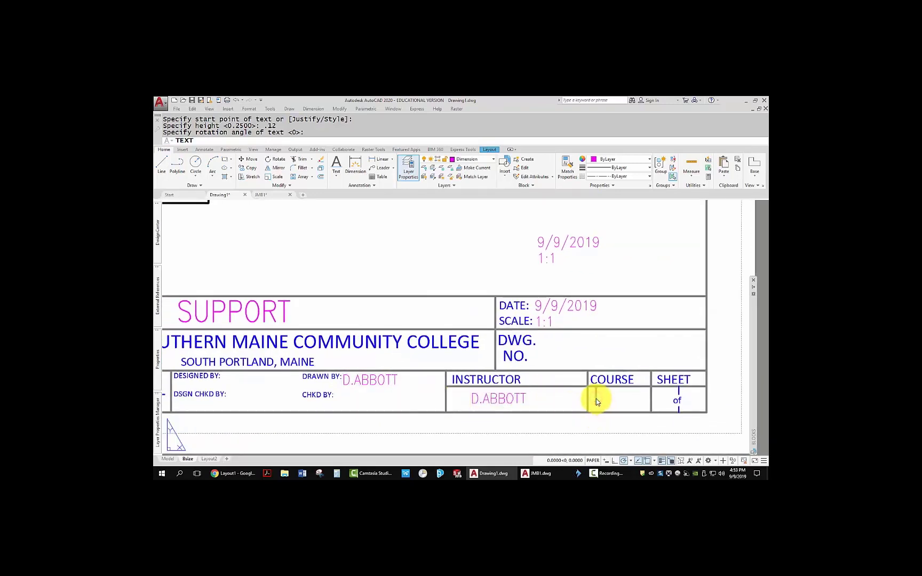
text(105-01)
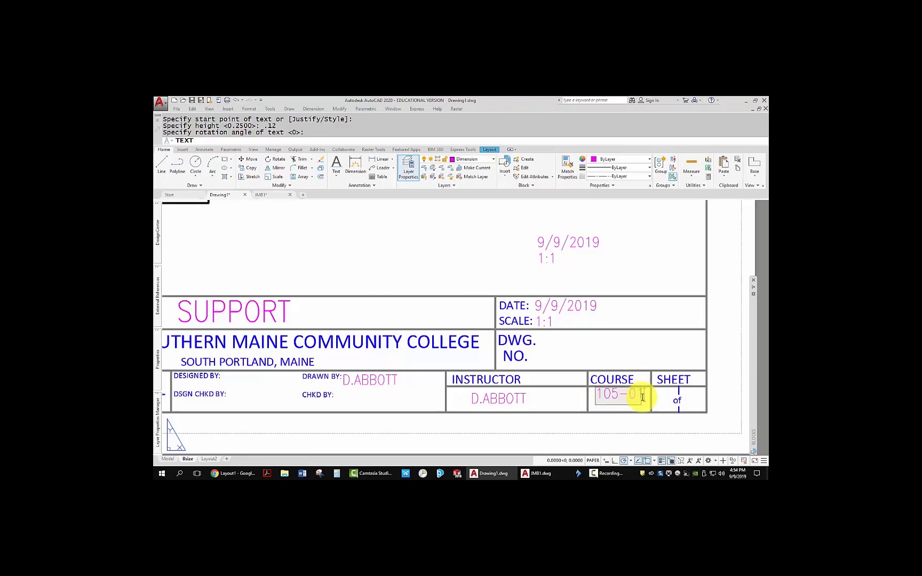
click(655, 399)
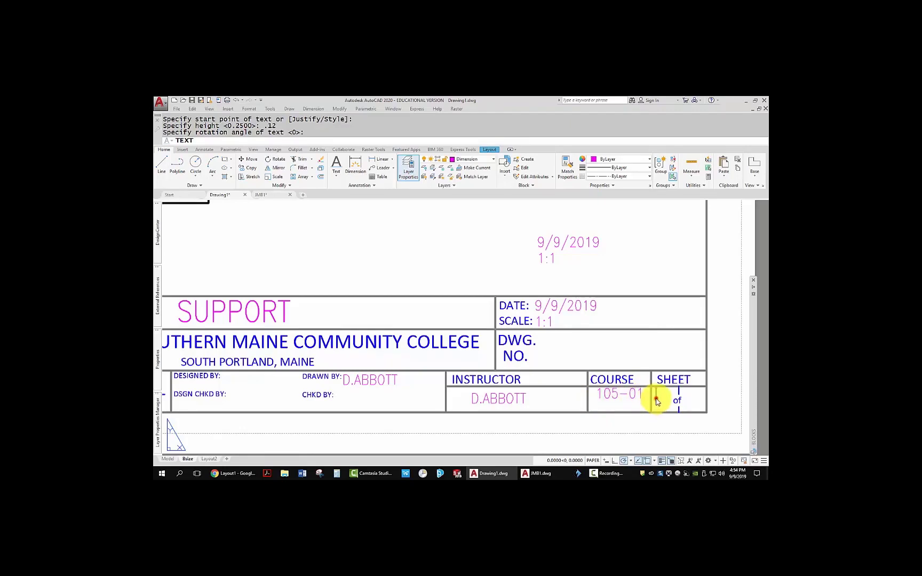
text(1)
click(693, 397)
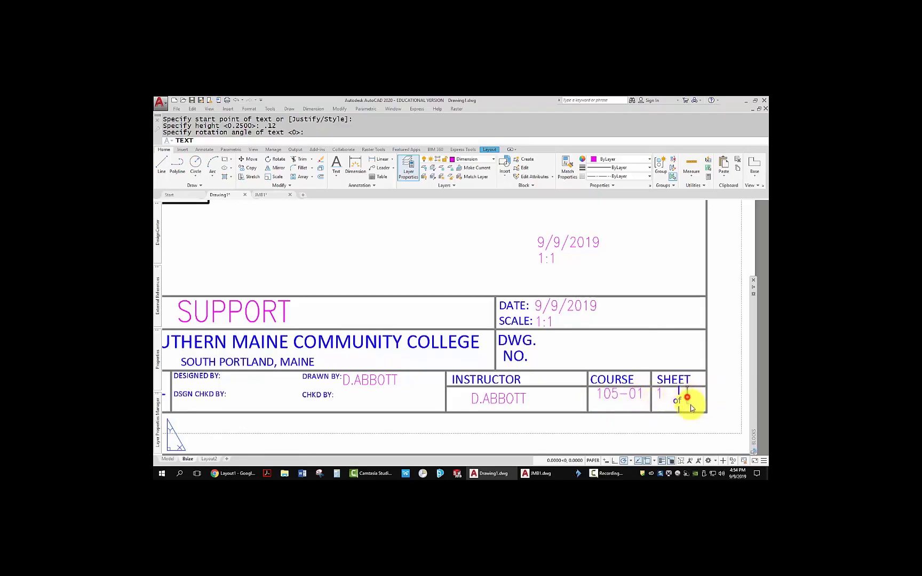
middle_drag(607, 329, 685, 376)
mouse_move(633, 395)
middle_down()
mouse_move(700, 395)
mouse_move(552, 339)
mouse_move(508, 312)
middle_up()
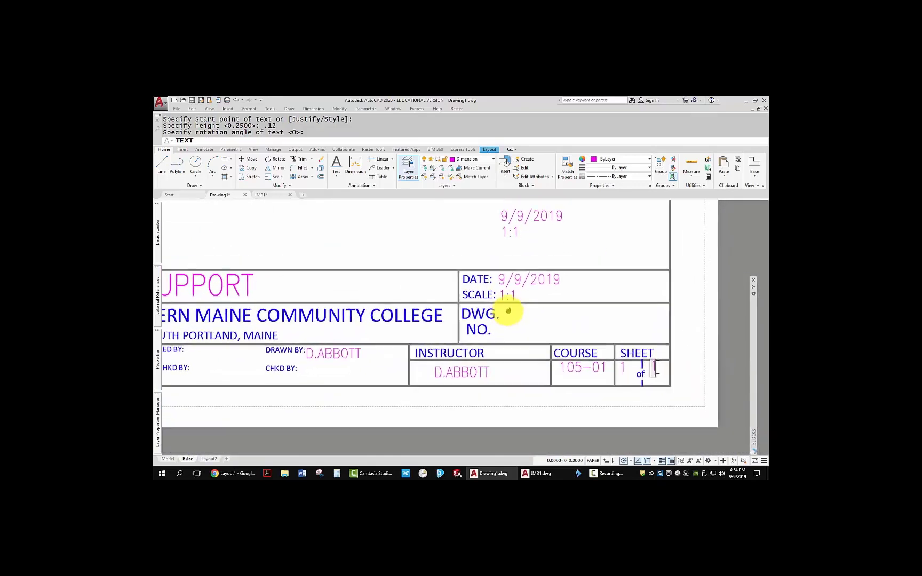
key(Return)
key(Return)
scroll(559, 257, down, 3)
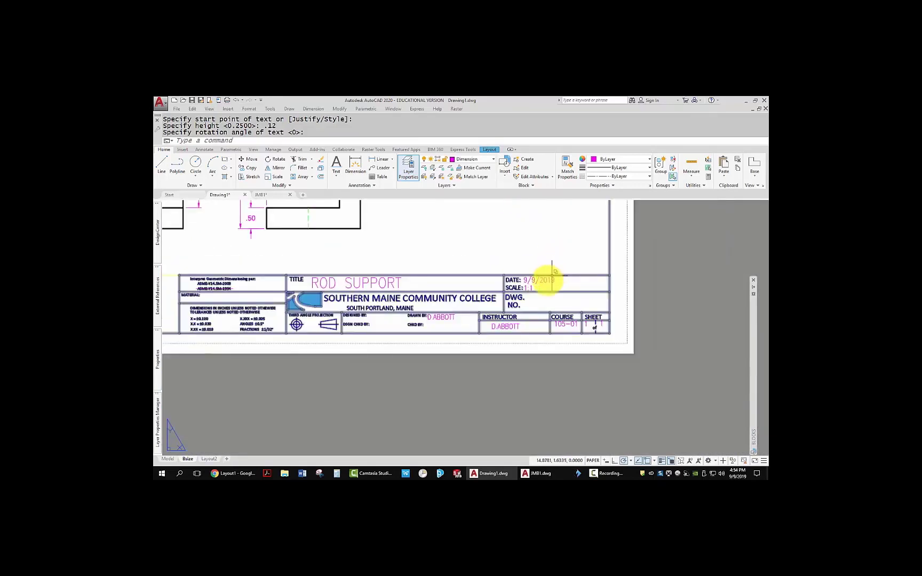
middle_drag(539, 278, 592, 358)
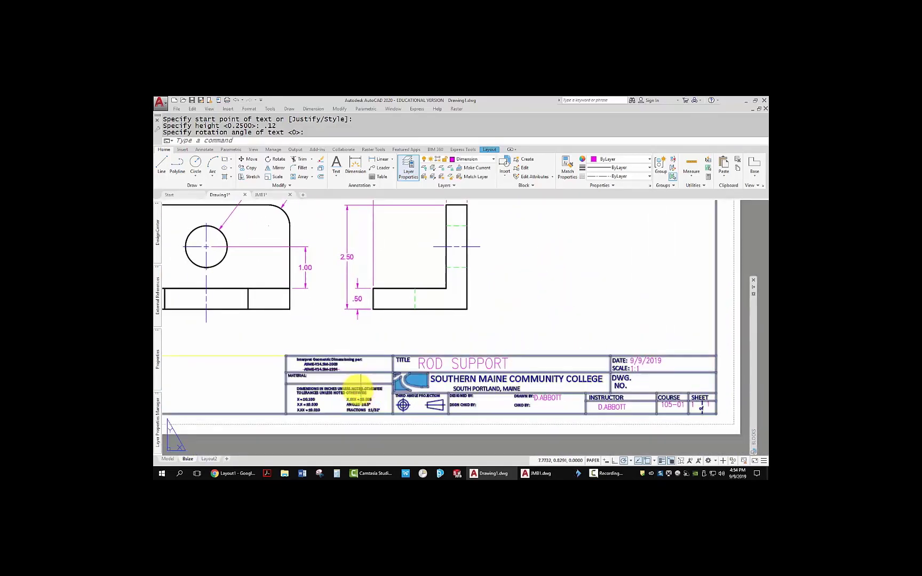
scroll(529, 358, down, 3)
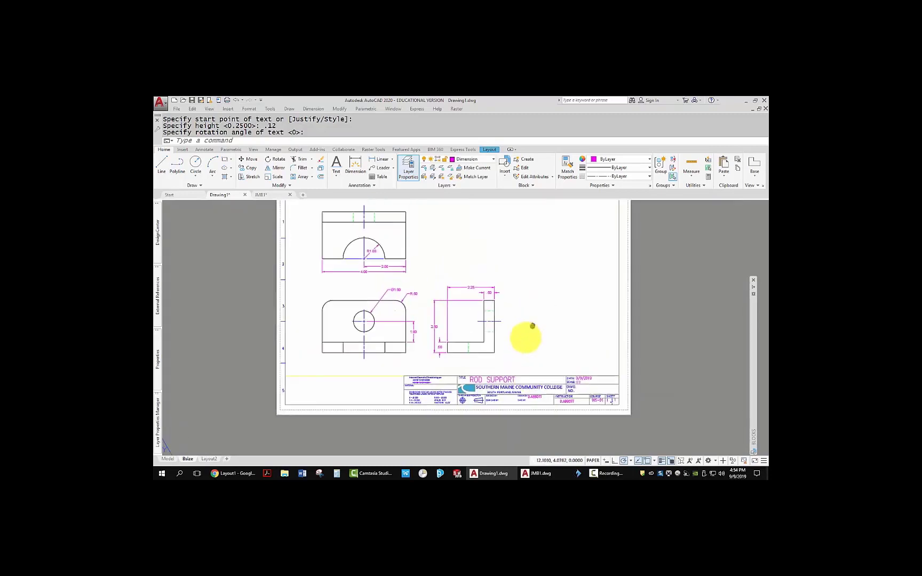
text(PER)
key(Return)
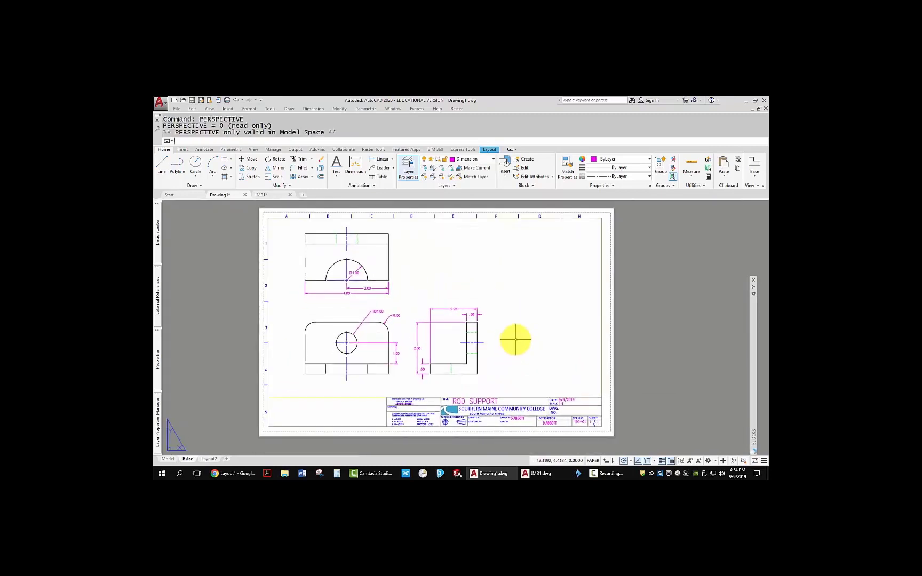
key(Escape)
key(Escape)
Preview the plot of the layout, inspecting the dimensioned views and the title block, and close the preview.
text(RE)
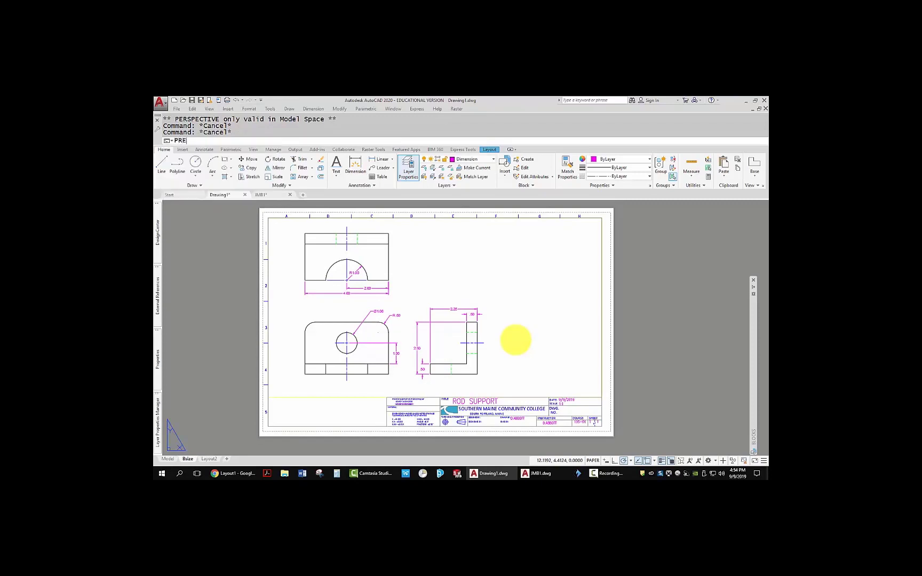
key(Return)
scroll(364, 253, up, 6)
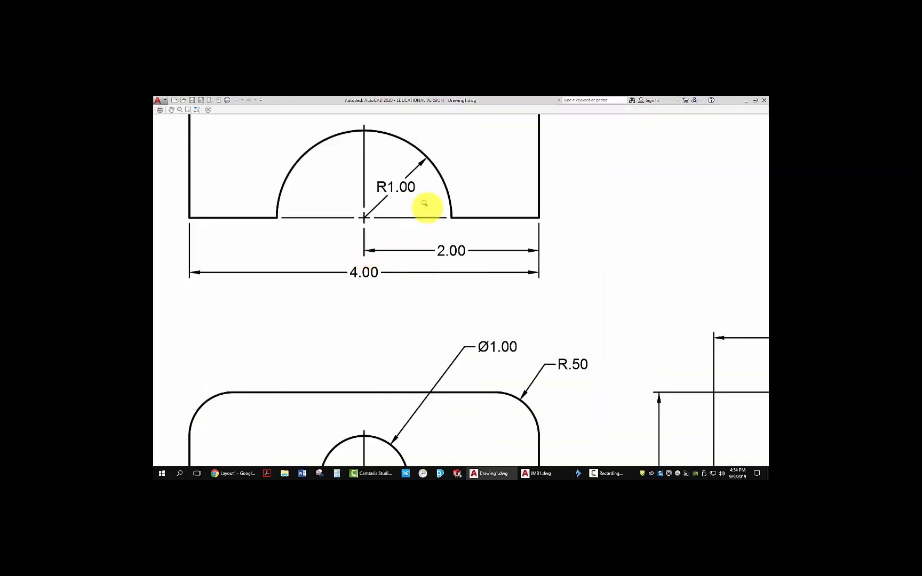
scroll(426, 213, up, 3)
scroll(509, 291, down, 6)
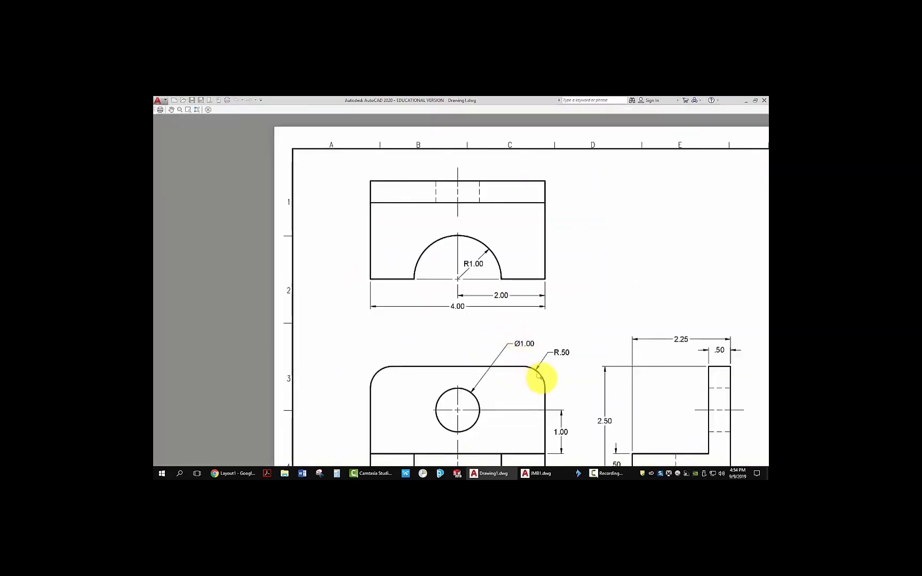
middle_drag(540, 374, 418, 264)
middle_drag(609, 352, 576, 325)
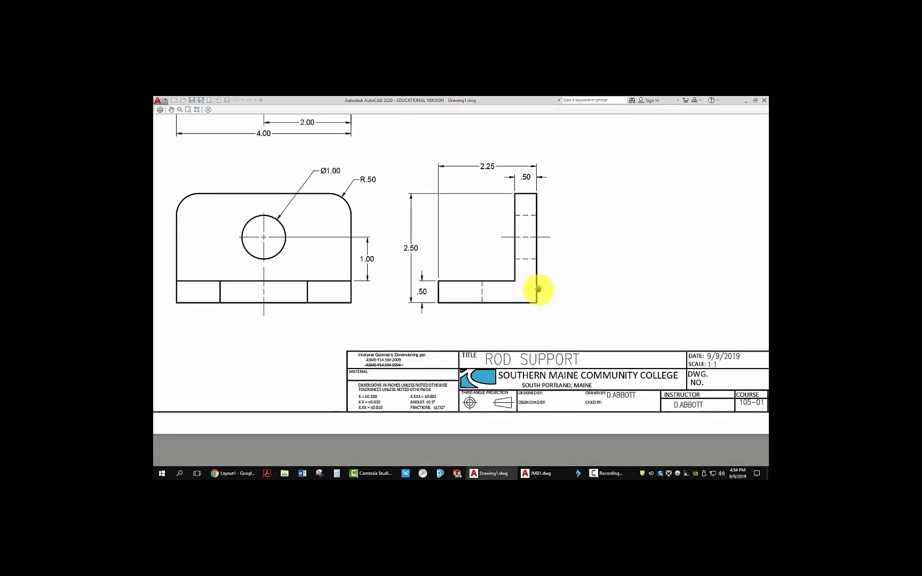
key(Escape)
Plot the B-size layout with its existing plot settings and dismiss the background job notice.
middle_drag(449, 309, 459, 332)
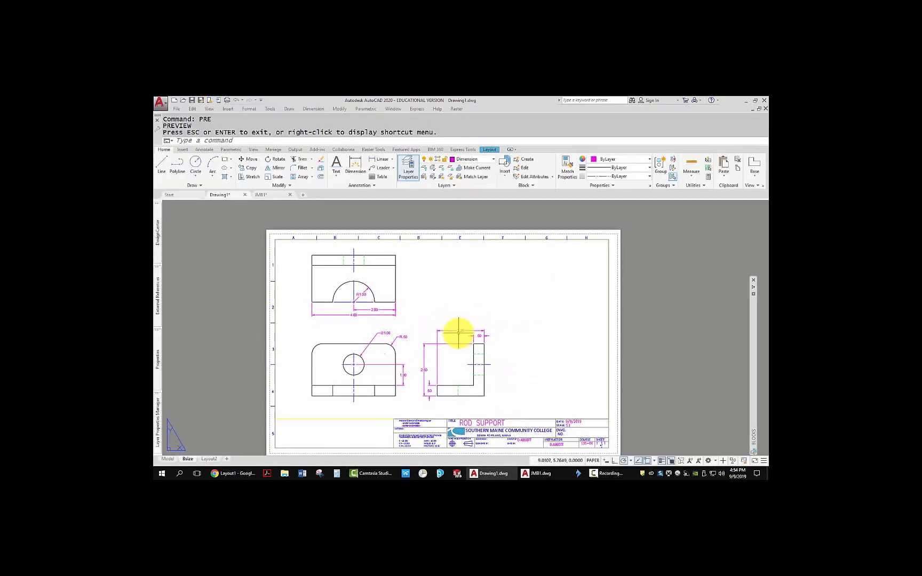
middle_drag(529, 325, 529, 316)
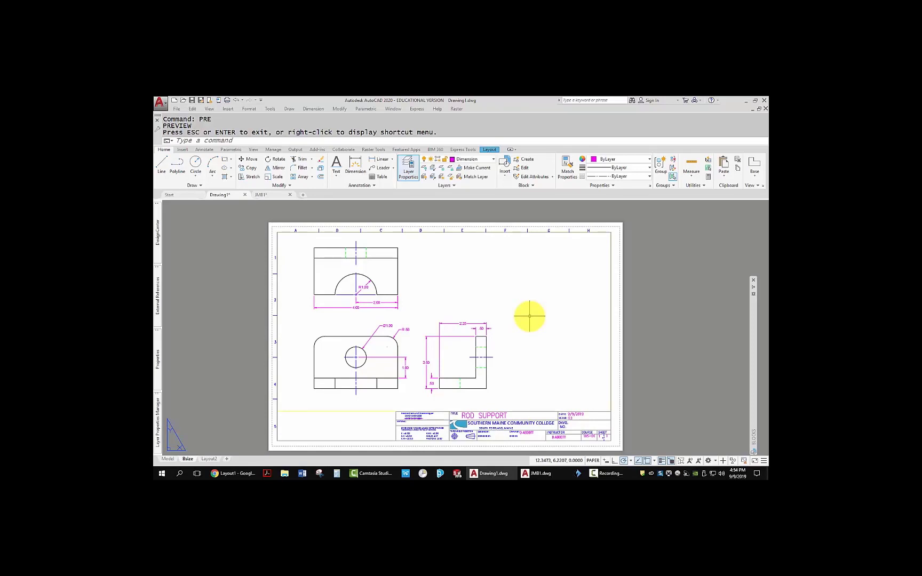
text(plot)
key(Return)
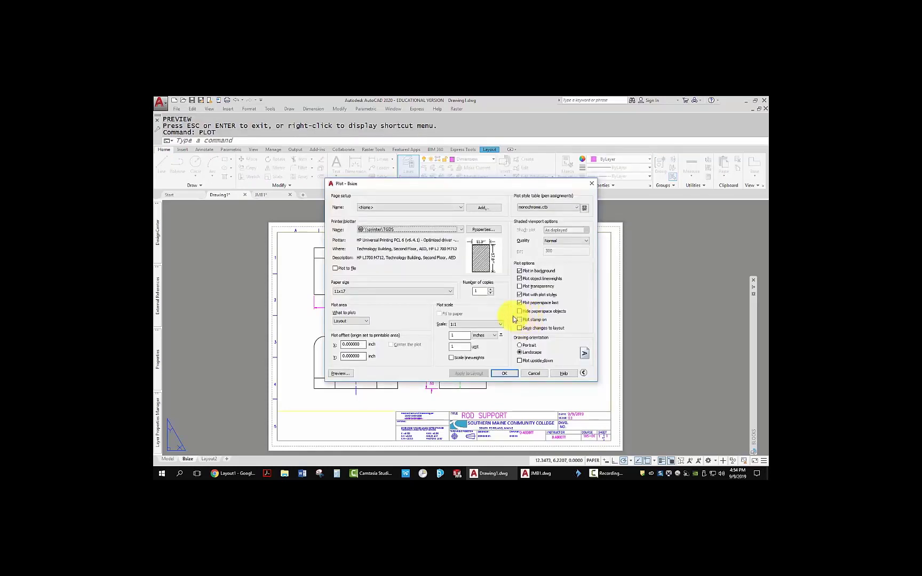
click(504, 374)
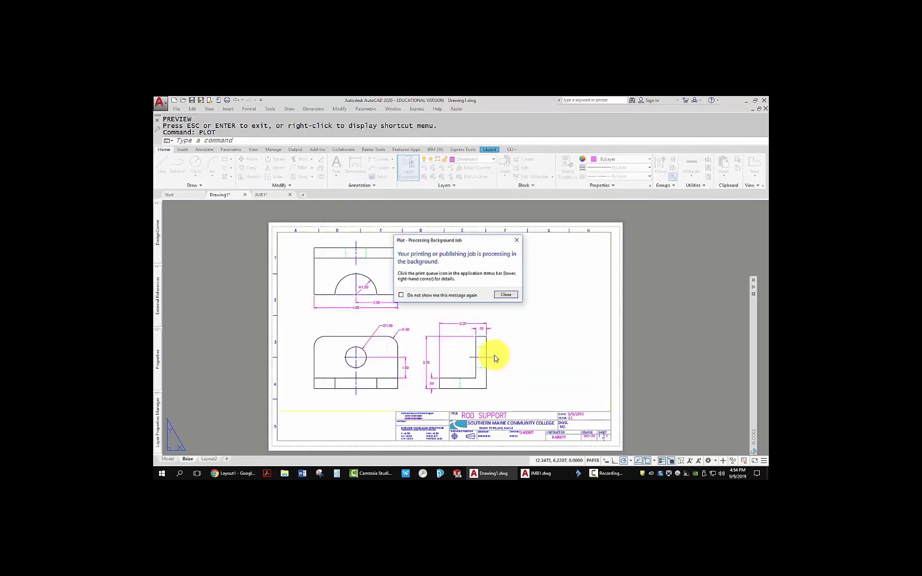
click(506, 295)
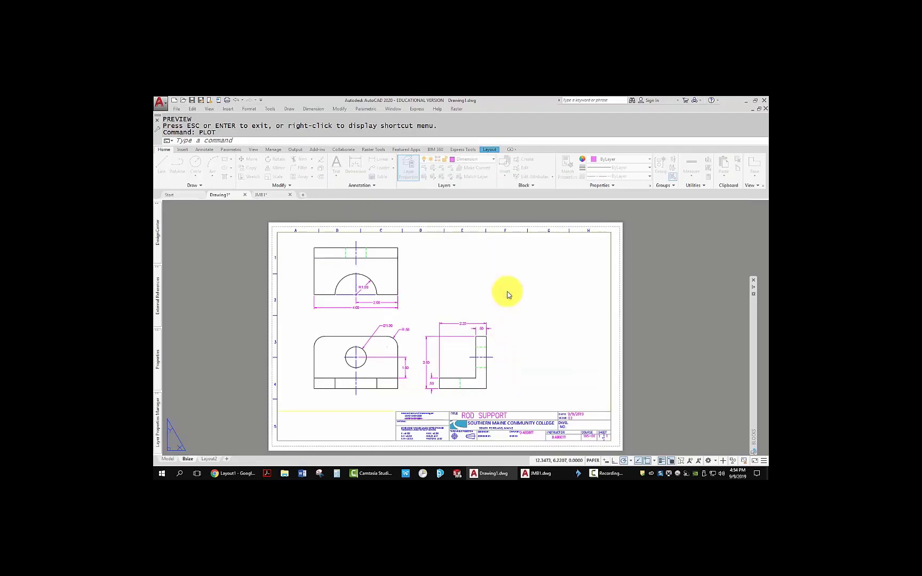